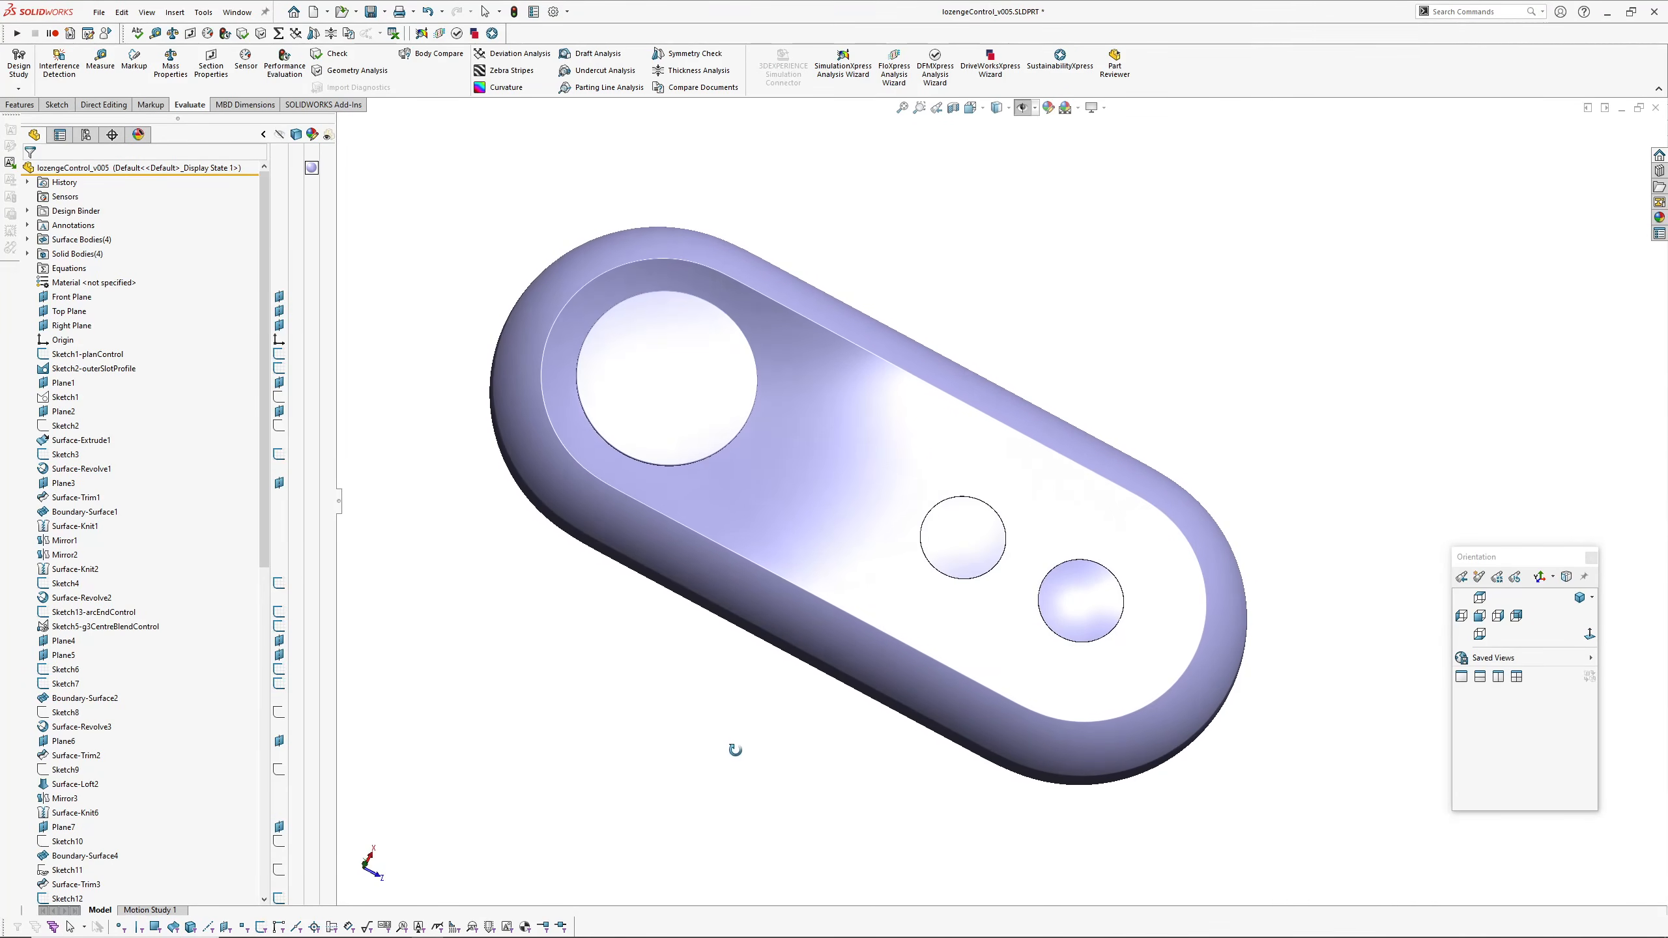
# Step: Switch to the reference photo of the lozenge-shaped device in Windows Photo Viewer and examine its form up close
pyautogui.hotkey('alt', 'Tab')
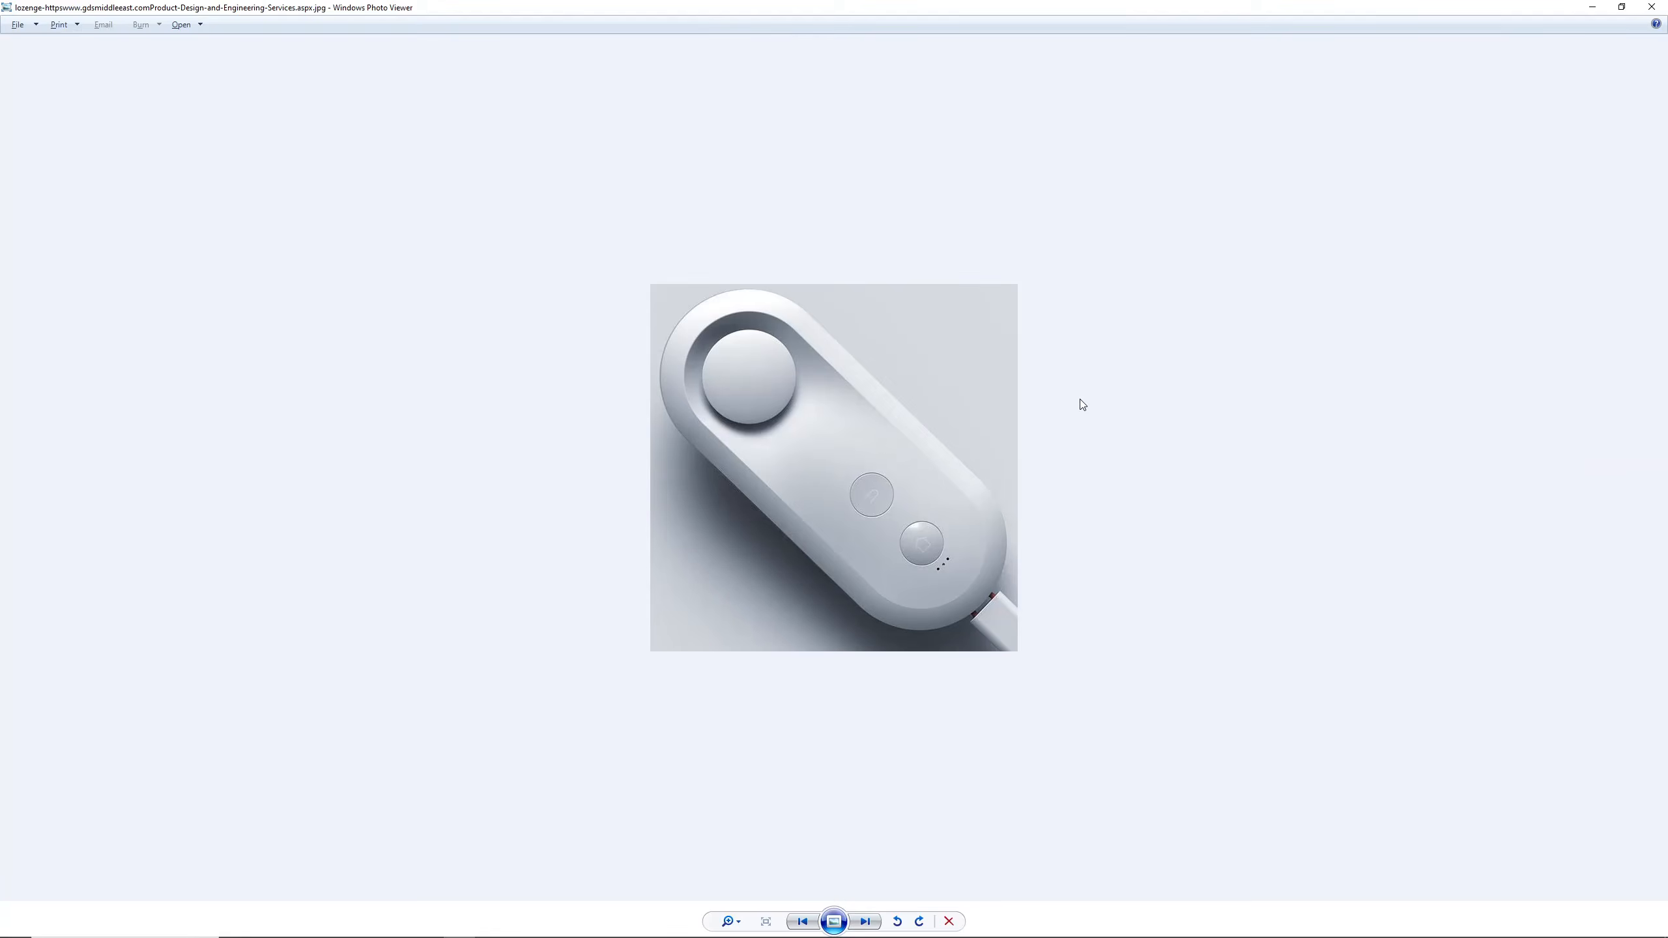
pyautogui.scroll(4, 864, 464)
pyautogui.scroll(-4, 934, 461)
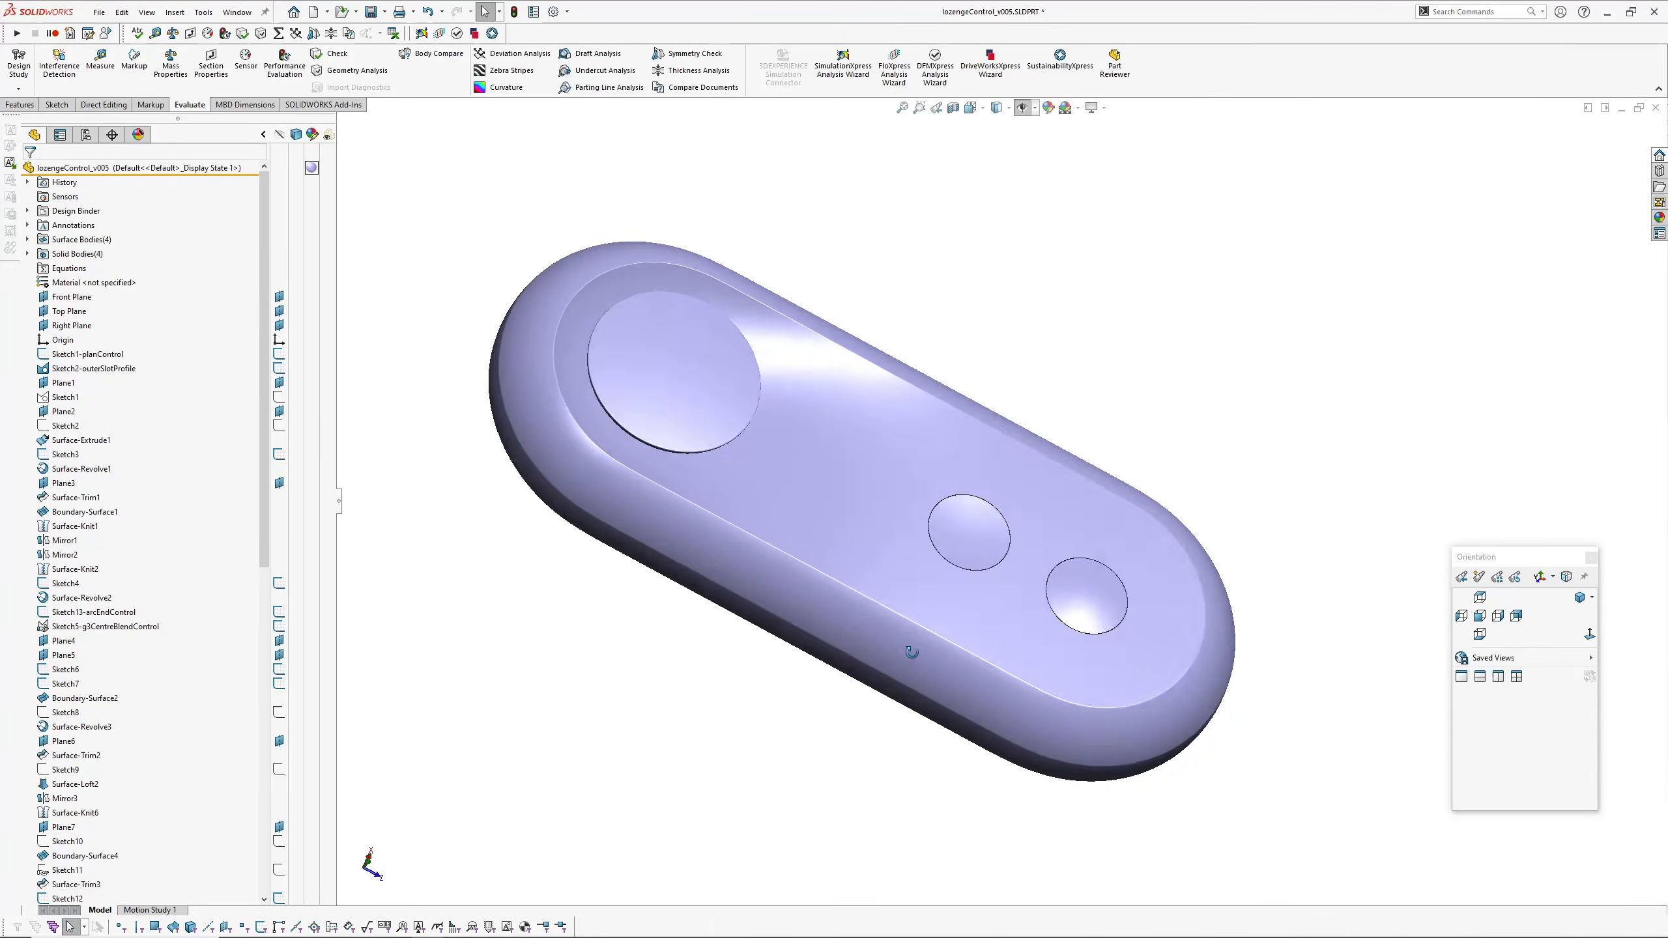
# Step: Return to SOLIDWORKS and examine the finished model's recessed top face, selecting its central blend face and clearing the selection
pyautogui.moveTo(808, 775)
pyautogui.mouseDown(button='middle')
pyautogui.moveTo(862, 725)
pyautogui.moveTo(901, 584)
pyautogui.moveTo(897, 440)
pyautogui.moveTo(748, 454)
pyautogui.moveTo(861, 440)
pyautogui.moveTo(827, 339)
pyautogui.moveTo(782, 428)
pyautogui.moveTo(770, 392)
pyautogui.moveTo(542, 406)
pyautogui.moveTo(670, 607)
pyautogui.moveTo(811, 500)
pyautogui.moveTo(795, 675)
pyautogui.moveTo(804, 603)
pyautogui.moveTo(798, 639)
pyautogui.moveTo(833, 631)
pyautogui.mouseUp(button='middle')
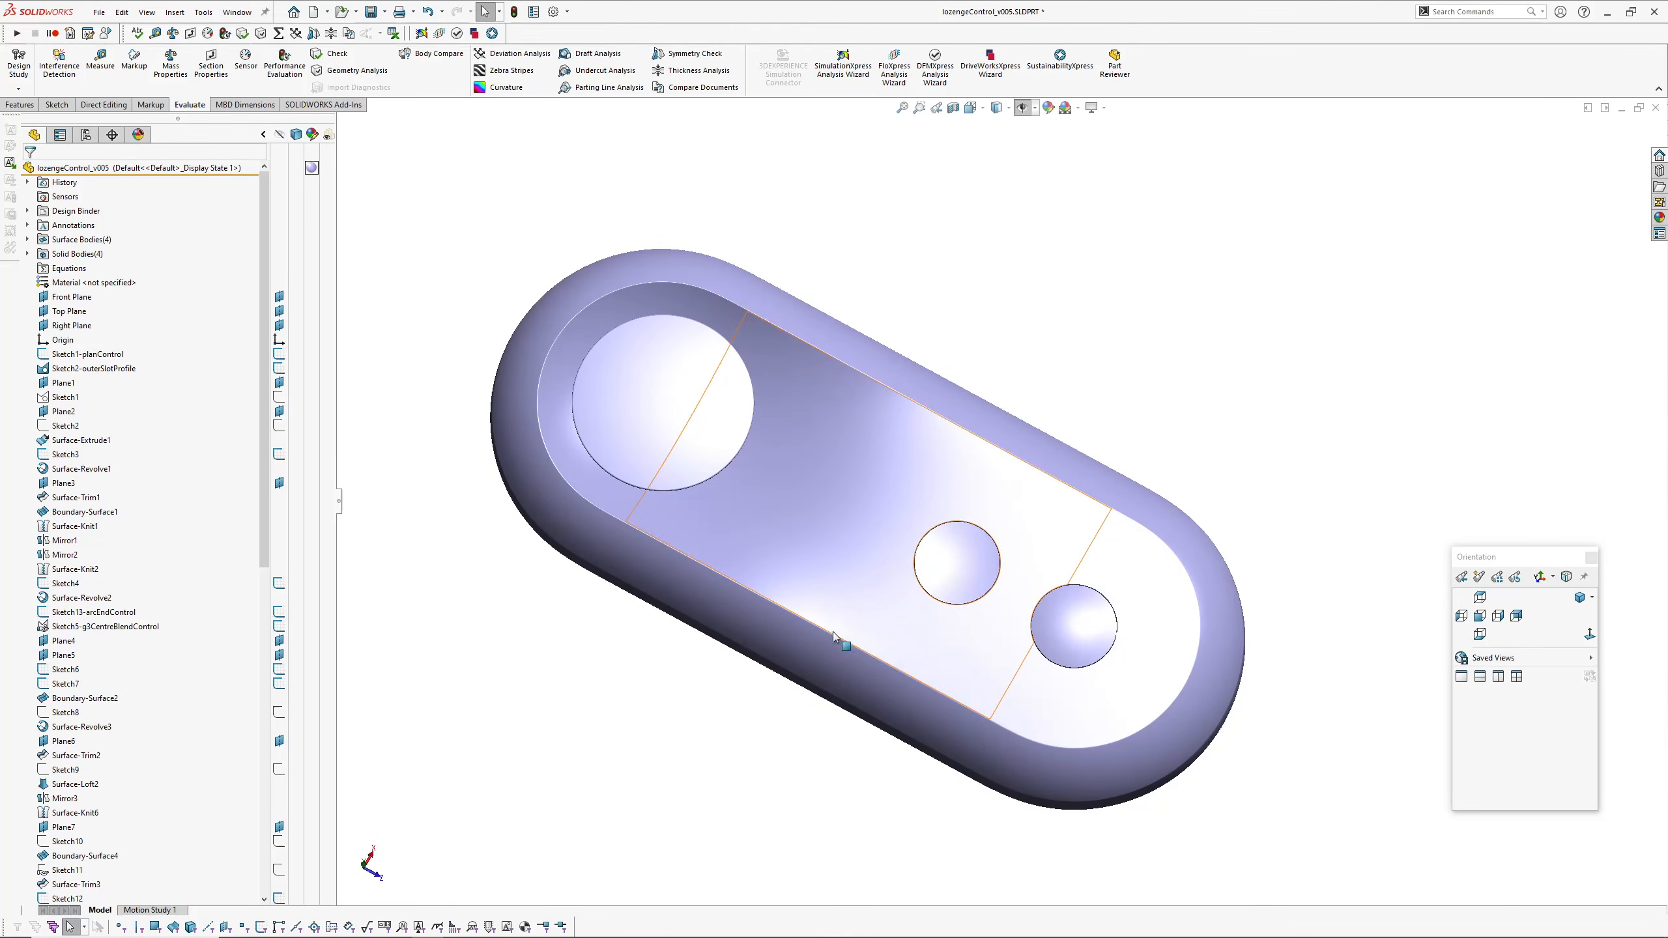
pyautogui.click(993, 685)
pyautogui.moveTo(992, 684)
pyautogui.mouseDown(button='middle')
pyautogui.moveTo(1054, 369)
pyautogui.moveTo(975, 696)
pyautogui.mouseUp(button='middle')
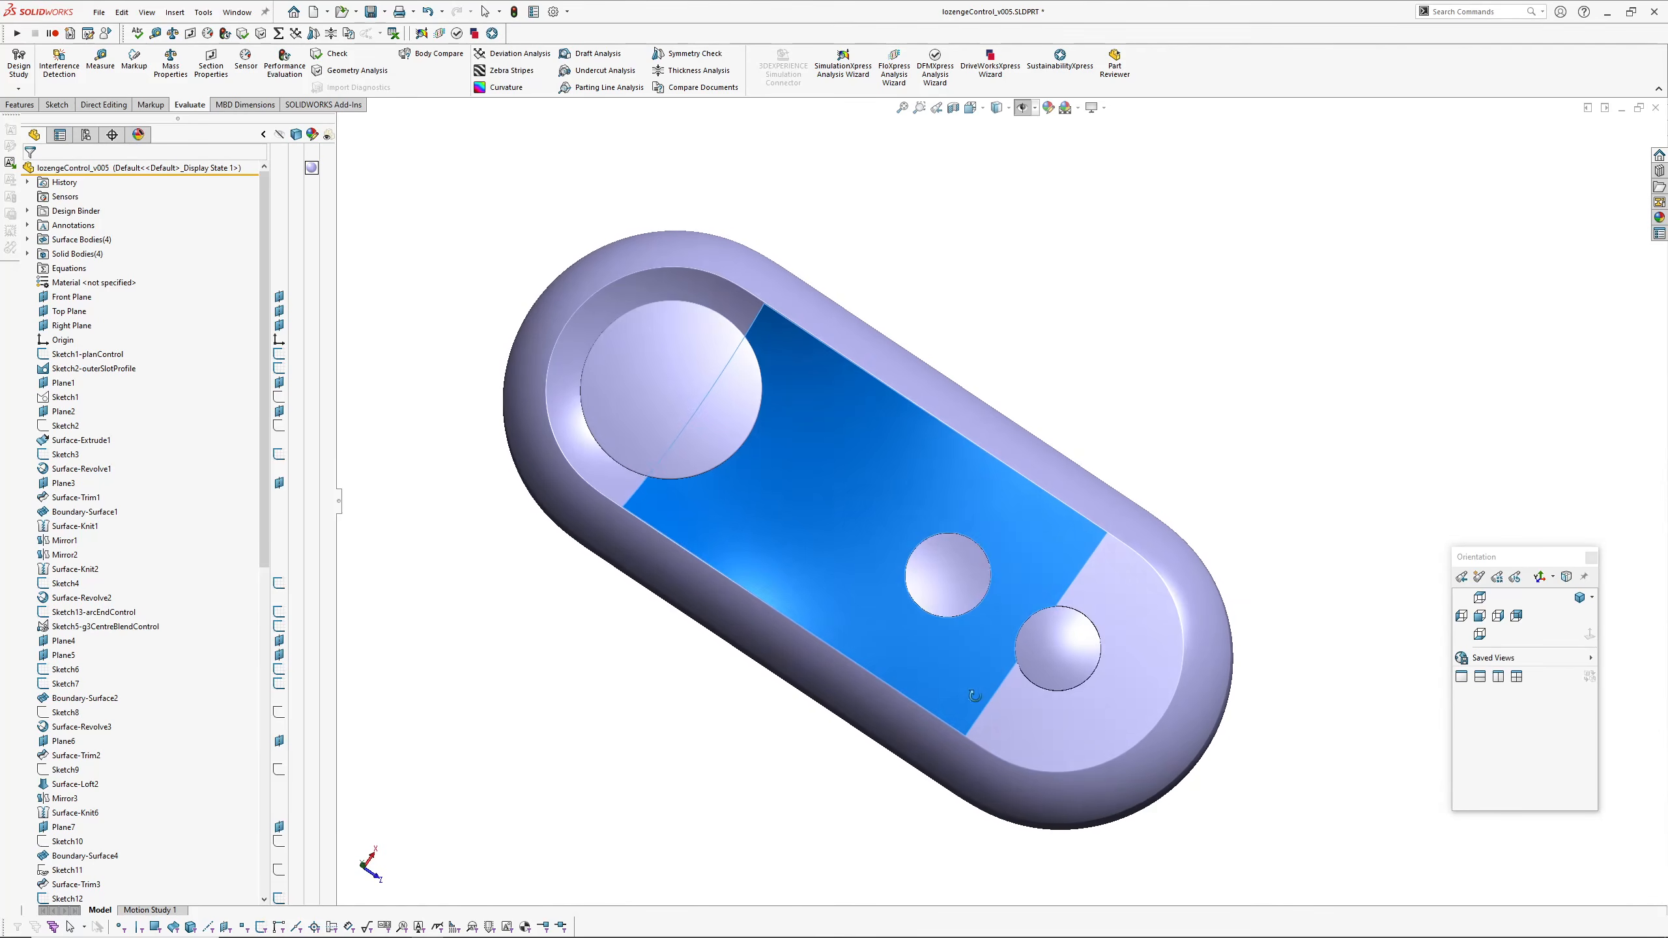
pyautogui.click(1189, 300)
pyautogui.moveTo(1189, 300); pyautogui.dragTo(1021, 348, button='middle')
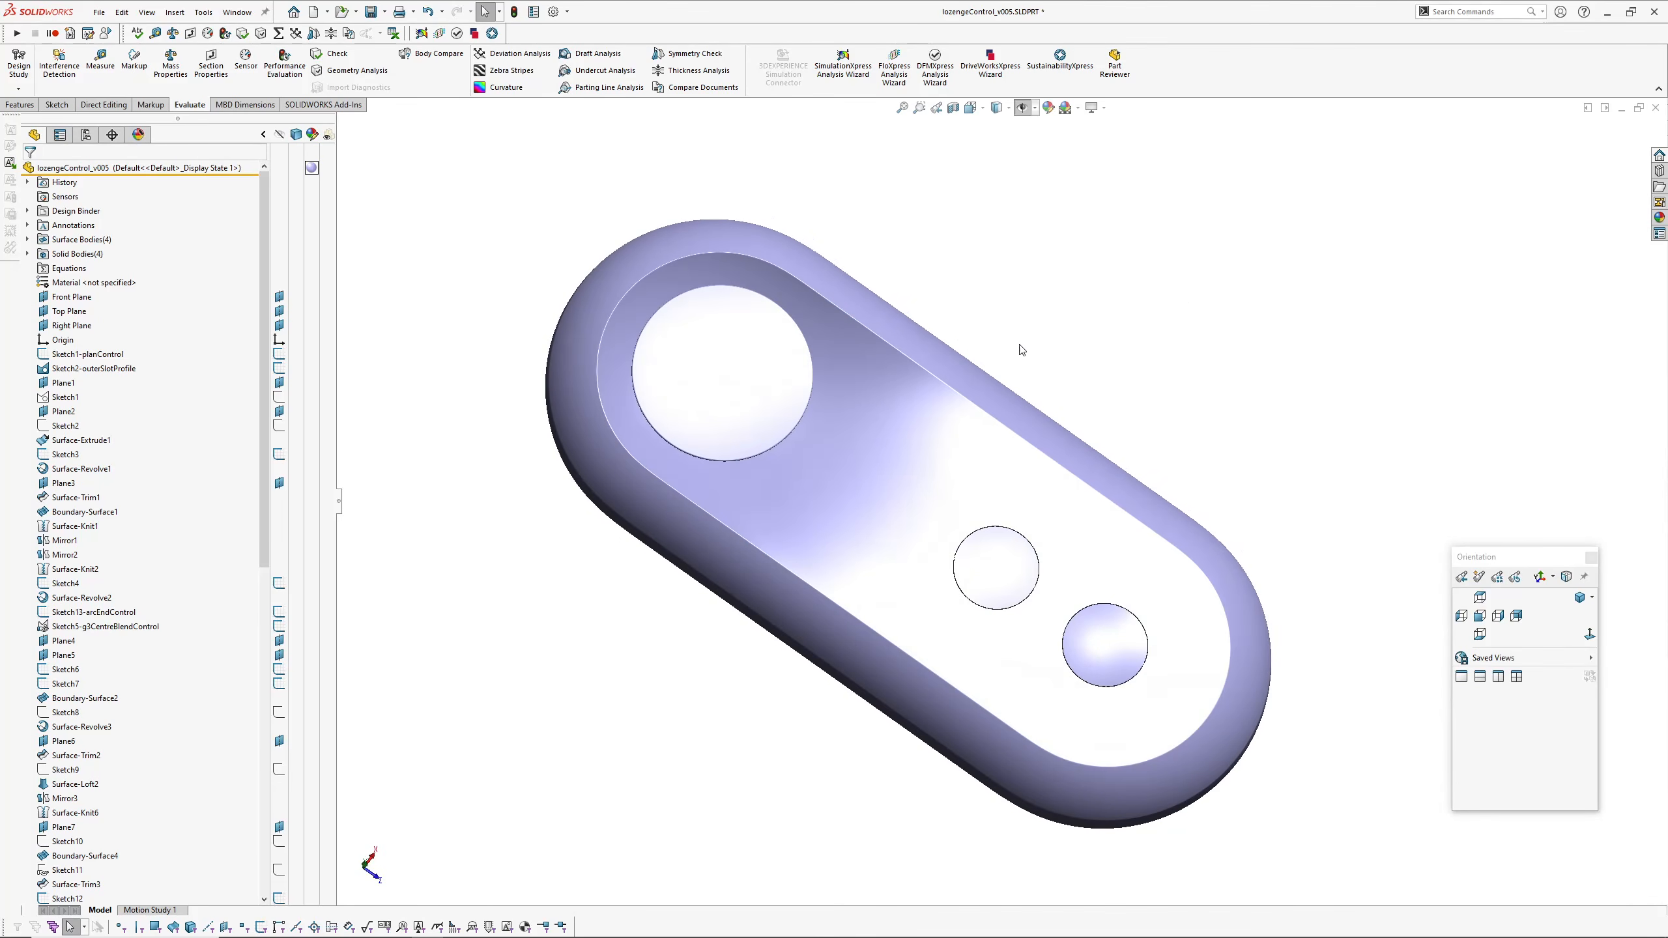
# Step: Display zebra stripes on the model with the default file environment and examine the reflections from several angles
pyautogui.press('z')
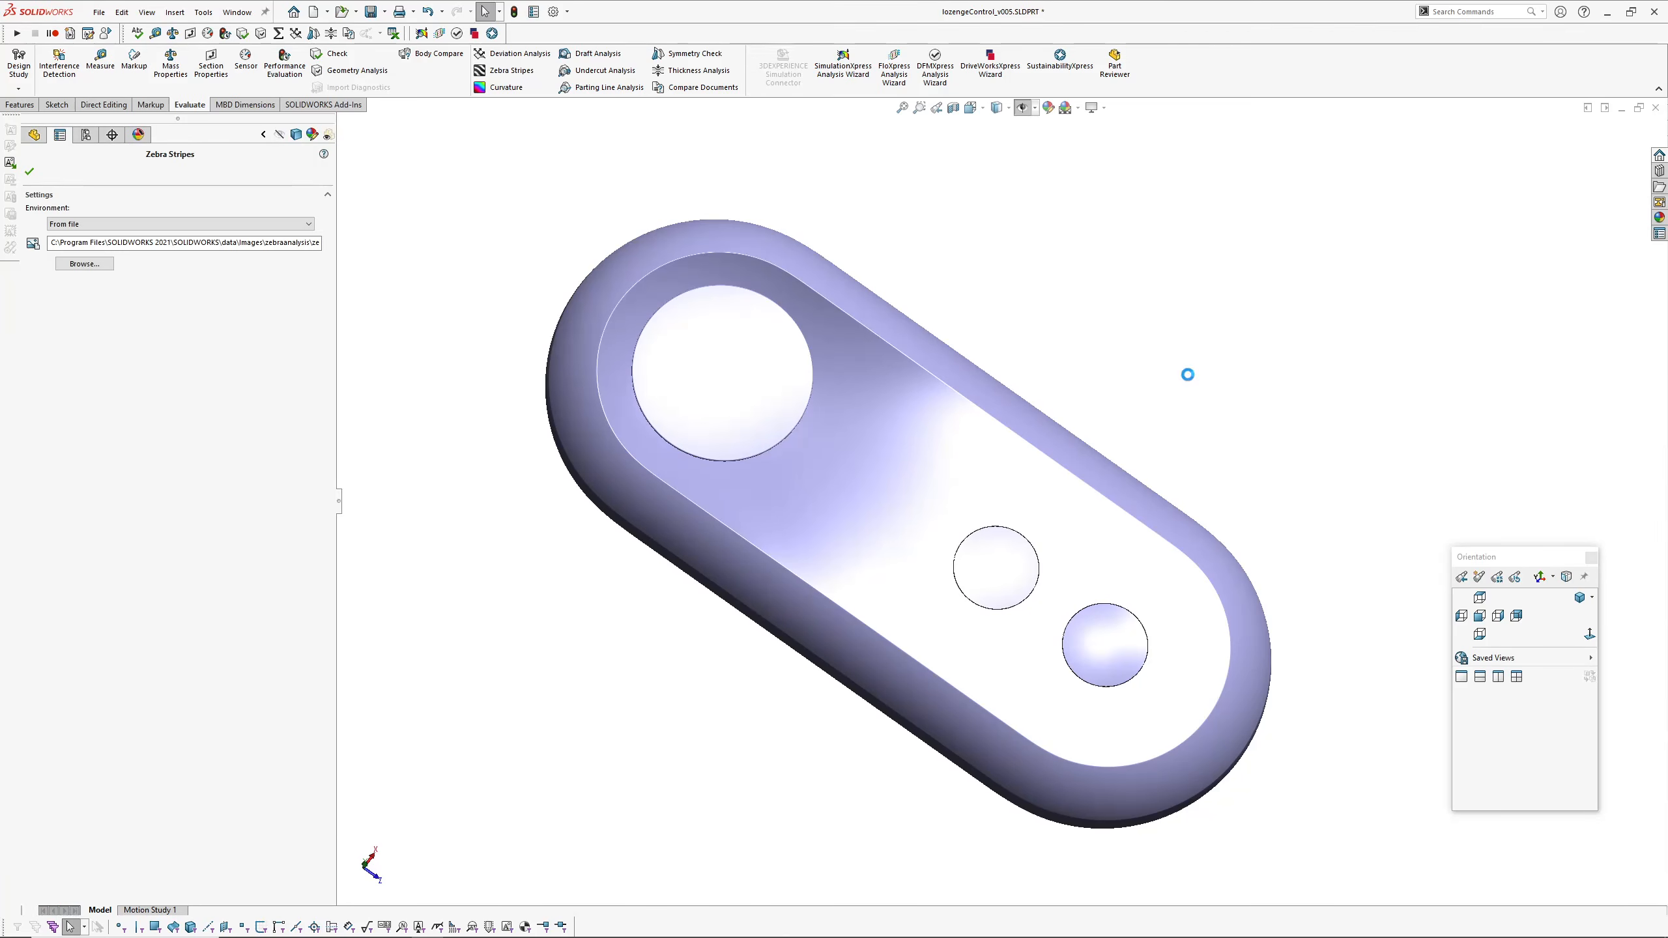
pyautogui.press('Return')
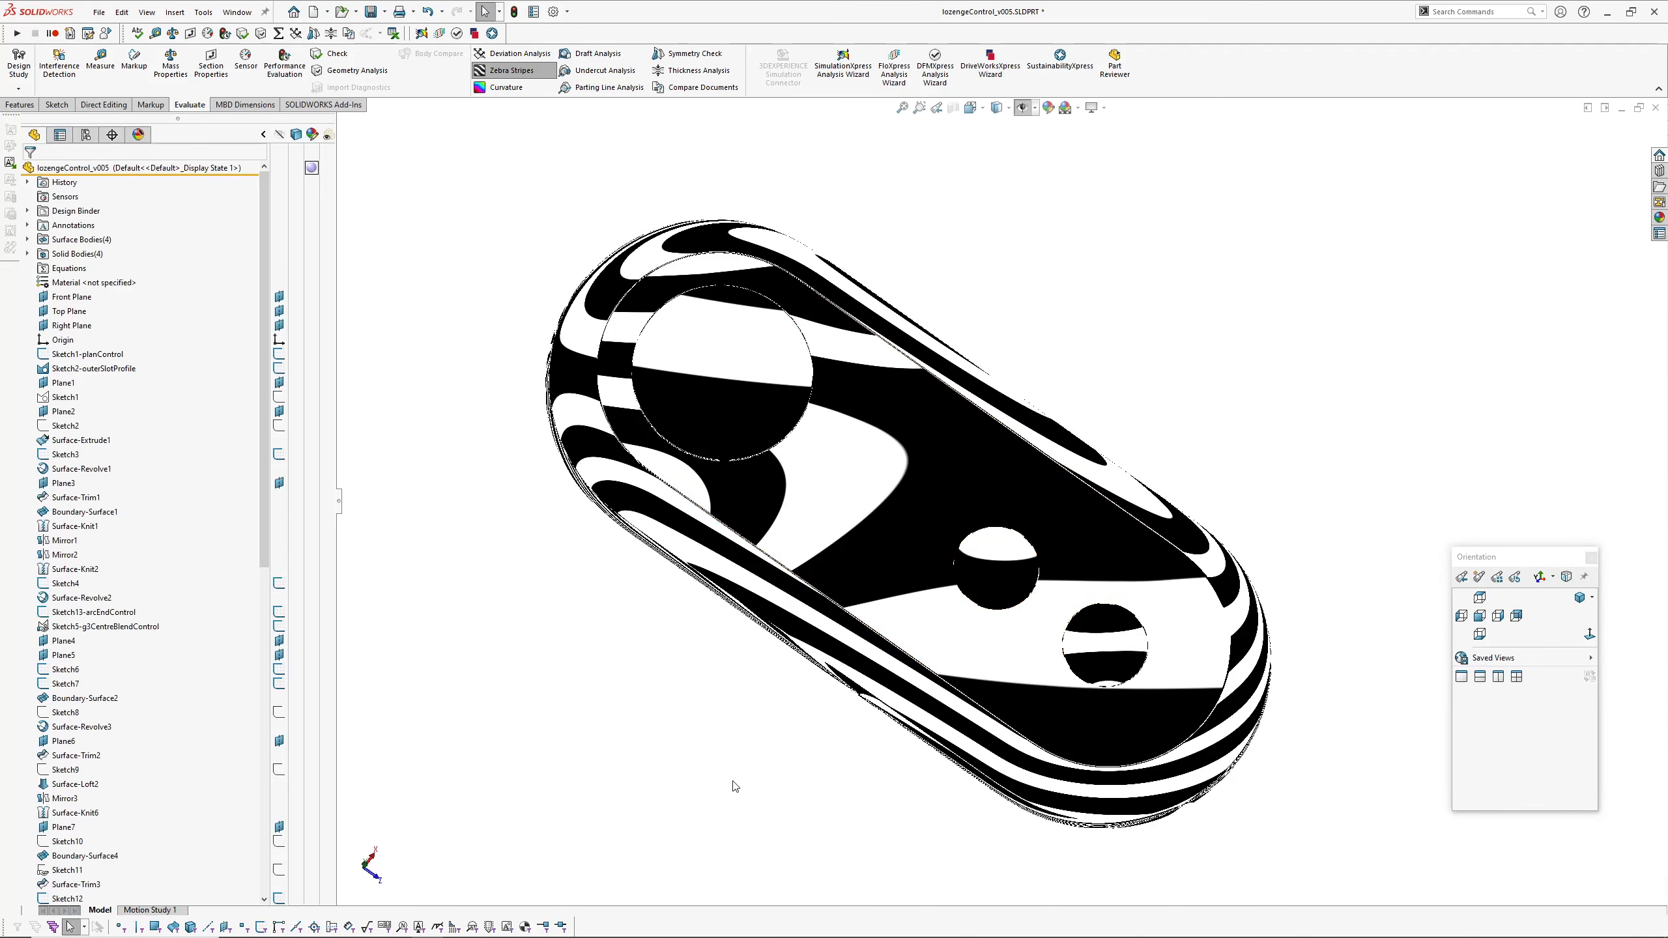
pyautogui.moveTo(704, 766); pyautogui.dragTo(745, 801, button='middle')
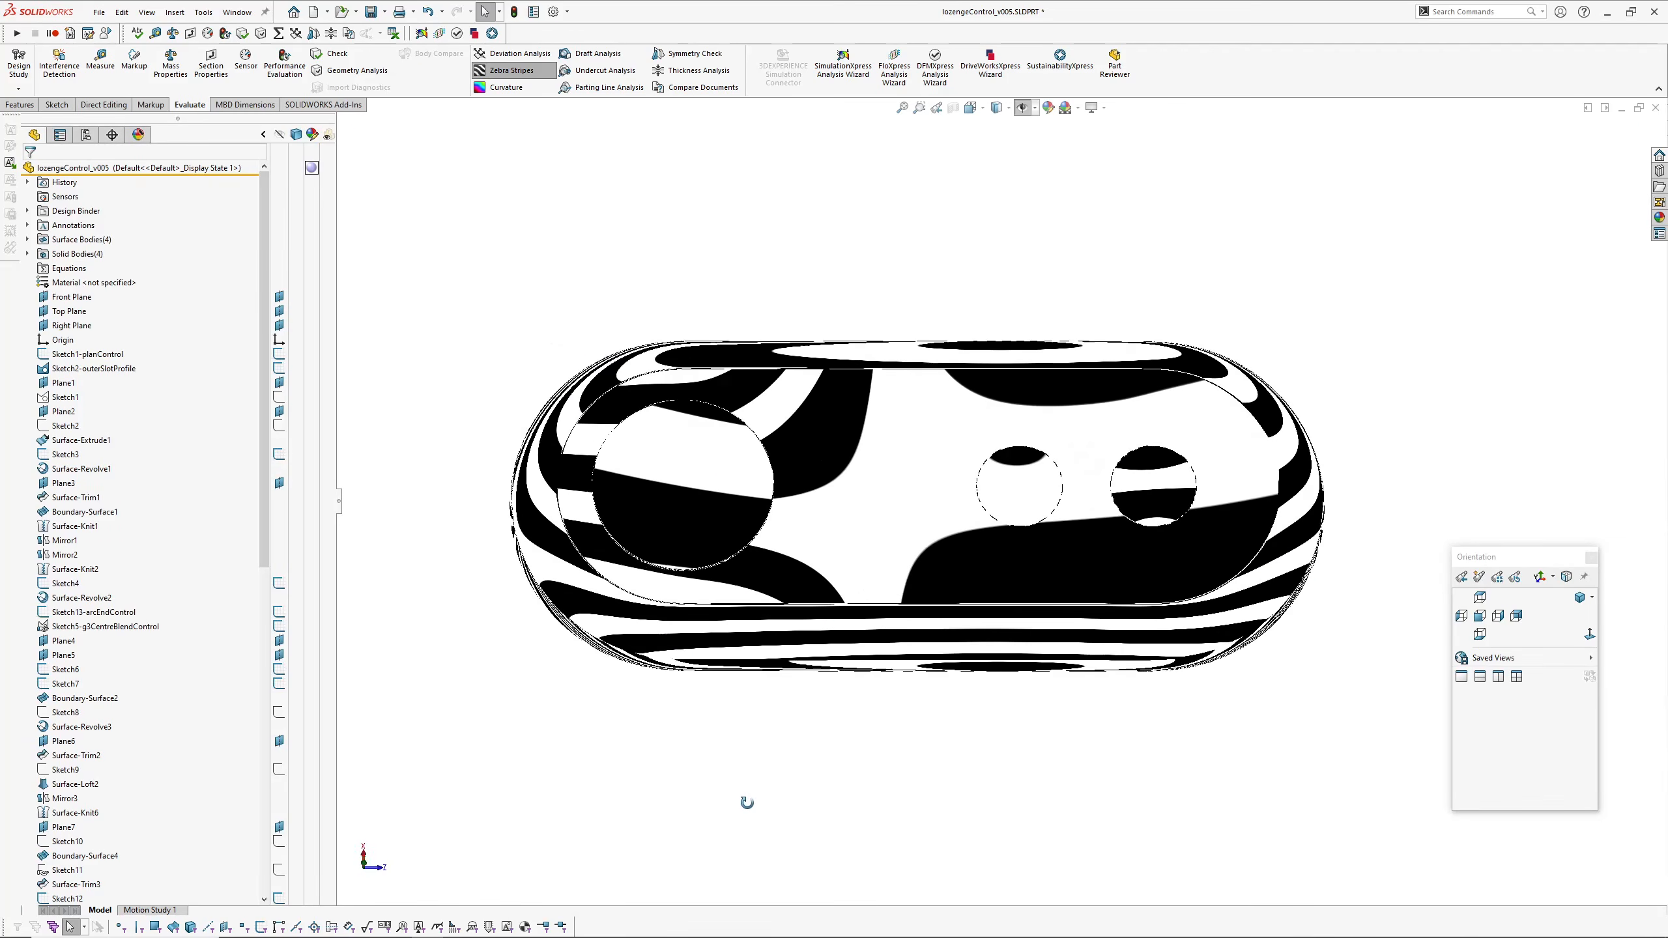
pyautogui.moveTo(983, 453); pyautogui.dragTo(1117, 495, button='middle')
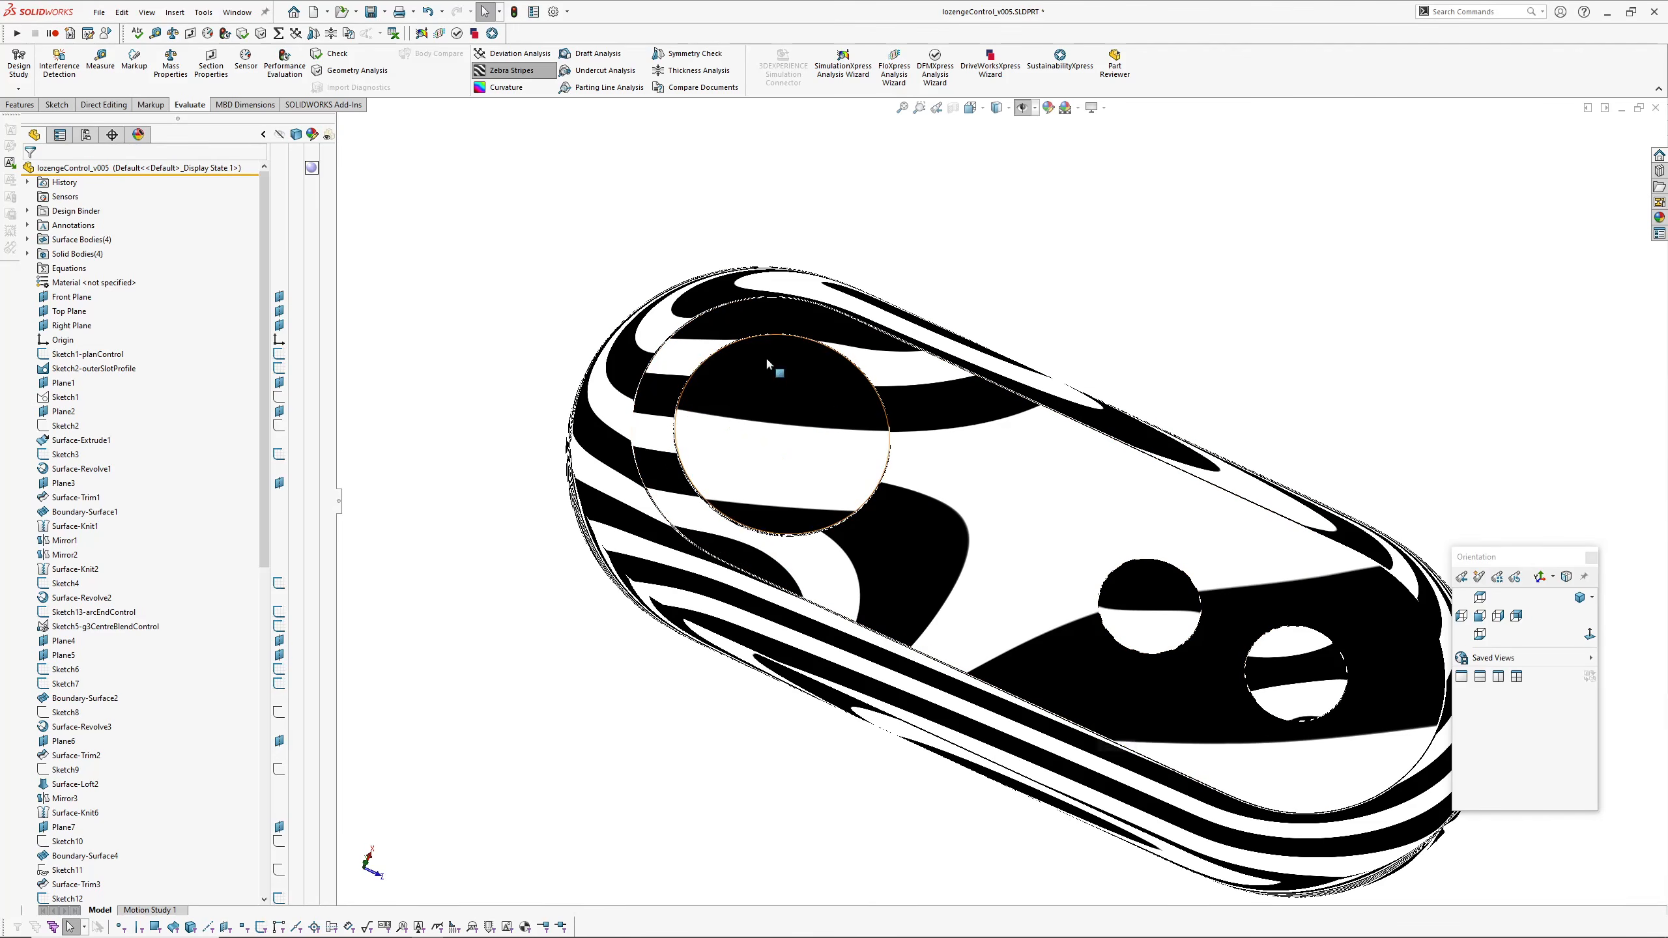
# Step: Examine the zebra stripe flow up close across the recessed top face, around the two small circular buttons and the outer rim
pyautogui.moveTo(878, 515)
pyautogui.mouseDown(button='middle')
pyautogui.moveTo(879, 622)
pyautogui.moveTo(851, 590)
pyautogui.moveTo(886, 358)
pyautogui.moveTo(871, 417)
pyautogui.moveTo(930, 451)
pyautogui.moveTo(973, 599)
pyautogui.moveTo(950, 660)
pyautogui.moveTo(987, 559)
pyautogui.moveTo(941, 454)
pyautogui.moveTo(949, 380)
pyautogui.moveTo(968, 662)
pyautogui.moveTo(1035, 559)
pyautogui.moveTo(982, 790)
pyautogui.moveTo(1203, 551)
pyautogui.moveTo(1202, 774)
pyautogui.mouseUp(button='middle')
pyautogui.scroll(-2, 1084, 512)
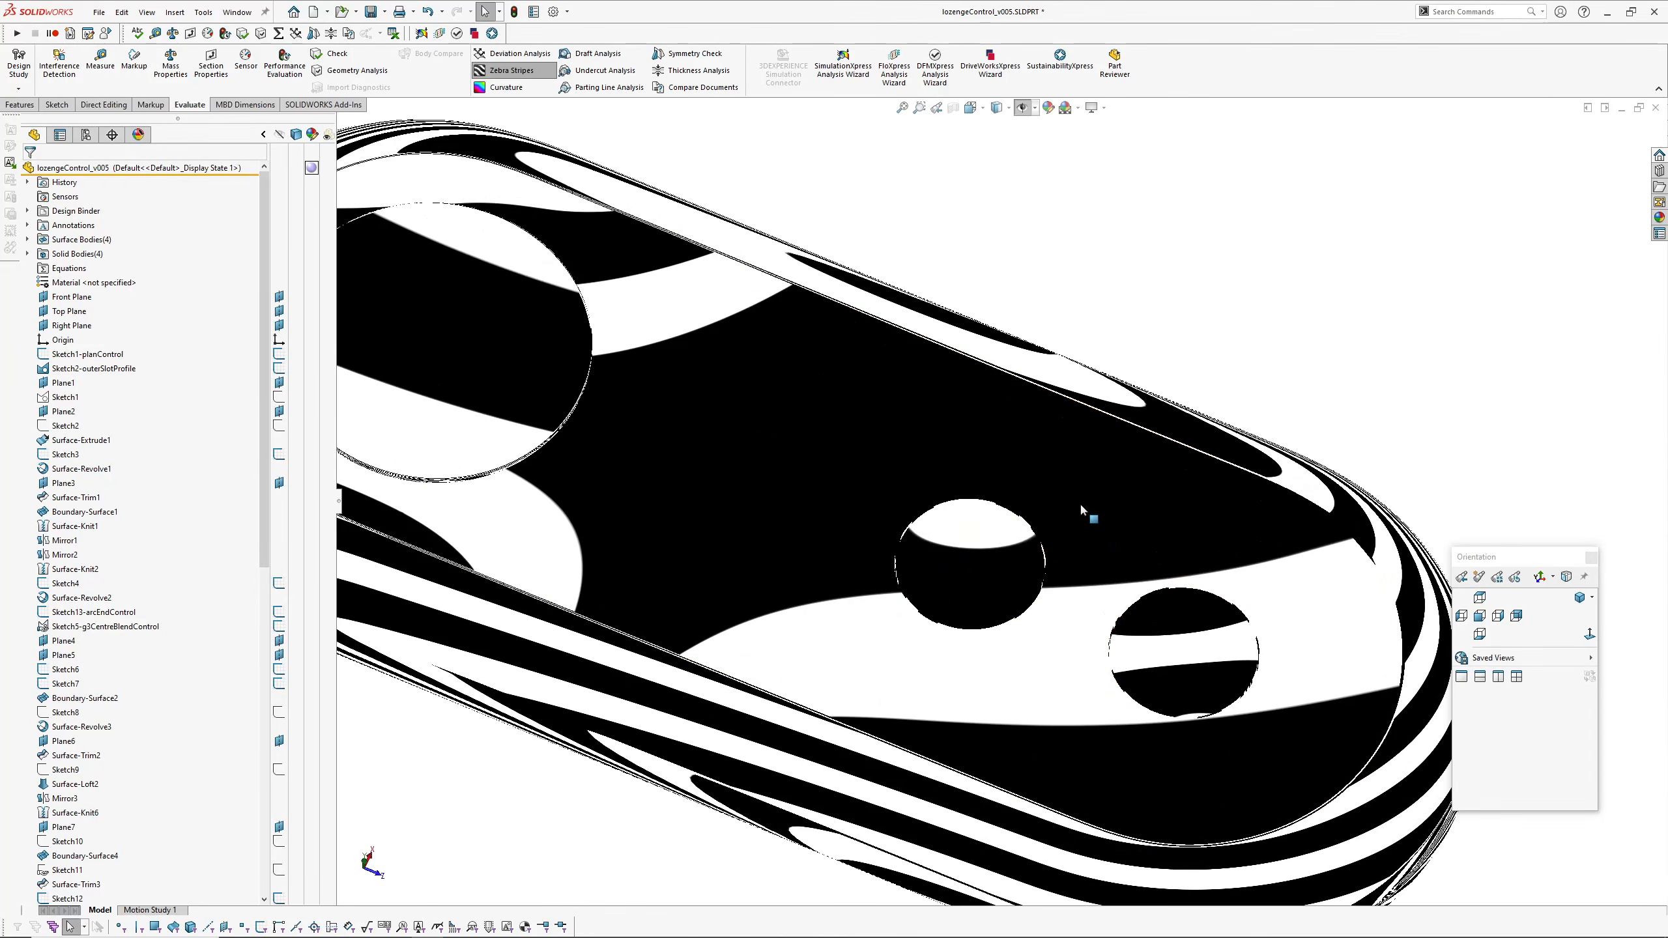
pyautogui.moveTo(1188, 711); pyautogui.dragTo(1081, 550, button='middle')
pyautogui.scroll(2, 1142, 650)
pyautogui.scroll(-5, 1075, 657)
pyautogui.scroll(3, 1103, 582)
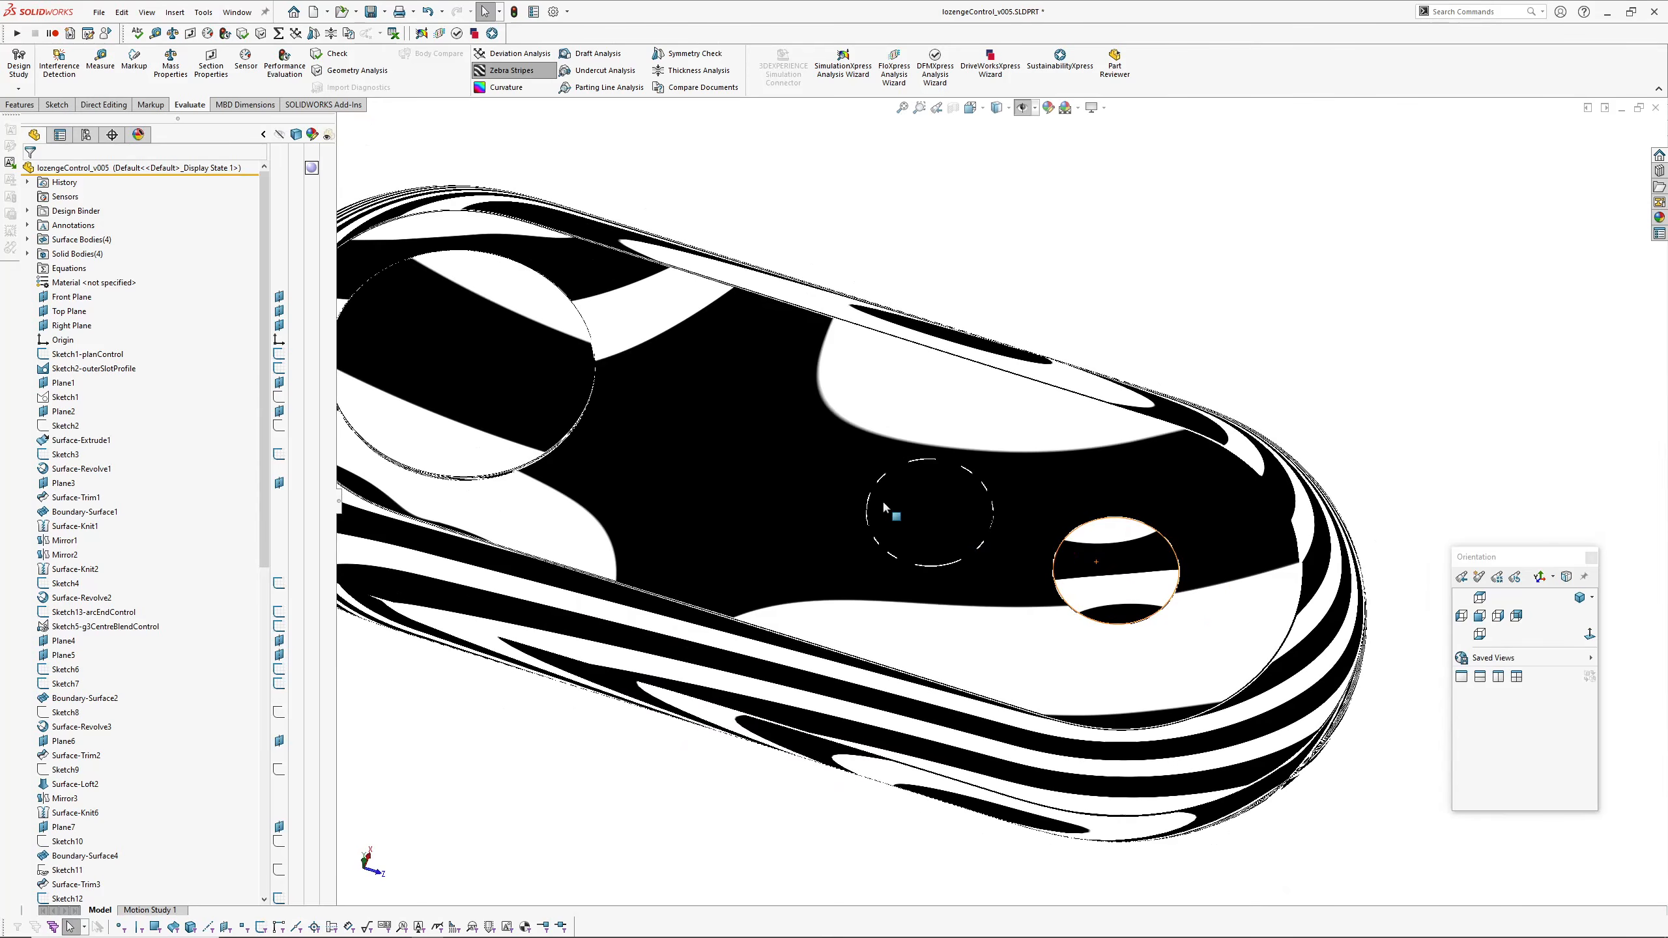
pyautogui.scroll(2, 883, 502)
pyautogui.moveTo(881, 499)
pyautogui.mouseDown(button='middle')
pyautogui.moveTo(863, 562)
pyautogui.moveTo(871, 631)
pyautogui.moveTo(886, 618)
pyautogui.mouseUp(button='middle')
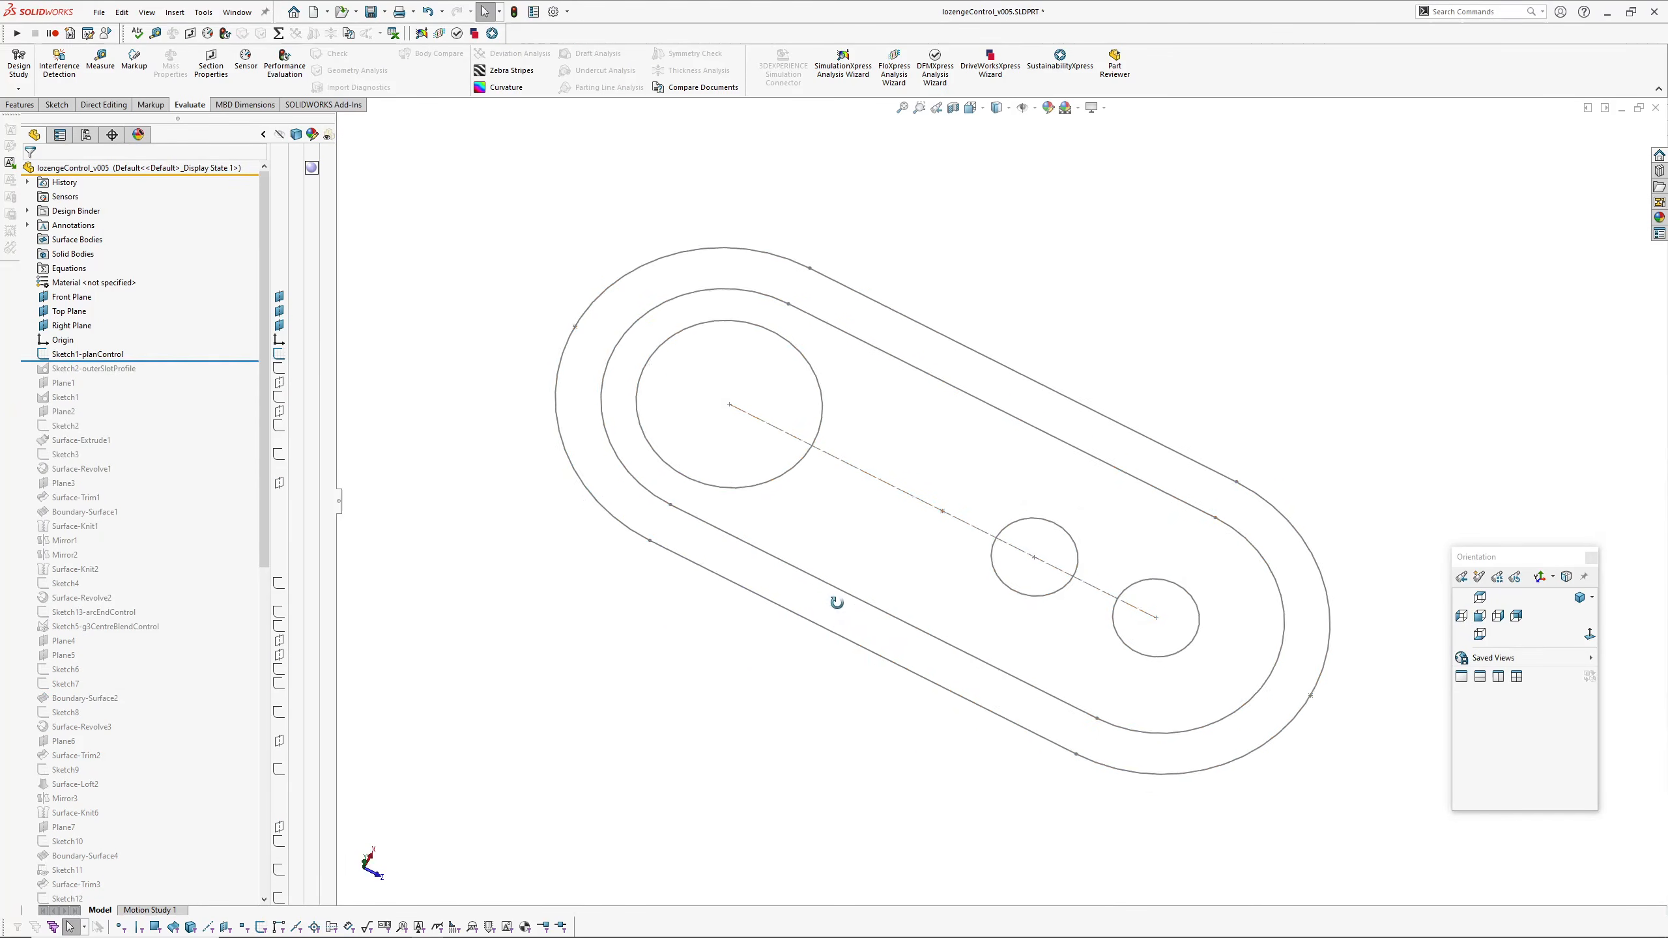
# Step: Display the dimensions of Sketch1-planControl in the top view and inspect the overall length dimension
pyautogui.click(87, 354)
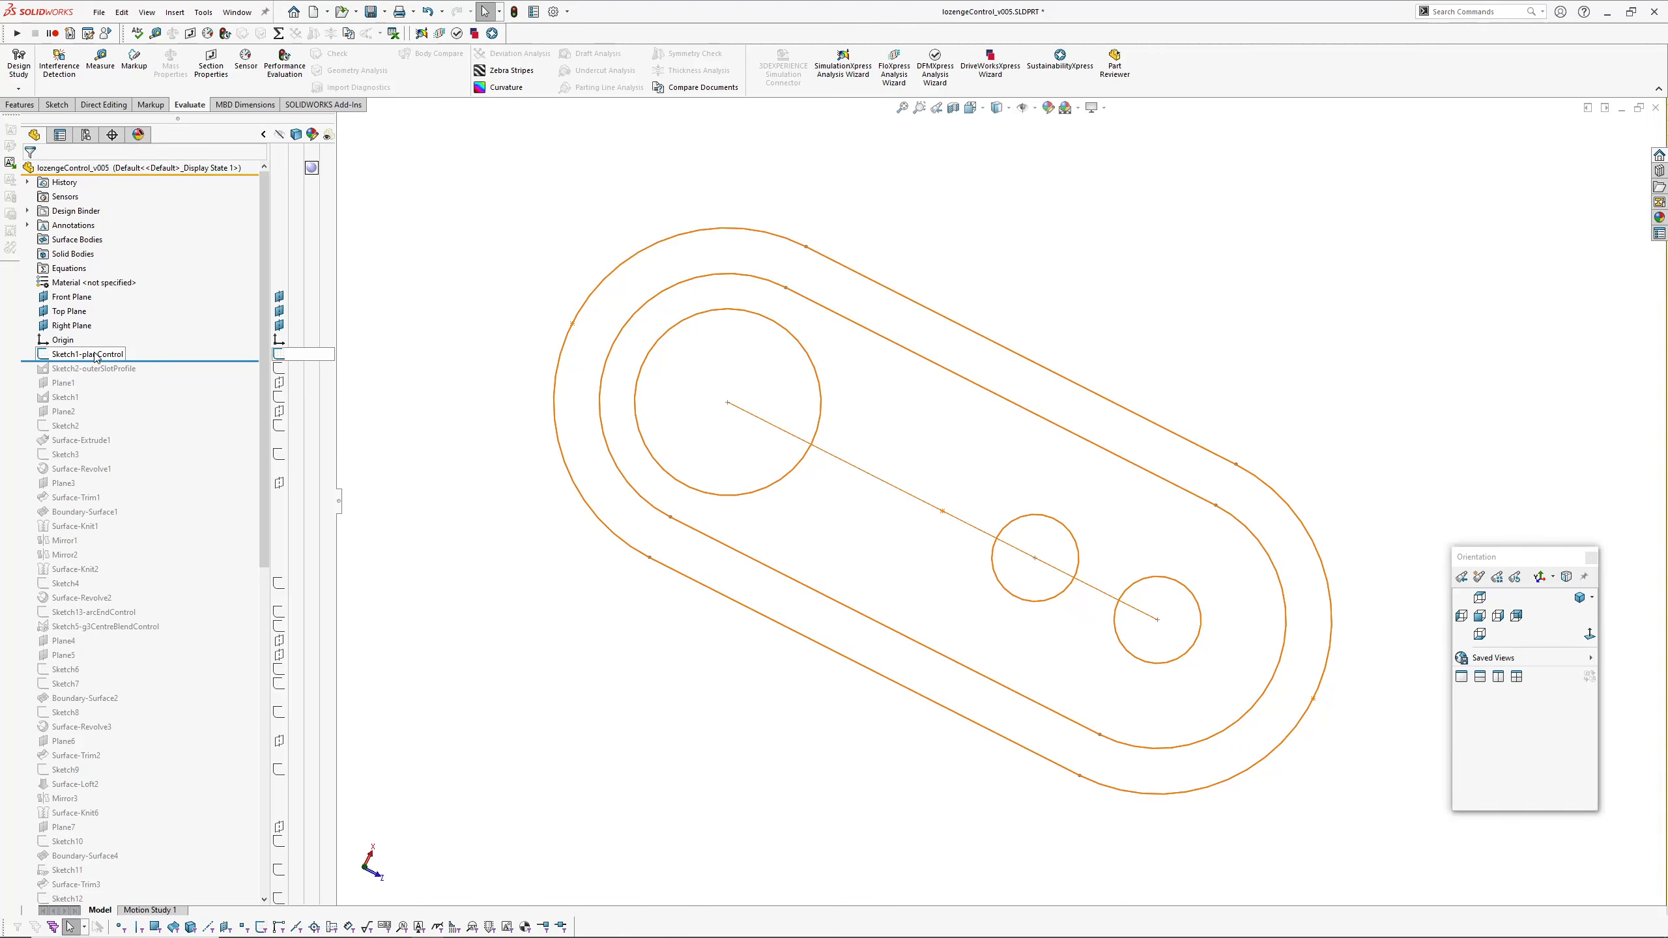
pyautogui.click(1480, 597)
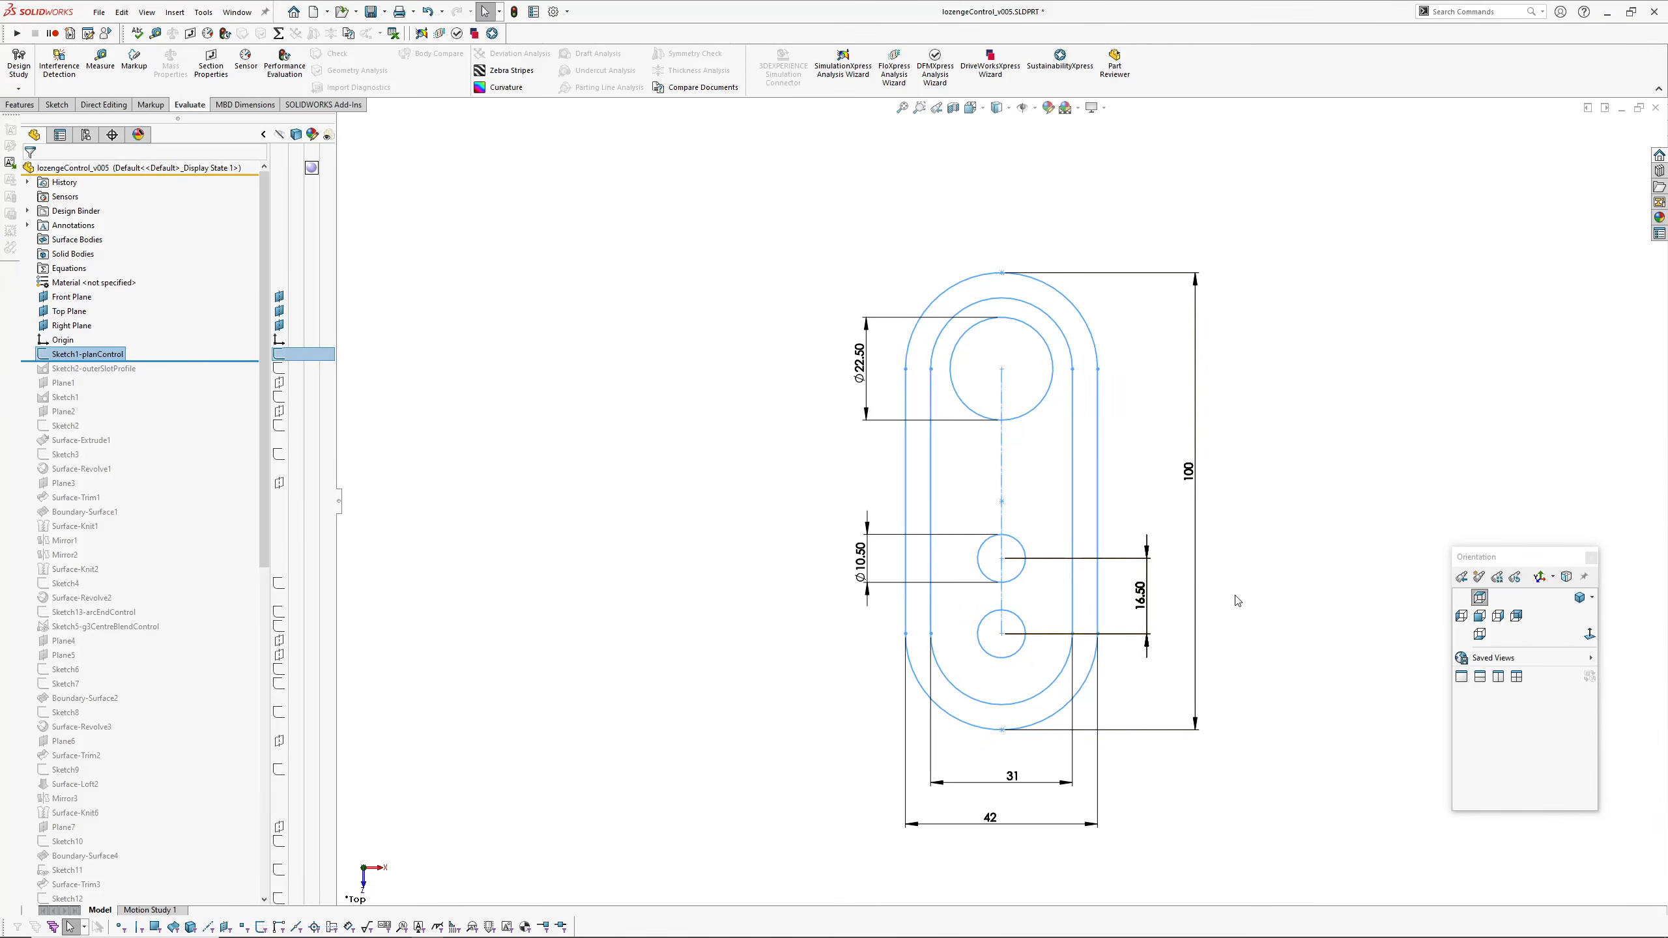
pyautogui.click(1189, 473)
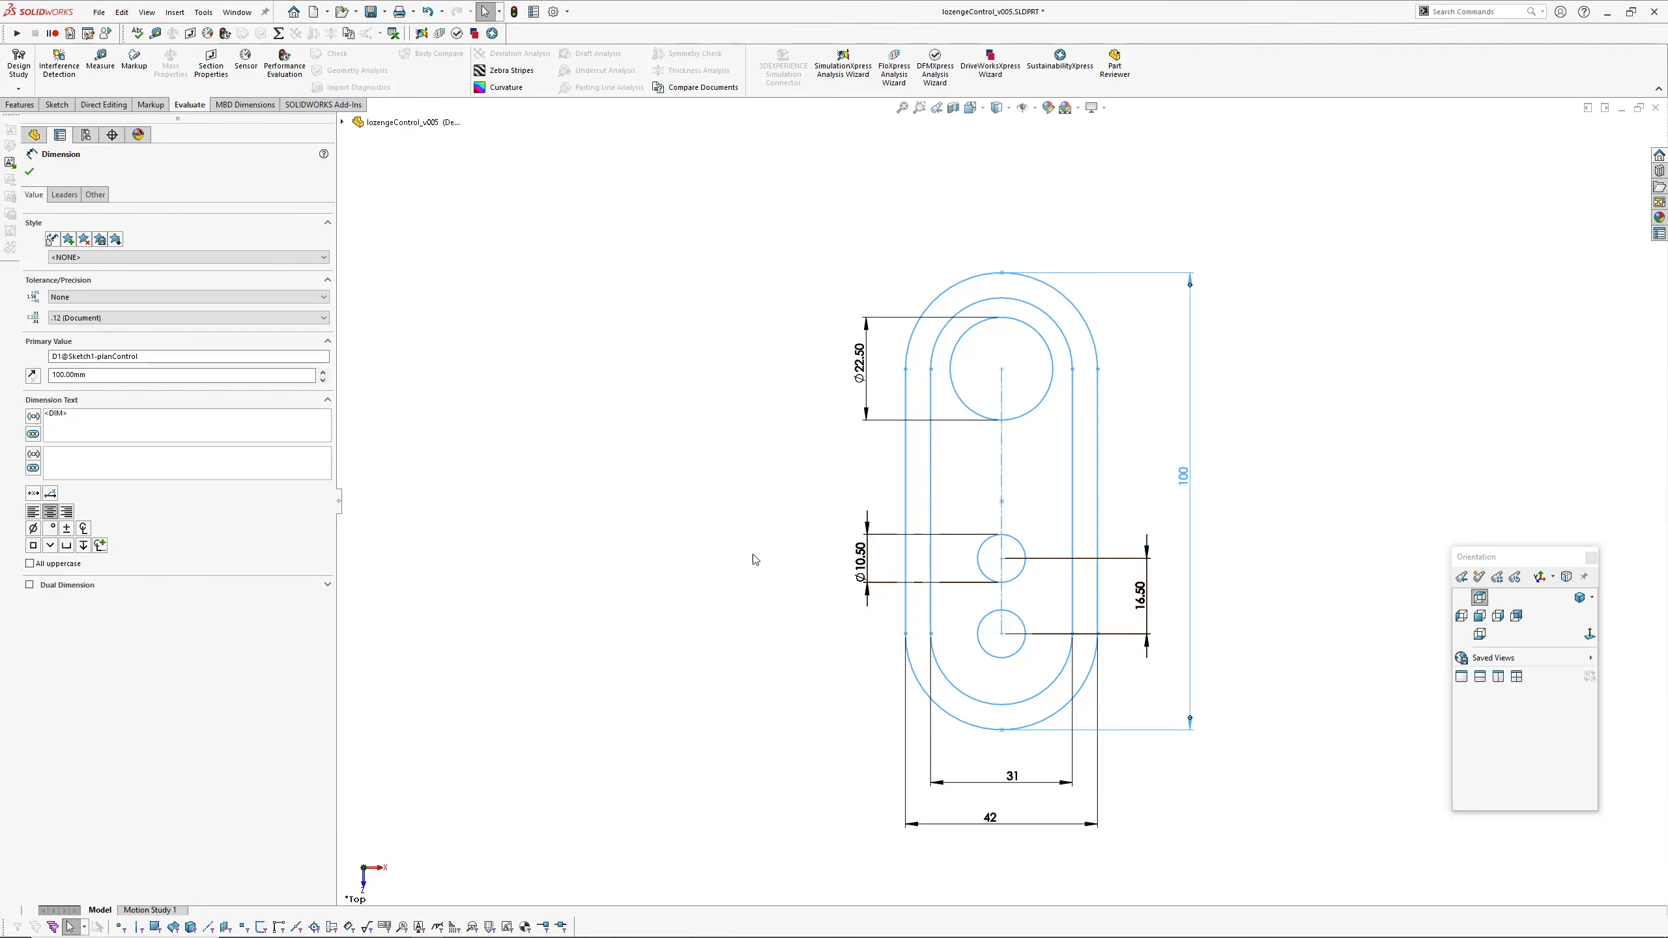
pyautogui.click(624, 556)
# Step: Roll the feature history forward past Sketch2-outerSlotProfile and open that sketch, viewed normal to its plane
pyautogui.moveTo(159, 362); pyautogui.dragTo(159, 378)
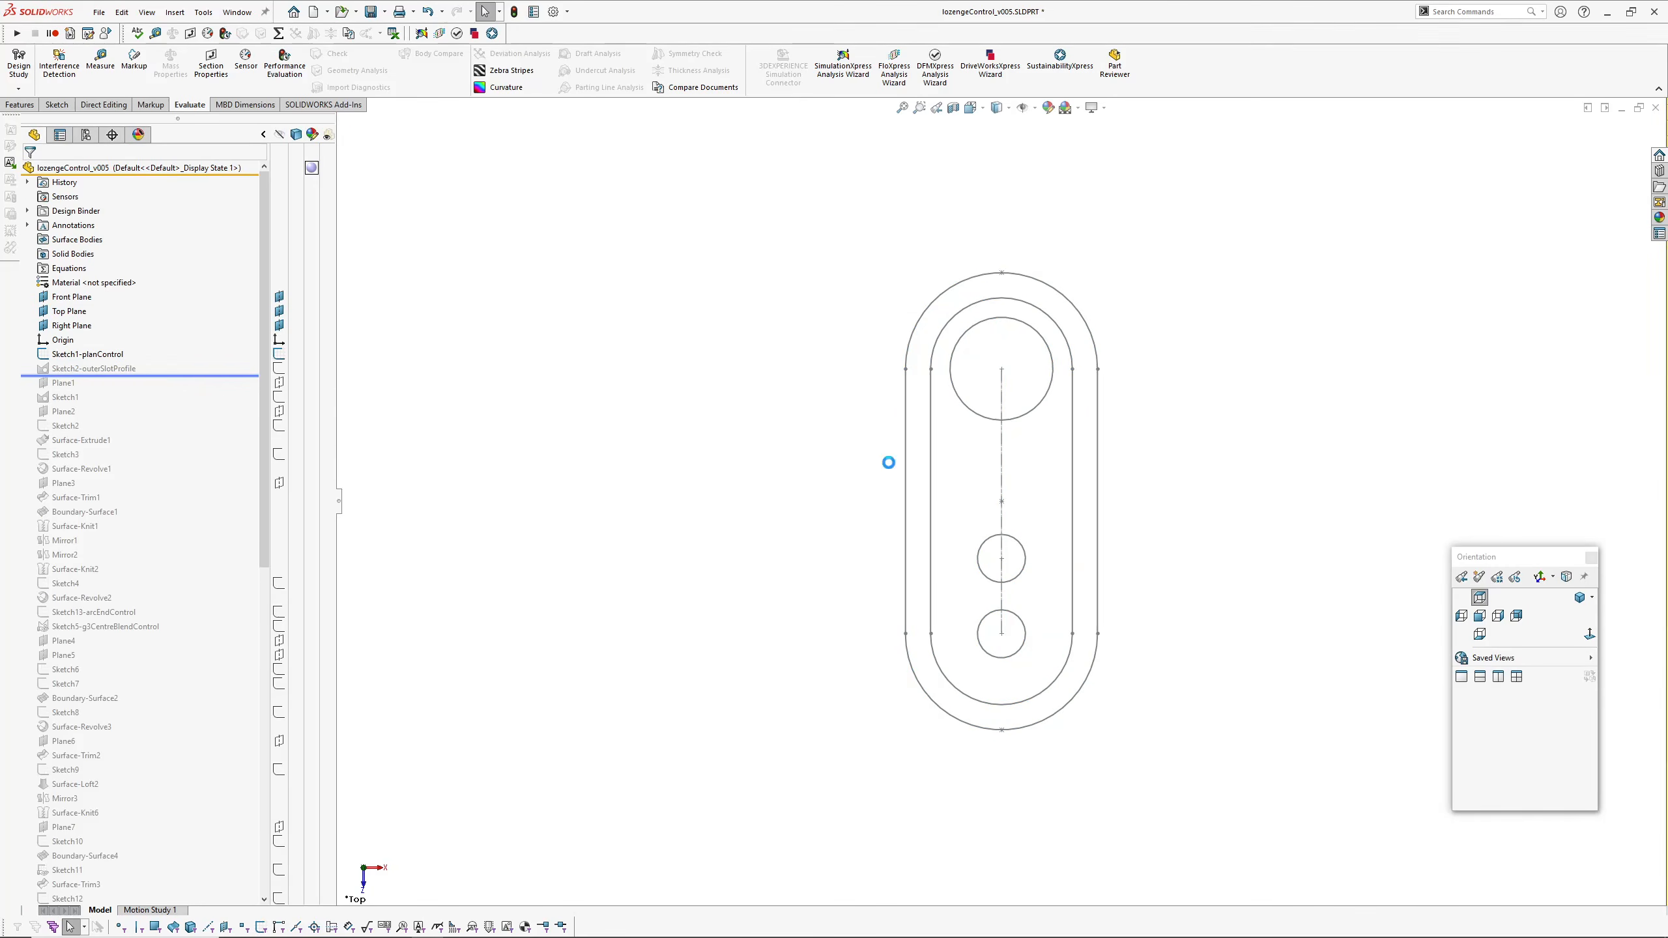
pyautogui.scroll(-5, 1109, 354)
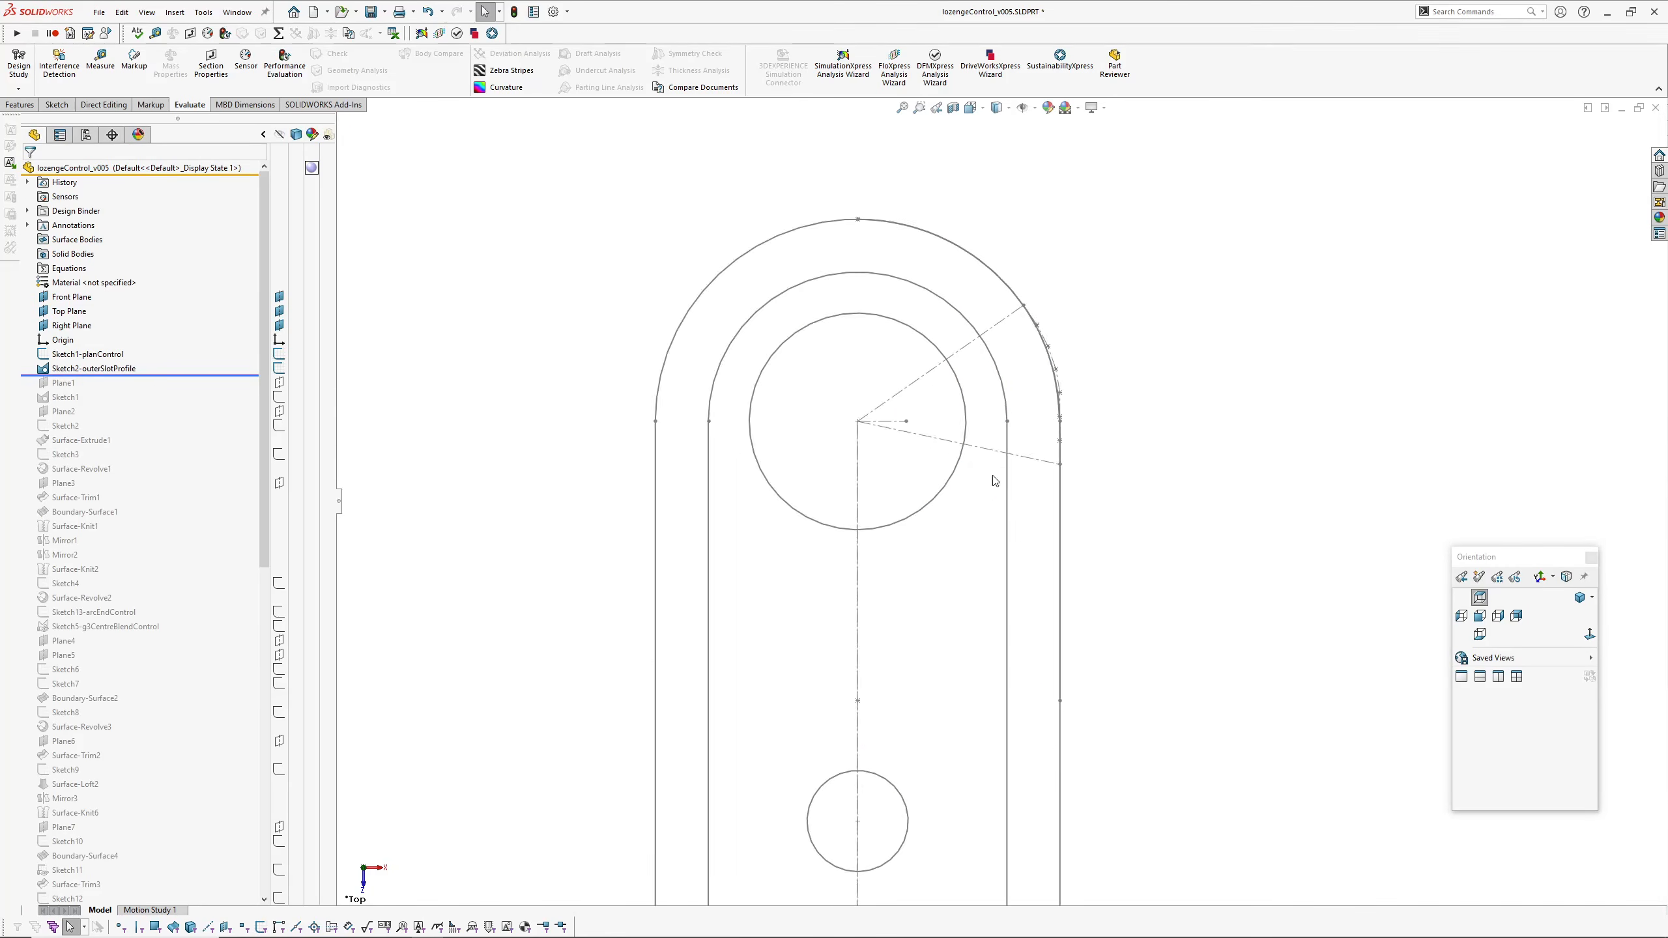
pyautogui.moveTo(994, 476)
pyautogui.mouseDown(button='middle')
pyautogui.moveTo(1005, 242)
pyautogui.moveTo(946, 445)
pyautogui.moveTo(975, 402)
pyautogui.moveTo(961, 354)
pyautogui.moveTo(1017, 650)
pyautogui.mouseUp(button='middle')
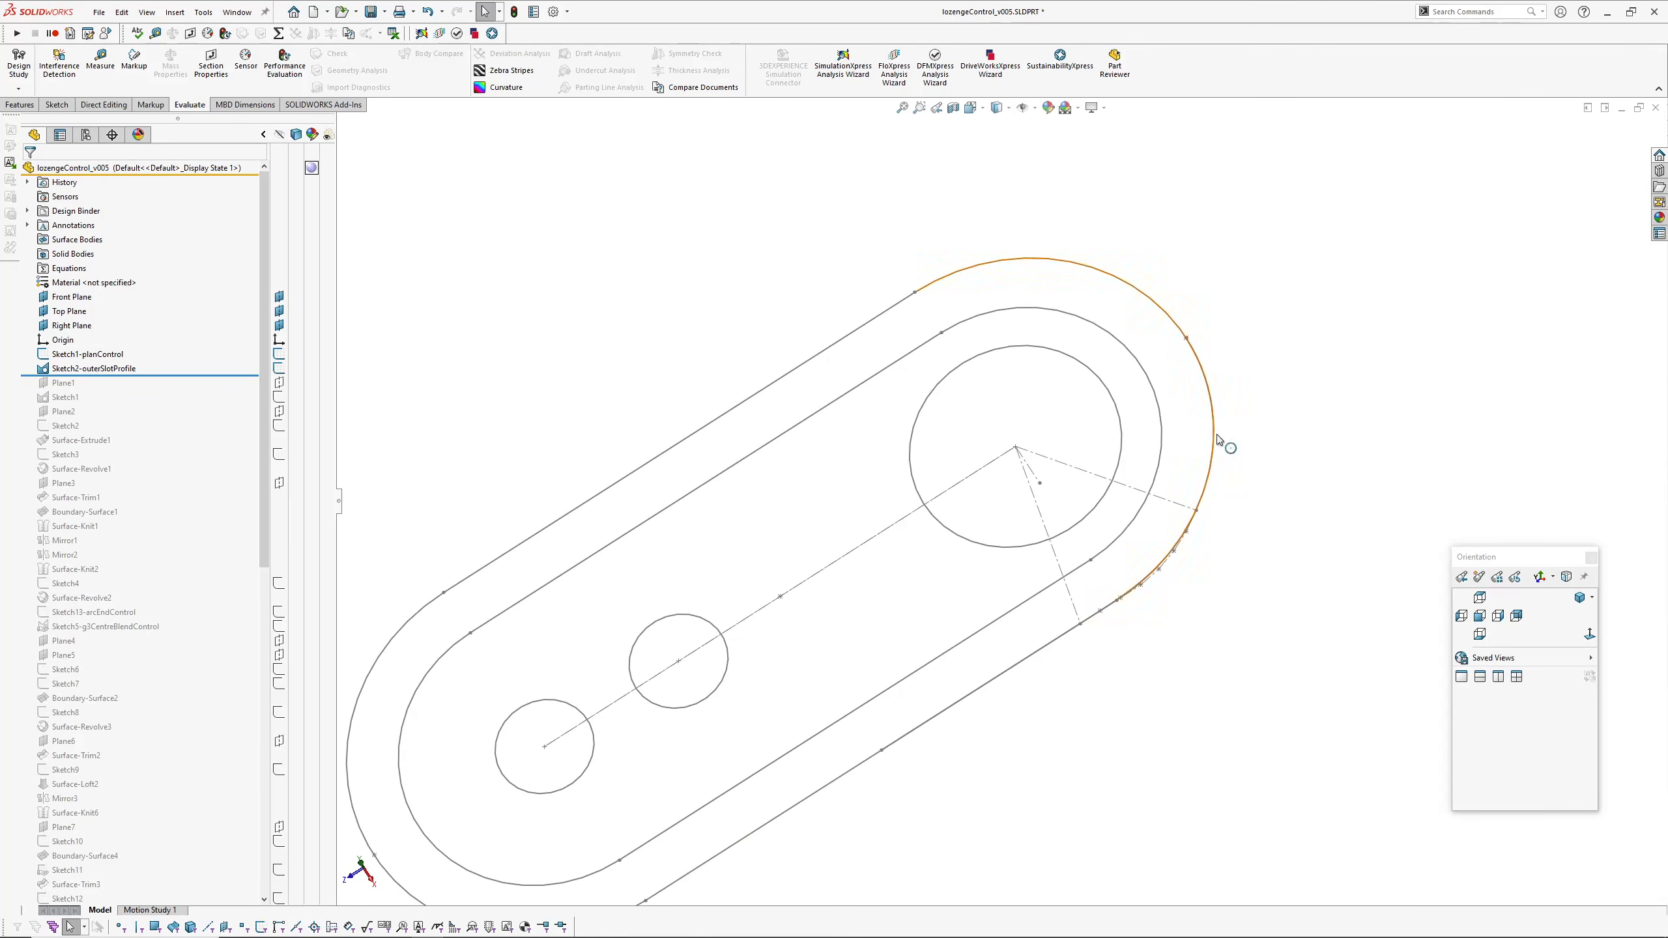
pyautogui.click(109, 369)
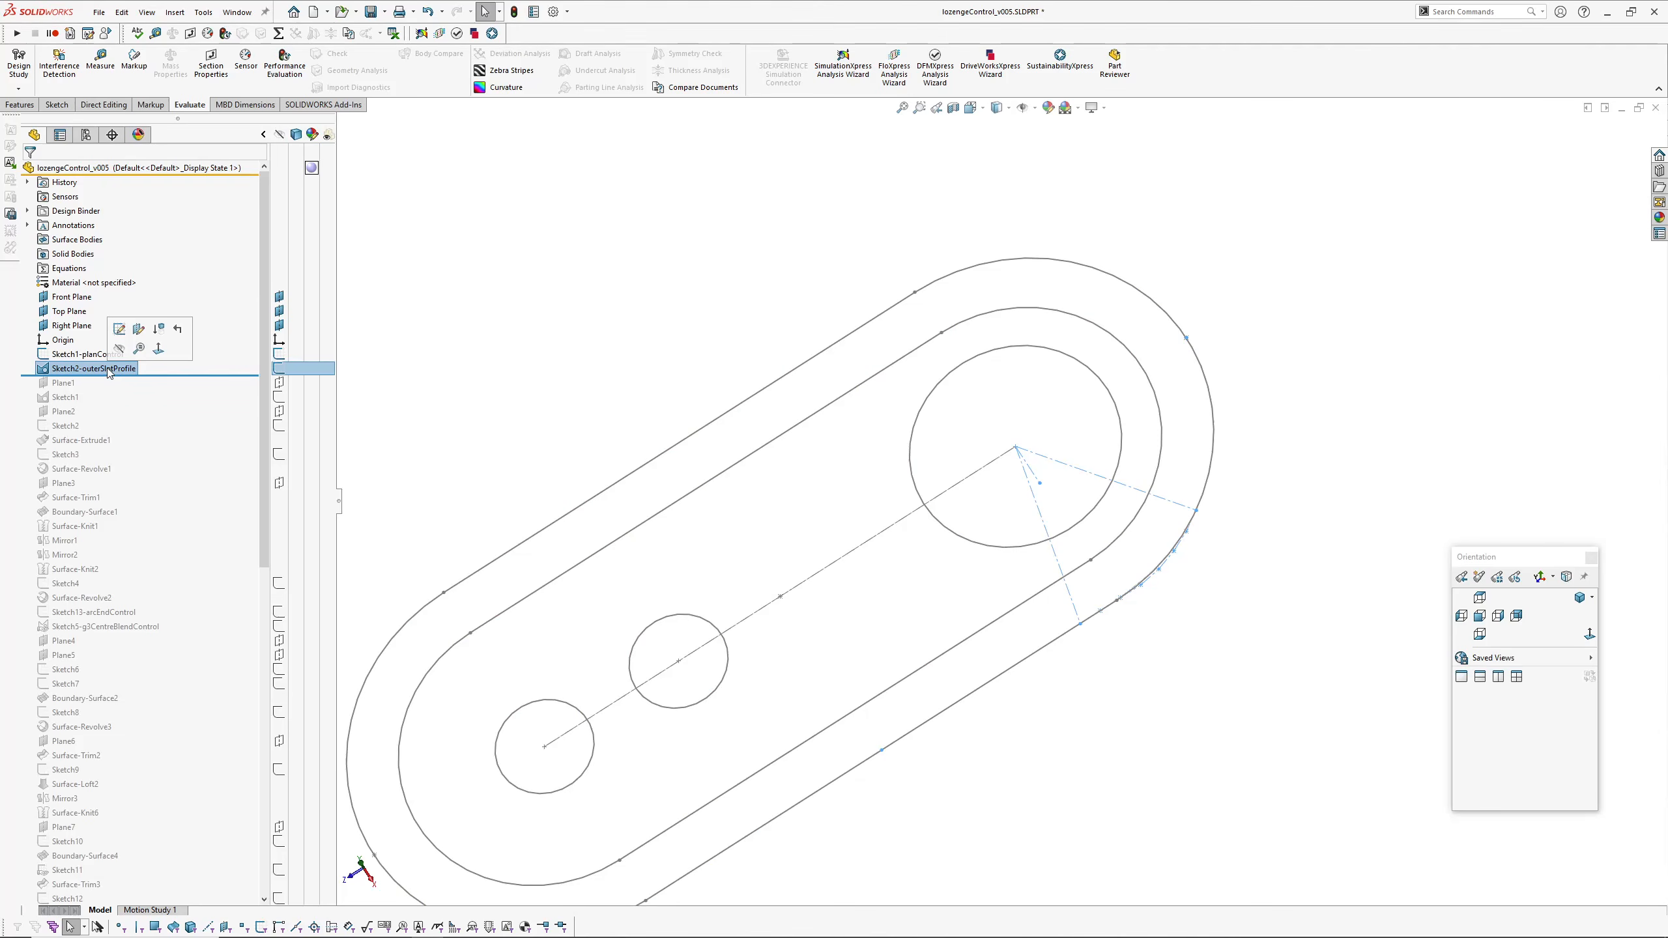
pyautogui.click(119, 328)
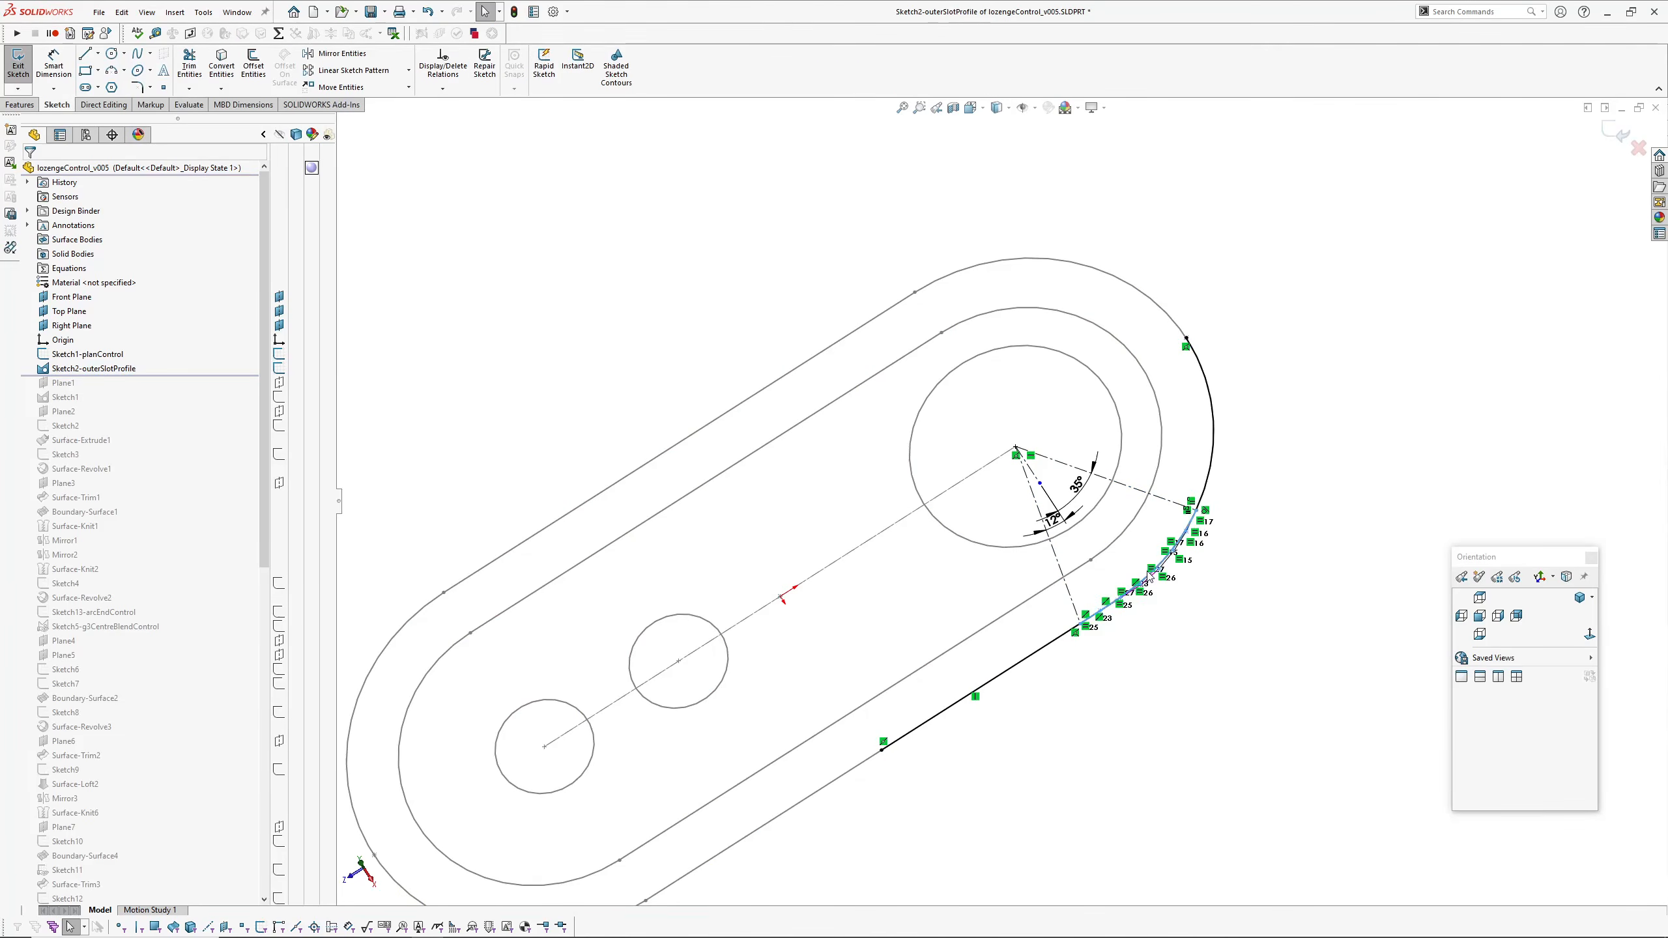
pyautogui.click(1589, 635)
# Step: Roll the history forward past Plane1 and Sketch1, and examine Sketch1's raised profile curve against the plan outlines
pyautogui.moveTo(174, 376); pyautogui.dragTo(174, 403)
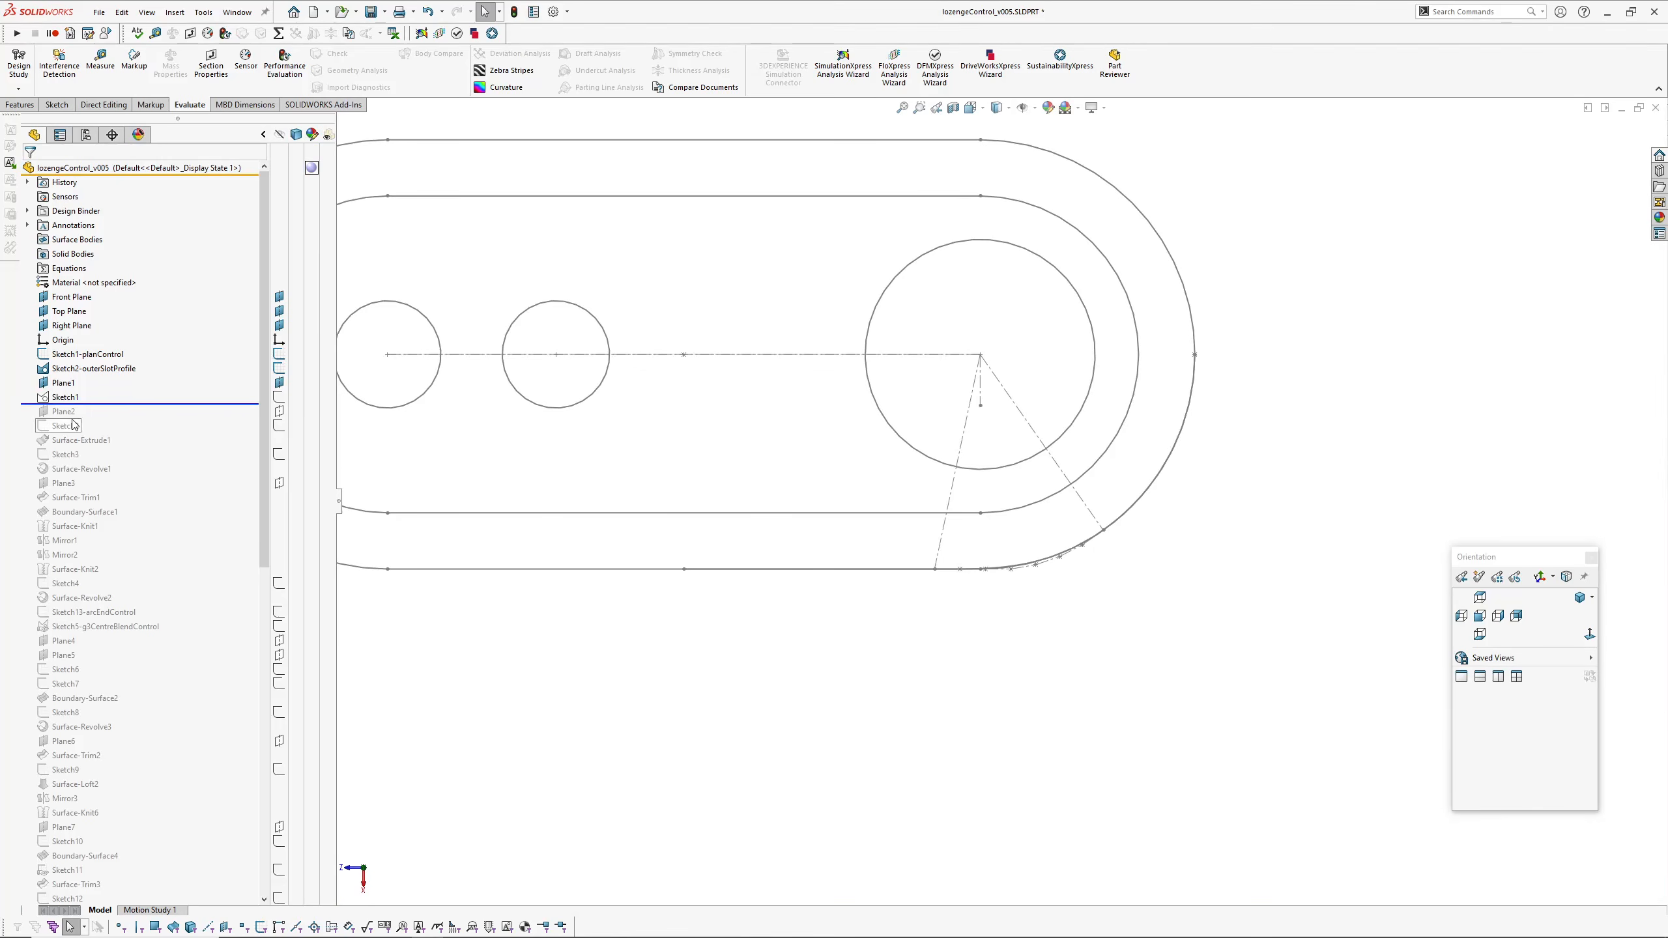
pyautogui.click(66, 397)
pyautogui.moveTo(907, 375)
pyautogui.mouseDown(button='middle')
pyautogui.moveTo(965, 348)
pyautogui.moveTo(905, 355)
pyautogui.moveTo(690, 478)
pyautogui.mouseUp(button='middle')
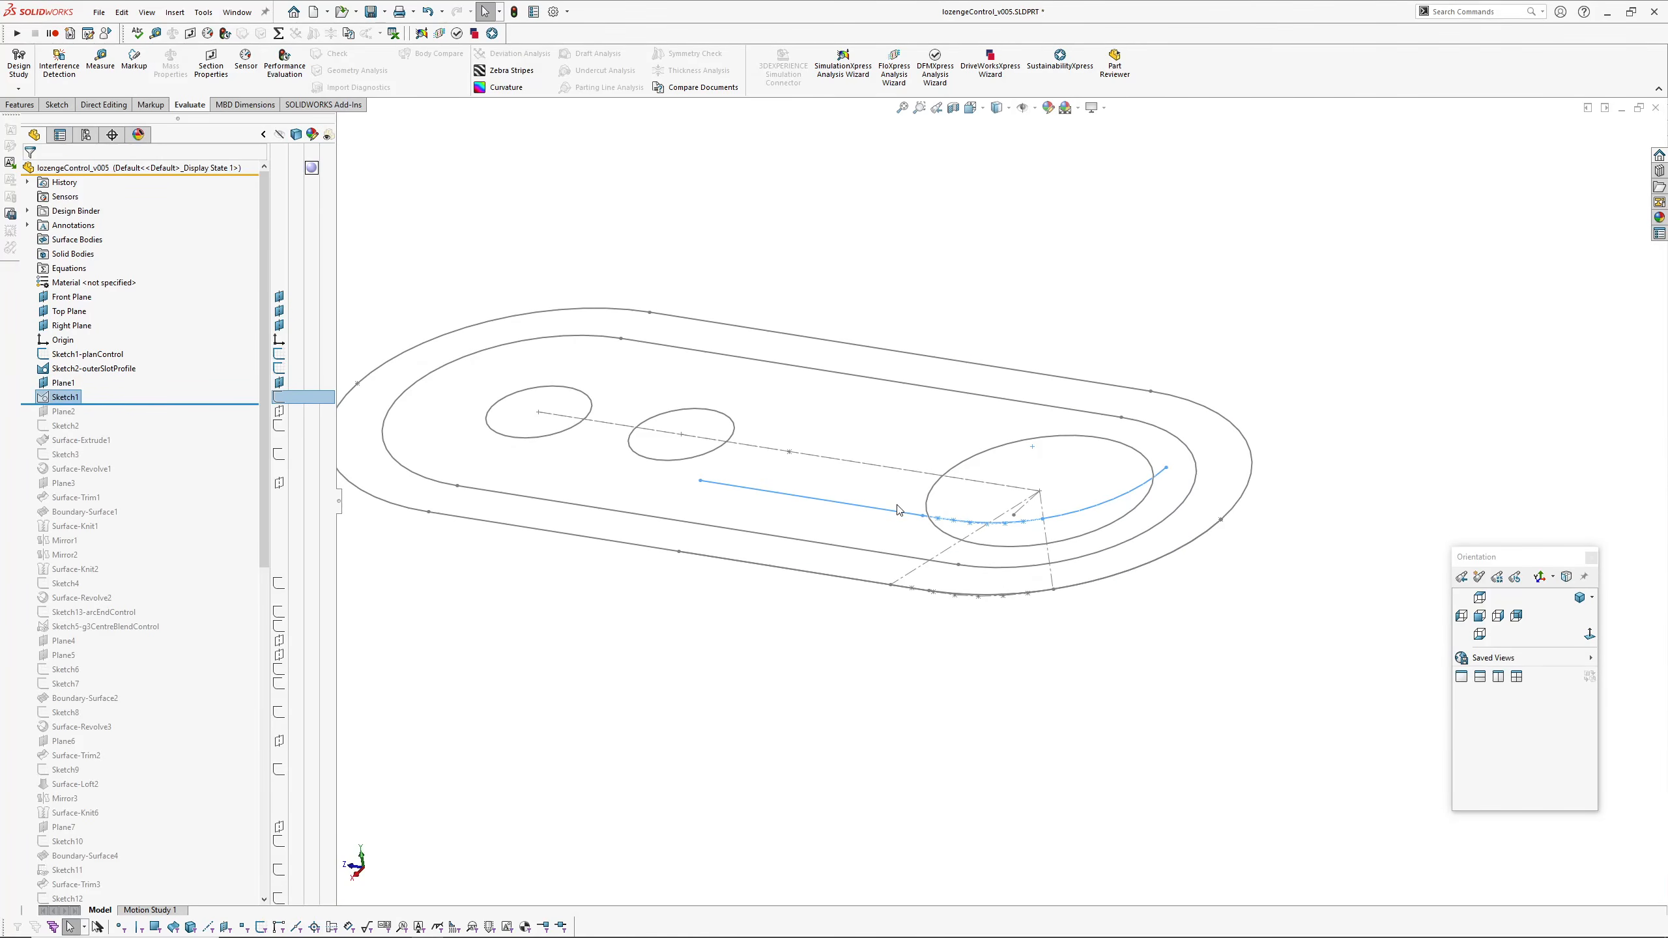
pyautogui.moveTo(743, 527)
pyautogui.mouseDown(button='middle')
pyautogui.moveTo(834, 686)
pyautogui.moveTo(823, 772)
pyautogui.moveTo(785, 596)
pyautogui.mouseUp(button='middle')
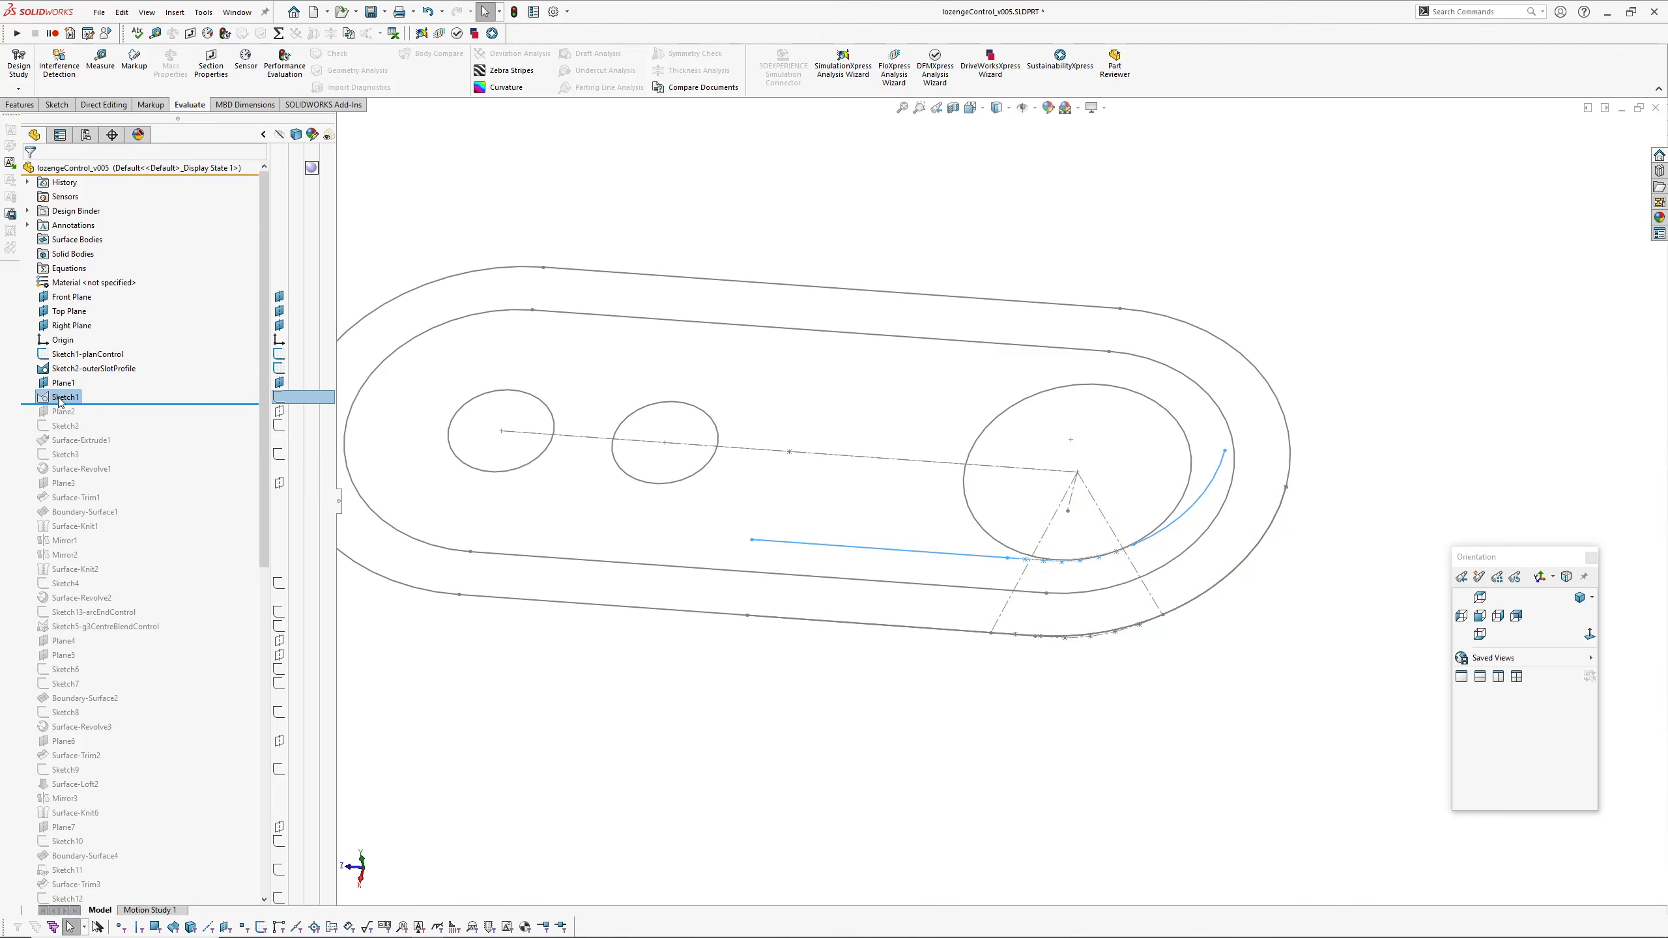
pyautogui.moveTo(1068, 576)
pyautogui.mouseDown(button='middle')
pyautogui.moveTo(1028, 674)
pyautogui.moveTo(923, 642)
pyautogui.mouseUp(button='middle')
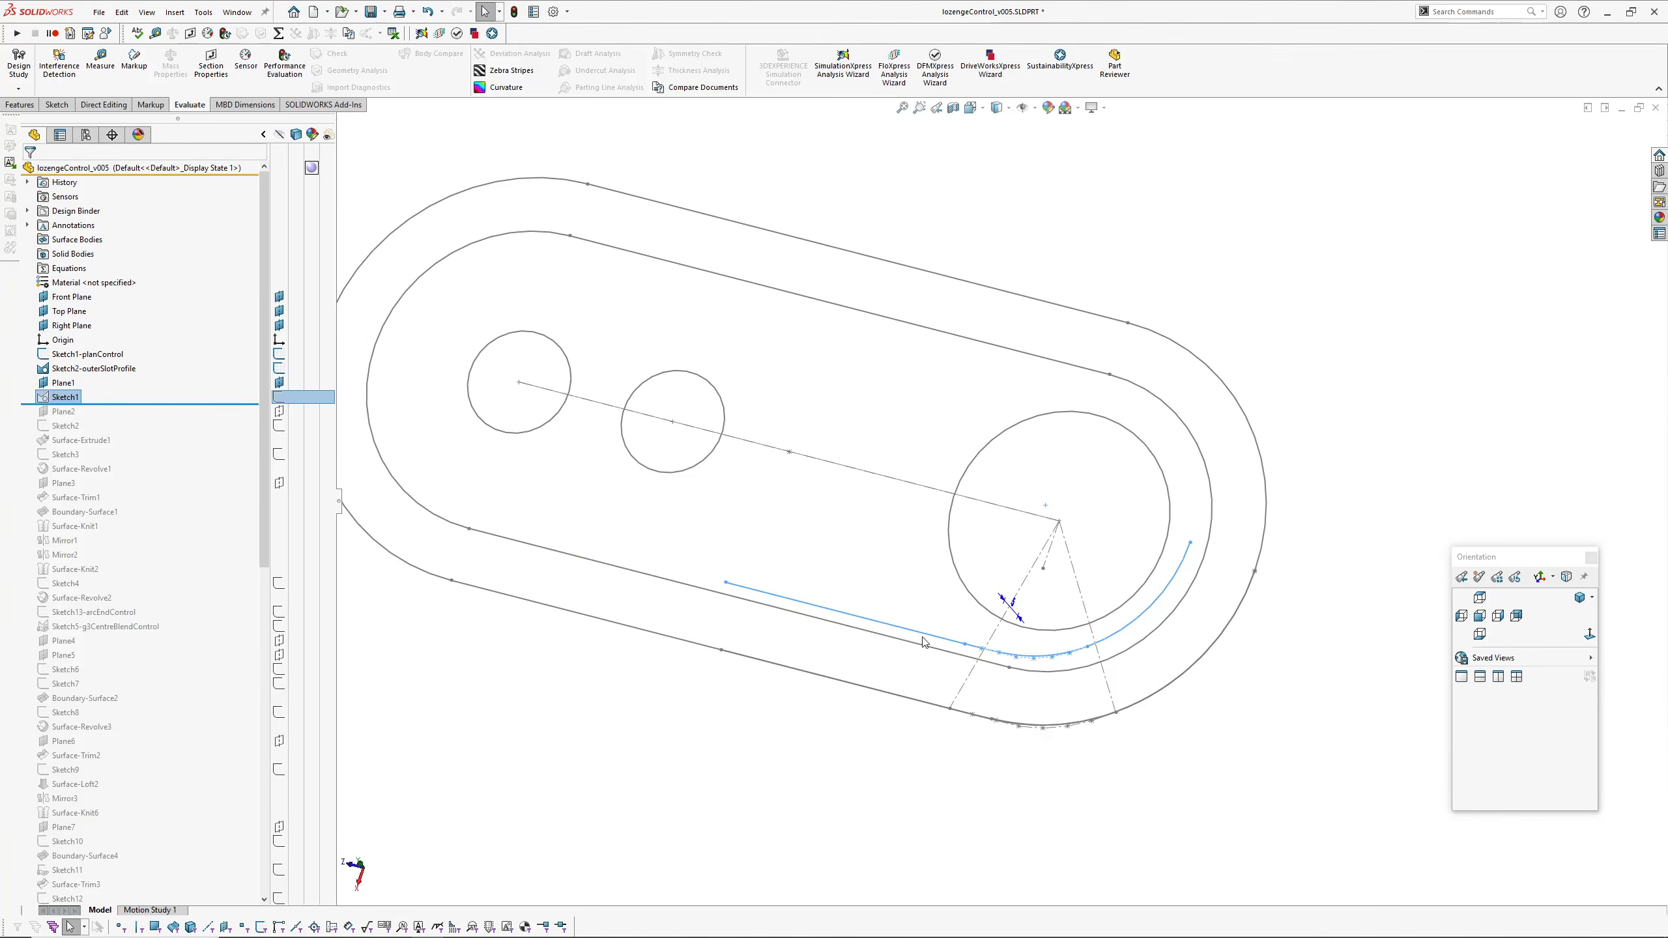
# Step: Roll the history forward past Plane2 and Sketch2, and inspect the radius dimension of Sketch2's side profile arc
pyautogui.press('Down')
pyautogui.press('Down')
pyautogui.moveTo(702, 582)
pyautogui.mouseDown(button='middle')
pyautogui.moveTo(771, 495)
pyautogui.moveTo(702, 474)
pyautogui.mouseUp(button='middle')
pyautogui.moveTo(433, 503); pyautogui.dragTo(393, 485, button='middle')
pyautogui.click(420, 499)
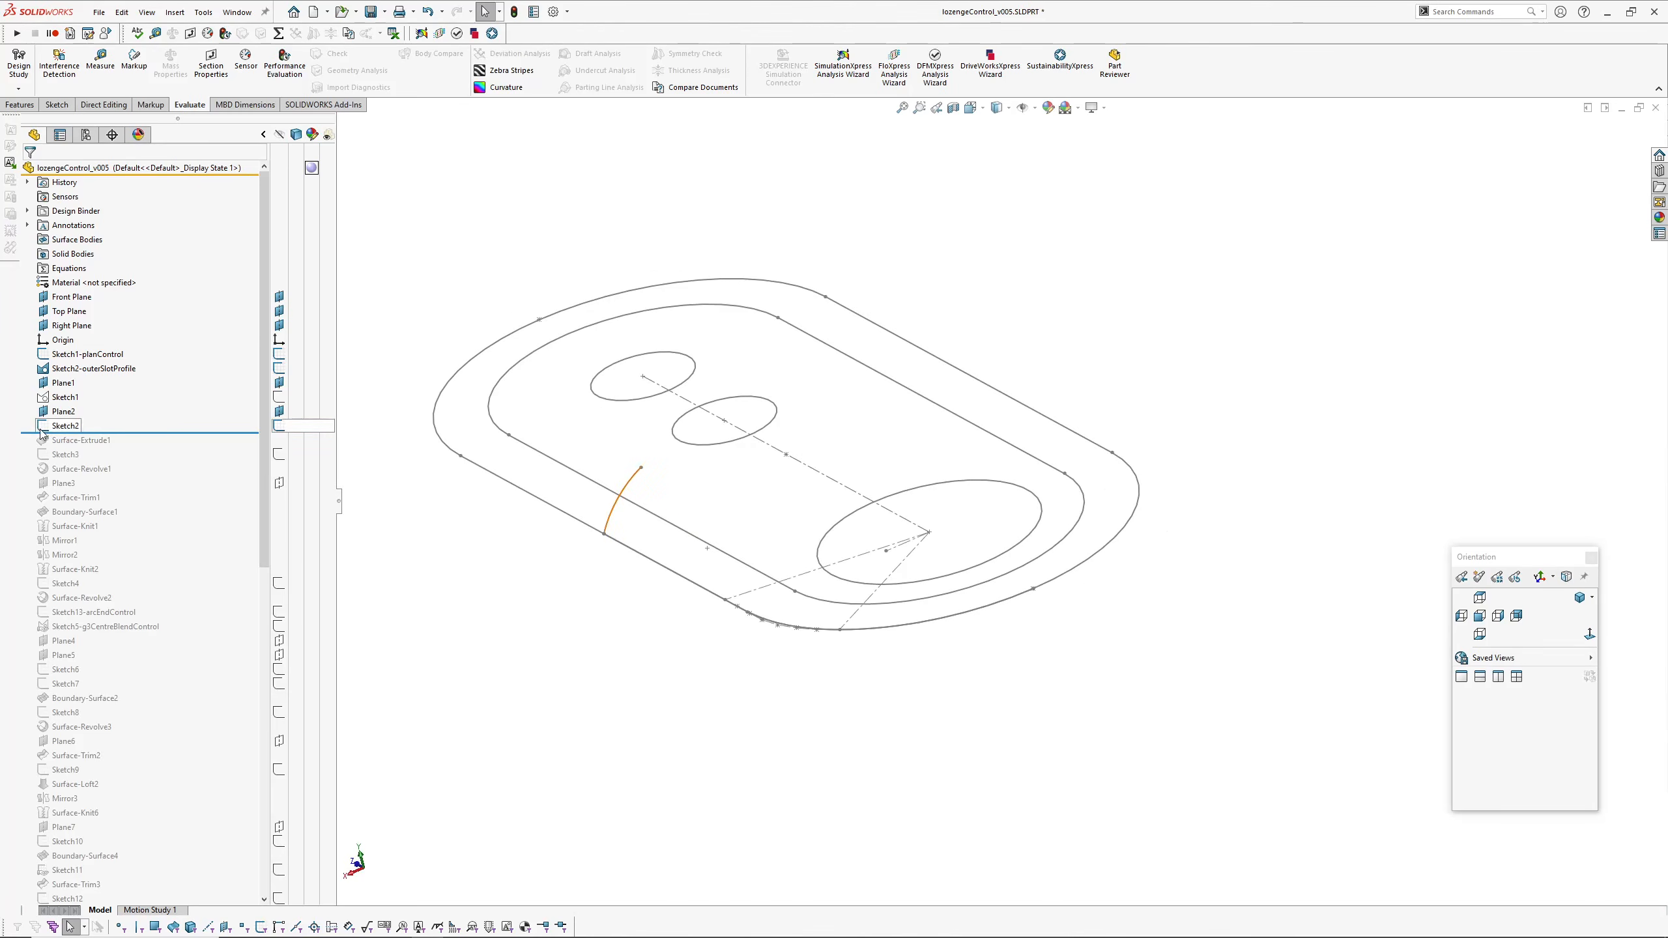
pyautogui.click(614, 501)
pyautogui.scroll(-2, 614, 544)
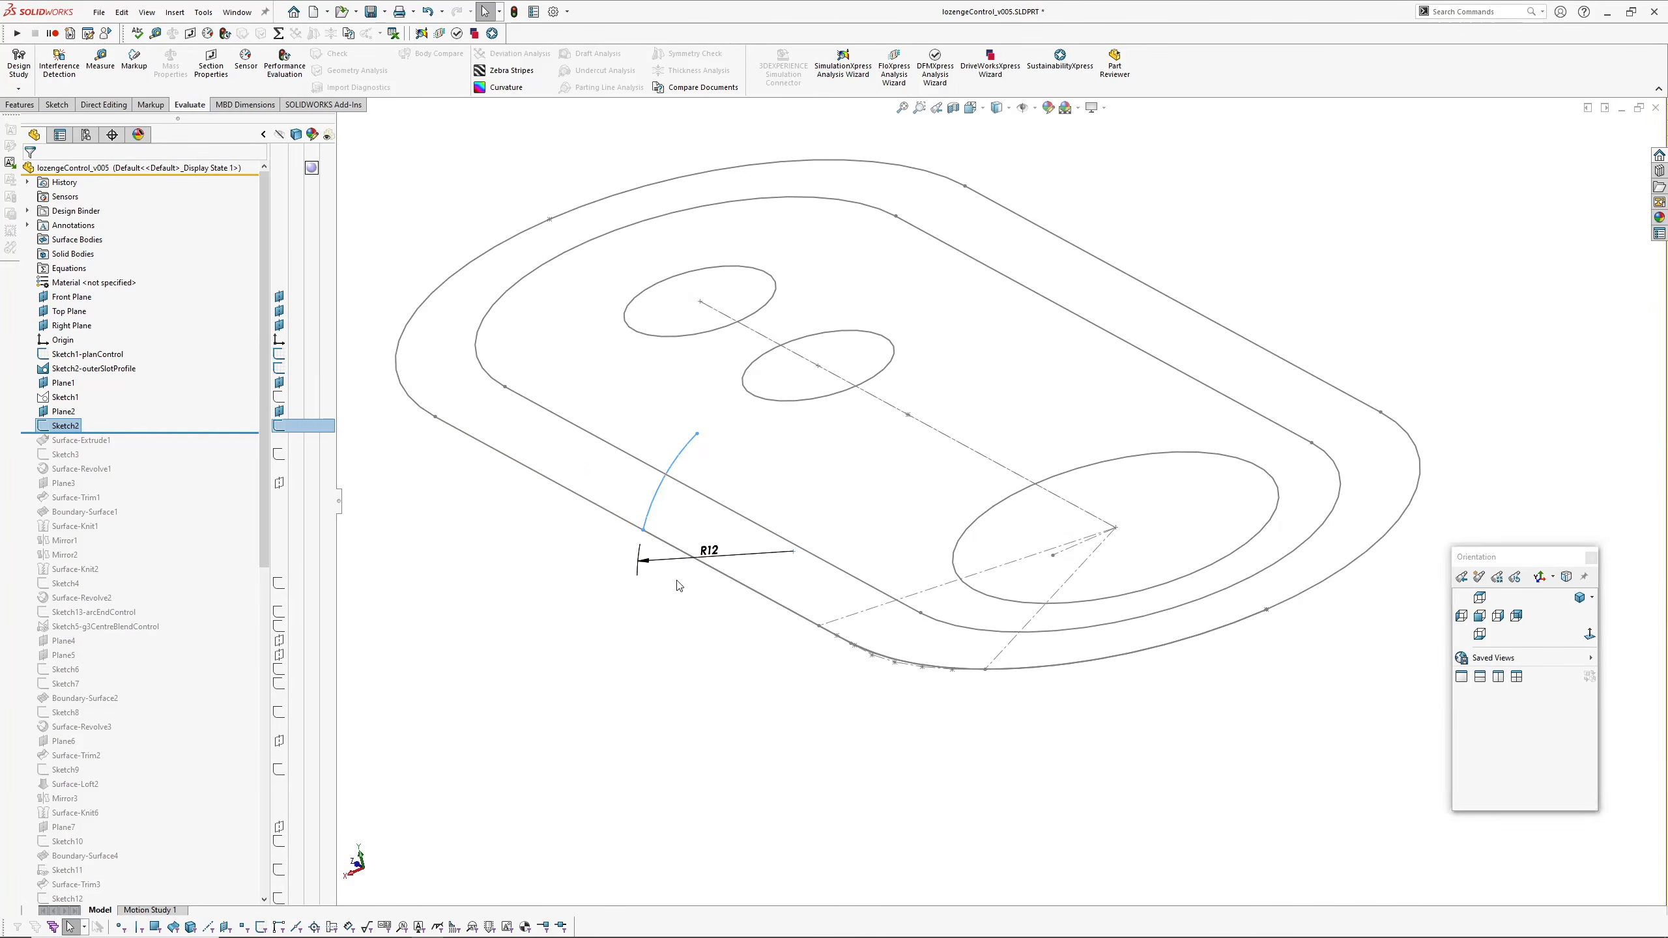
pyautogui.moveTo(677, 583)
pyautogui.mouseDown(button='middle')
pyautogui.moveTo(607, 554)
pyautogui.moveTo(664, 582)
pyautogui.mouseUp(button='middle')
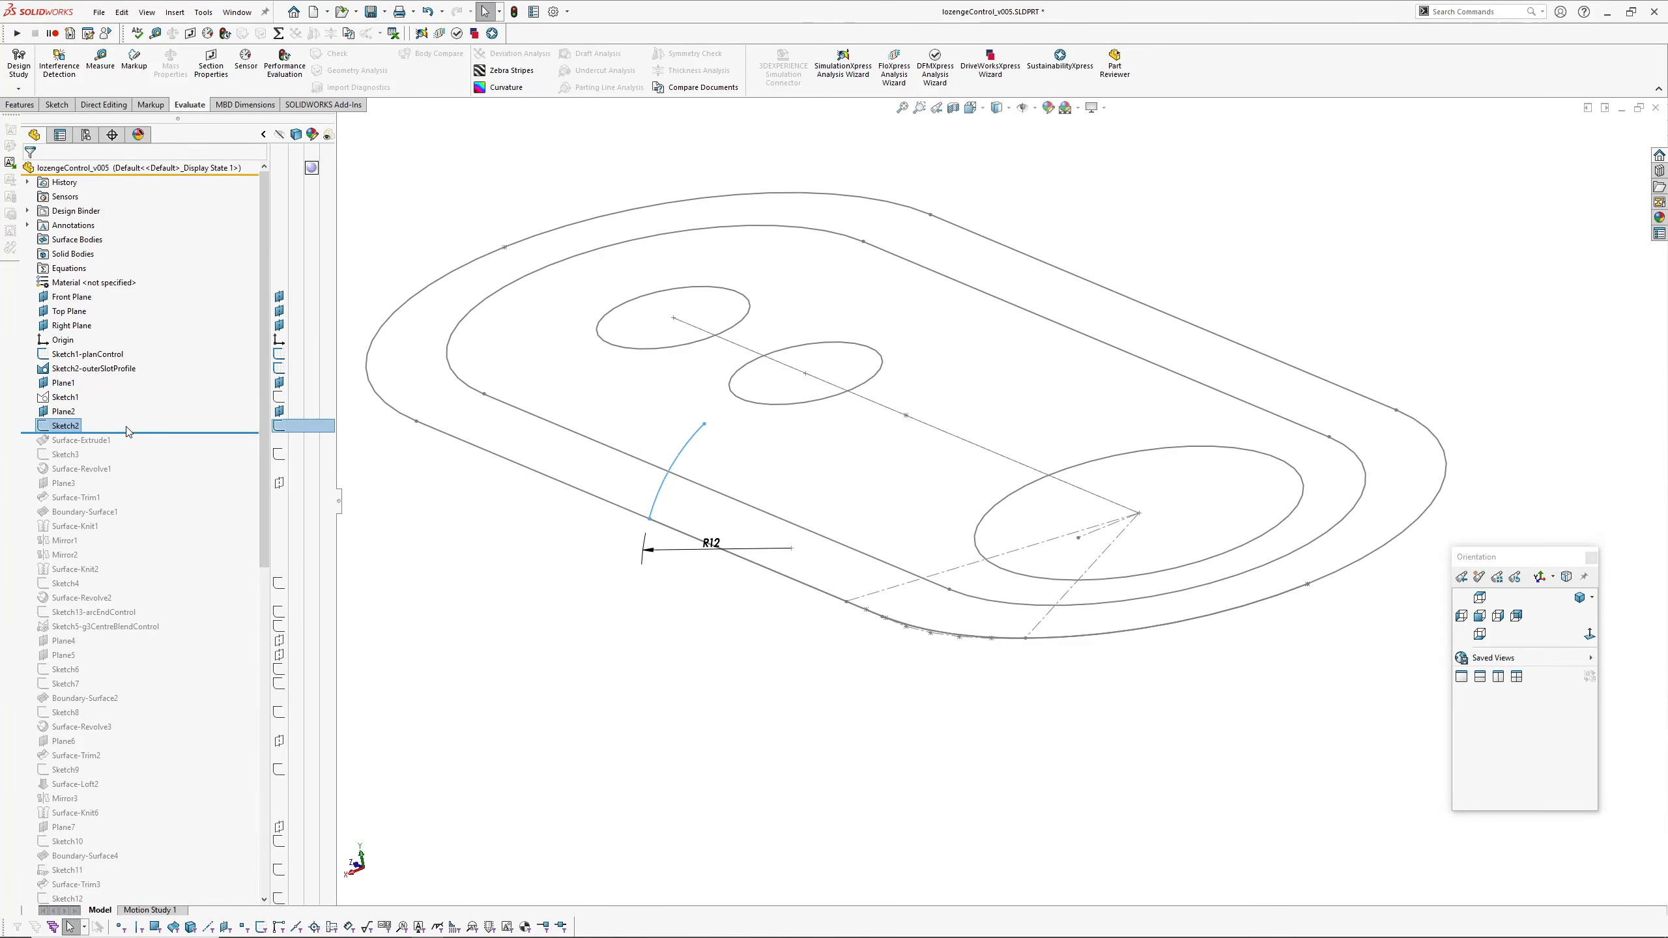
# Step: Roll the history forward past Surface-Extrude1 and show the hidden Sketch1 beside the extruded side surface
pyautogui.moveTo(129, 432); pyautogui.dragTo(131, 447)
pyautogui.moveTo(763, 625); pyautogui.dragTo(947, 554, button='middle')
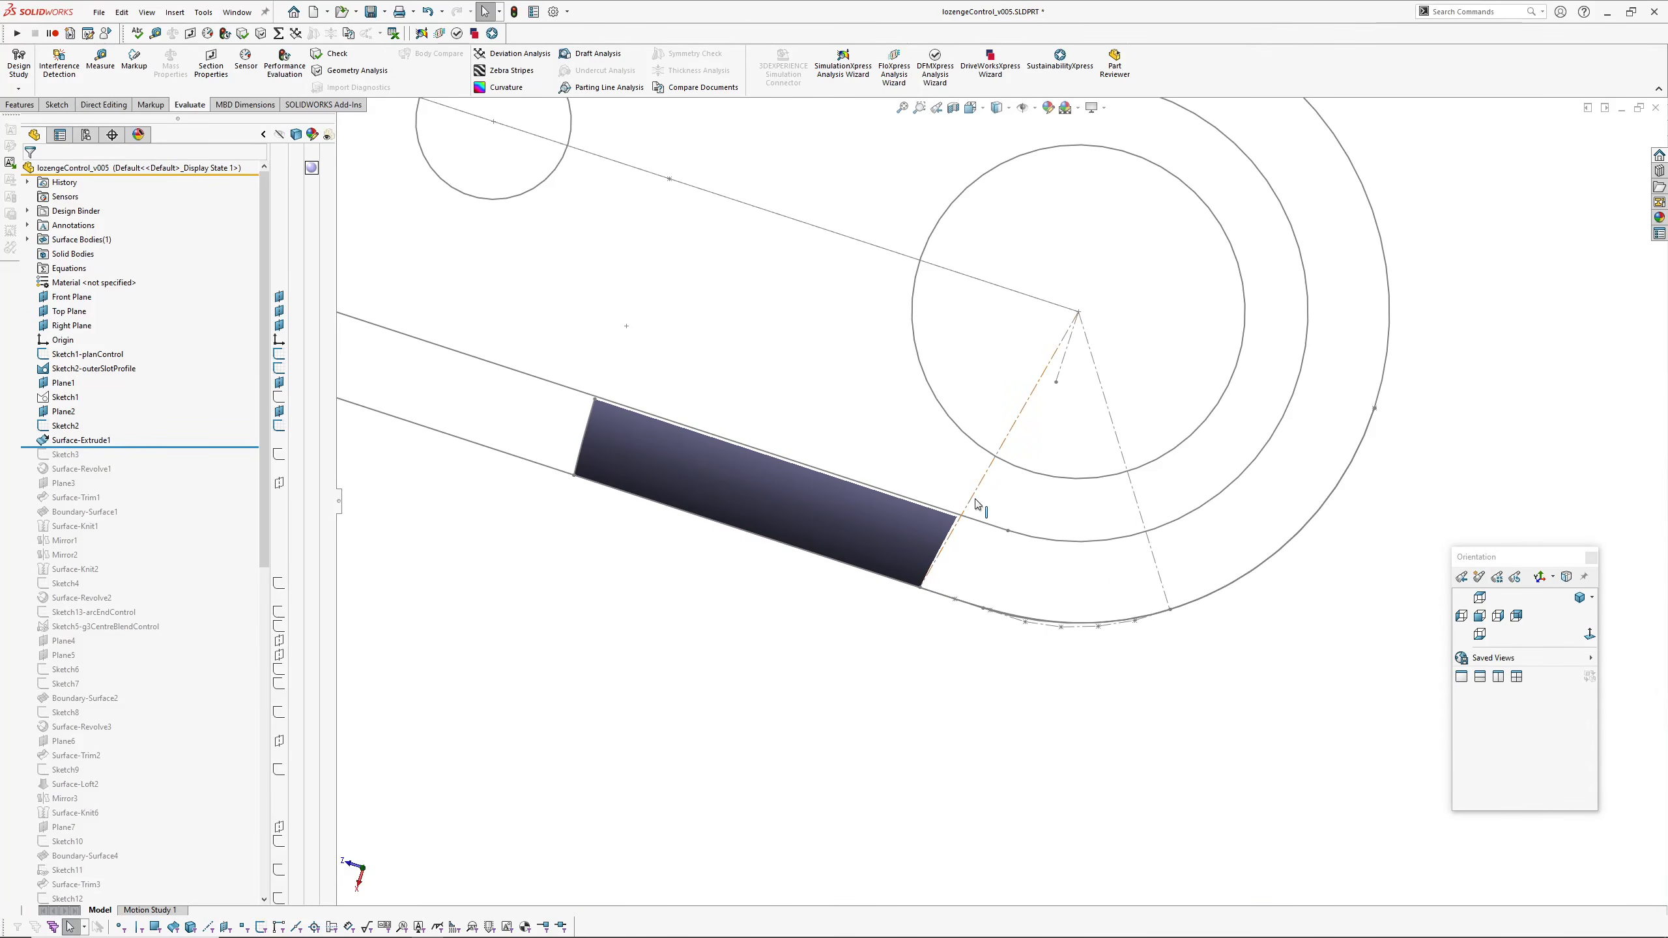
pyautogui.click(58, 397)
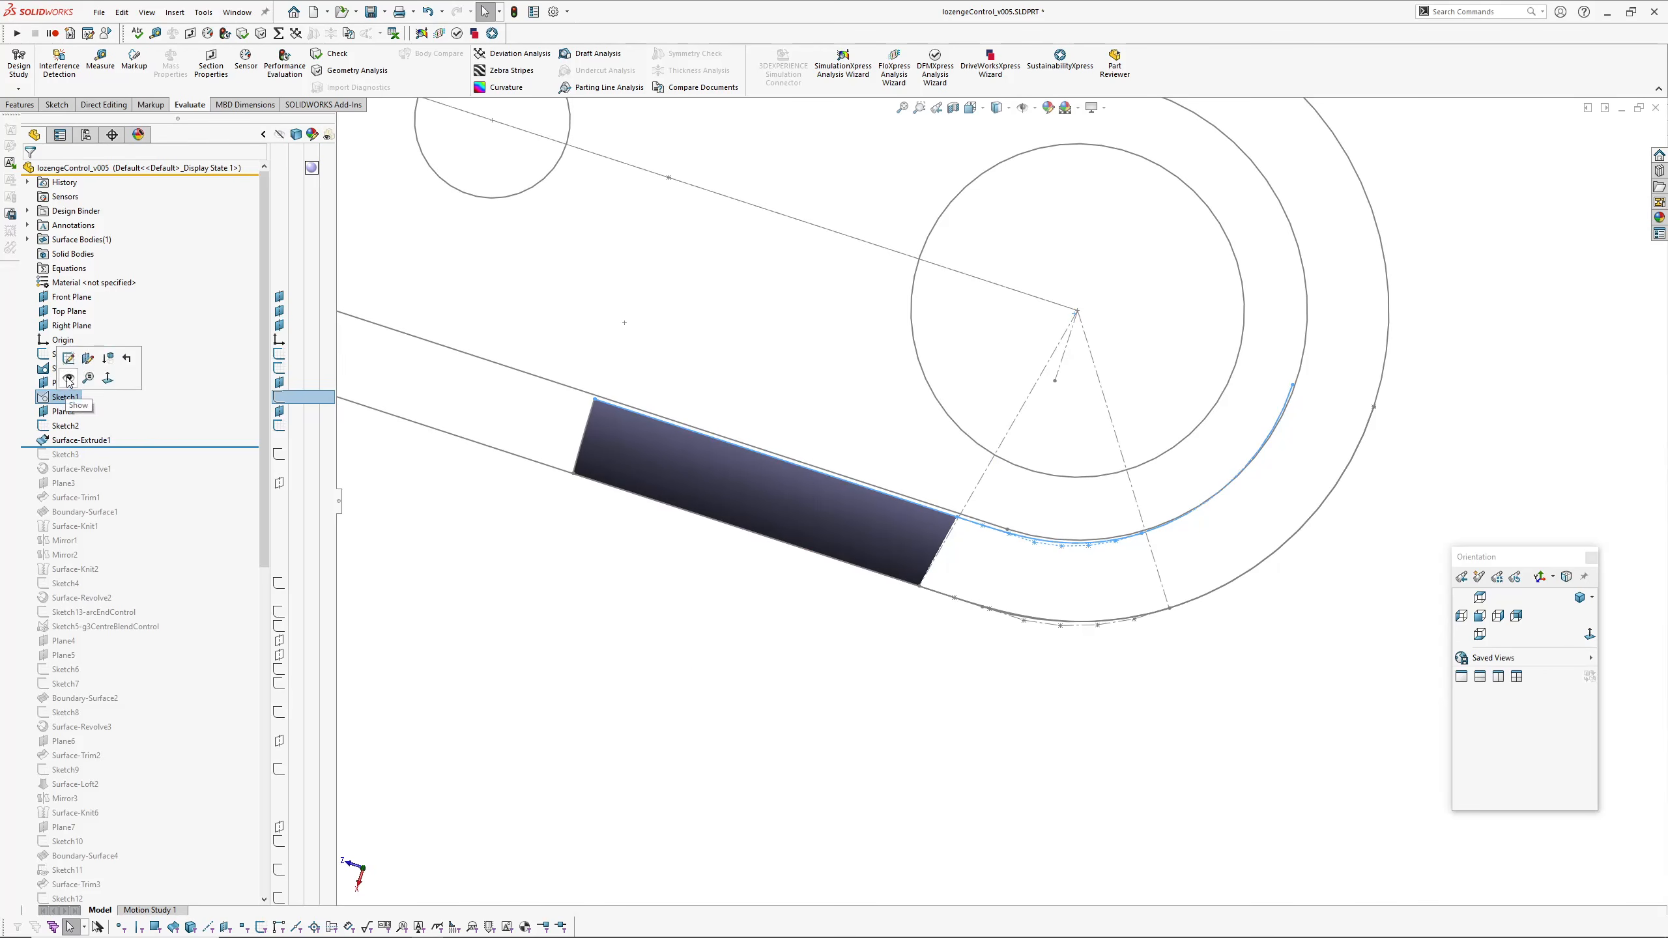
pyautogui.click(68, 380)
pyautogui.moveTo(961, 529)
pyautogui.mouseDown(button='middle')
pyautogui.moveTo(924, 332)
pyautogui.moveTo(969, 483)
pyautogui.mouseUp(button='middle')
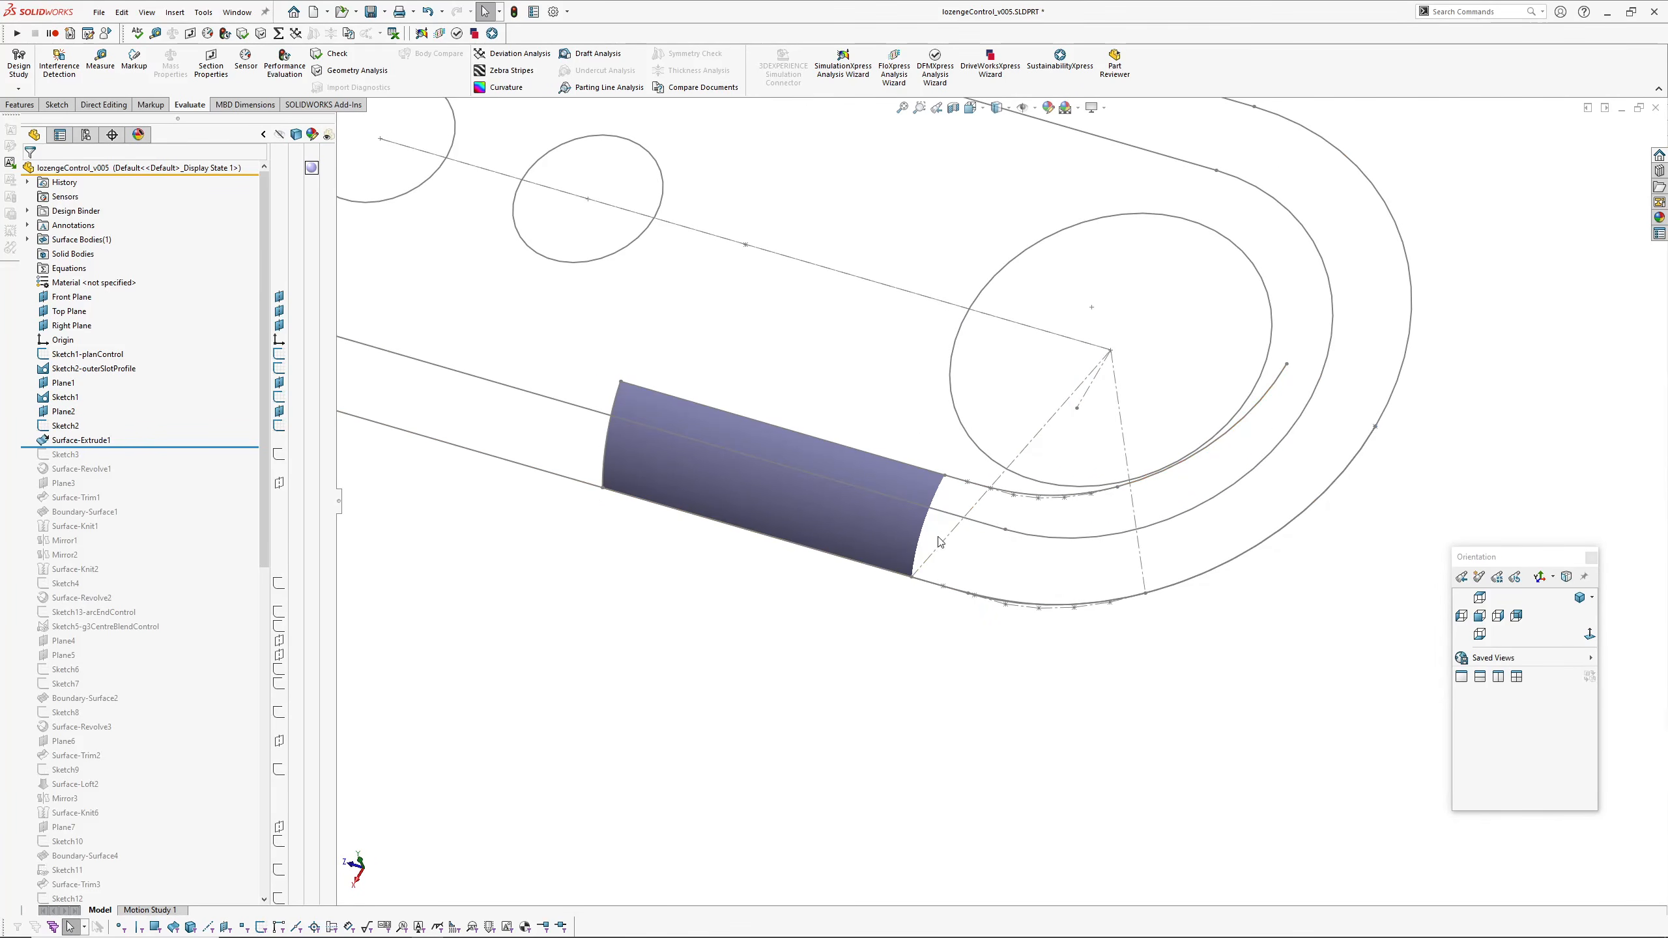
# Step: Roll the history forward past Sketch3 and inspect the radius dimension of its arc at the rounded end
pyautogui.press('Down')
pyautogui.moveTo(1255, 449); pyautogui.dragTo(1300, 340, button='middle')
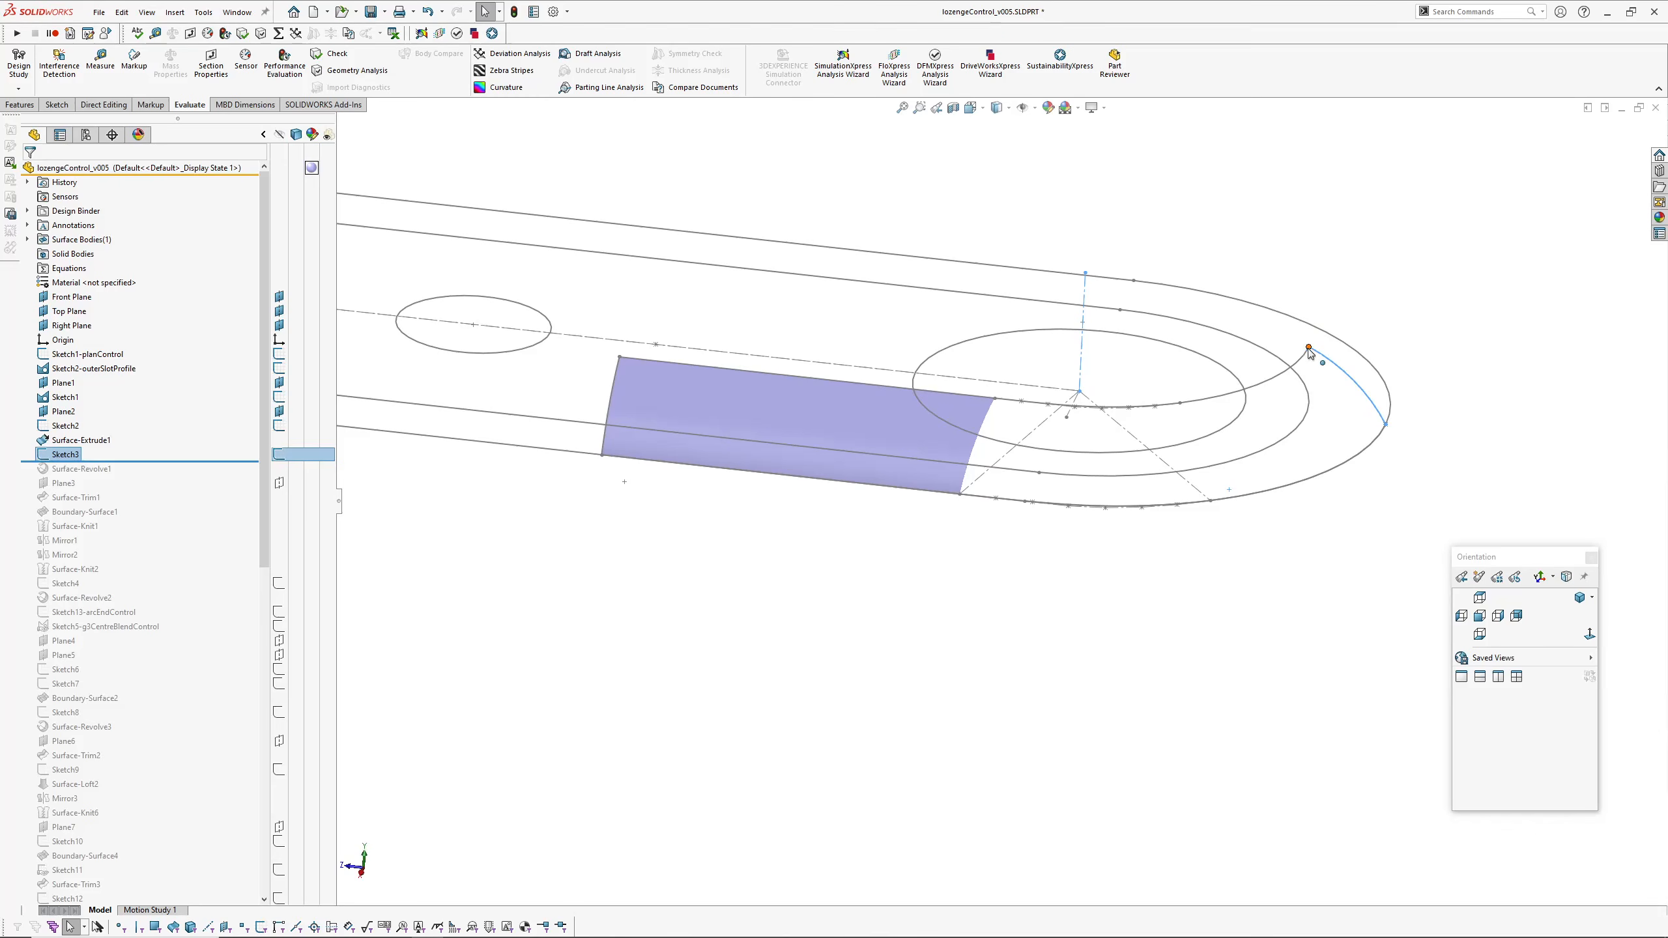
pyautogui.doubleClick(57, 455)
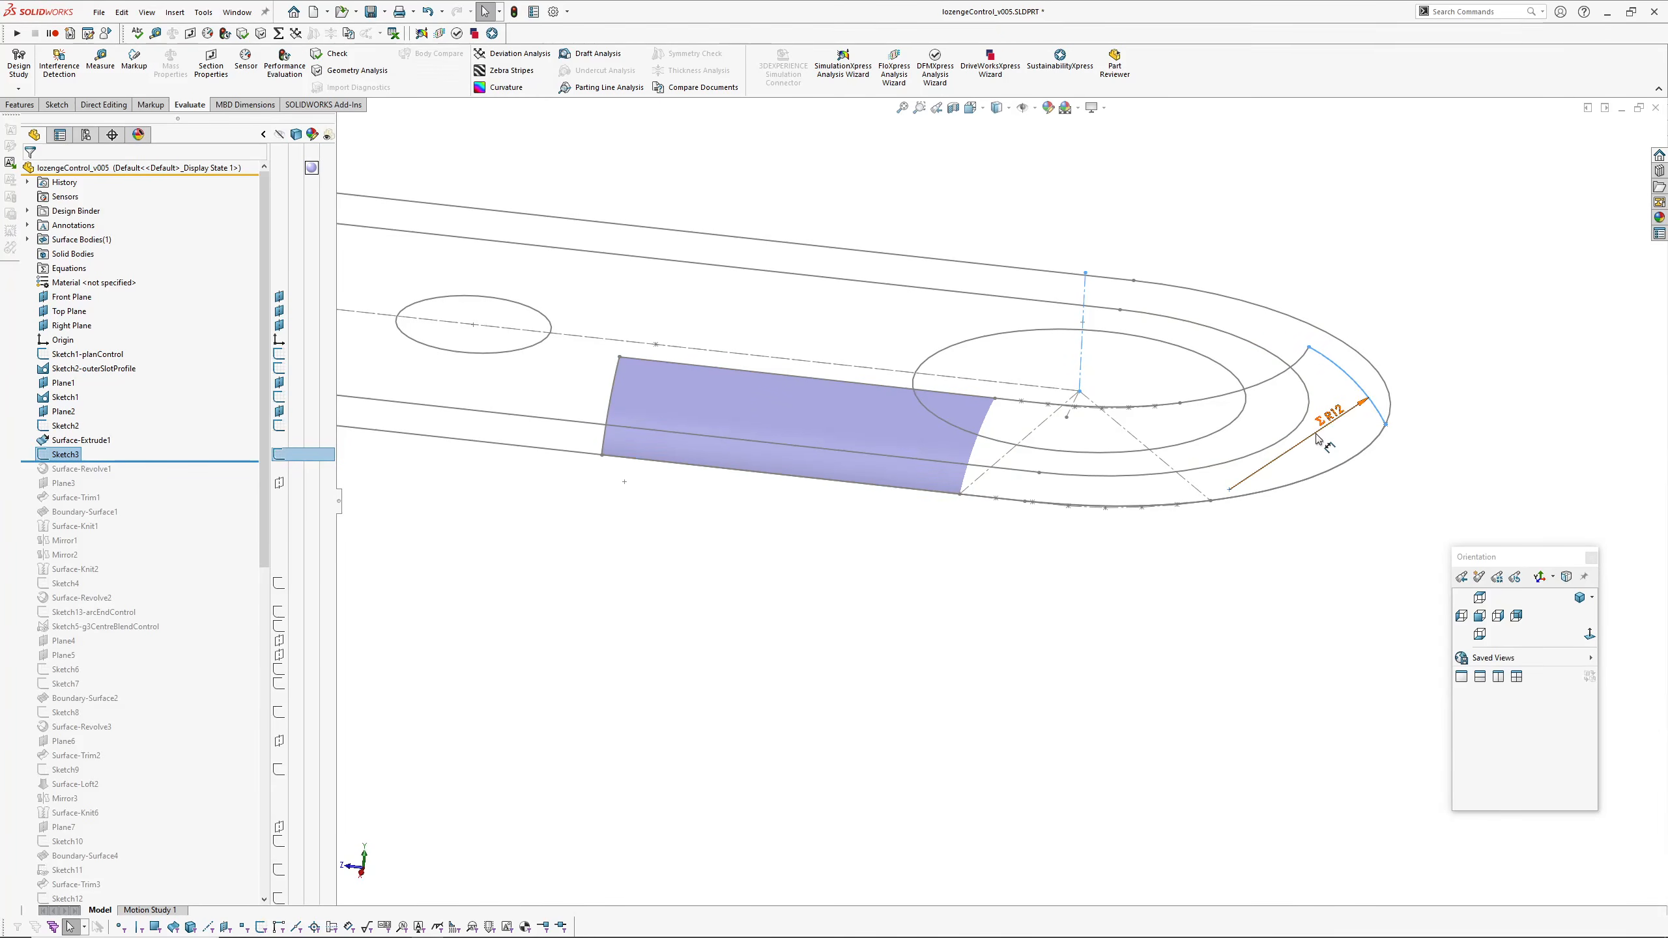
pyautogui.click(1323, 535)
pyautogui.click(857, 435)
pyautogui.click(1160, 588)
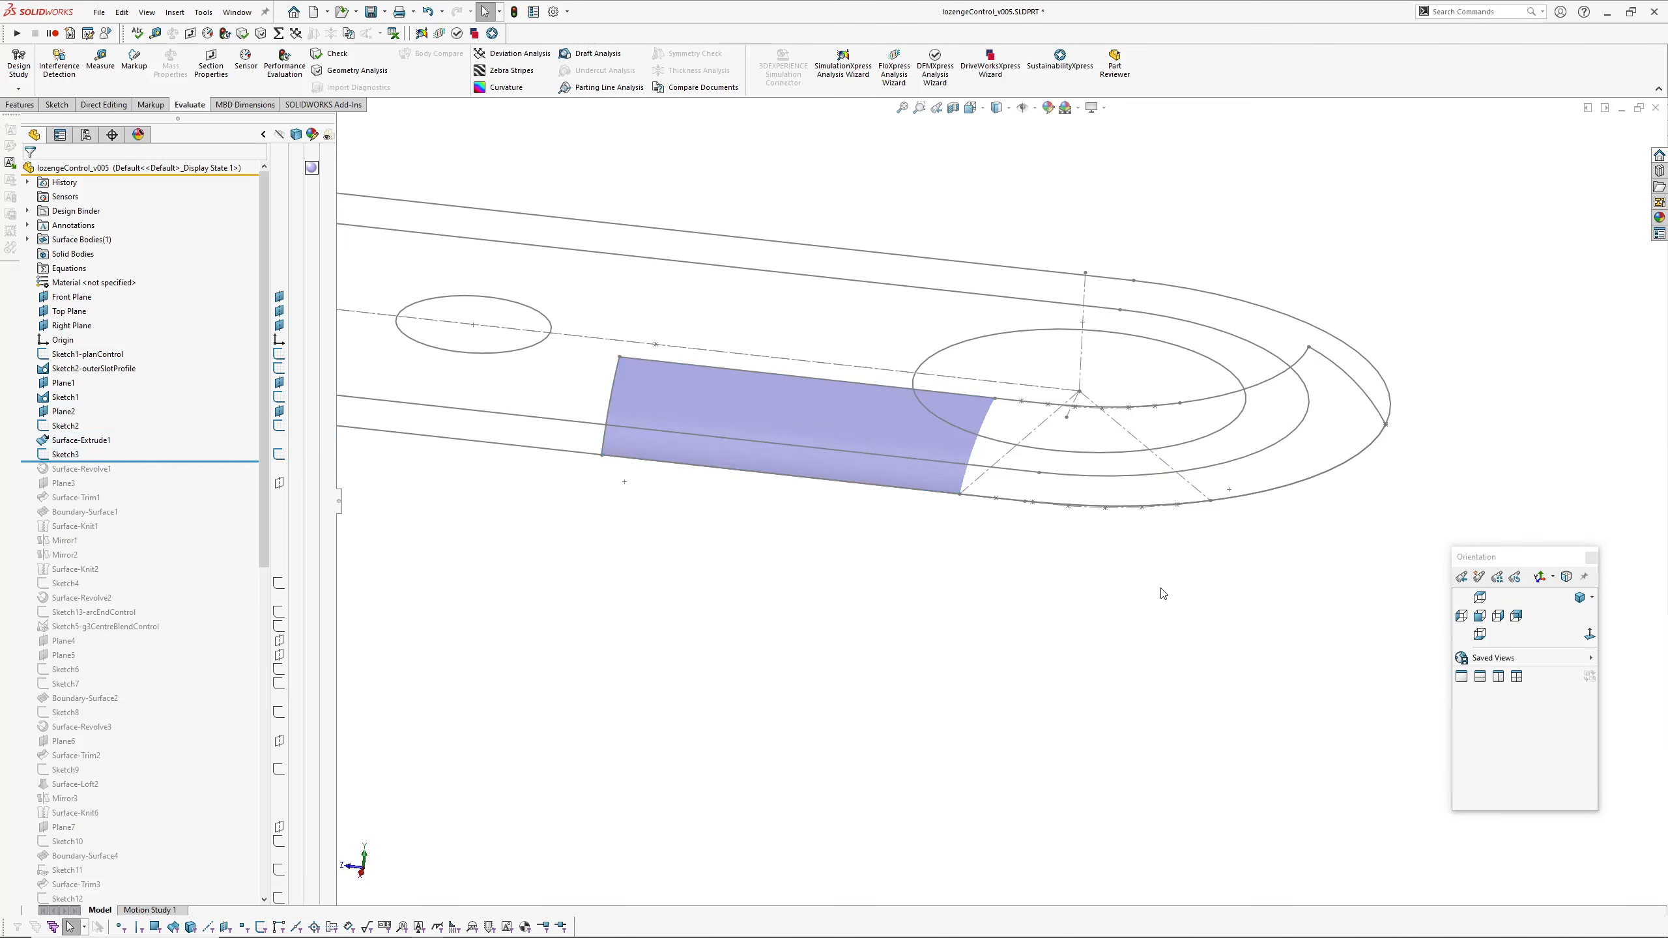
# Step: Roll the history forward past Surface-Revolve1 to restore the revolved surface around the rounded end
pyautogui.moveTo(1163, 594); pyautogui.dragTo(1231, 431, button='middle')
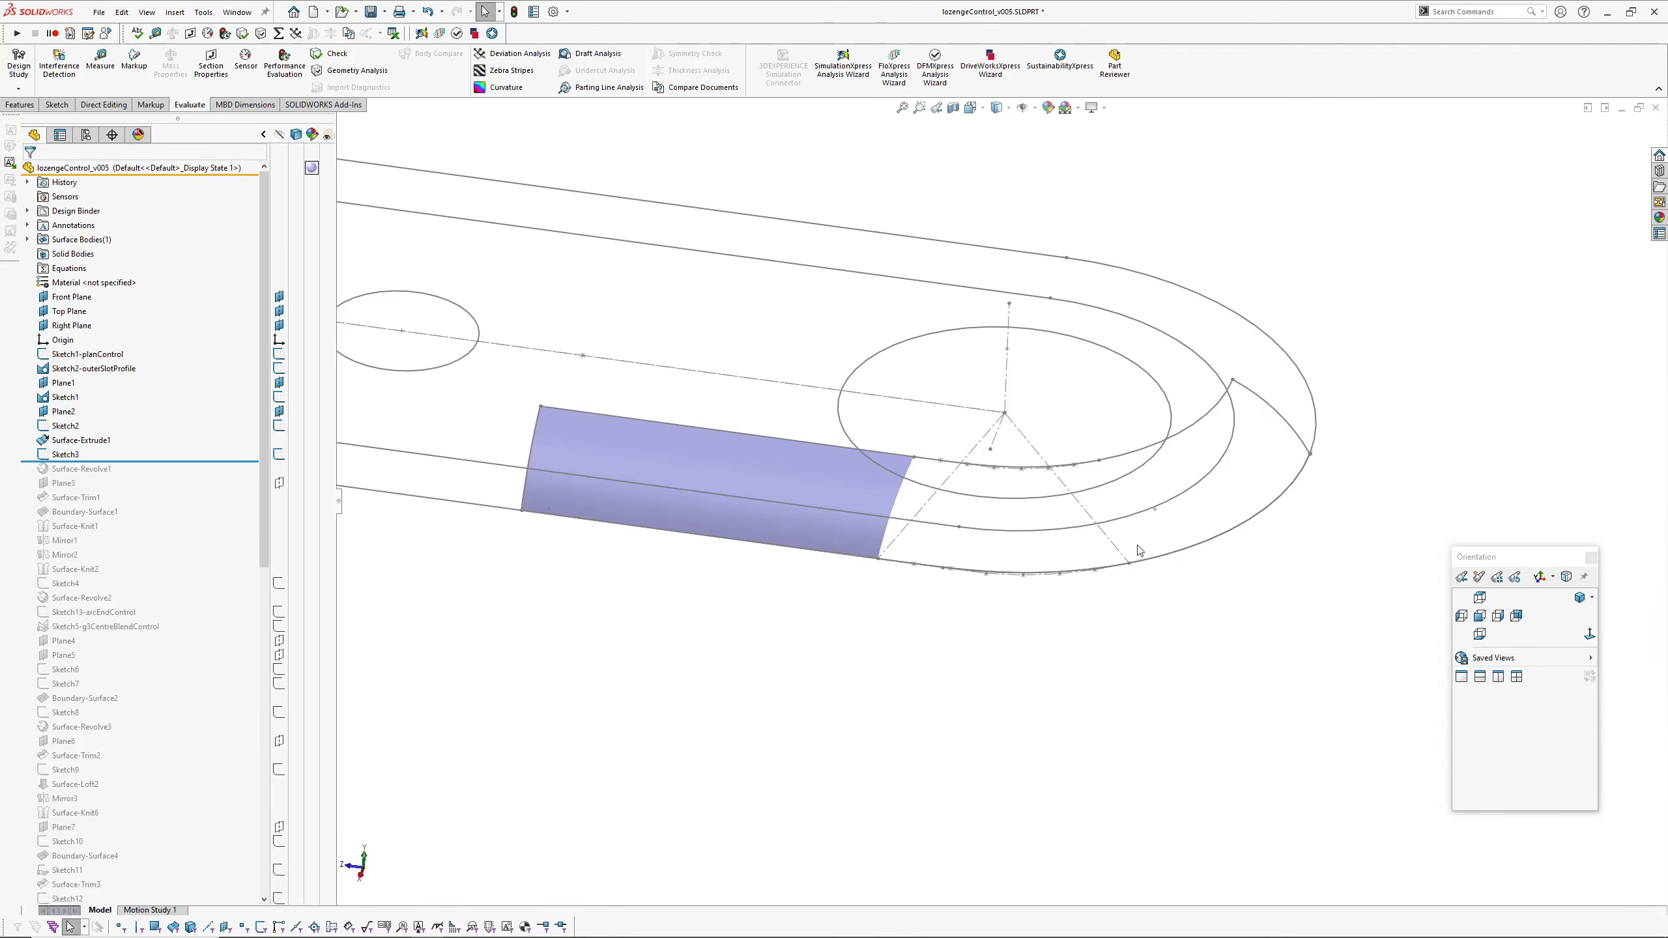
pyautogui.moveTo(153, 462); pyautogui.dragTo(155, 477)
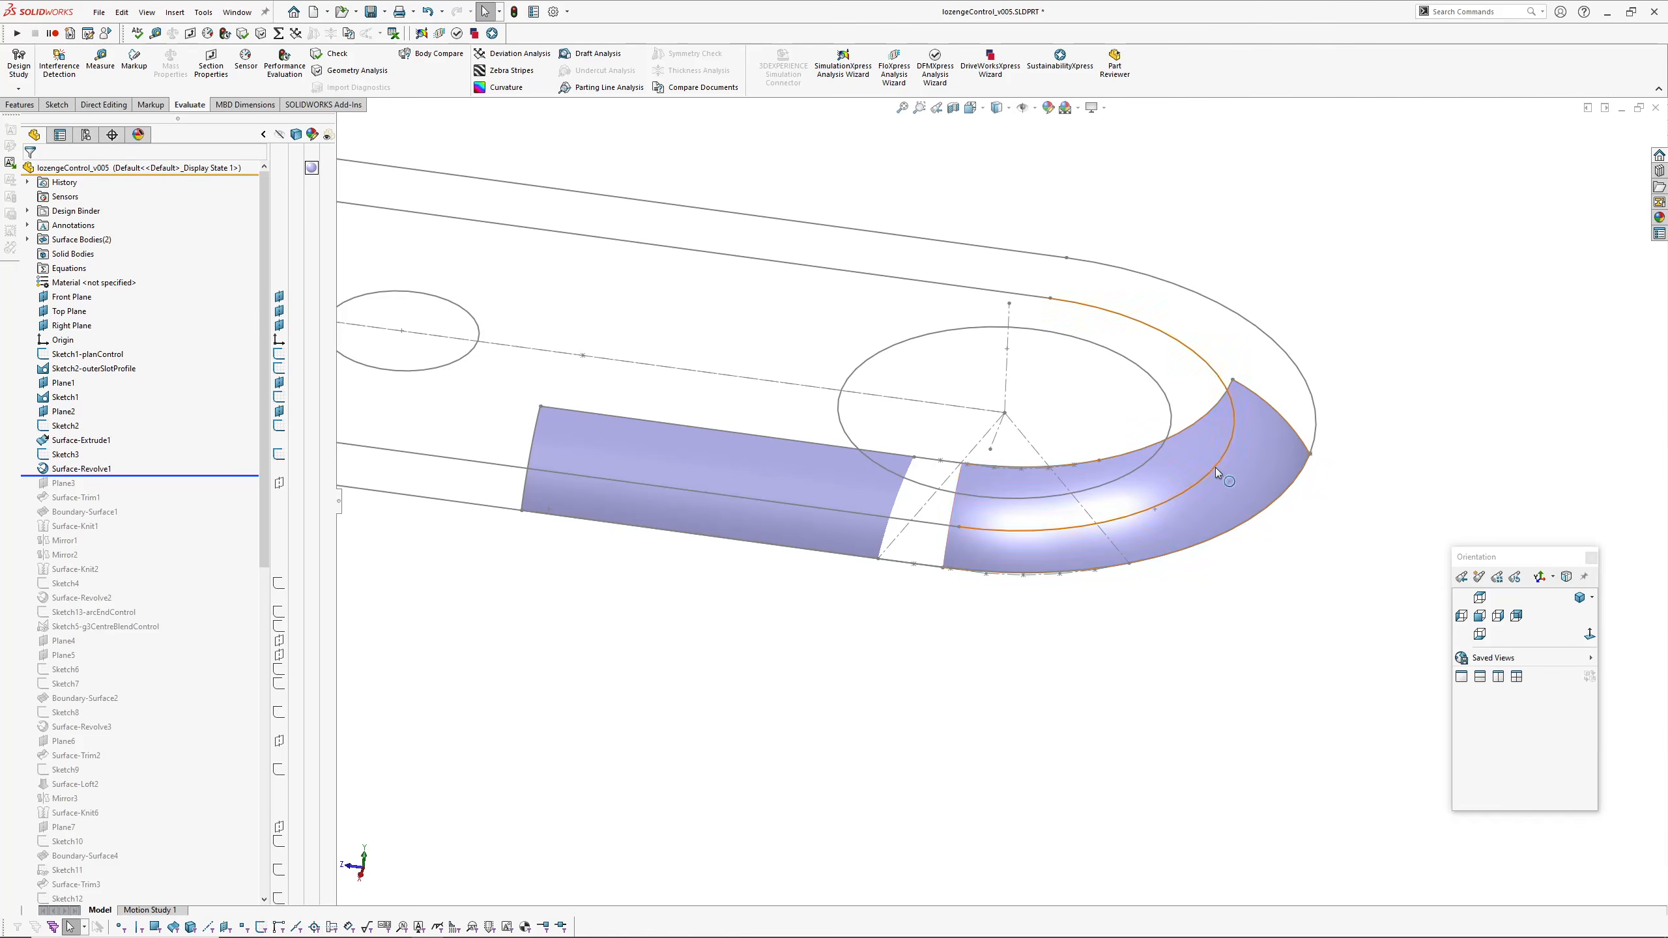
# Step: Examine the revolved surface at the rounded end from above and at an angle, including its gap to the extruded side surface
pyautogui.moveTo(1177, 439); pyautogui.dragTo(1082, 230, button='middle')
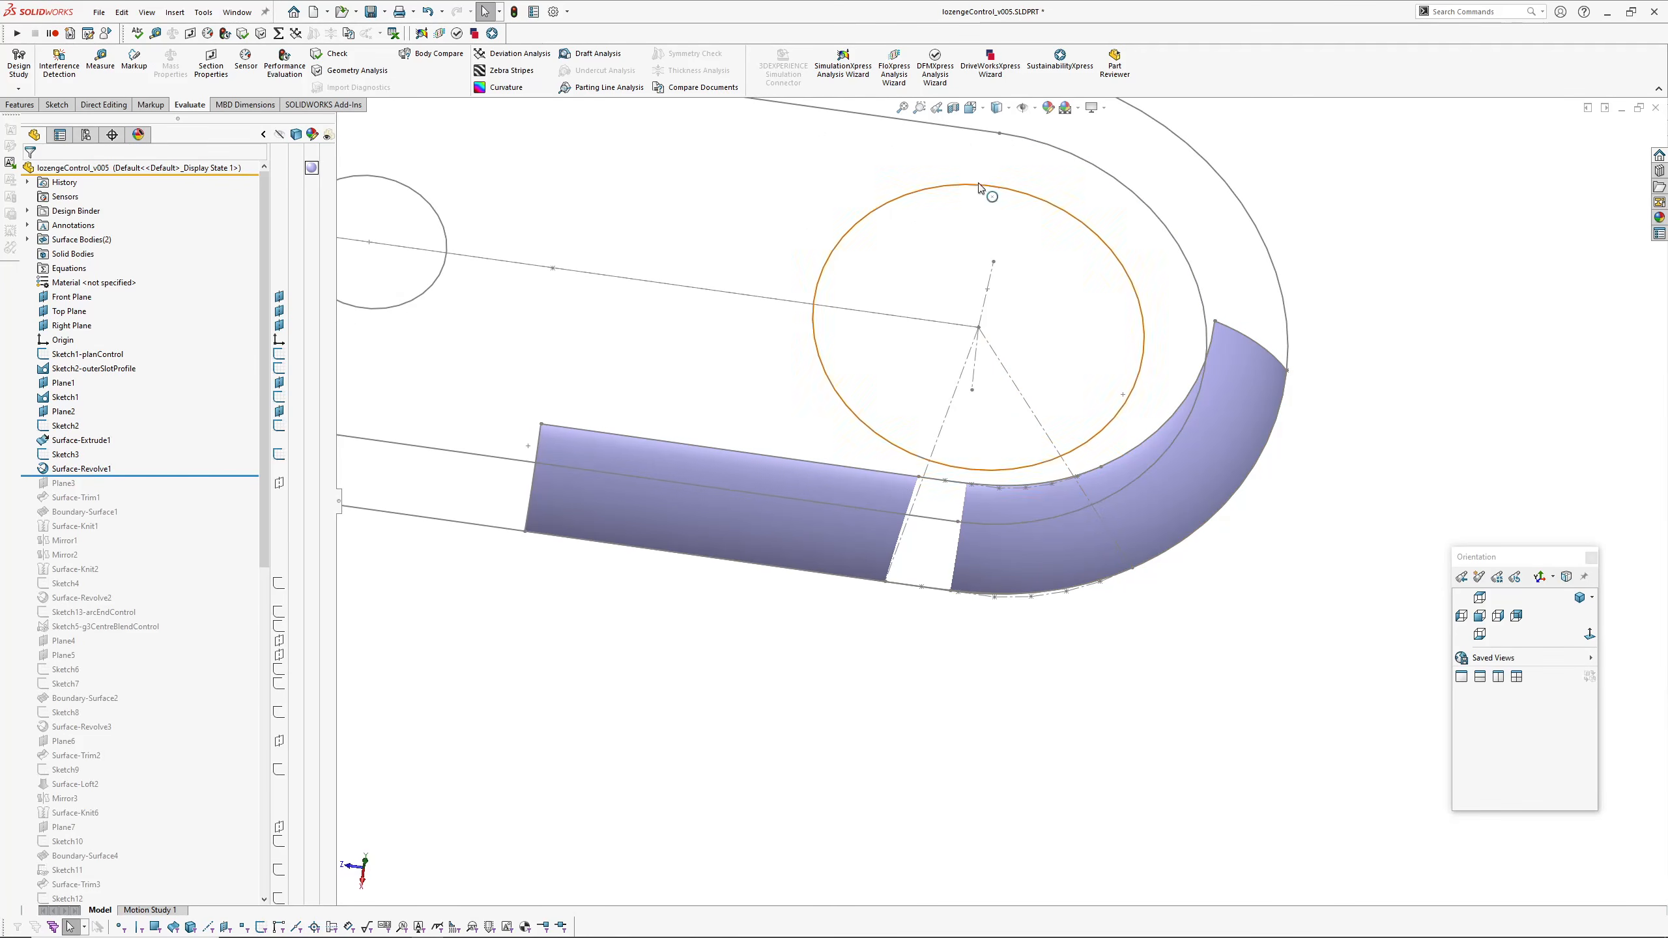
pyautogui.moveTo(1247, 461); pyautogui.dragTo(1094, 194, button='middle')
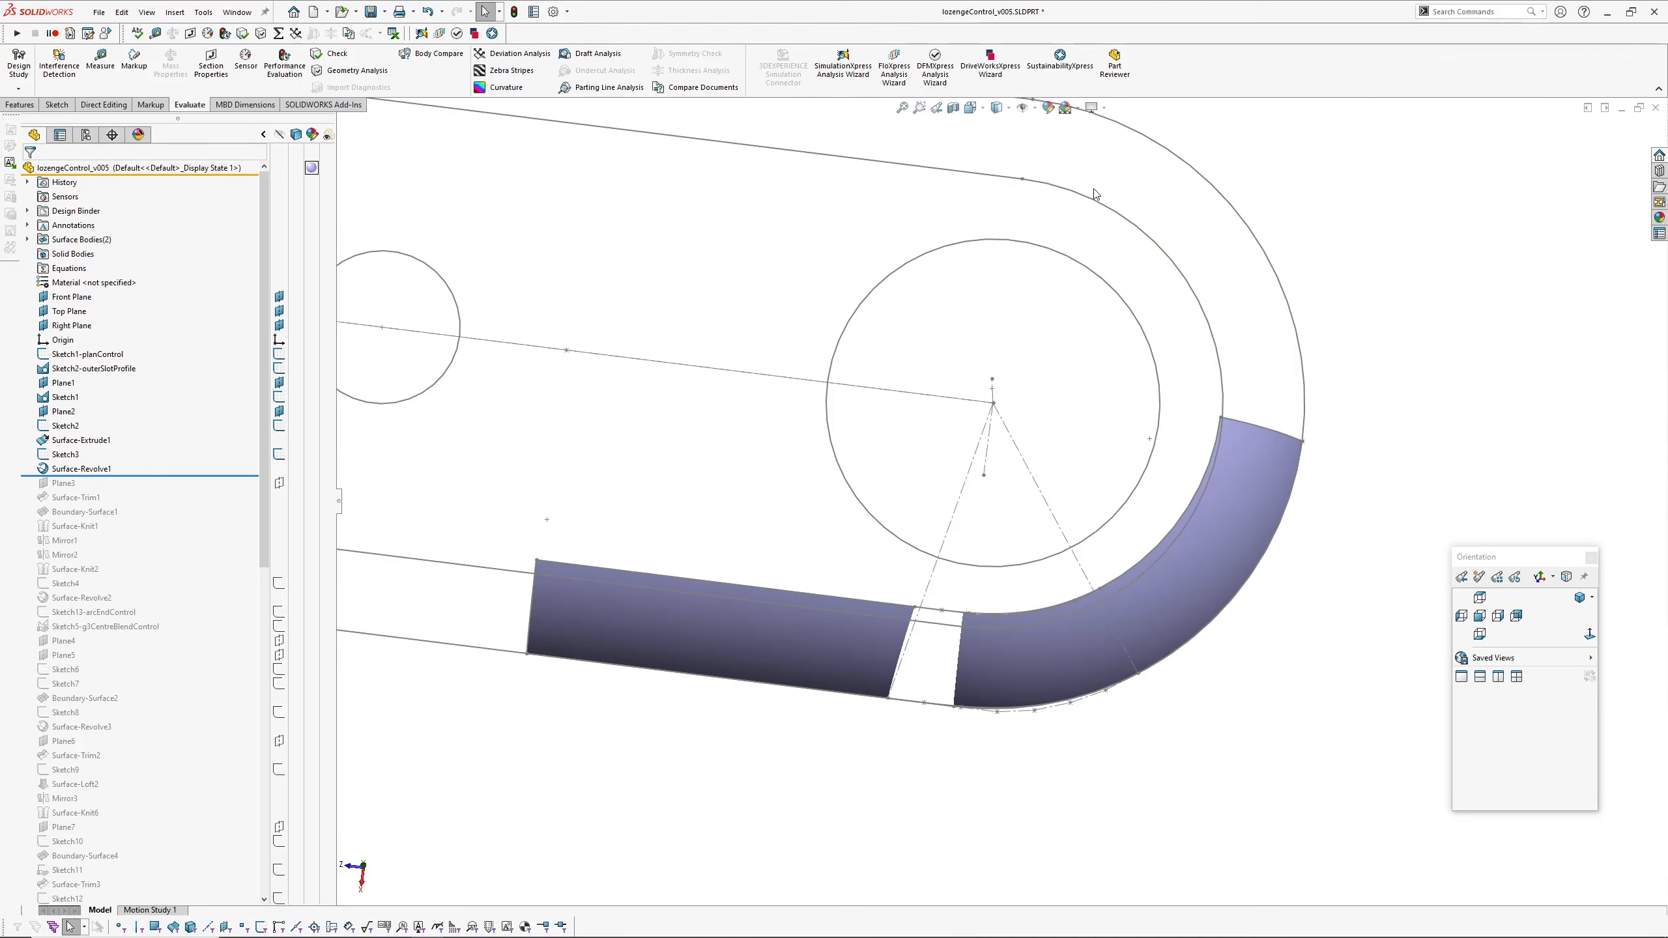
pyautogui.moveTo(1172, 493); pyautogui.dragTo(1154, 495, button='middle')
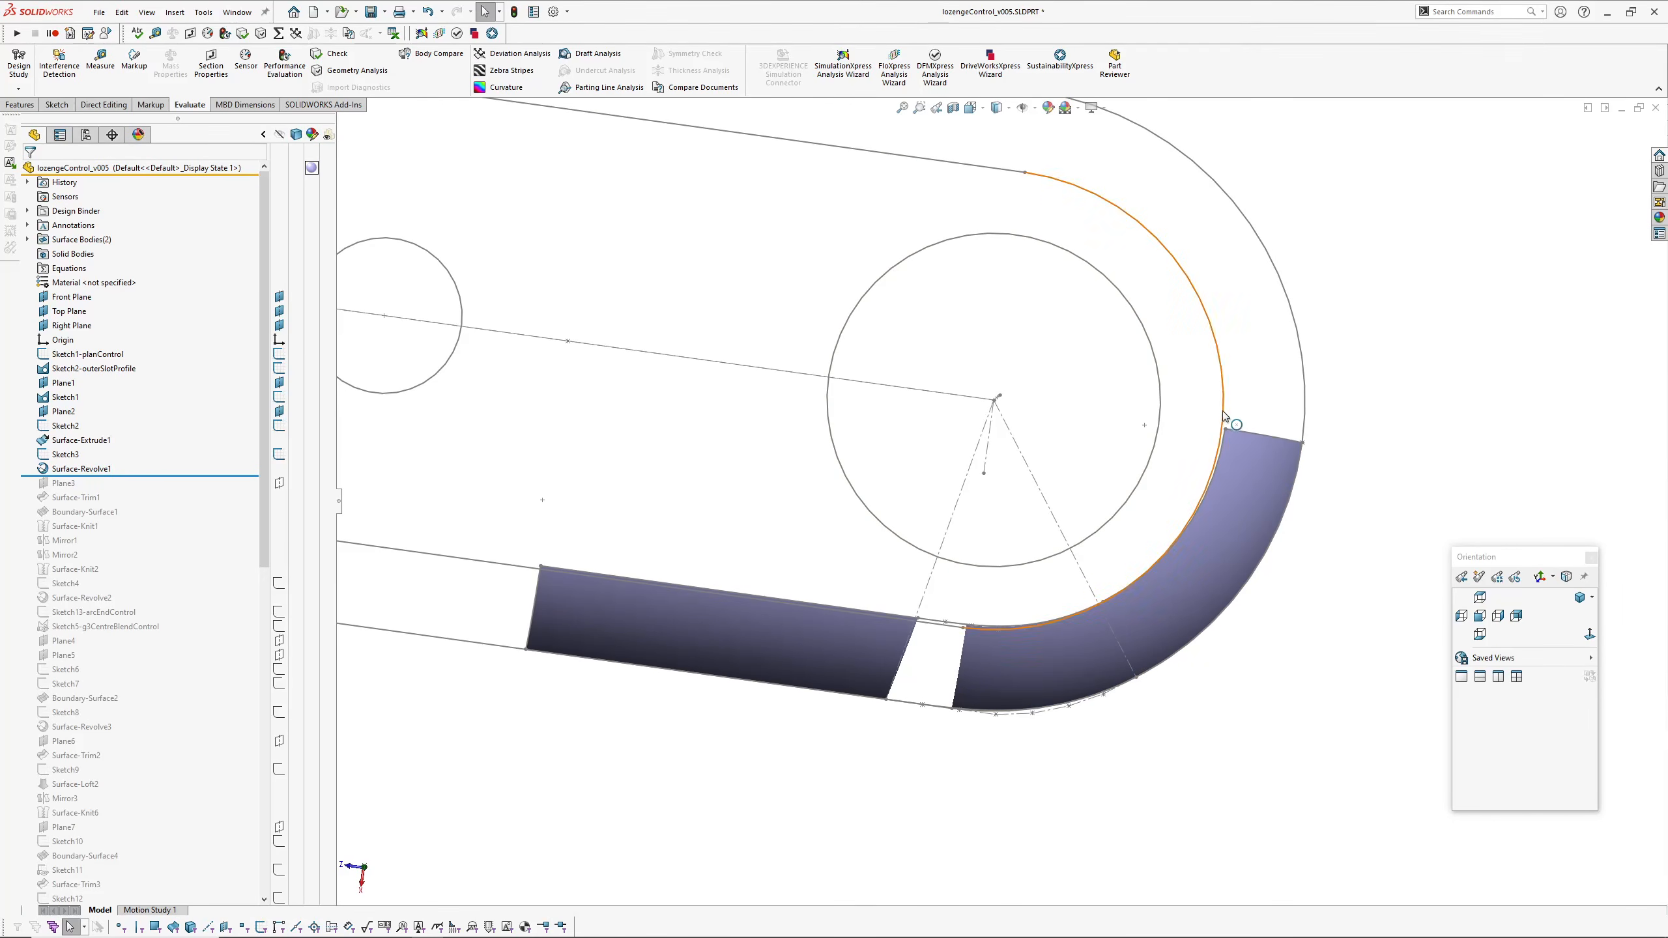
pyautogui.moveTo(1167, 417); pyautogui.dragTo(1186, 445, button='middle')
pyautogui.click(1269, 454)
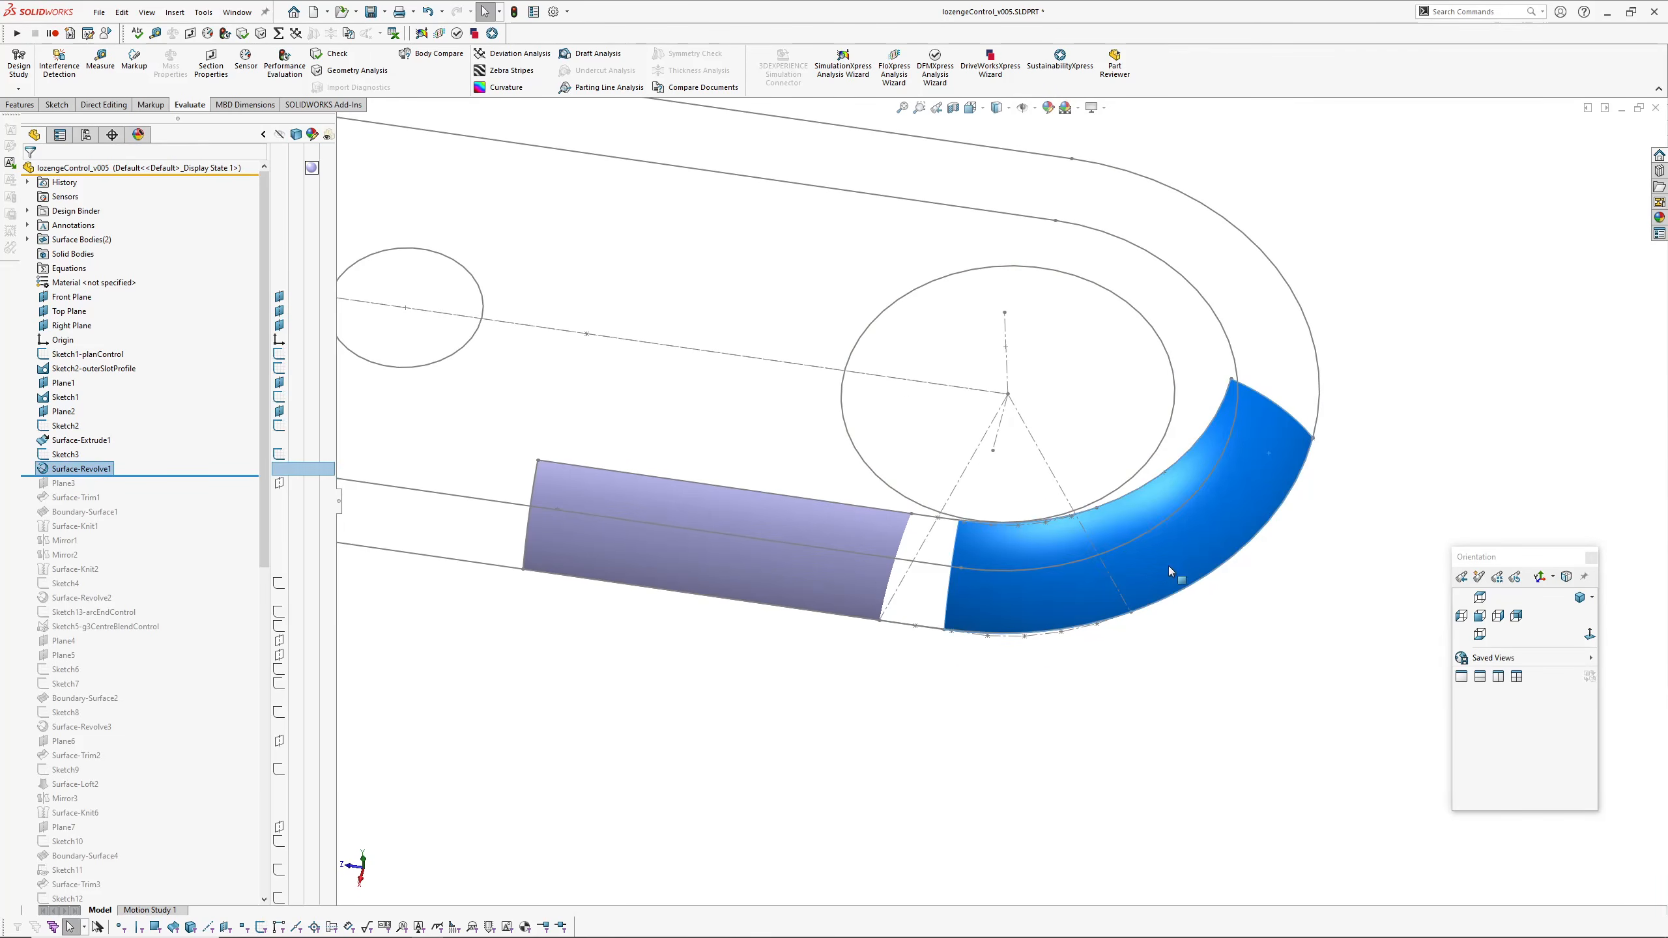
pyautogui.moveTo(1168, 566); pyautogui.dragTo(1127, 542, button='middle')
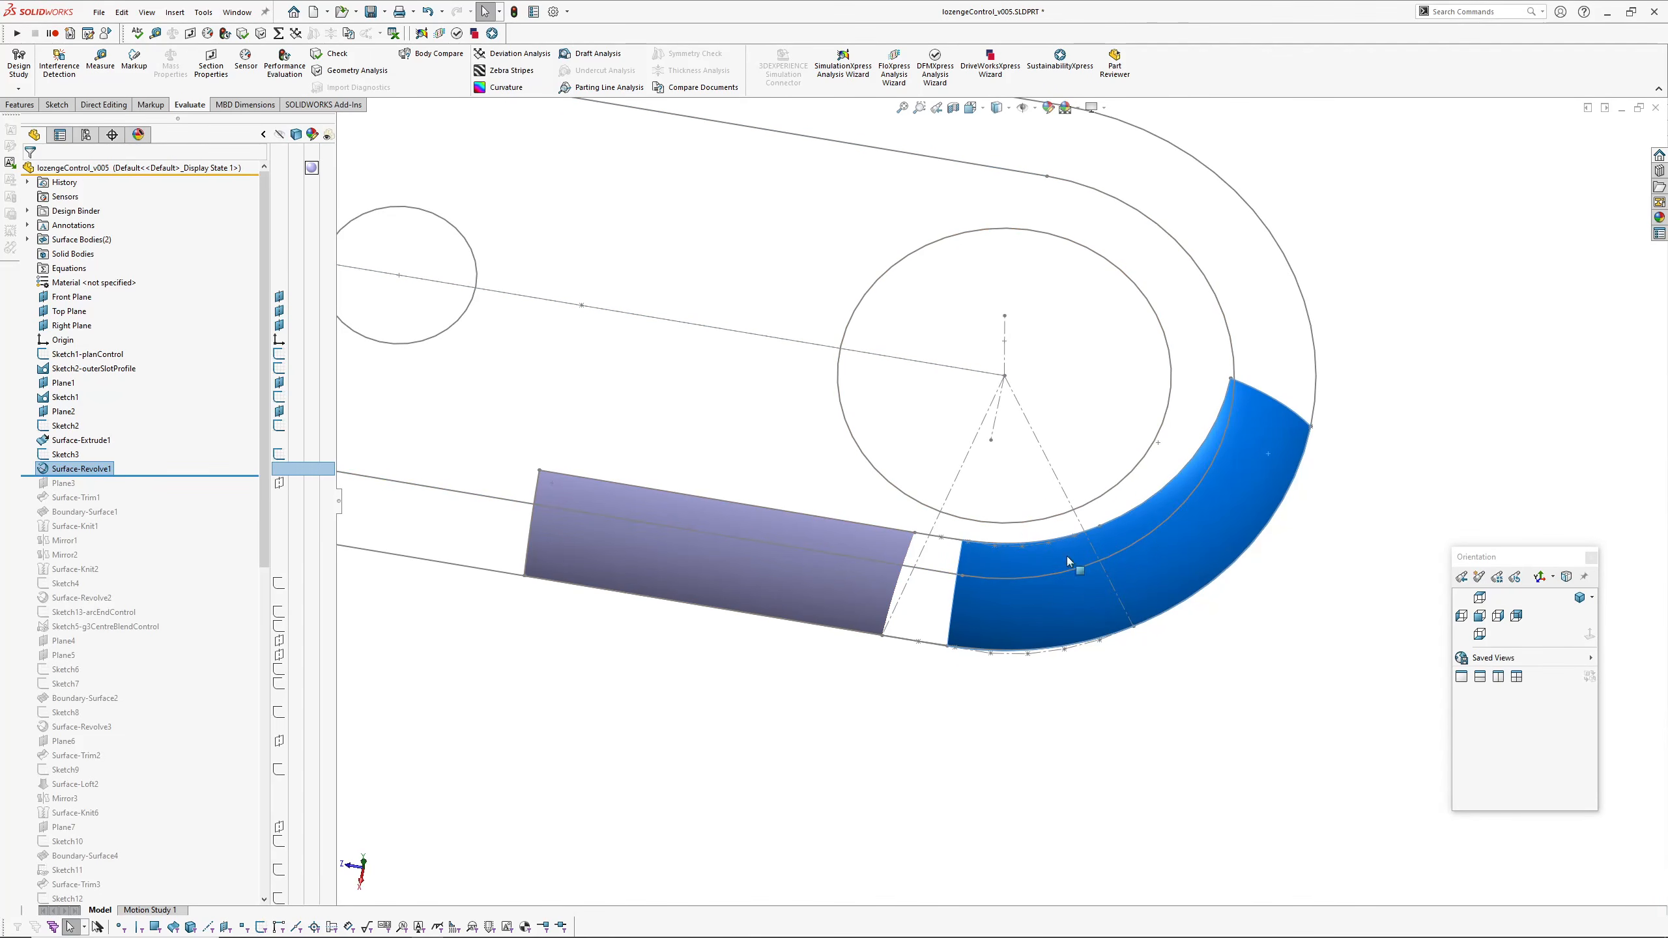
pyautogui.moveTo(1140, 607); pyautogui.dragTo(1124, 675, button='middle')
pyautogui.click(1001, 533)
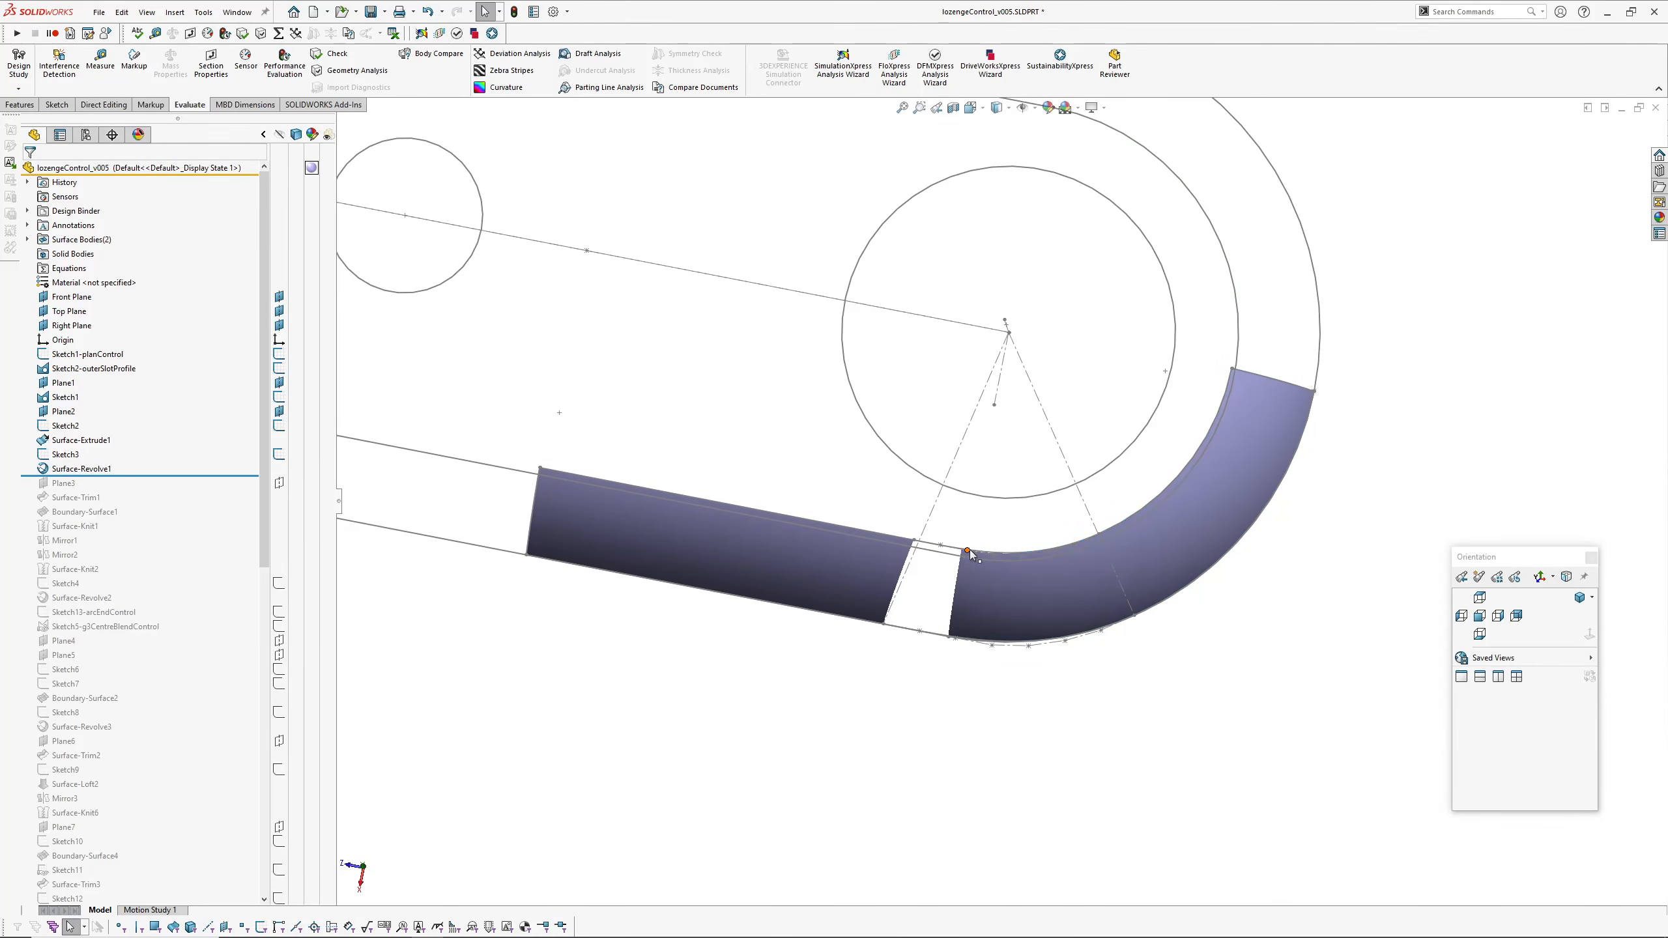
pyautogui.click(949, 551)
# Step: Roll the history forward past Plane3 and Surface-Trim1, and inspect the gap between the extruded and revolved surfaces
pyautogui.moveTo(143, 475); pyautogui.dragTo(149, 500)
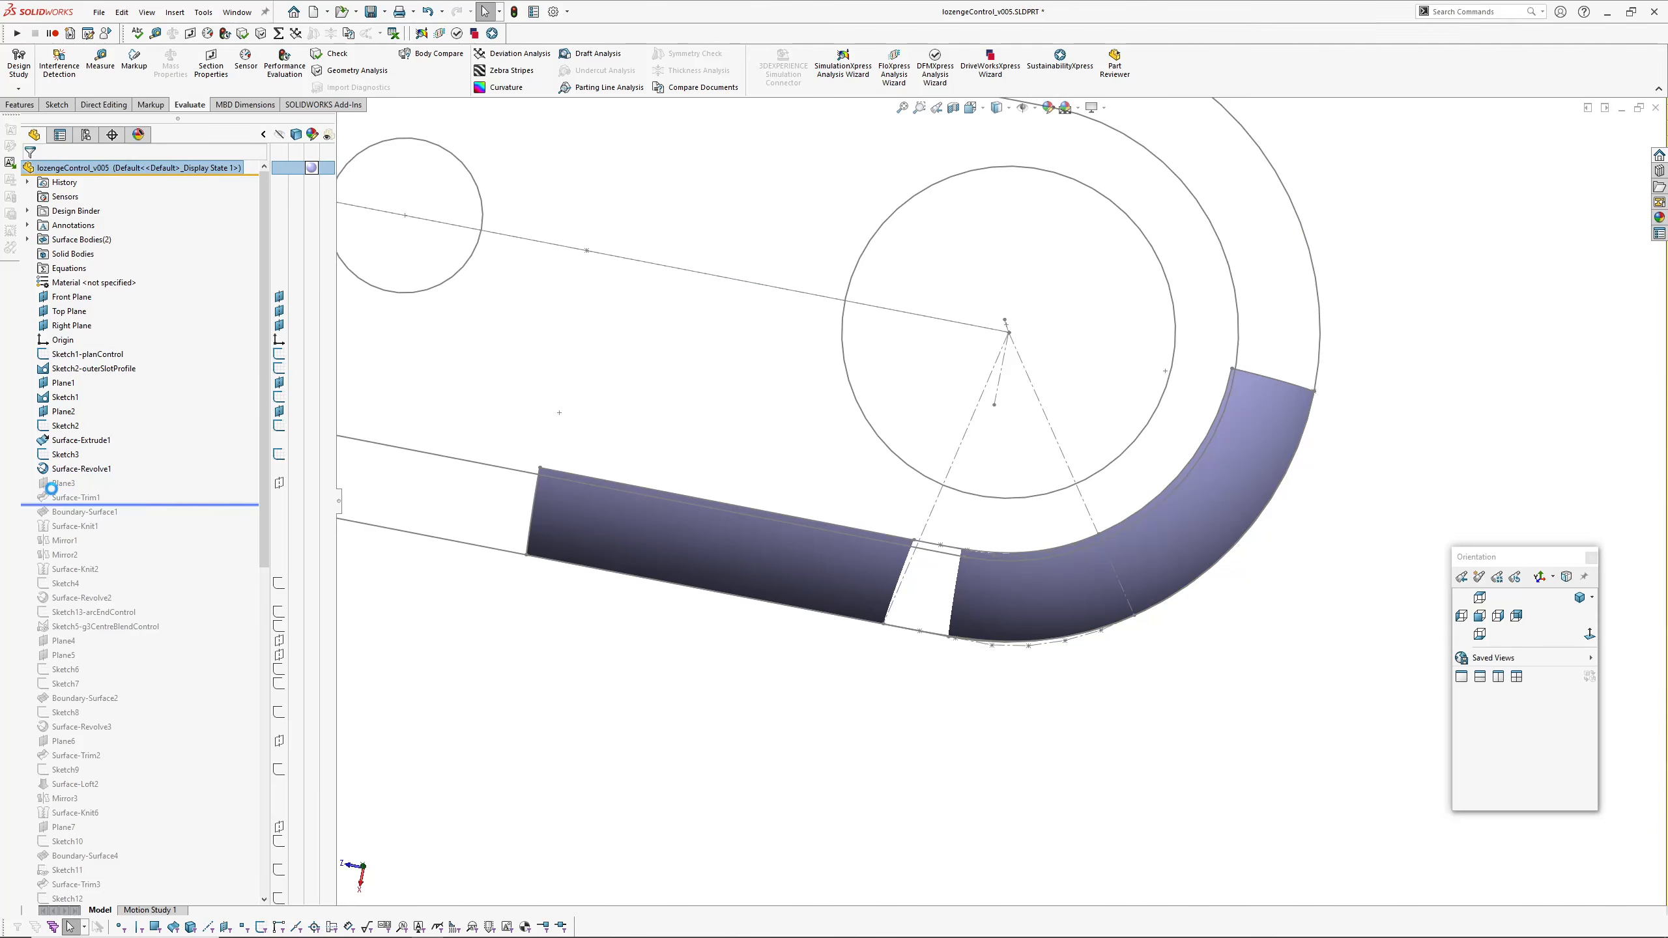
pyautogui.moveTo(834, 693); pyautogui.dragTo(1113, 527, button='middle')
pyautogui.scroll(-4, 1116, 559)
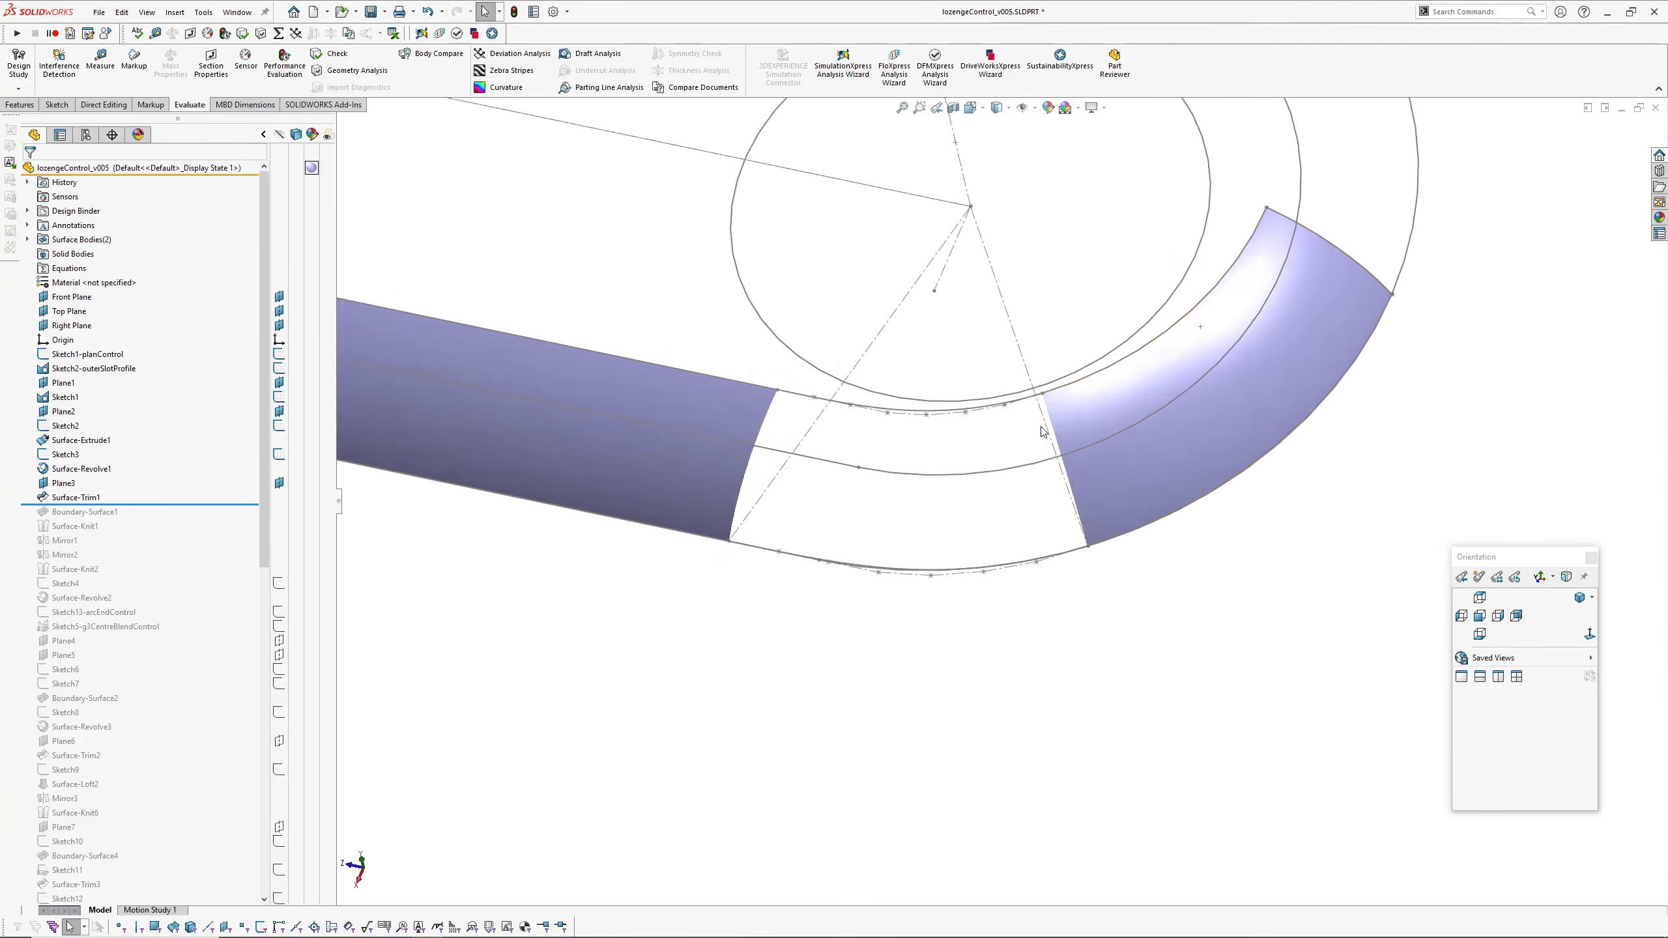
# Step: Roll the history forward past Boundary-Surface1 and review the Direction 1 and Direction 2 curves in its definition
pyautogui.moveTo(142, 502); pyautogui.dragTo(143, 519)
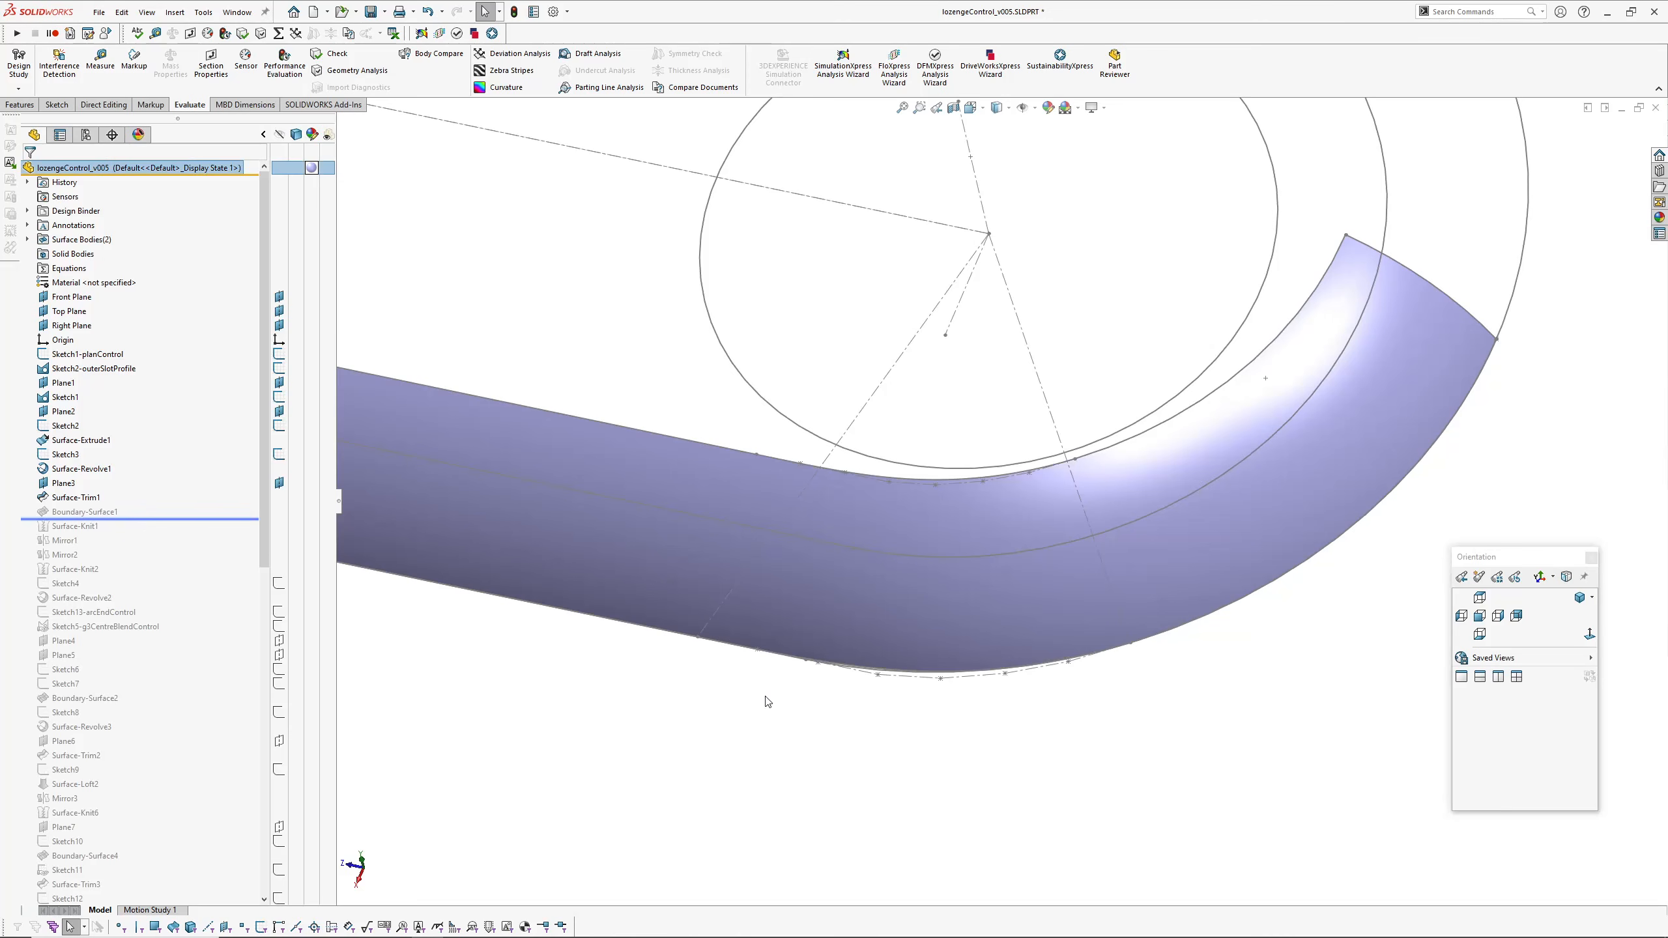
pyautogui.click(111, 512)
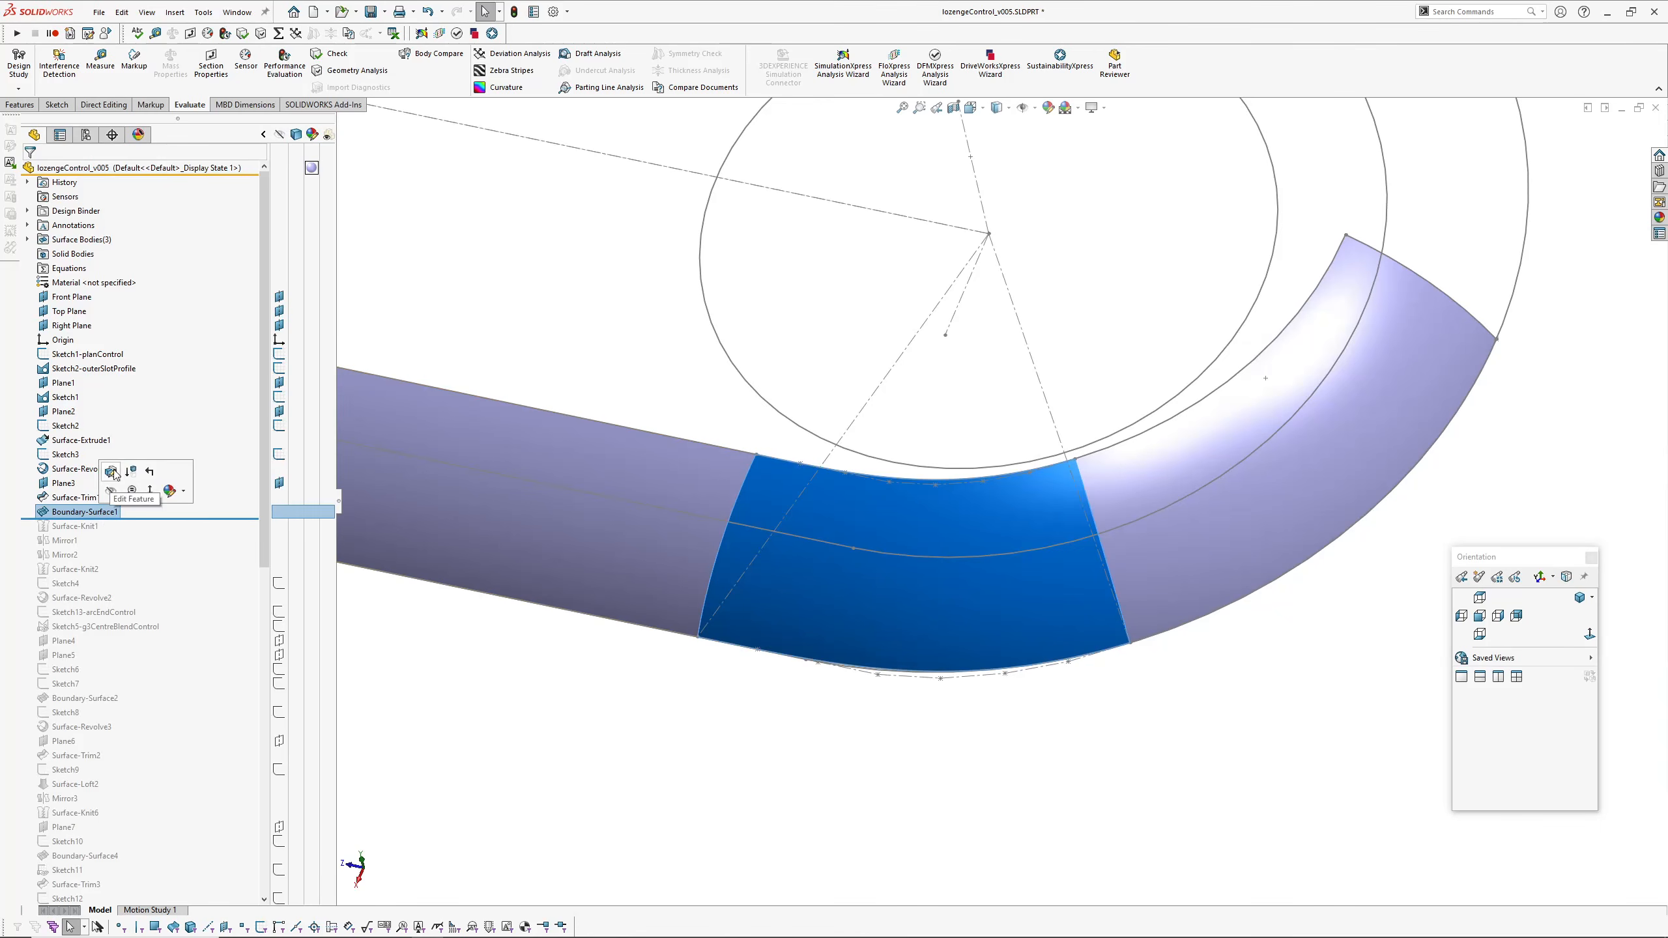
pyautogui.click(113, 482)
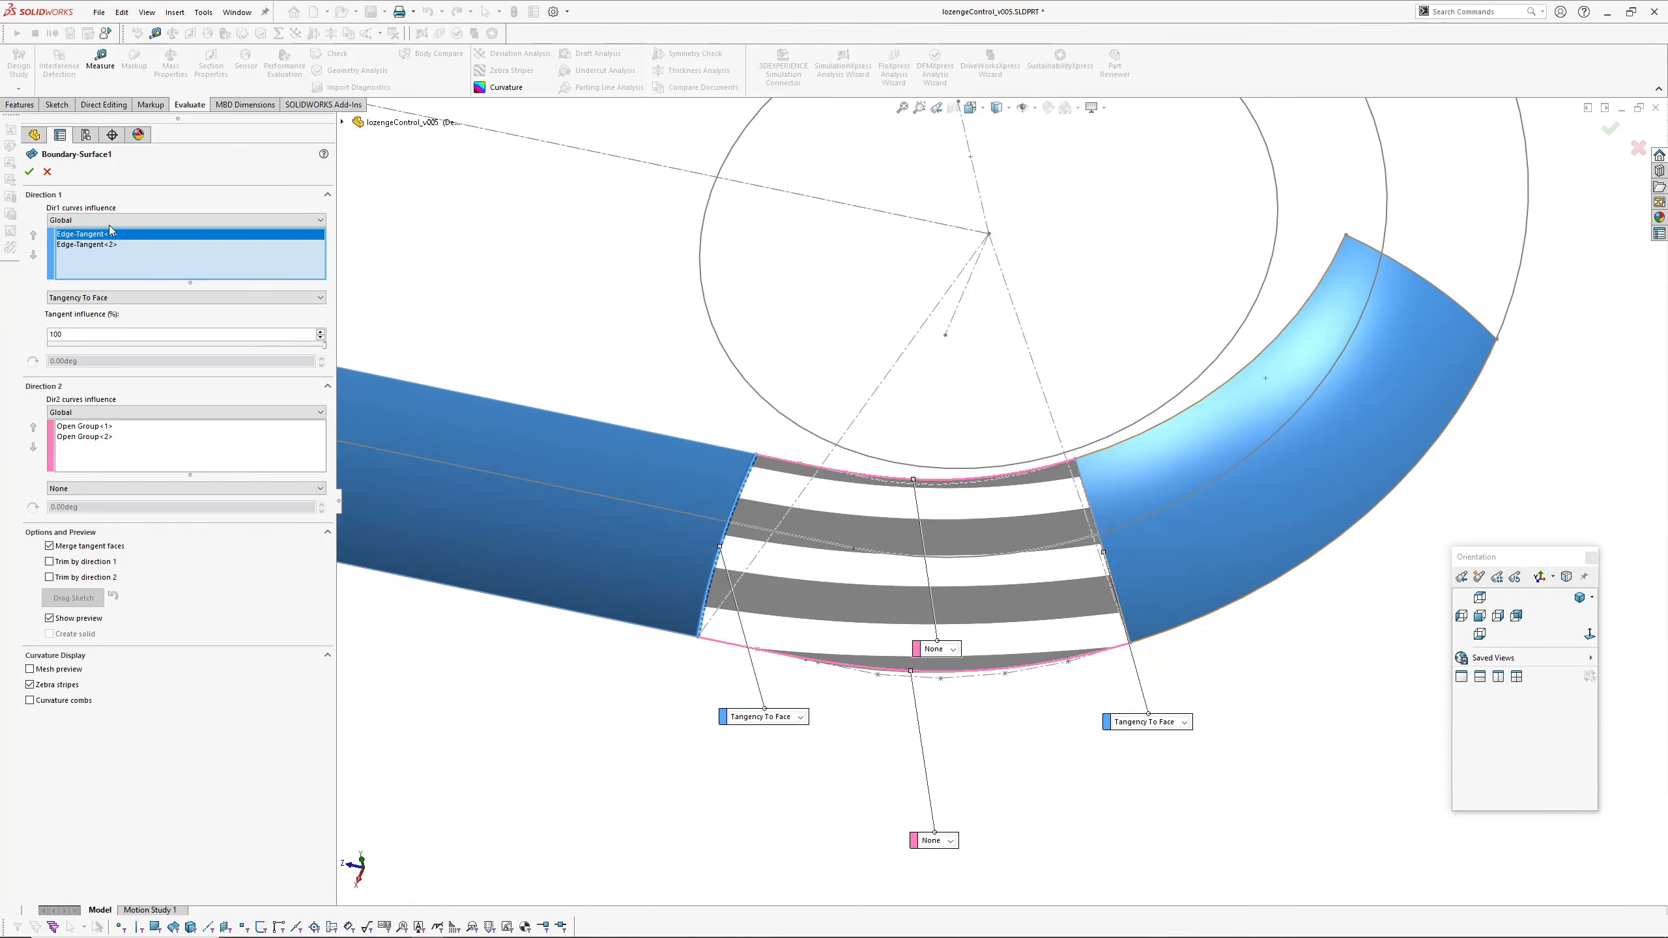
pyautogui.click(74, 425)
pyautogui.click(79, 437)
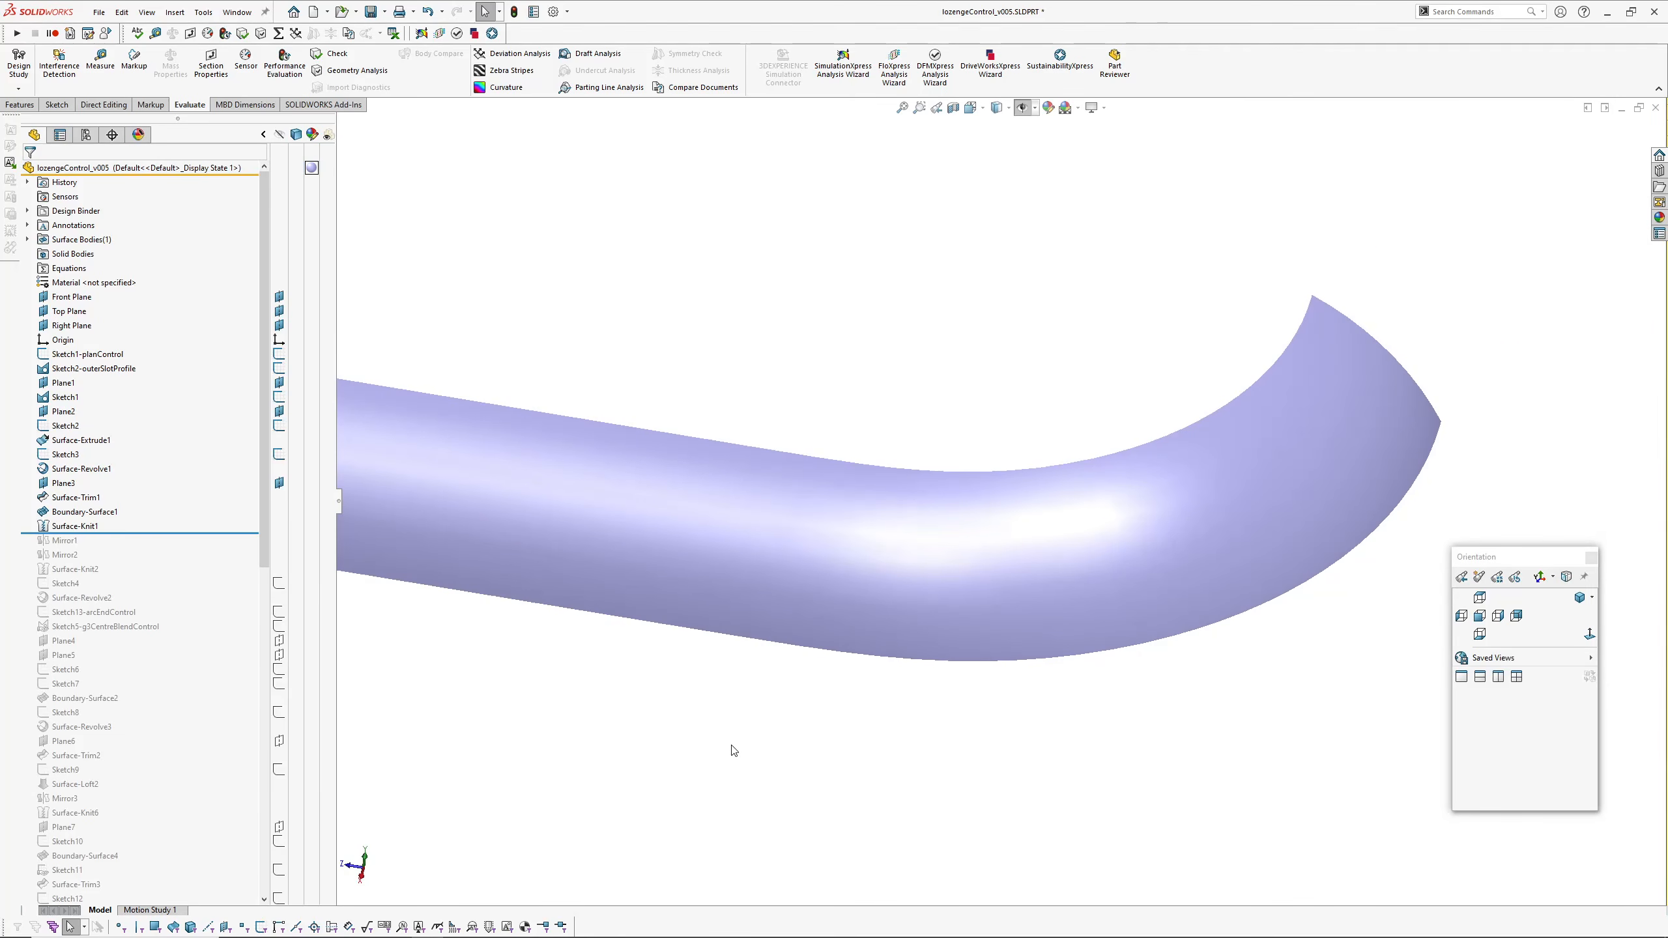
# Step: Examine the knitted side surface with zebra stripes from several angles to judge continuity across the boundary blend
pyautogui.press('z')
pyautogui.moveTo(963, 639); pyautogui.dragTo(1029, 540, button='middle')
pyautogui.press('Return')
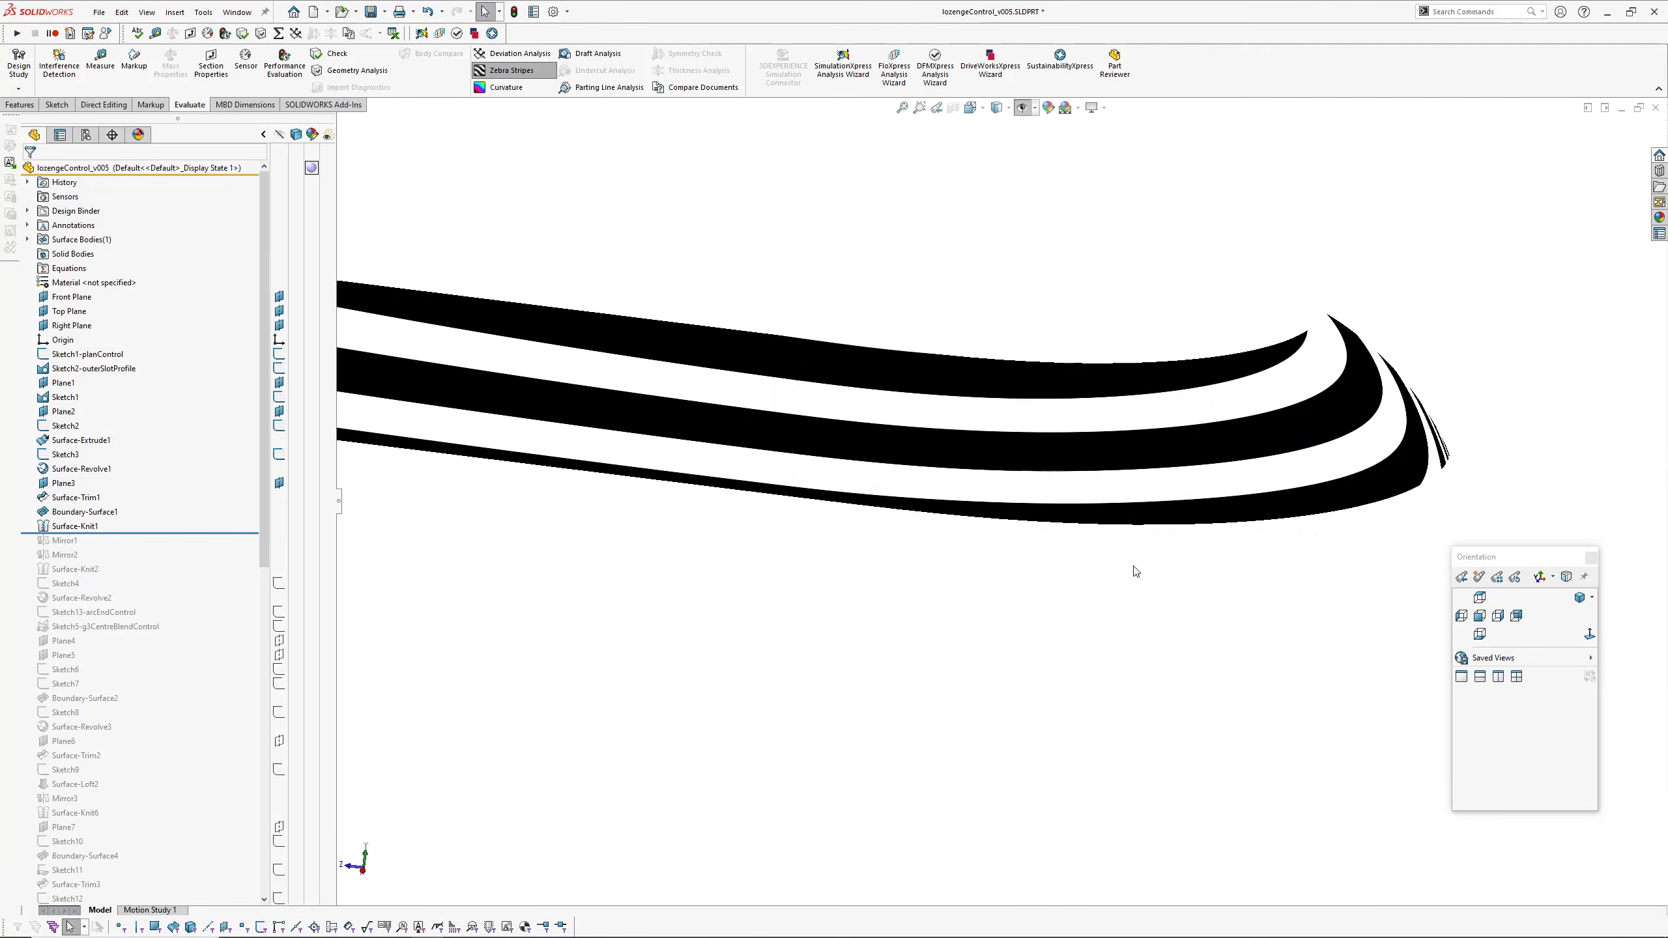
pyautogui.moveTo(1133, 569); pyautogui.dragTo(1131, 706, button='middle')
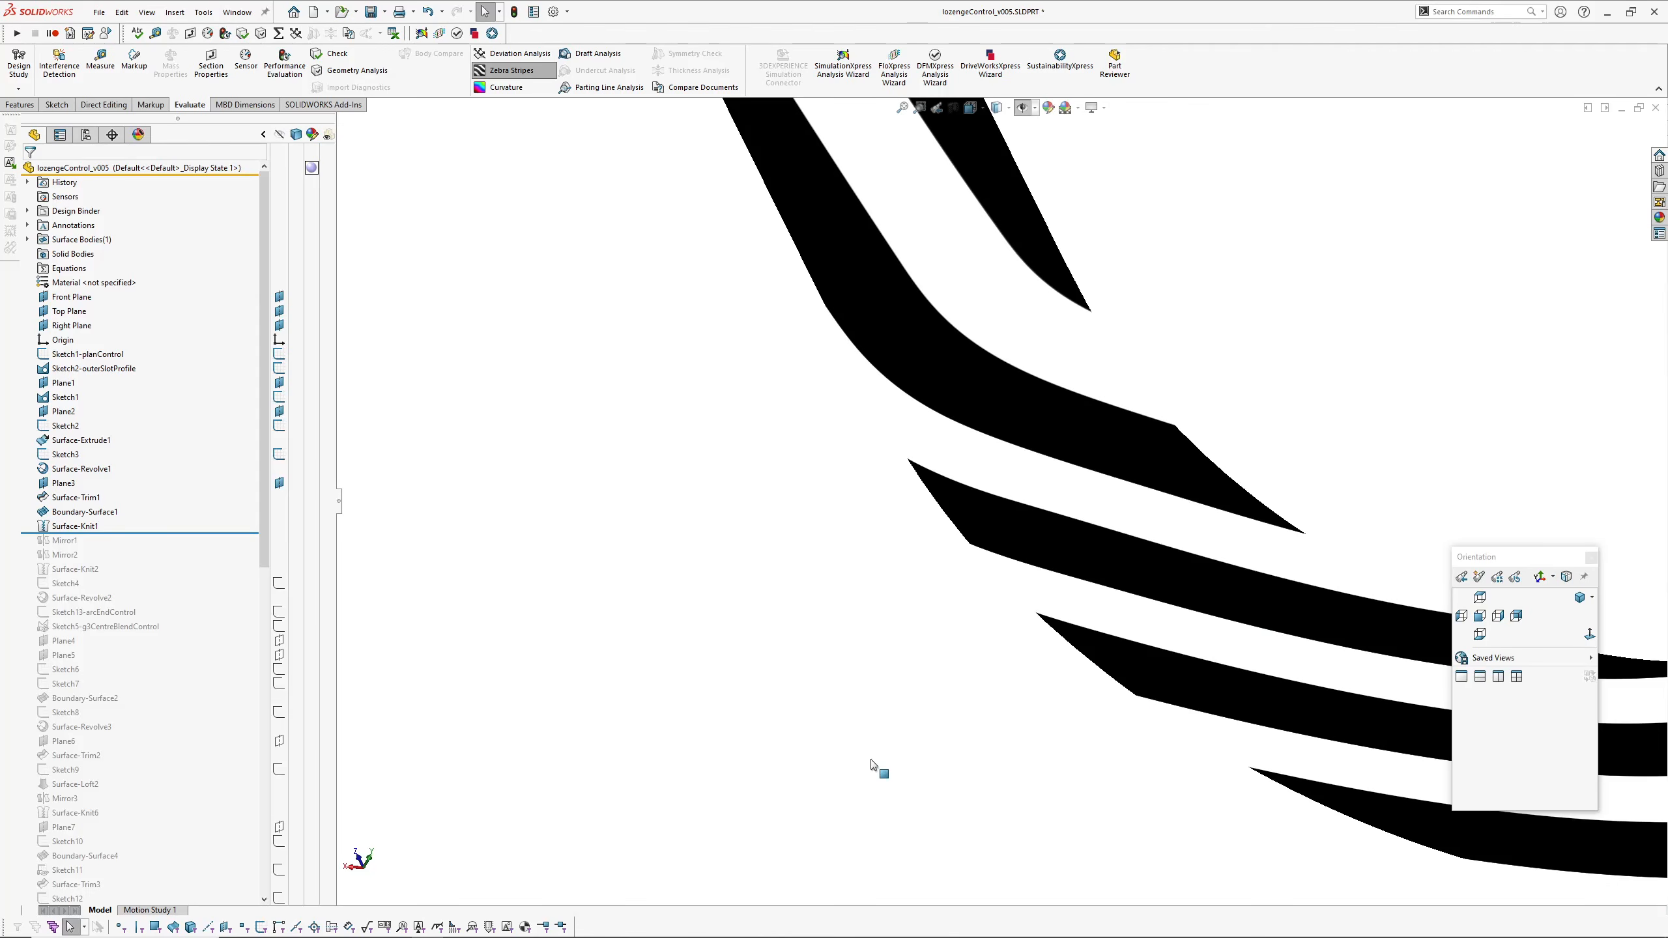
pyautogui.press('z')
pyautogui.press('c')
pyautogui.moveTo(1173, 535)
pyautogui.mouseDown(button='middle')
pyautogui.moveTo(1123, 450)
pyautogui.moveTo(1028, 484)
pyautogui.moveTo(1028, 544)
pyautogui.moveTo(987, 455)
pyautogui.moveTo(939, 626)
pyautogui.mouseUp(button='middle')
pyautogui.press('c')
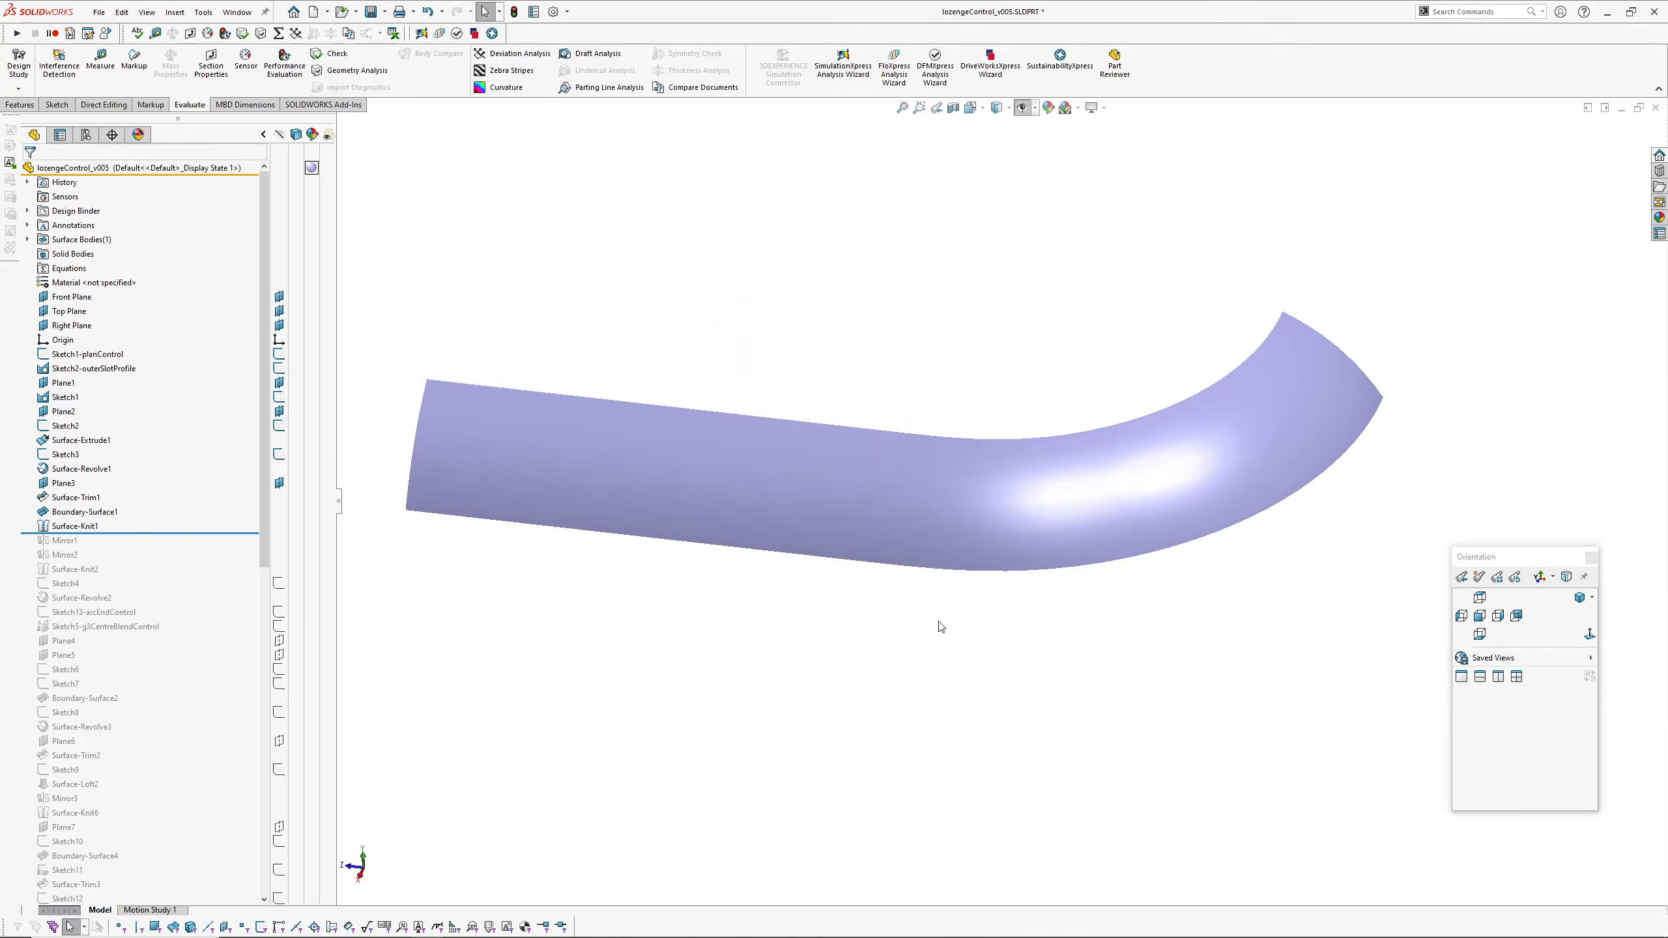
# Step: Roll the history forward past Mirror1 and Mirror2, and inspect the full side ring with its edges shown
pyautogui.moveTo(154, 535); pyautogui.dragTo(160, 562)
pyautogui.moveTo(755, 712)
pyautogui.mouseDown(button='middle')
pyautogui.moveTo(712, 622)
pyautogui.moveTo(741, 701)
pyautogui.mouseUp(button='middle')
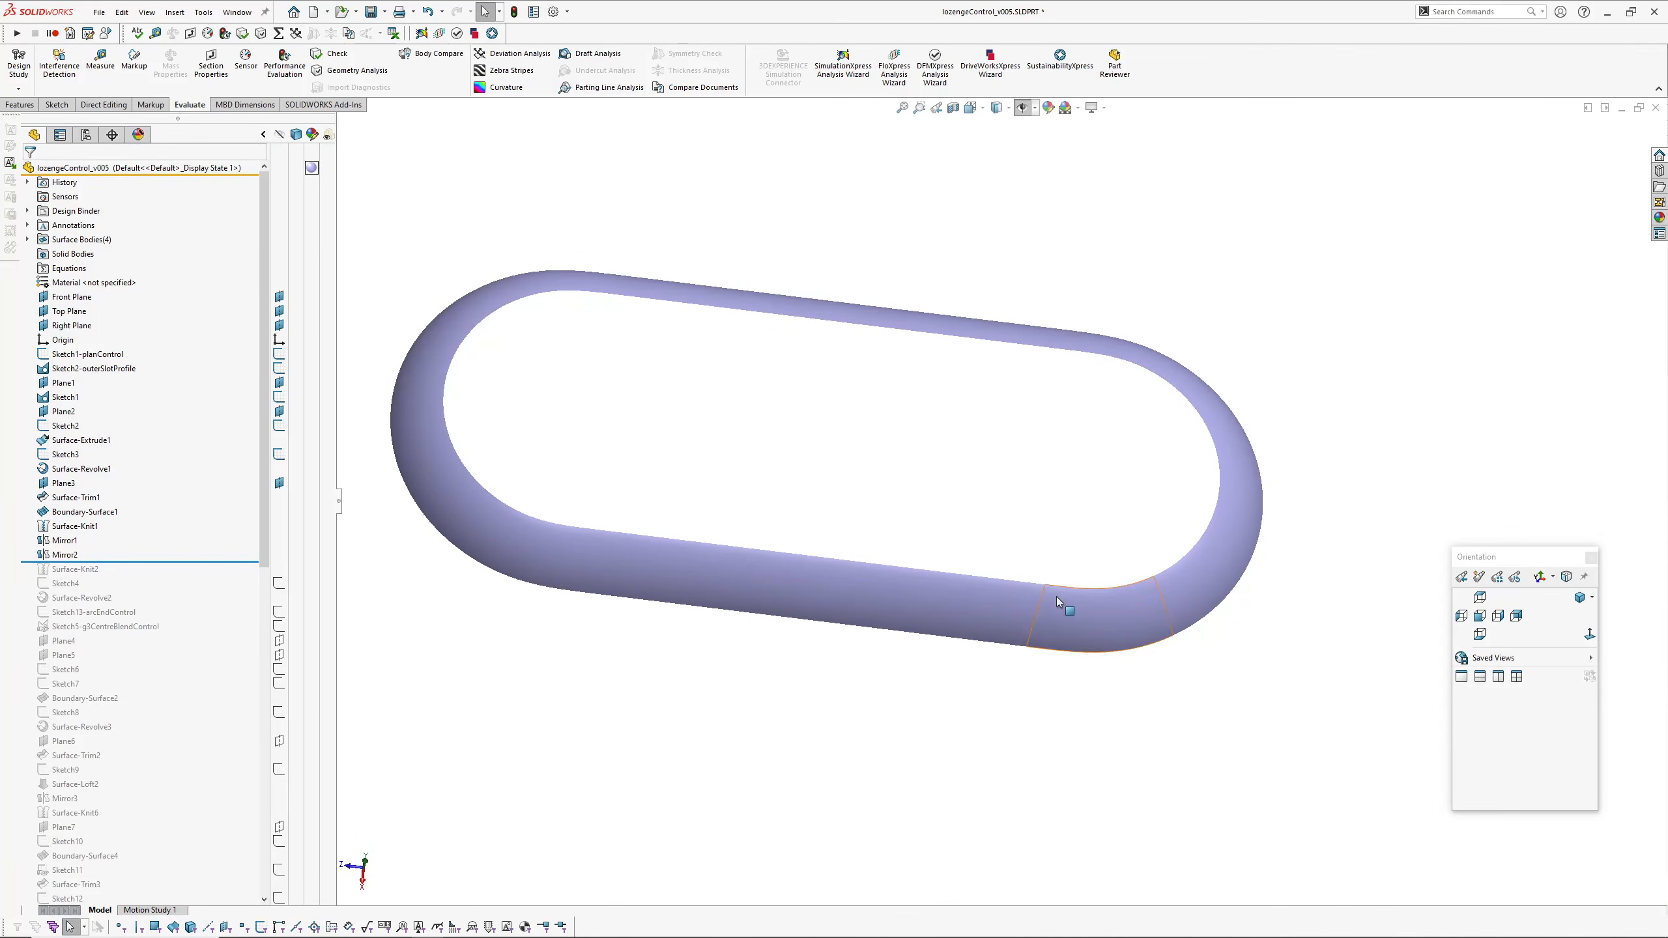
pyautogui.moveTo(662, 392)
pyautogui.mouseDown(button='middle')
pyautogui.moveTo(763, 458)
pyautogui.moveTo(838, 455)
pyautogui.moveTo(942, 544)
pyautogui.mouseUp(button='middle')
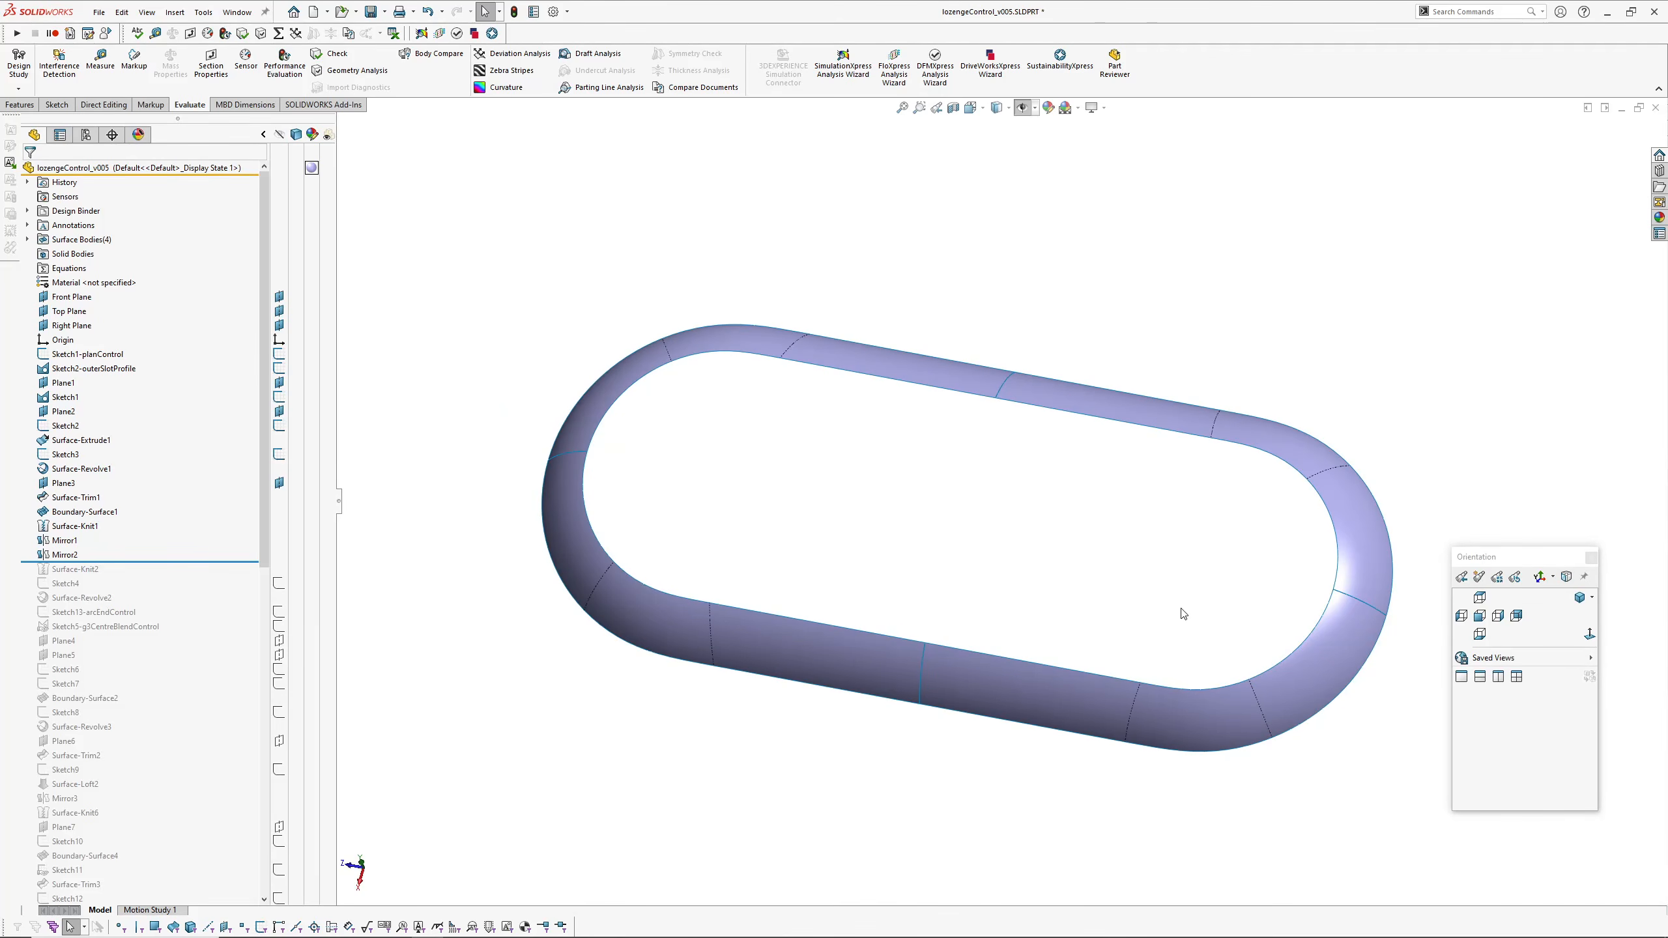
pyautogui.moveTo(1182, 613); pyautogui.dragTo(841, 717, button='middle')
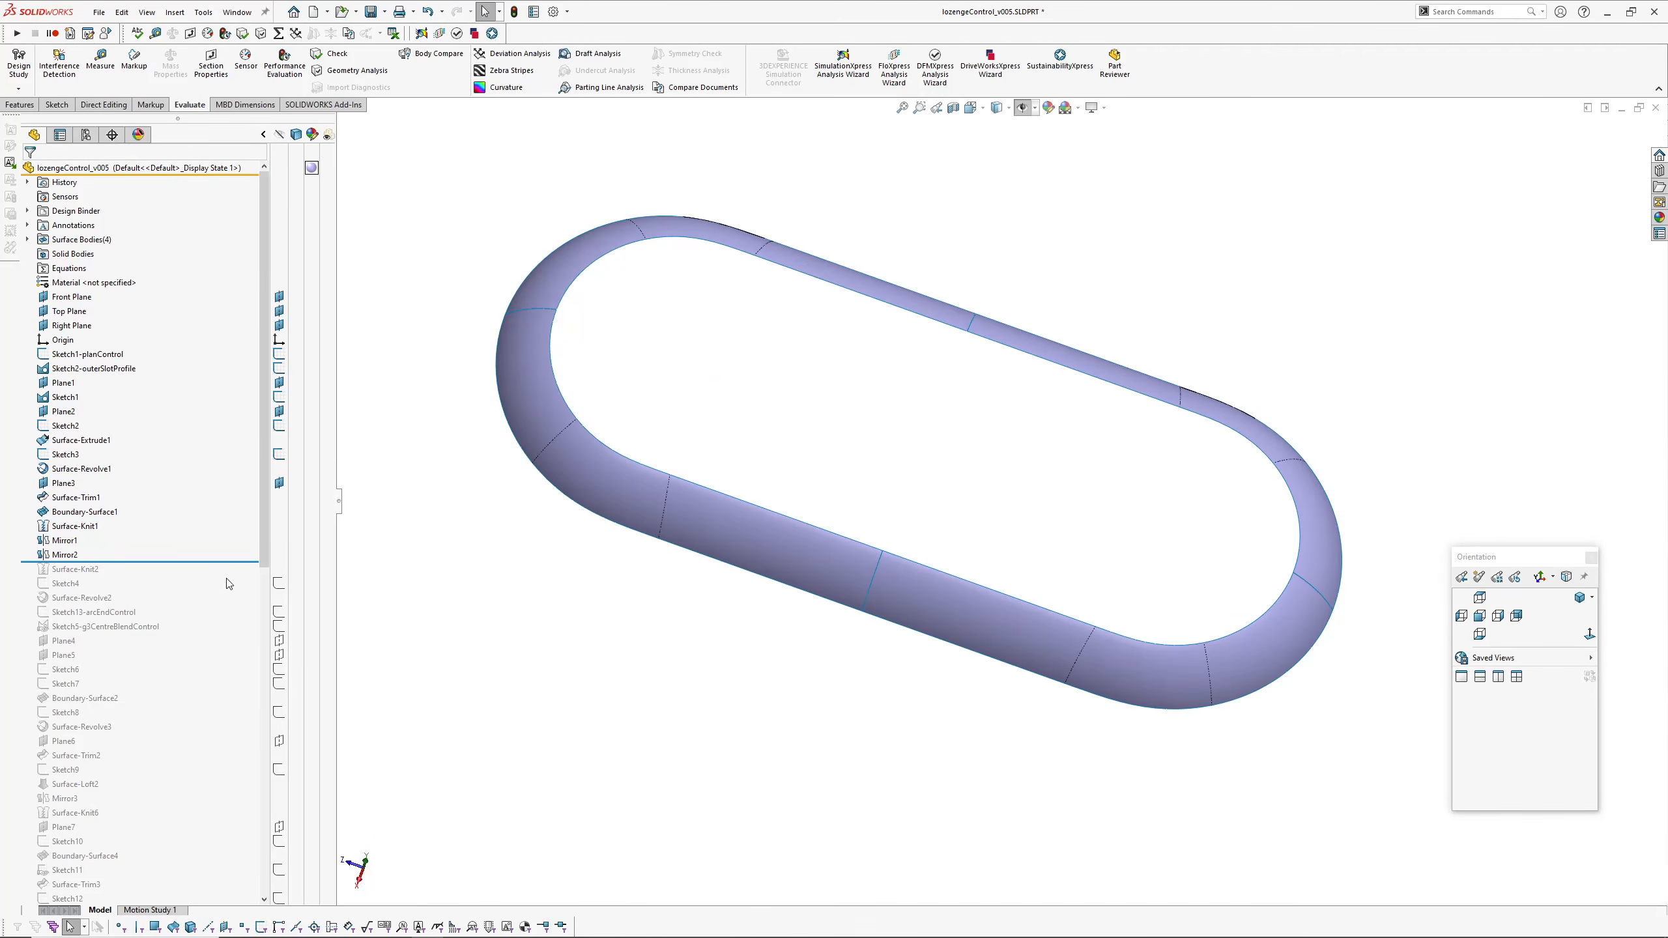
# Step: Roll the history forward past Surface-Knit2 and review the mirrored and knitted bodies selected in its definition
pyautogui.moveTo(102, 558); pyautogui.dragTo(119, 576)
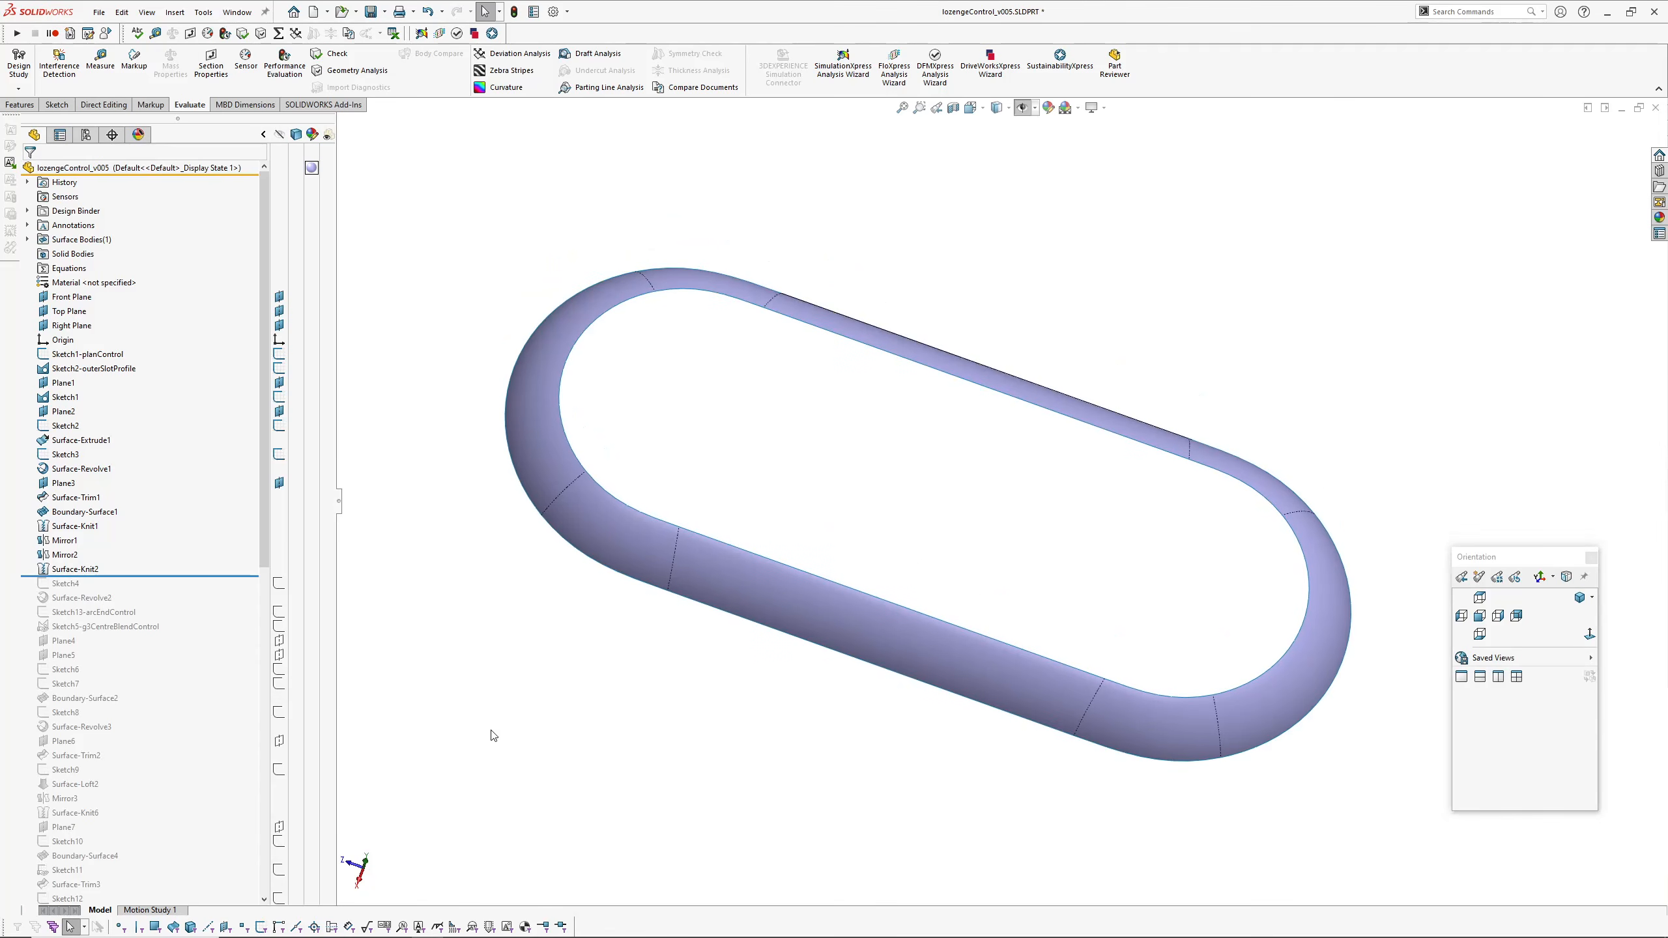
pyautogui.click(91, 569)
pyautogui.click(97, 532)
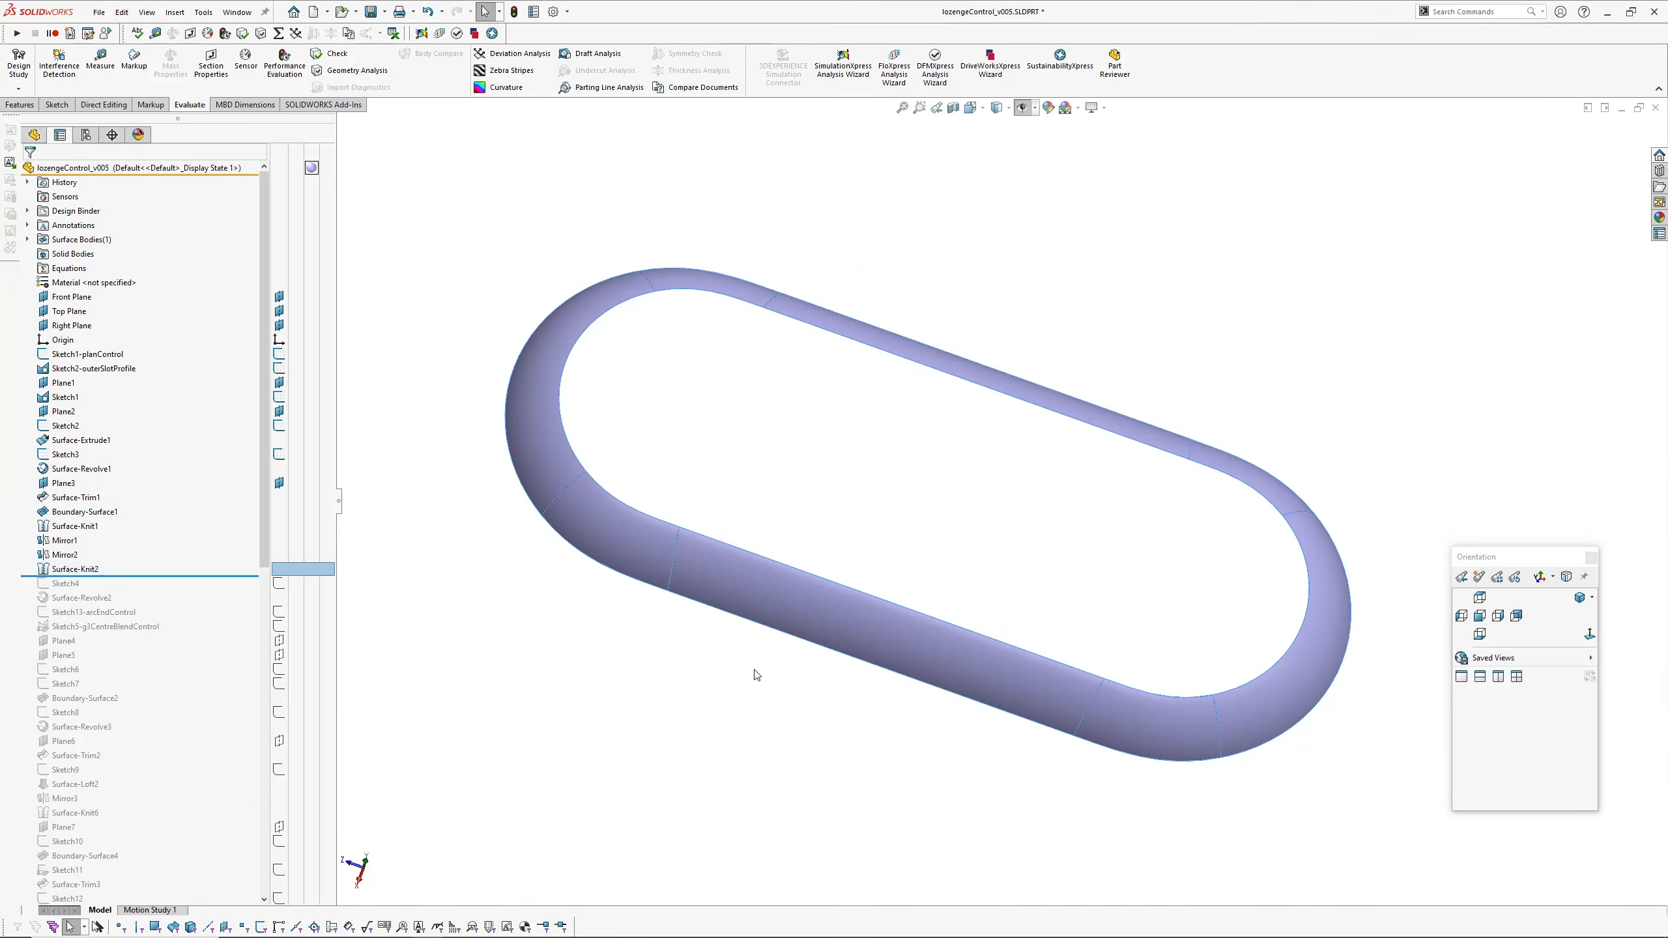
pyautogui.scroll(-2, 818, 700)
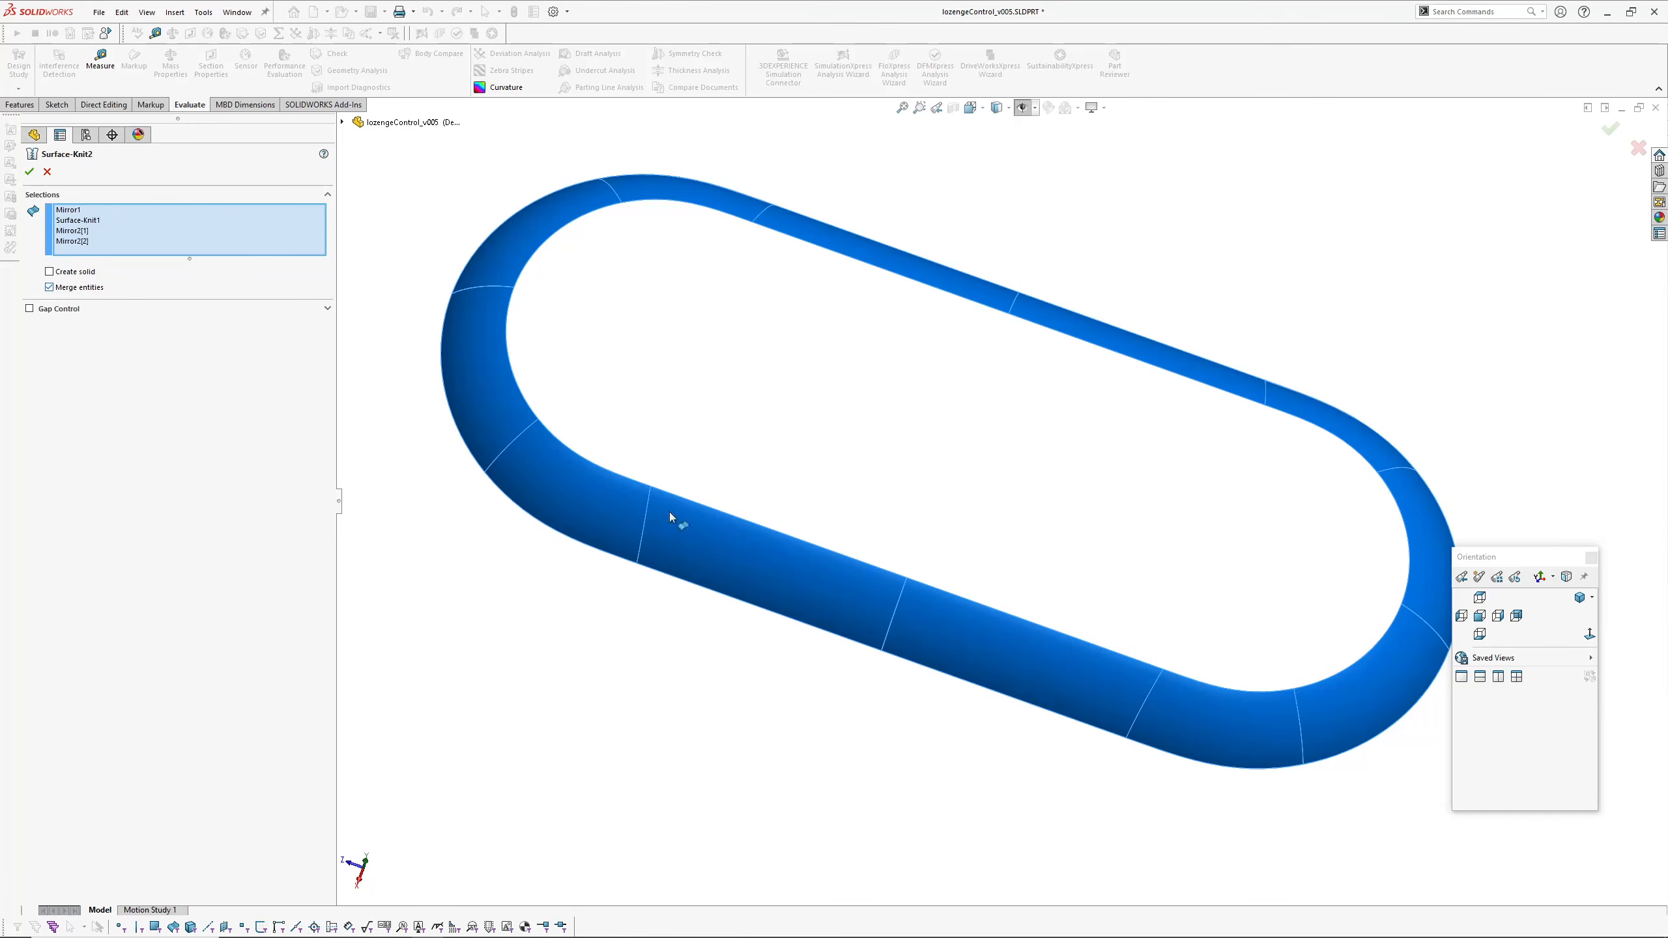
pyautogui.moveTo(670, 512); pyautogui.dragTo(928, 595, button='middle')
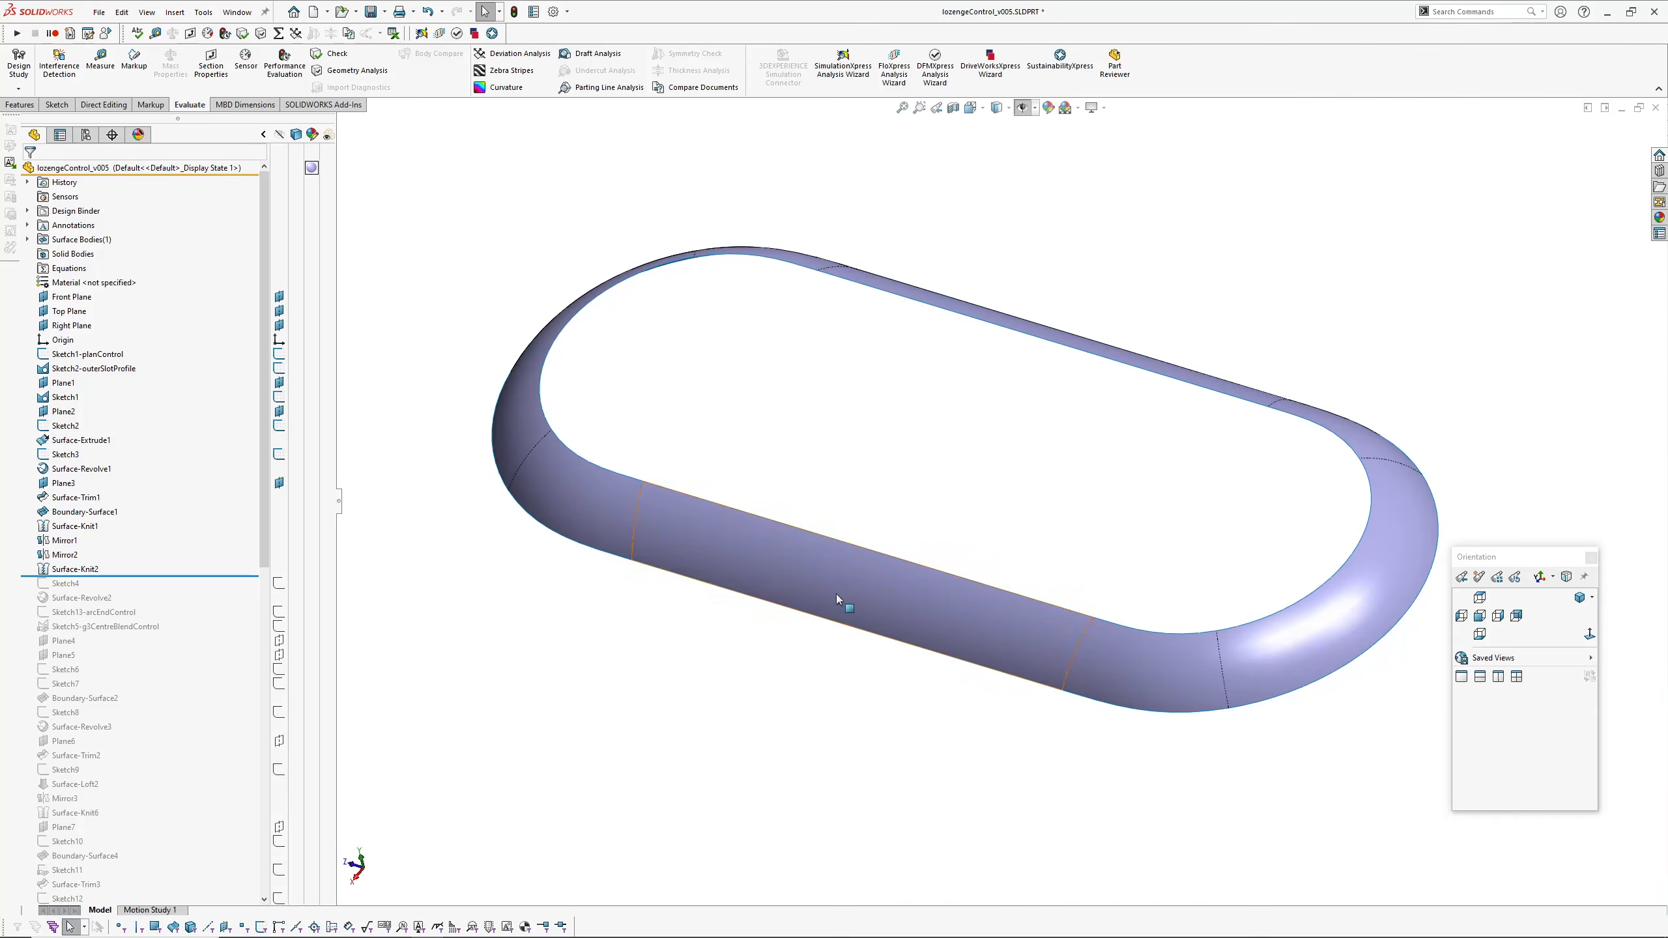
# Step: Highlight the revolved faces at the two rounded ends of the knitted ring
pyautogui.moveTo(788, 573); pyautogui.dragTo(764, 709, button='middle')
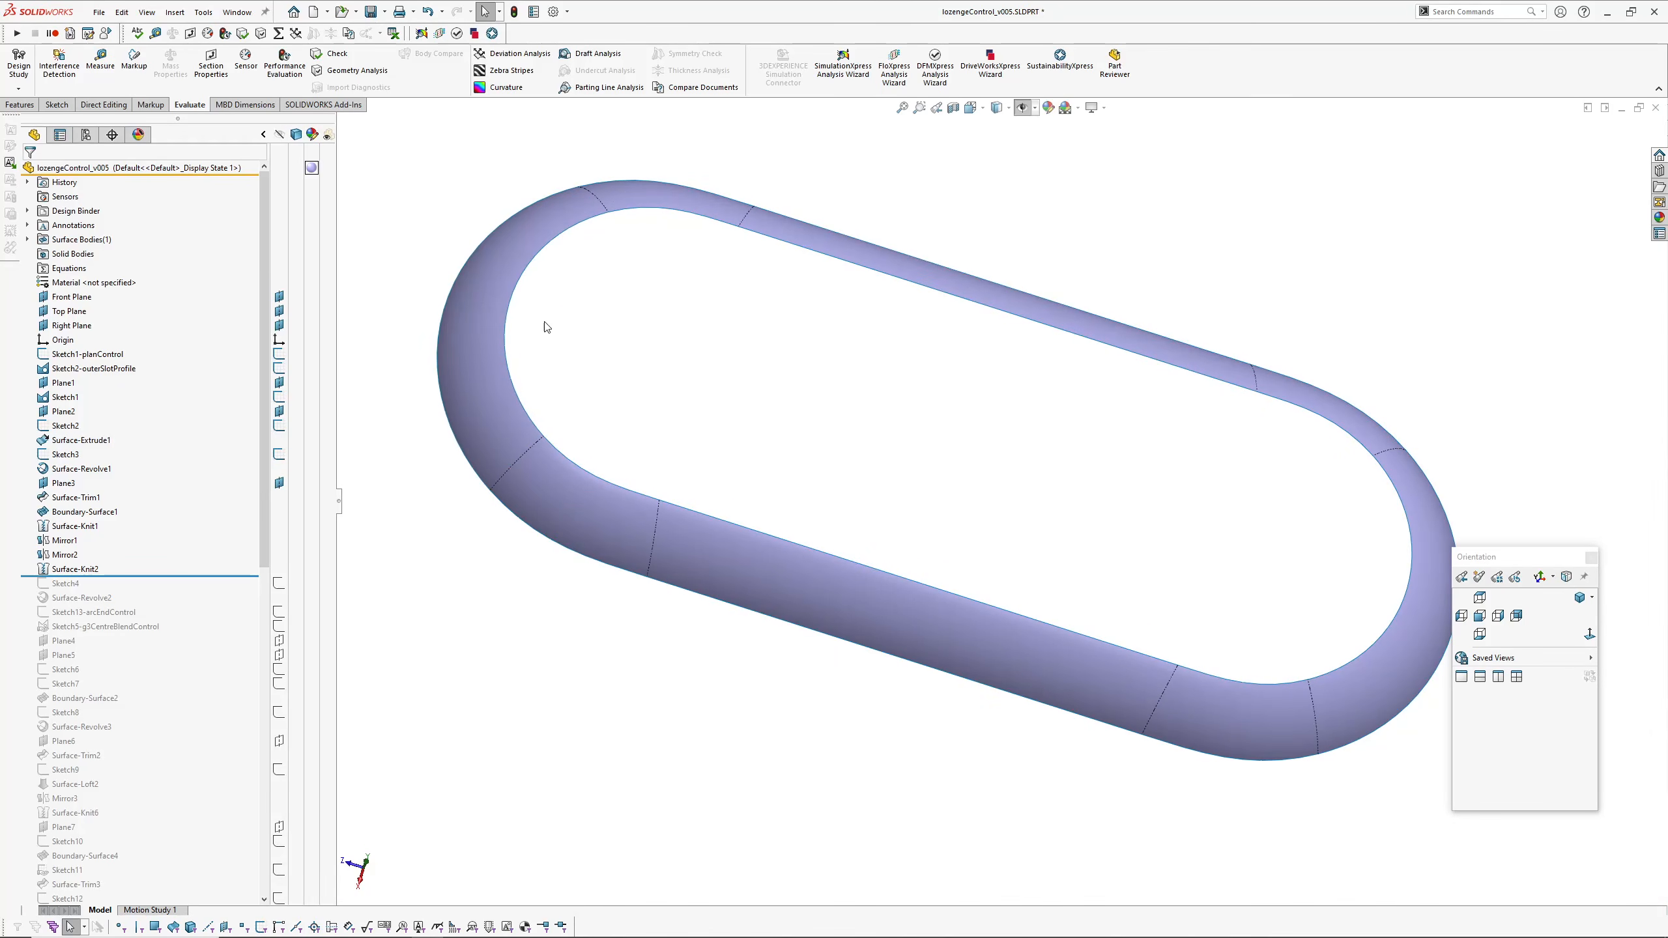
pyautogui.click(493, 300)
pyautogui.click(1415, 653)
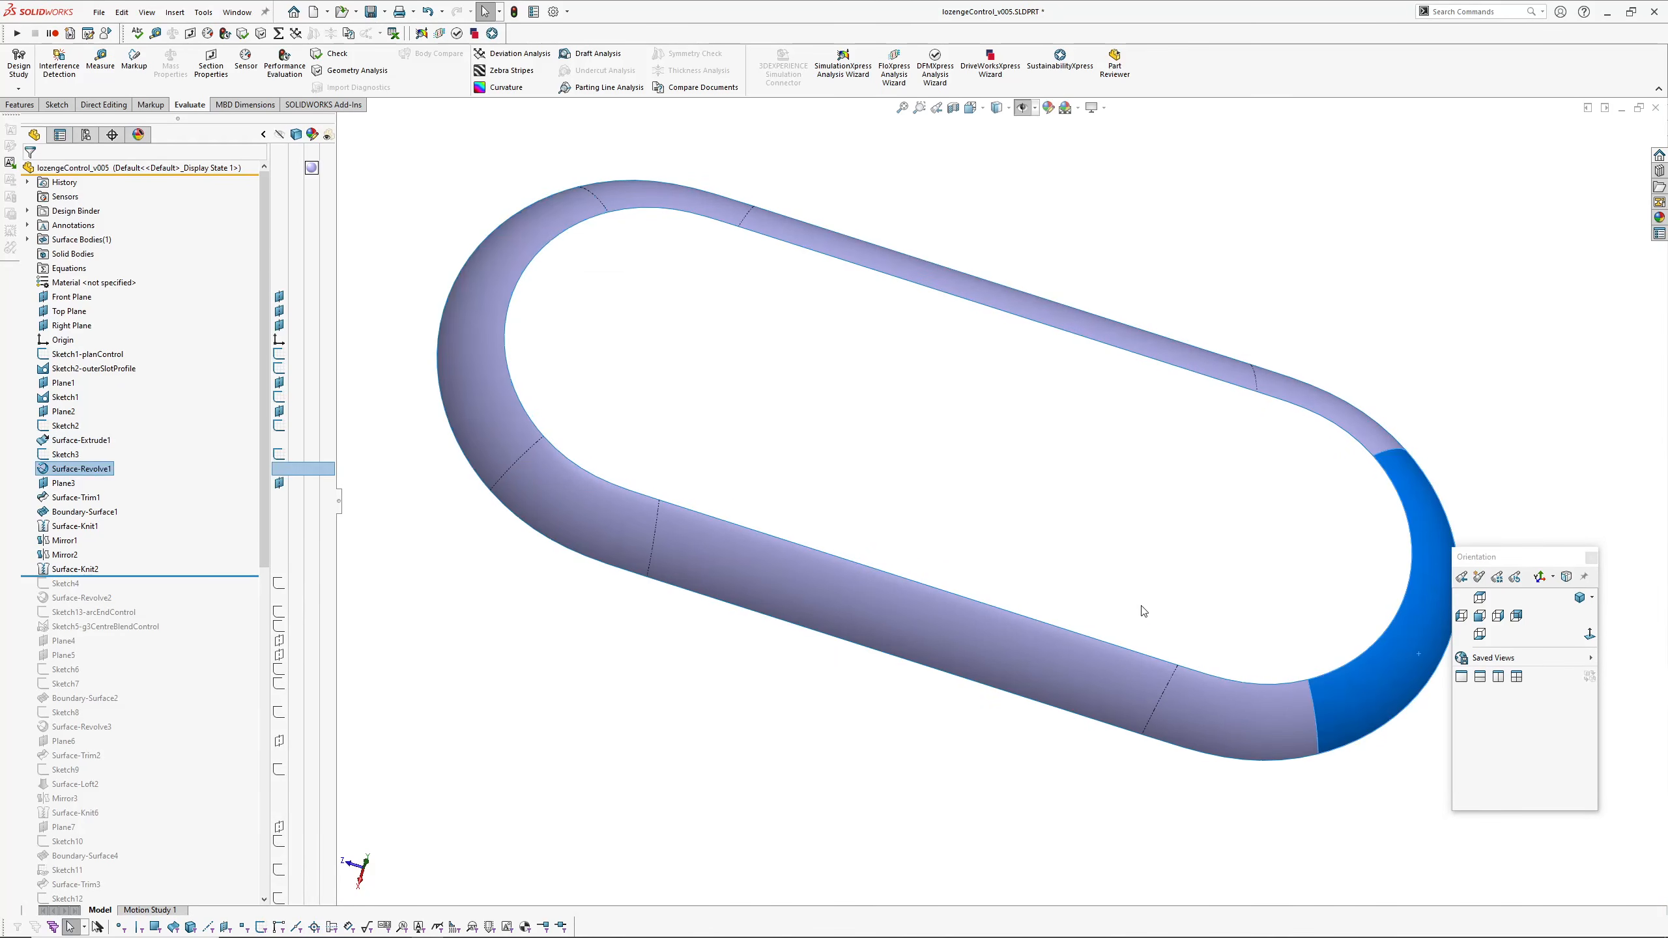
pyautogui.click(1117, 599)
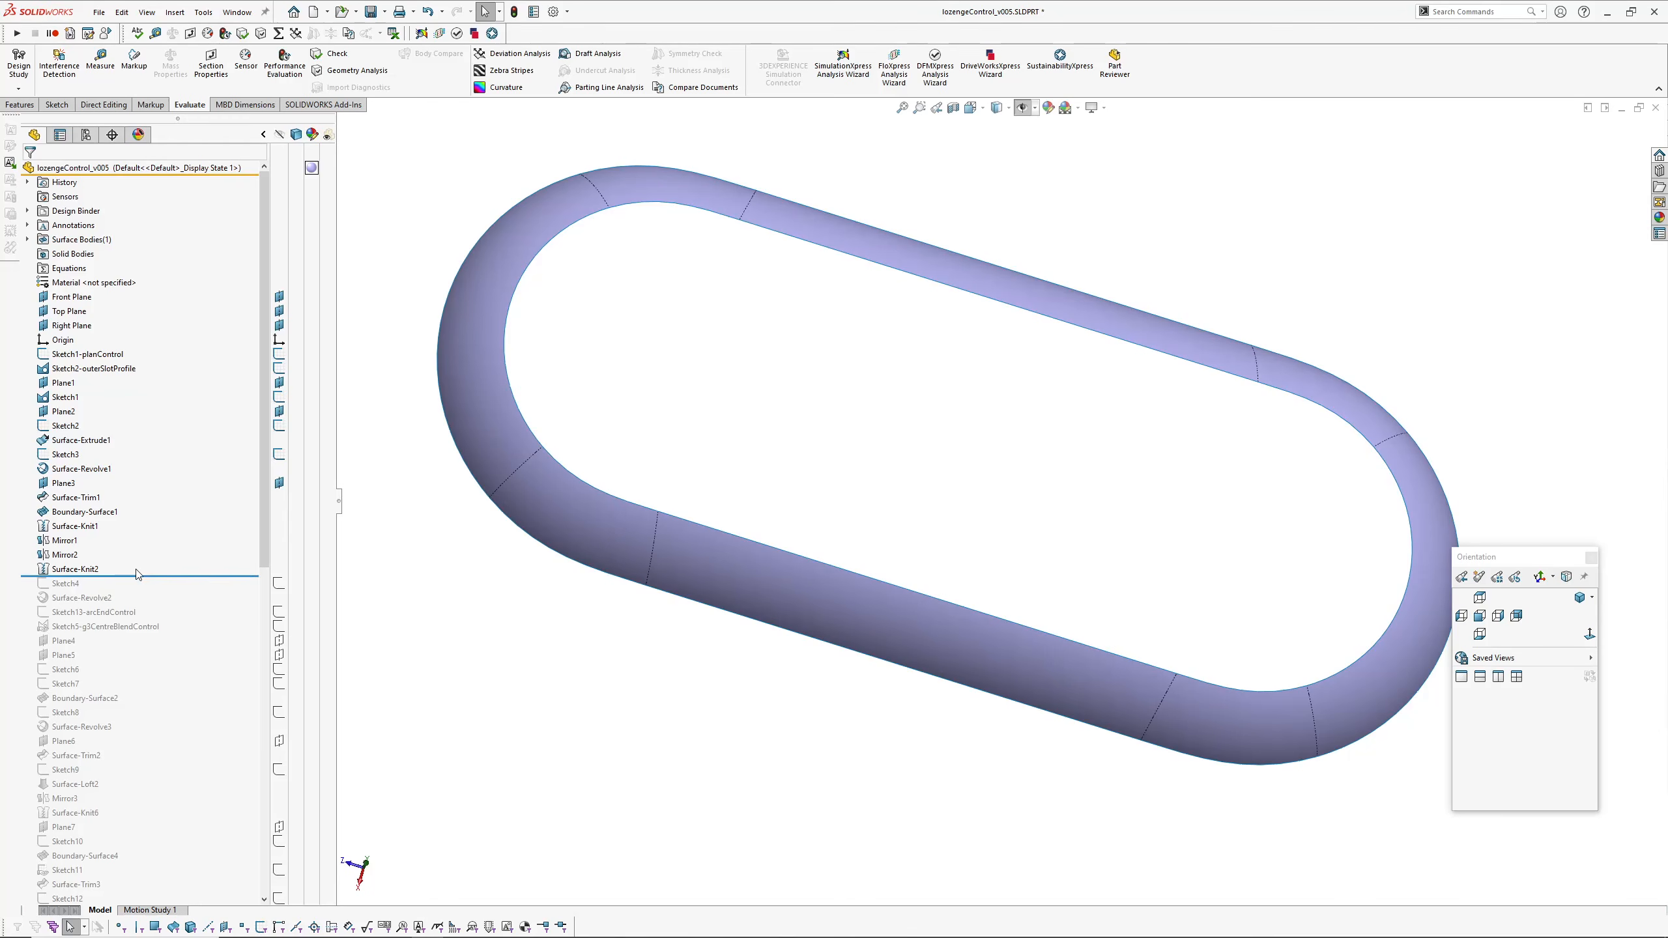
# Step: Roll the history forward past Sketch4, Surface-Revolve2 and Sketch13-arcEndControl to restore the revolved disc
pyautogui.moveTo(138, 575); pyautogui.dragTo(131, 590)
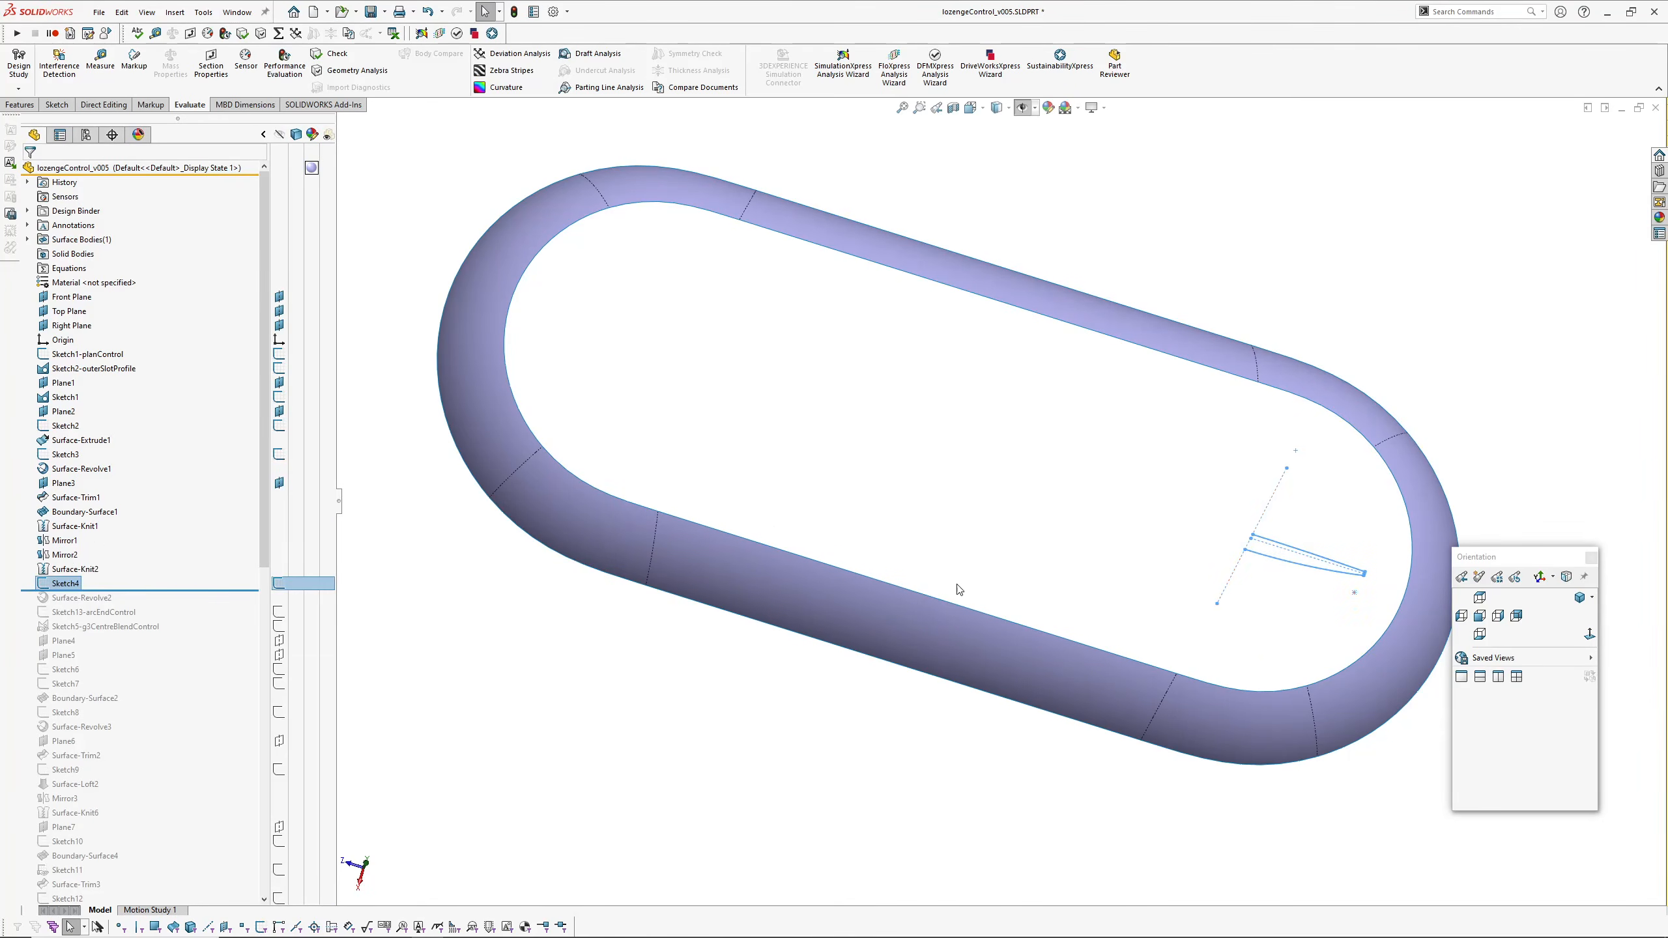
pyautogui.moveTo(959, 590); pyautogui.dragTo(976, 484, button='middle')
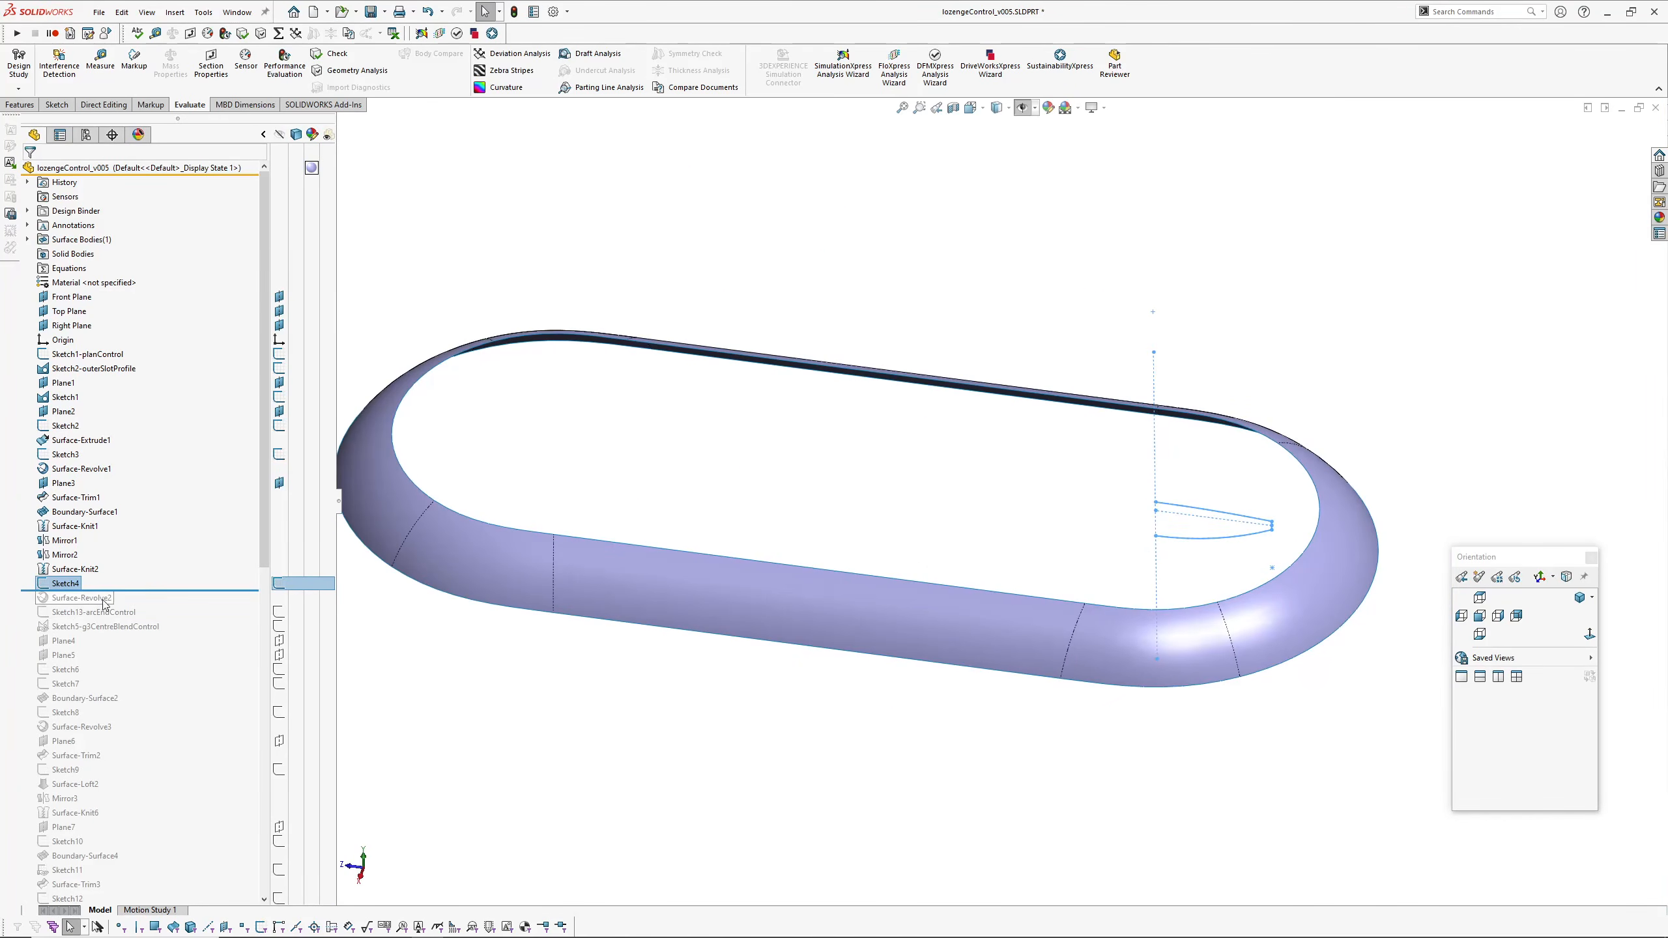
pyautogui.moveTo(150, 590); pyautogui.dragTo(179, 619)
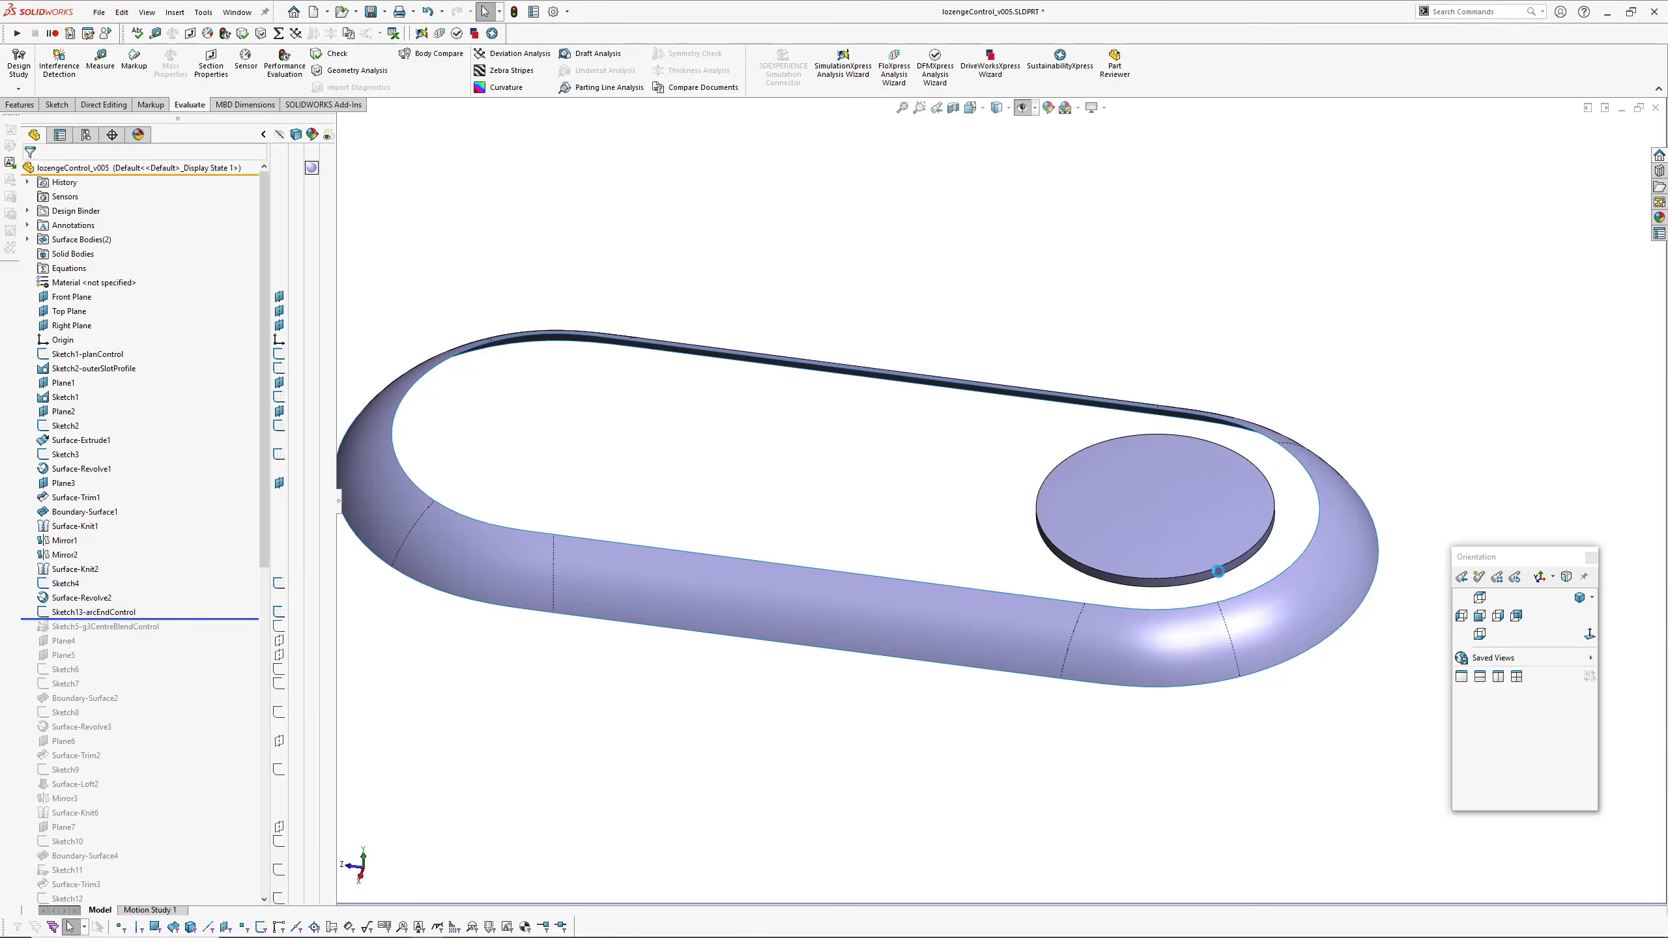
# Step: Open Sketch4 in the right view to inspect the disc profile's dimensions, and close it unchanged
pyautogui.scroll(-2, 1219, 570)
pyautogui.moveTo(1201, 520); pyautogui.dragTo(1208, 470, button='middle')
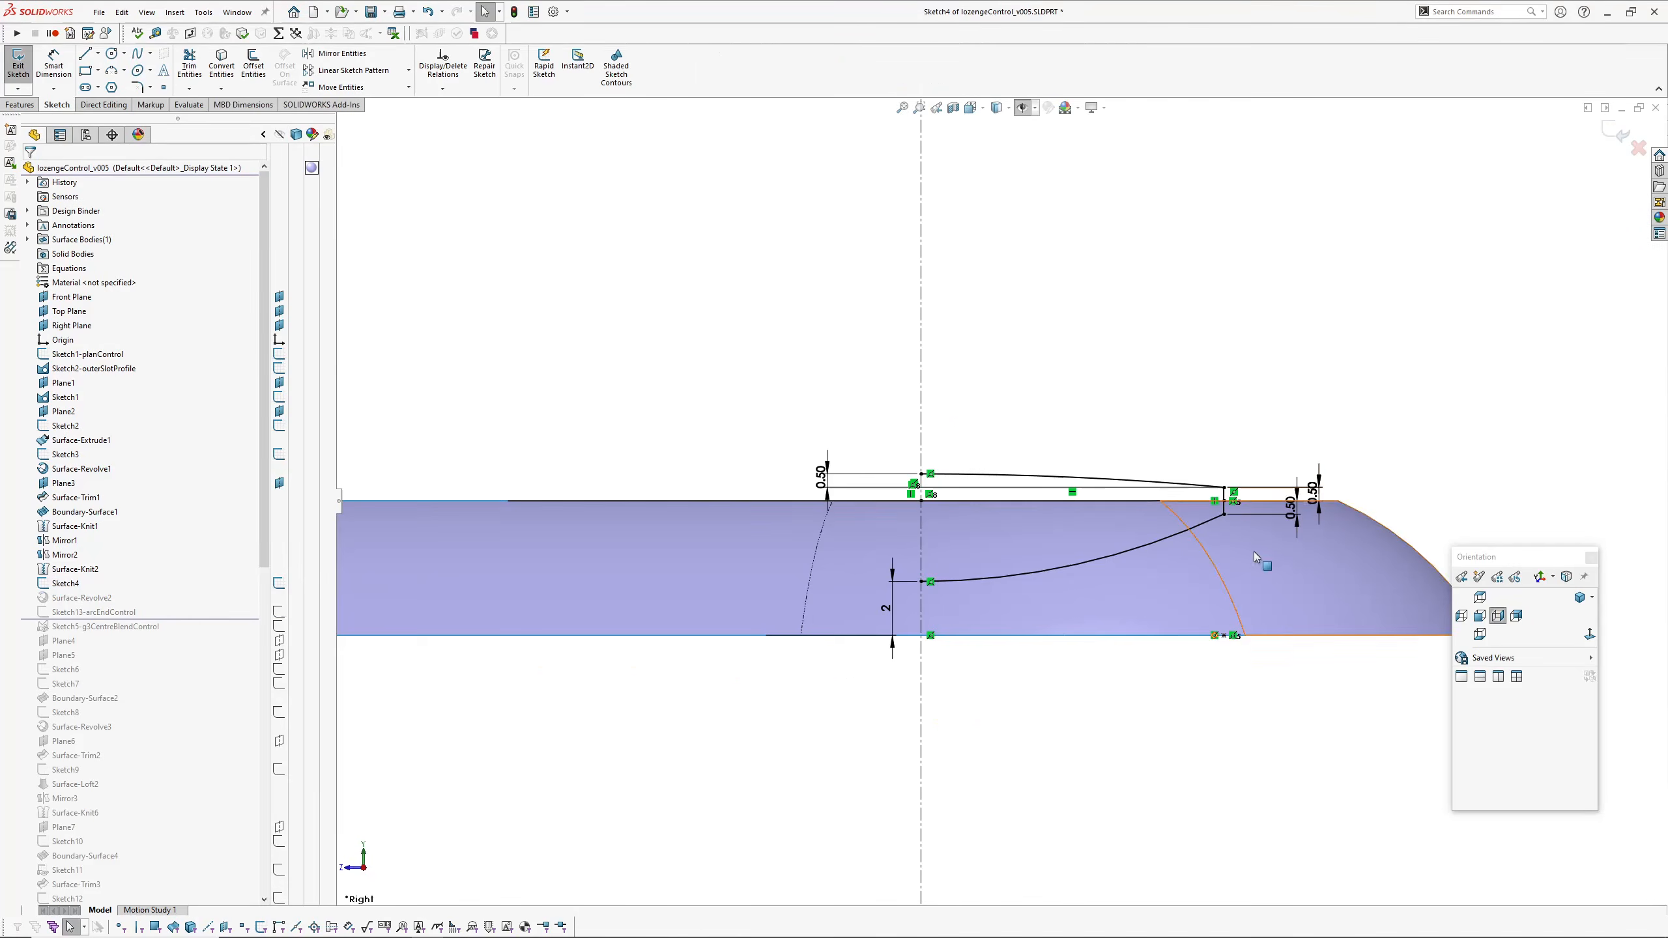
pyautogui.scroll(1, 1067, 633)
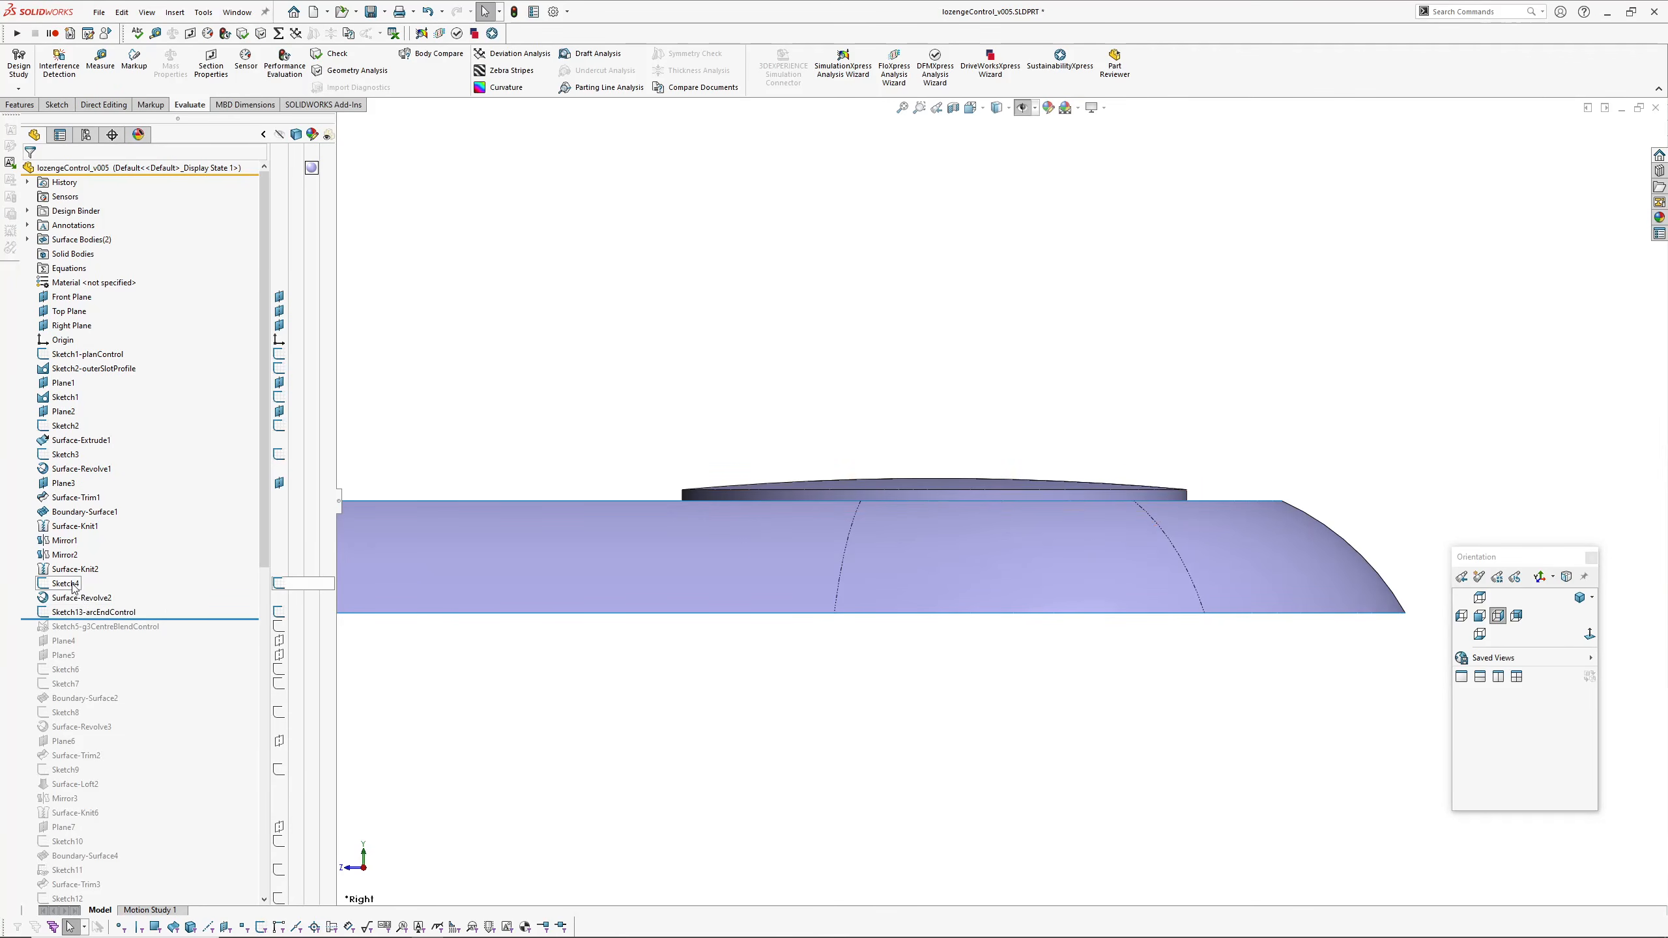
# Step: Roll the history forward past Sketch5-g3CentreBlendControl and show the sketches to inspect the centre blend curve's curvature comb
pyautogui.moveTo(80, 619); pyautogui.dragTo(176, 629)
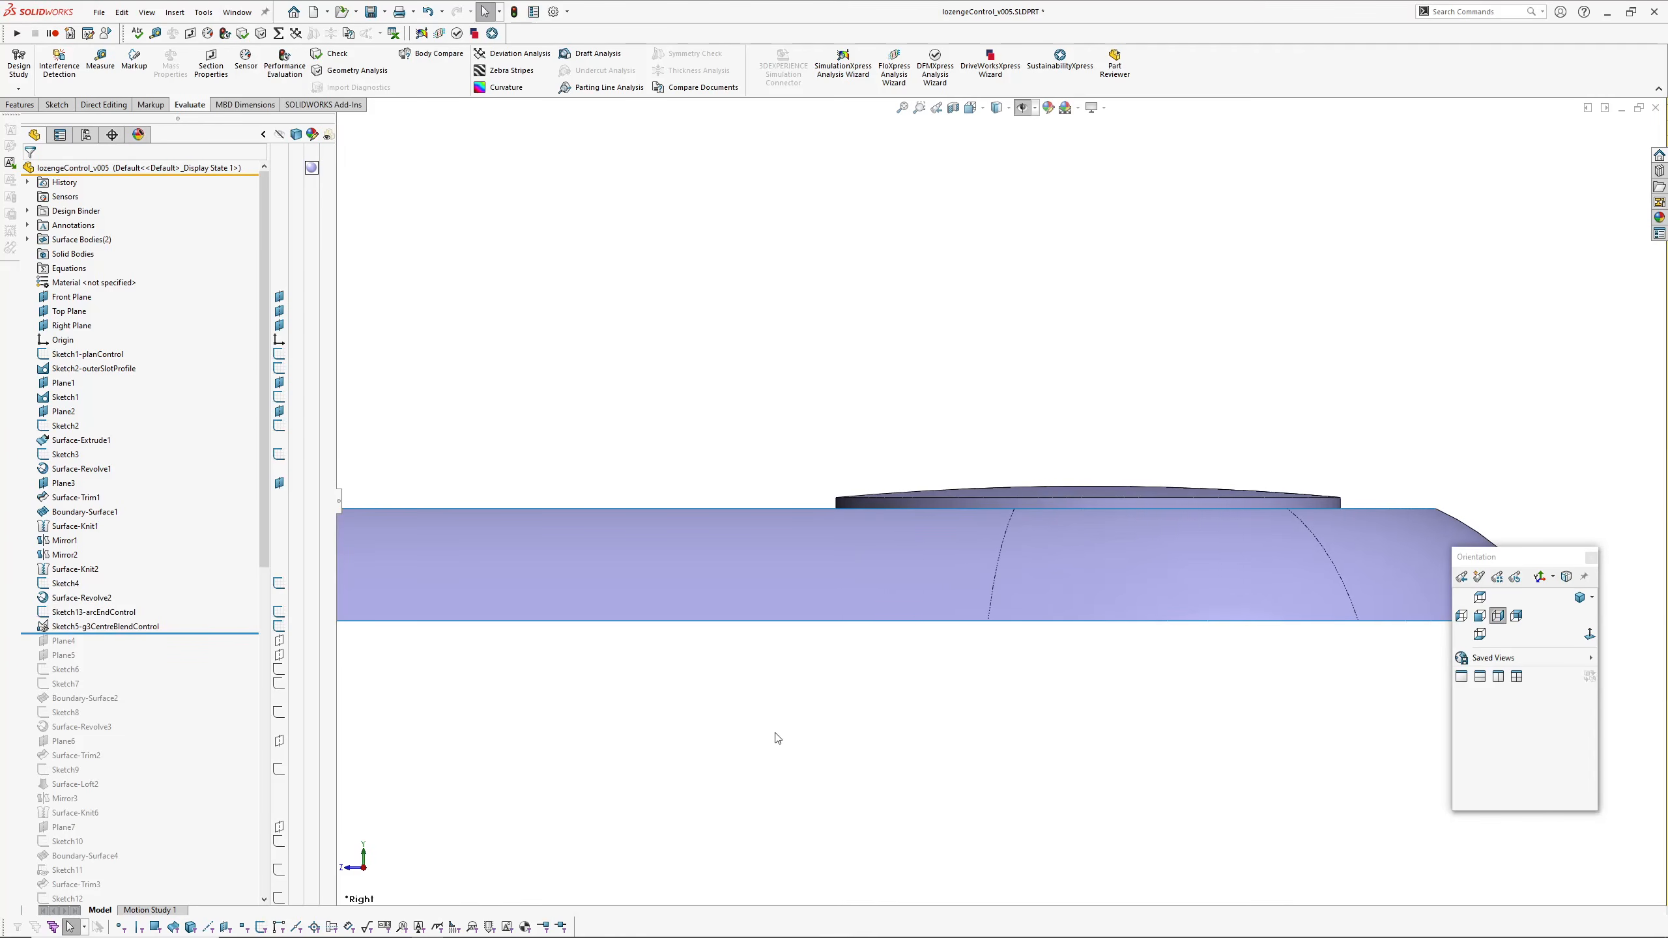
pyautogui.scroll(2, 746, 733)
pyautogui.keyDown('ctrl'); pyautogui.moveTo(746, 732); pyautogui.dragTo(695, 691, button='middle'); pyautogui.keyUp('ctrl')
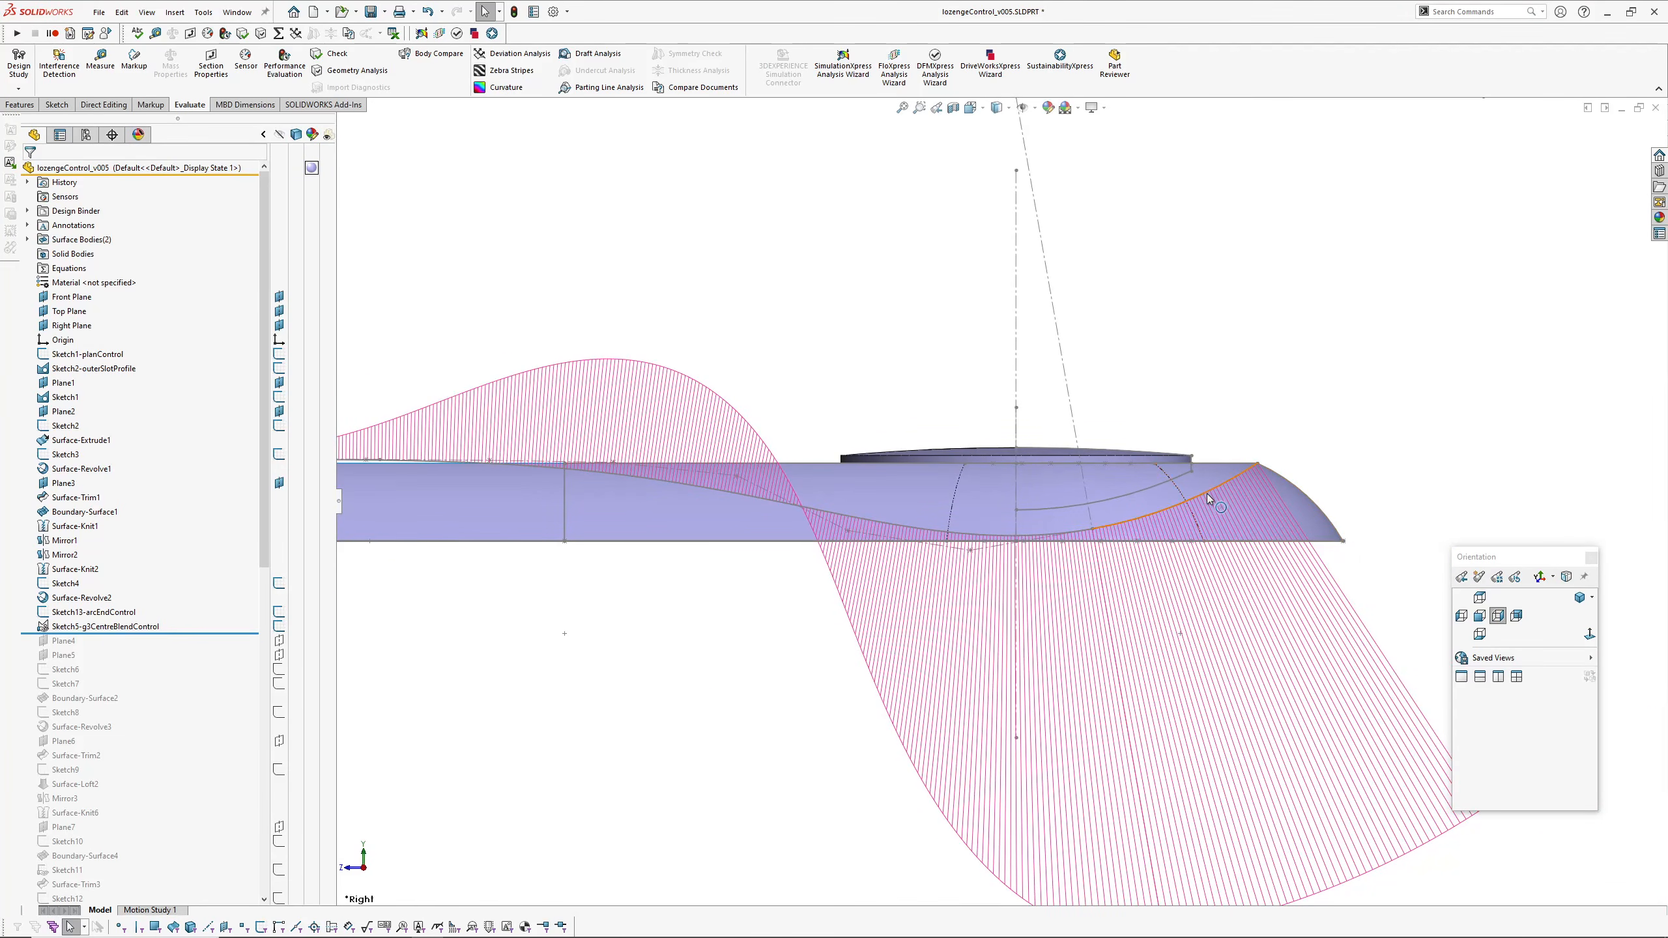
pyautogui.keyDown('ctrl'); pyautogui.moveTo(775, 619); pyautogui.dragTo(814, 705, button='middle'); pyautogui.keyUp('ctrl')
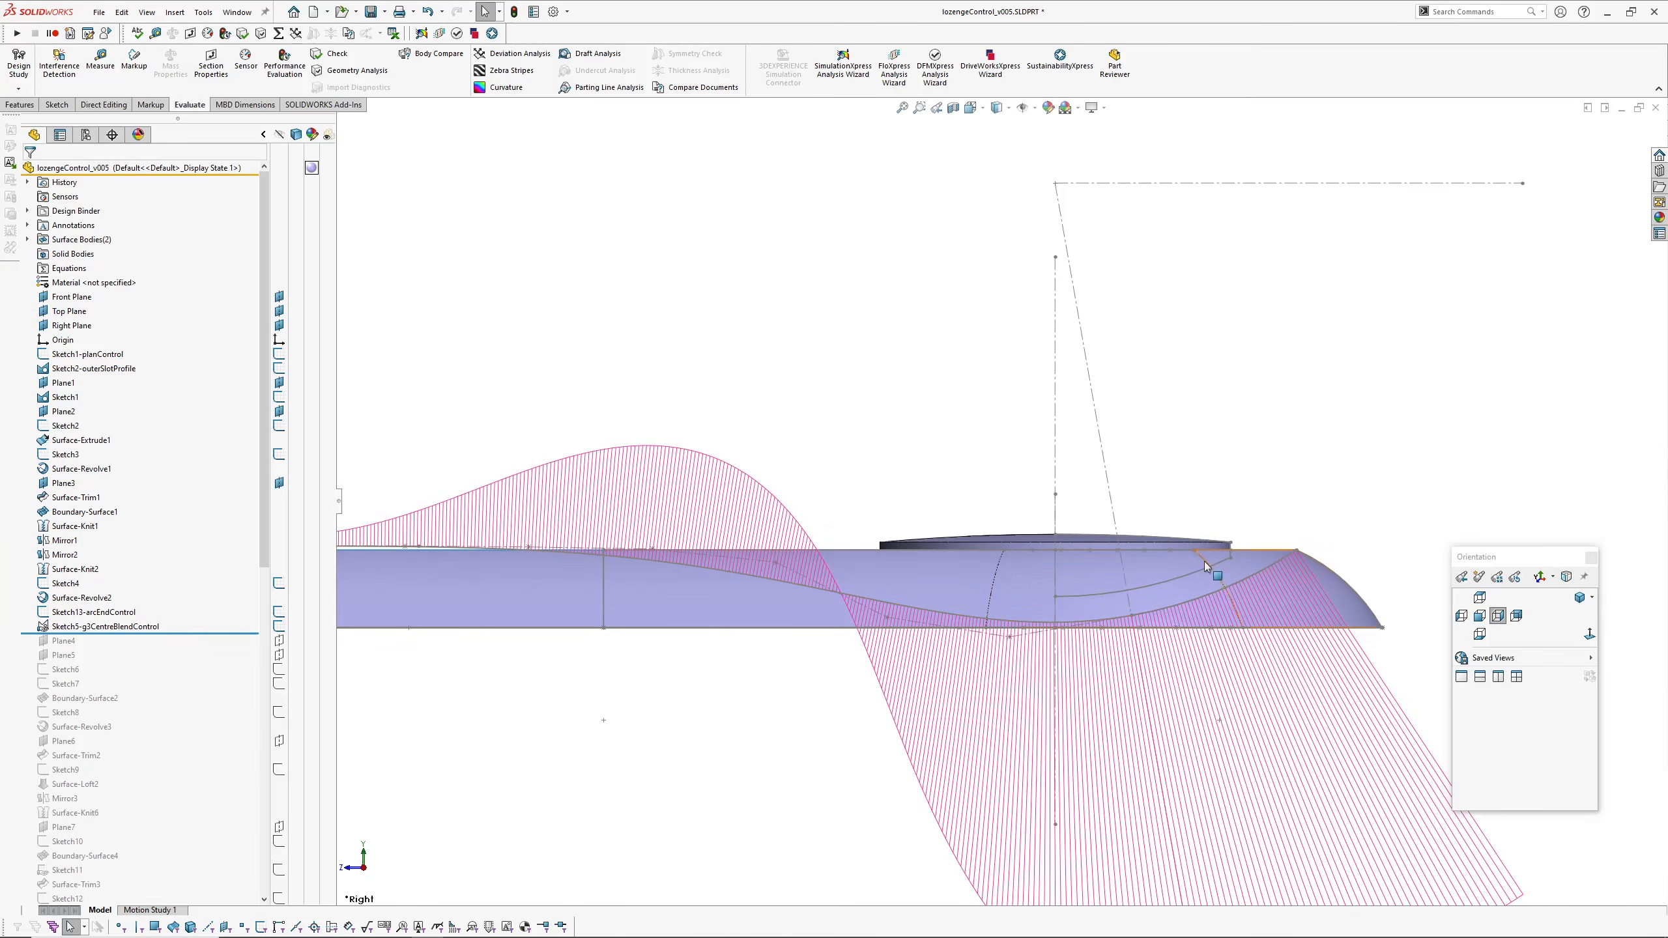
# Step: Inspect the disc area in wireframe and select the lower arc of Sketch4's profile
pyautogui.scroll(-3, 1205, 561)
pyautogui.press('Tab')
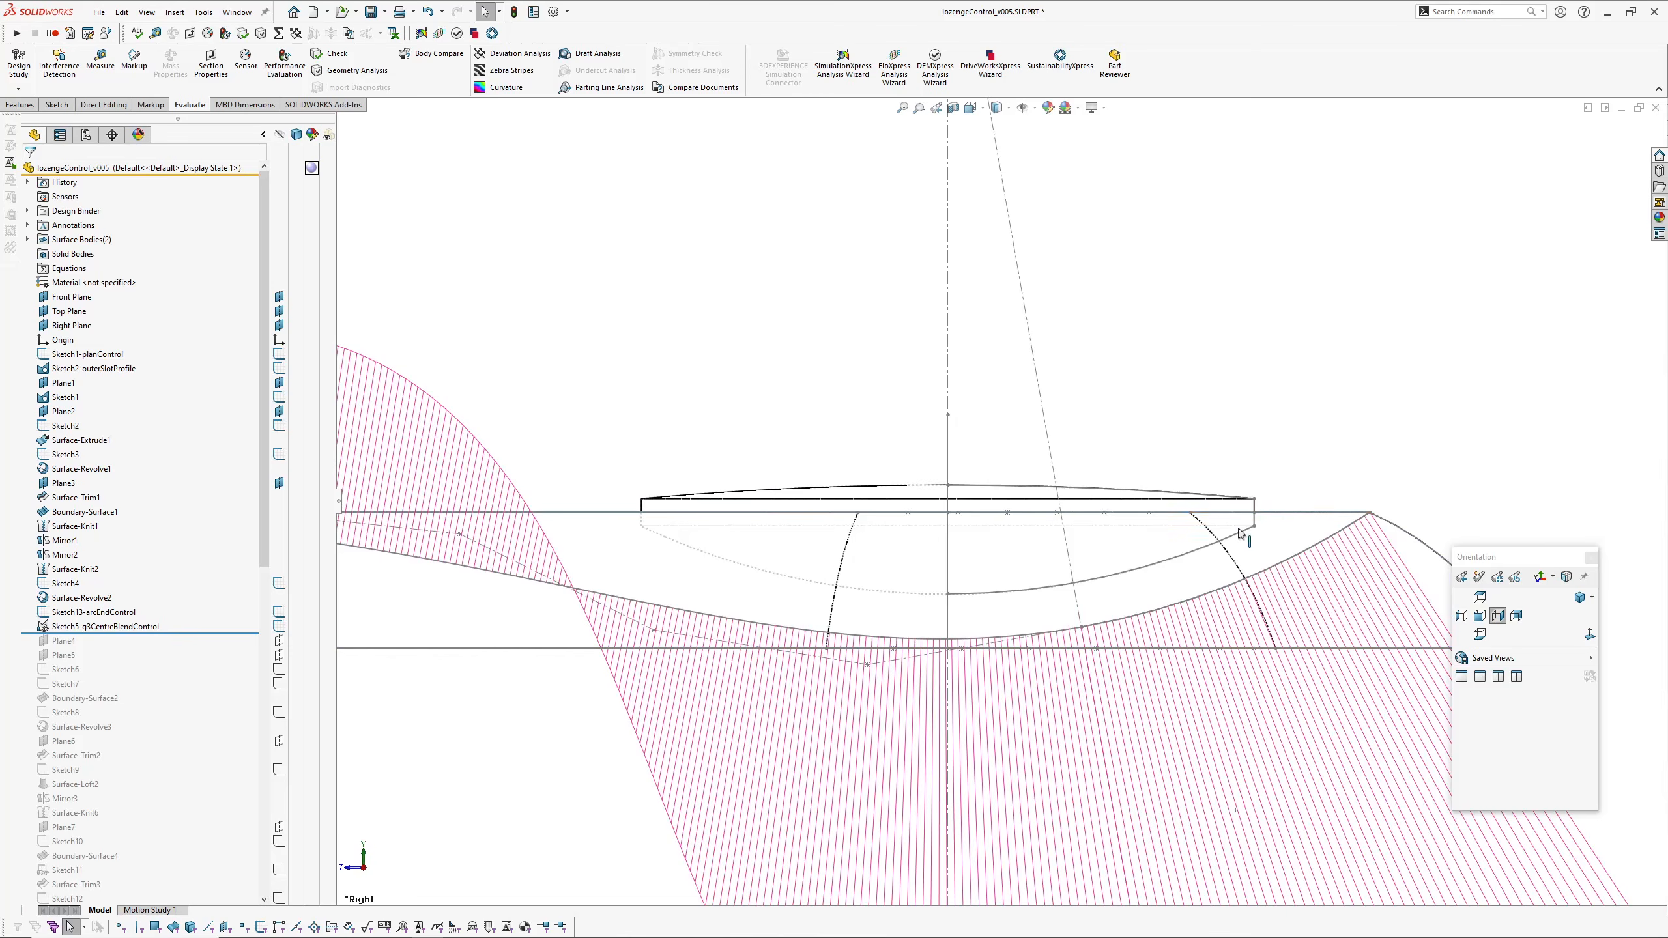
pyautogui.click(1155, 572)
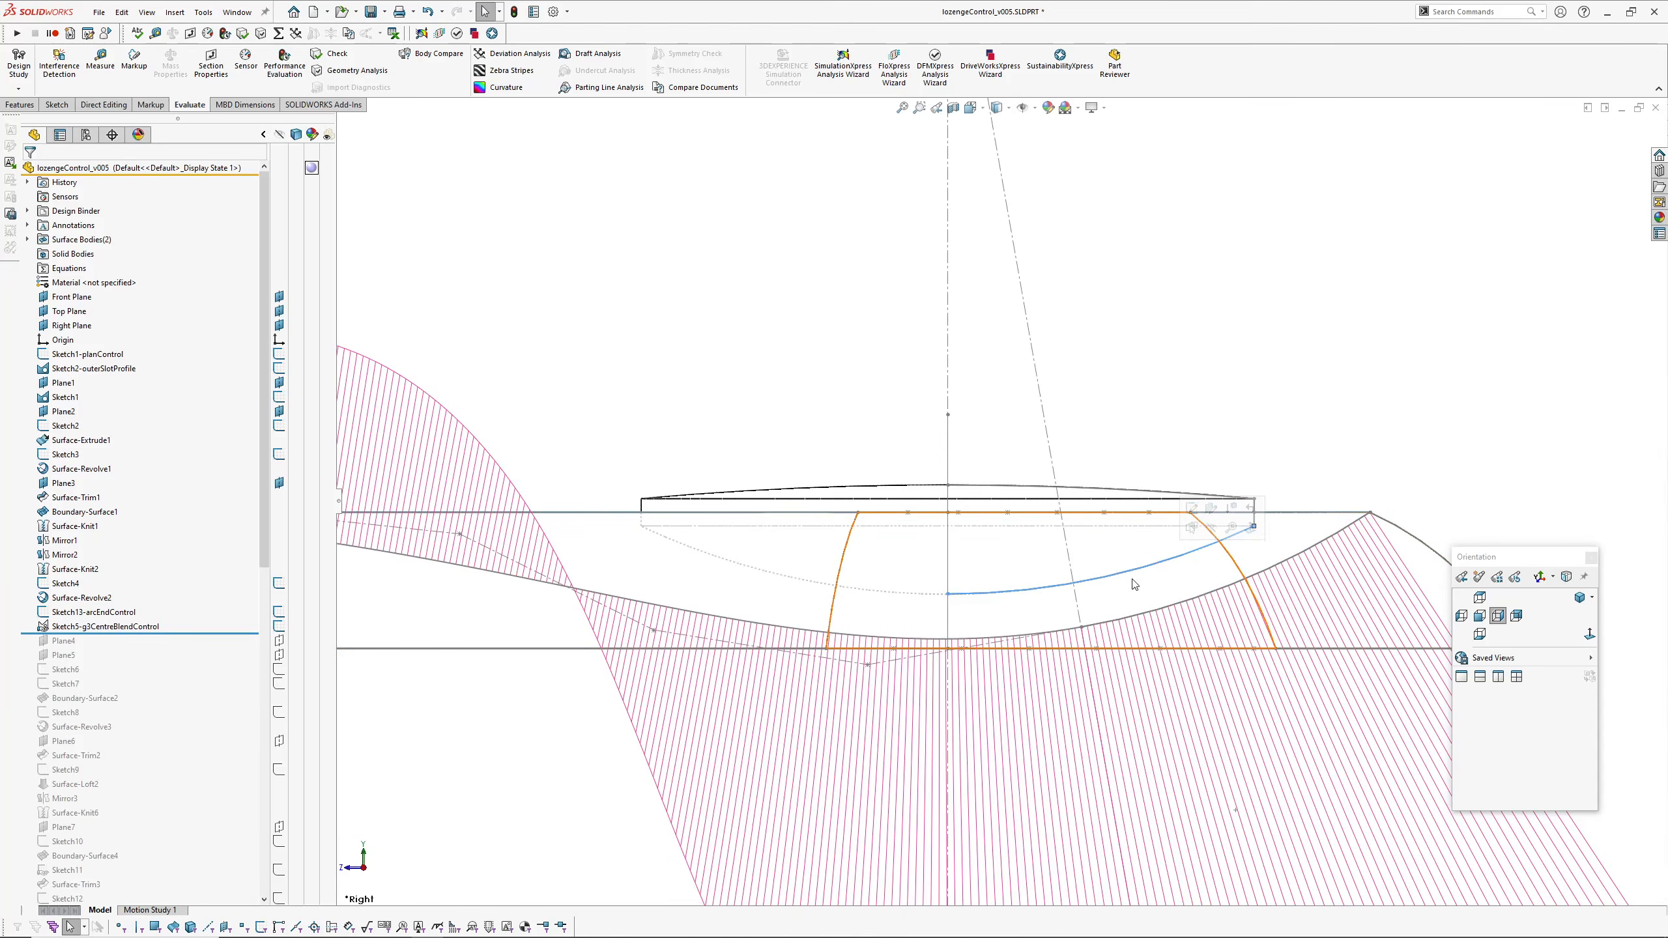
# Step: Roll the history back before Sketch5-g3CentreBlendControl and select Sketch13-arcEndControl's arc under the disc
pyautogui.click(1151, 611)
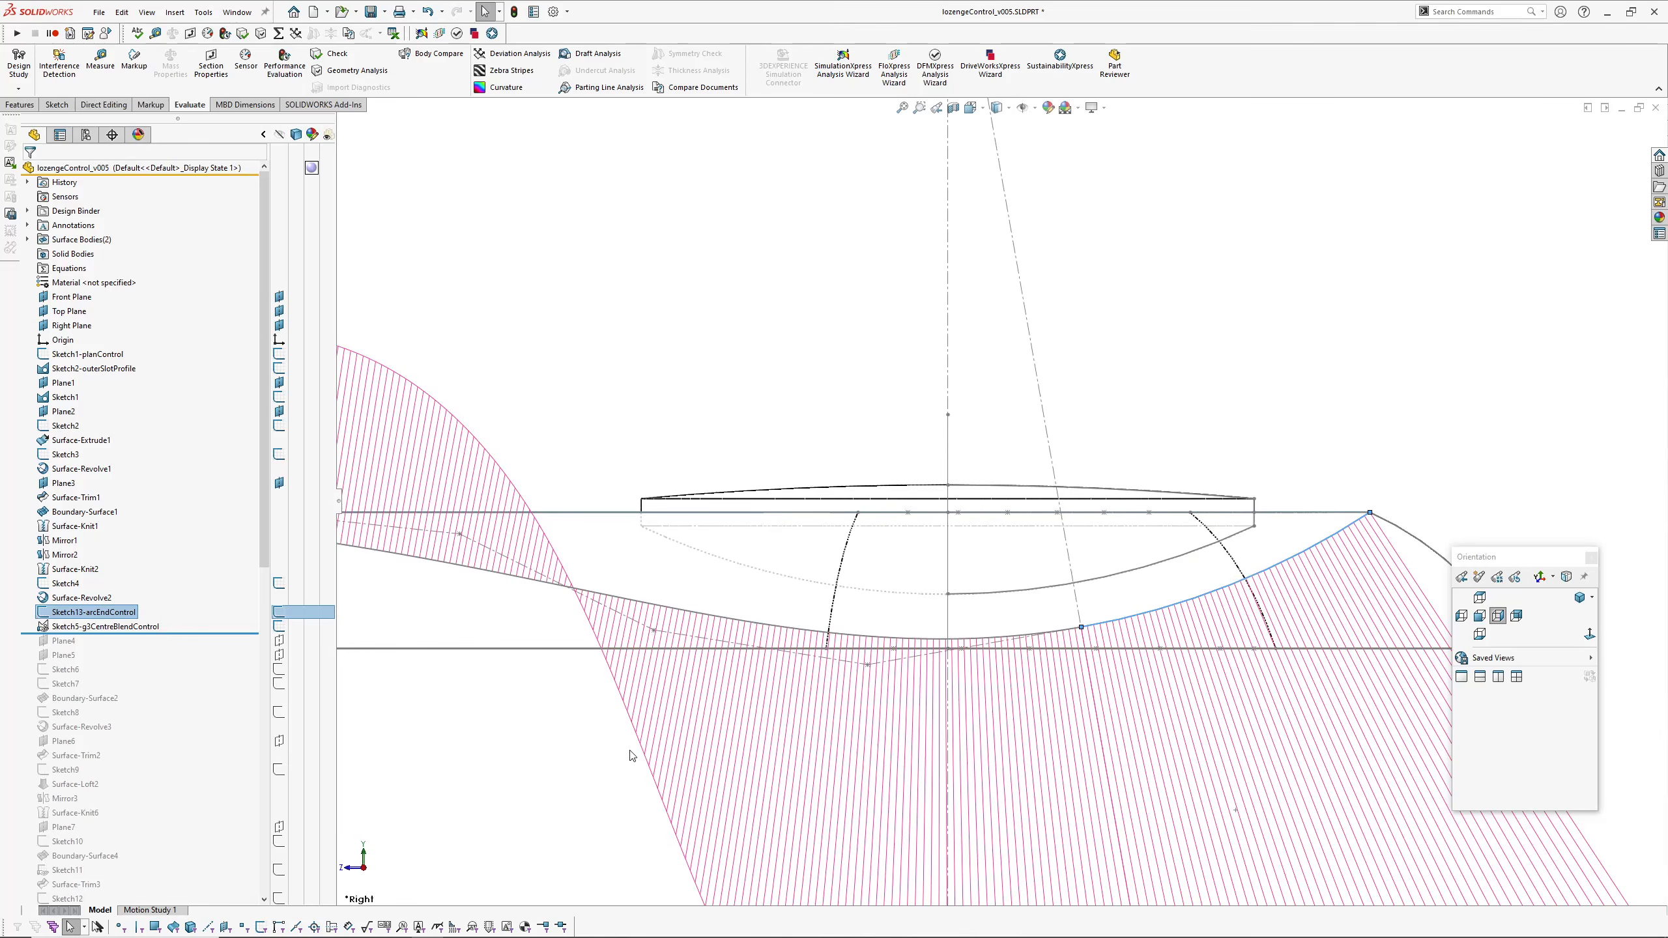
pyautogui.click(566, 757)
pyautogui.moveTo(183, 633); pyautogui.dragTo(184, 618)
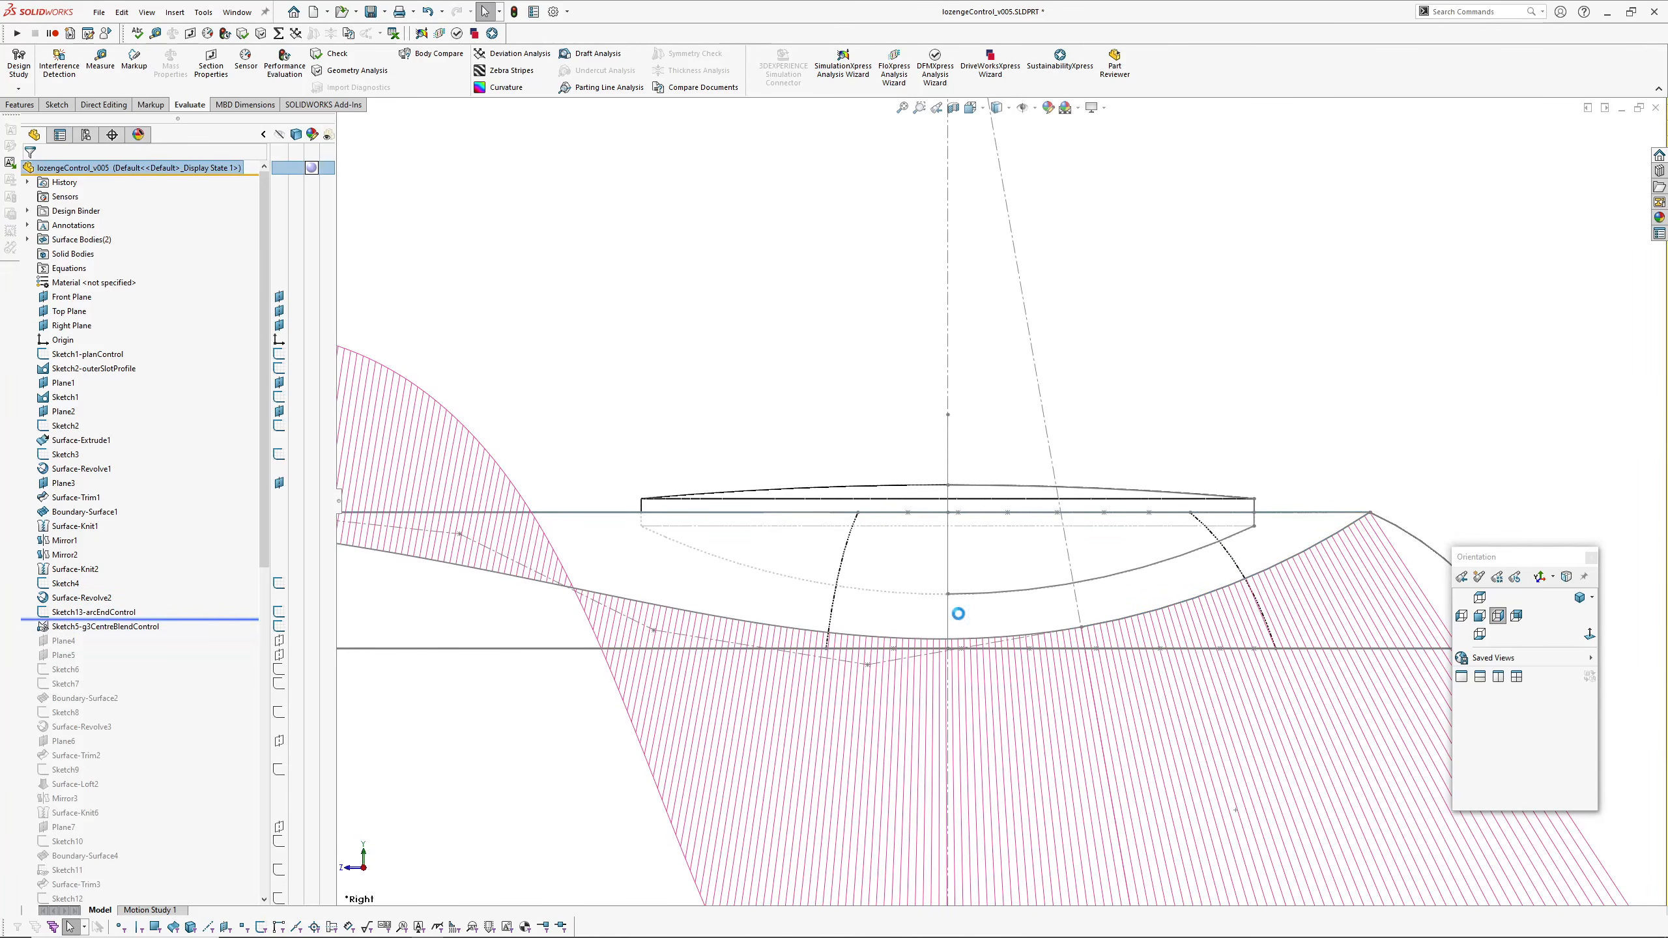
pyautogui.click(1262, 569)
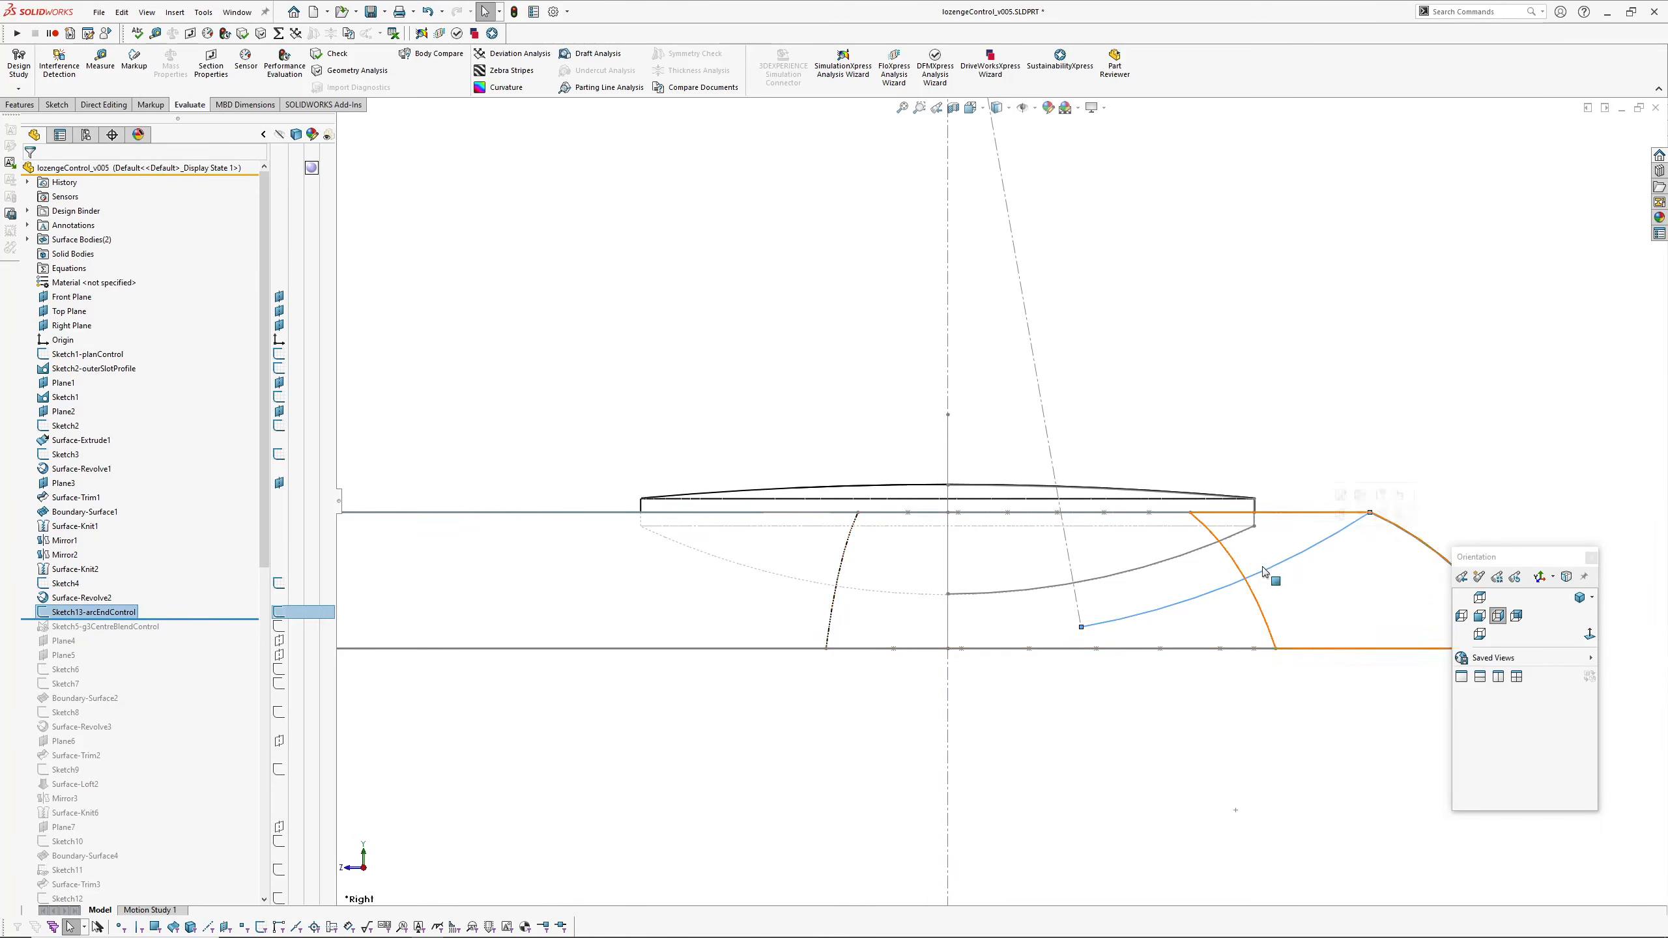
# Step: Examine Sketch13-arcEndControl's shallow top arc at the far end of the body, comparing it with the arc under the disc
pyautogui.scroll(3, 966, 674)
pyautogui.keyDown('ctrl'); pyautogui.moveTo(790, 643); pyautogui.dragTo(1221, 640, button='middle'); pyautogui.keyUp('ctrl')
pyautogui.scroll(1, 960, 636)
pyautogui.keyDown('ctrl'); pyautogui.moveTo(876, 632); pyautogui.dragTo(1106, 626, button='middle'); pyautogui.keyUp('ctrl')
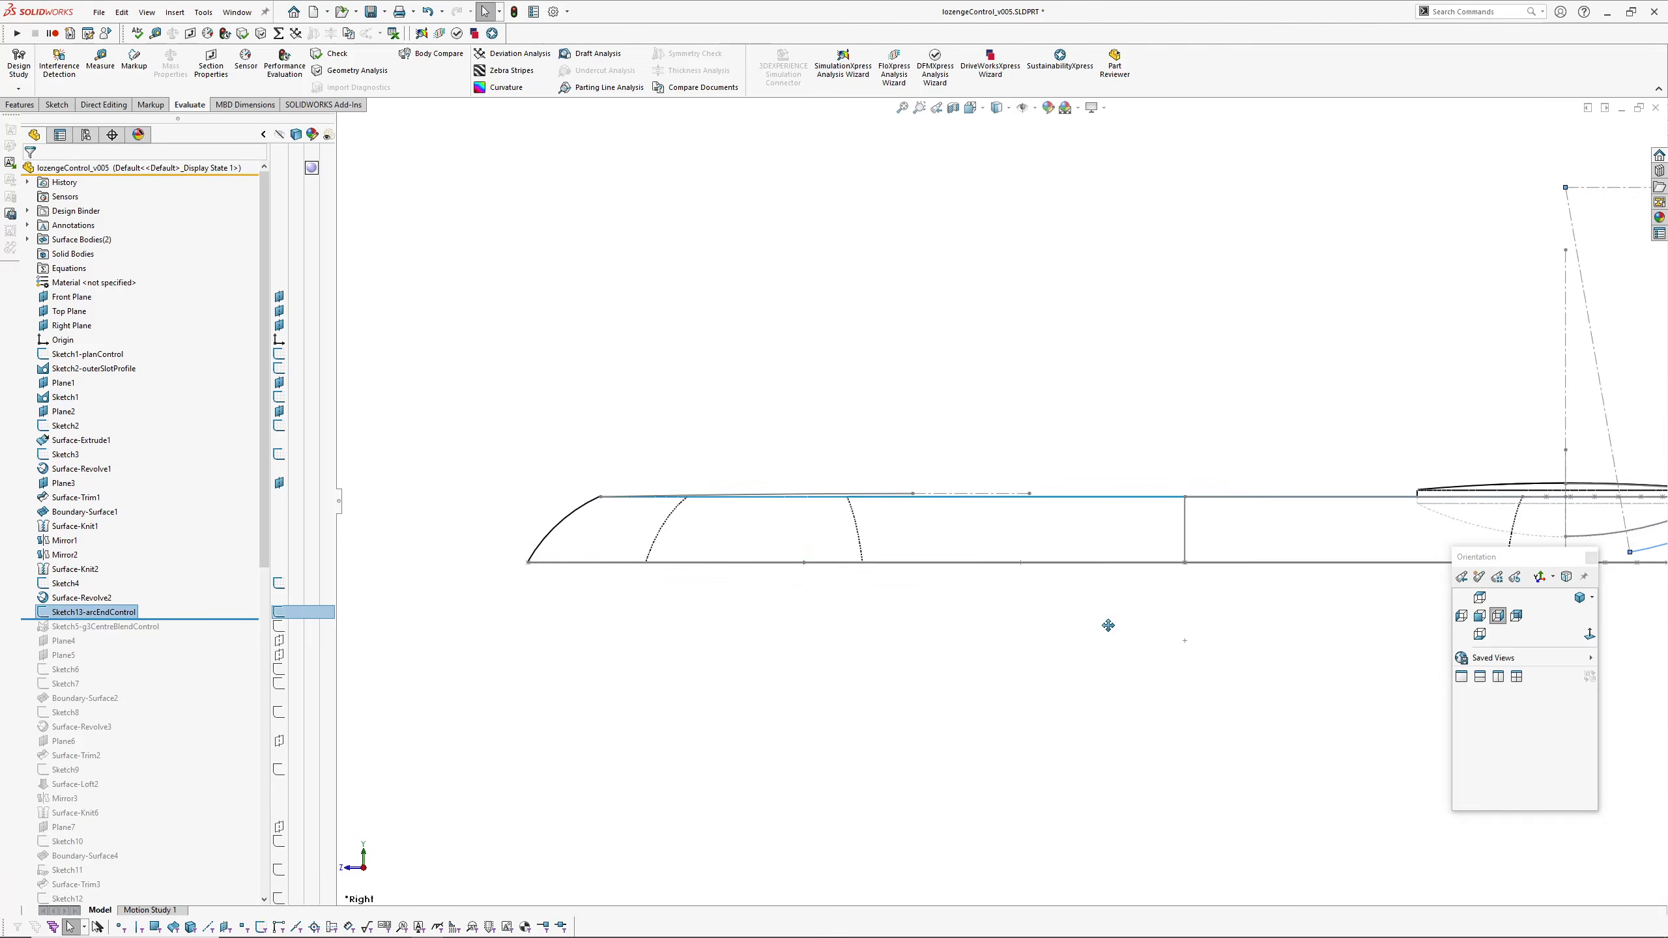
pyautogui.scroll(-3, 735, 522)
pyautogui.click(758, 476)
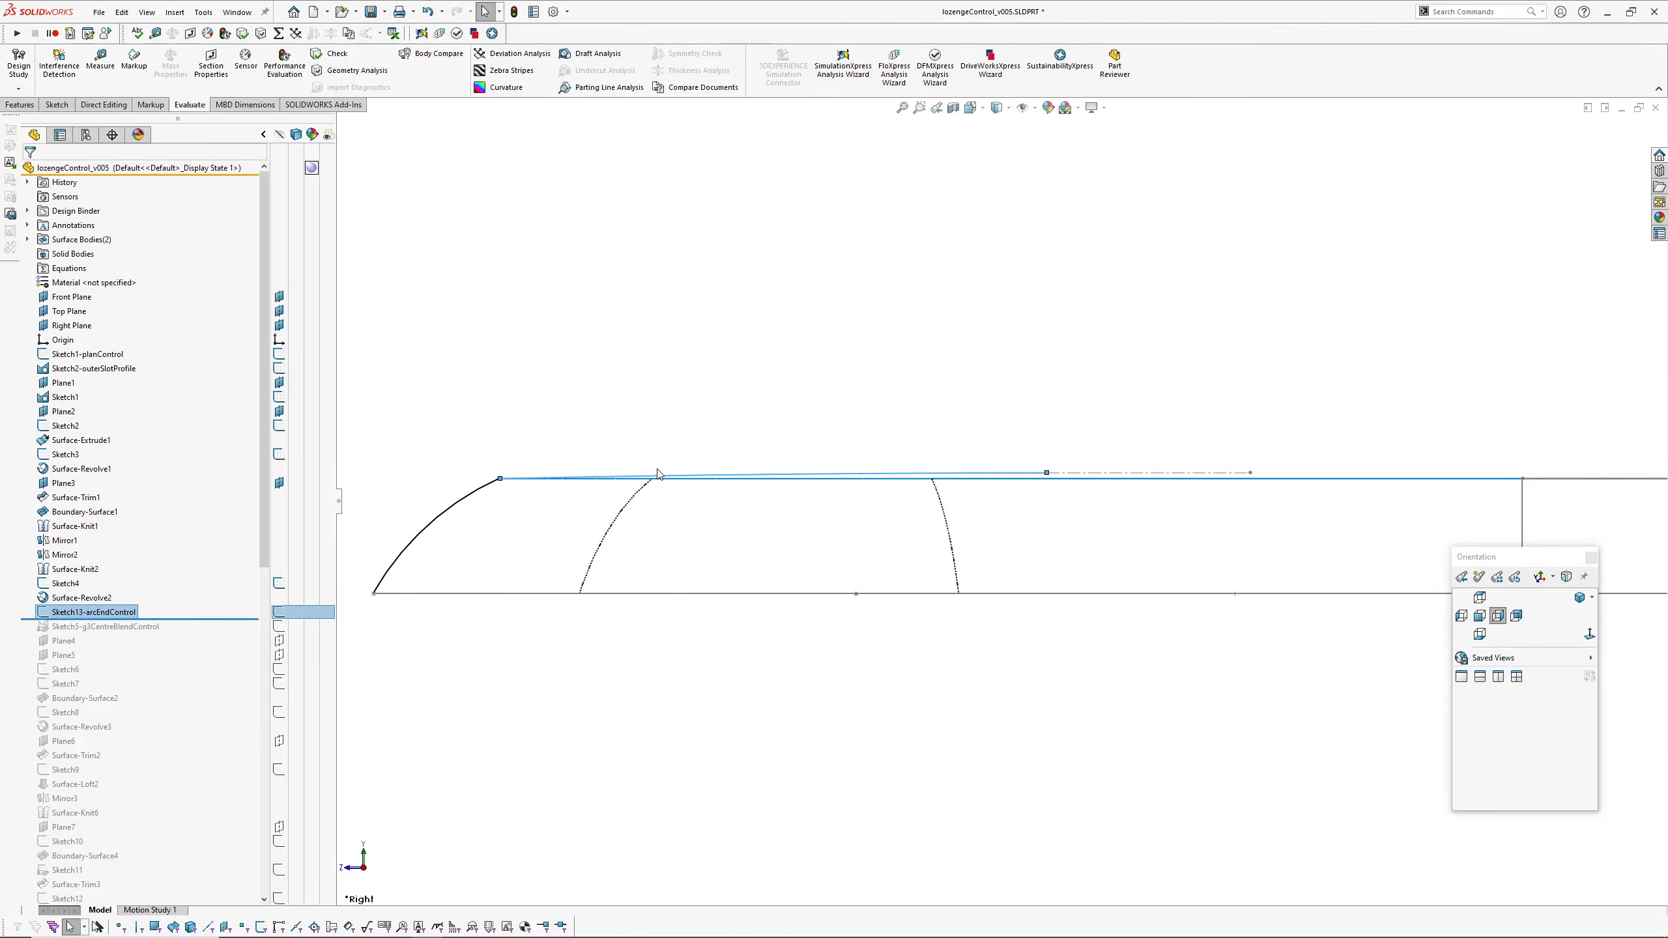
pyautogui.keyDown('ctrl'); pyautogui.moveTo(1114, 493); pyautogui.dragTo(794, 488, button='middle'); pyautogui.keyUp('ctrl')
pyautogui.scroll(3, 910, 481)
pyautogui.keyDown('ctrl'); pyautogui.moveTo(910, 481); pyautogui.dragTo(734, 488, button='middle'); pyautogui.keyUp('ctrl')
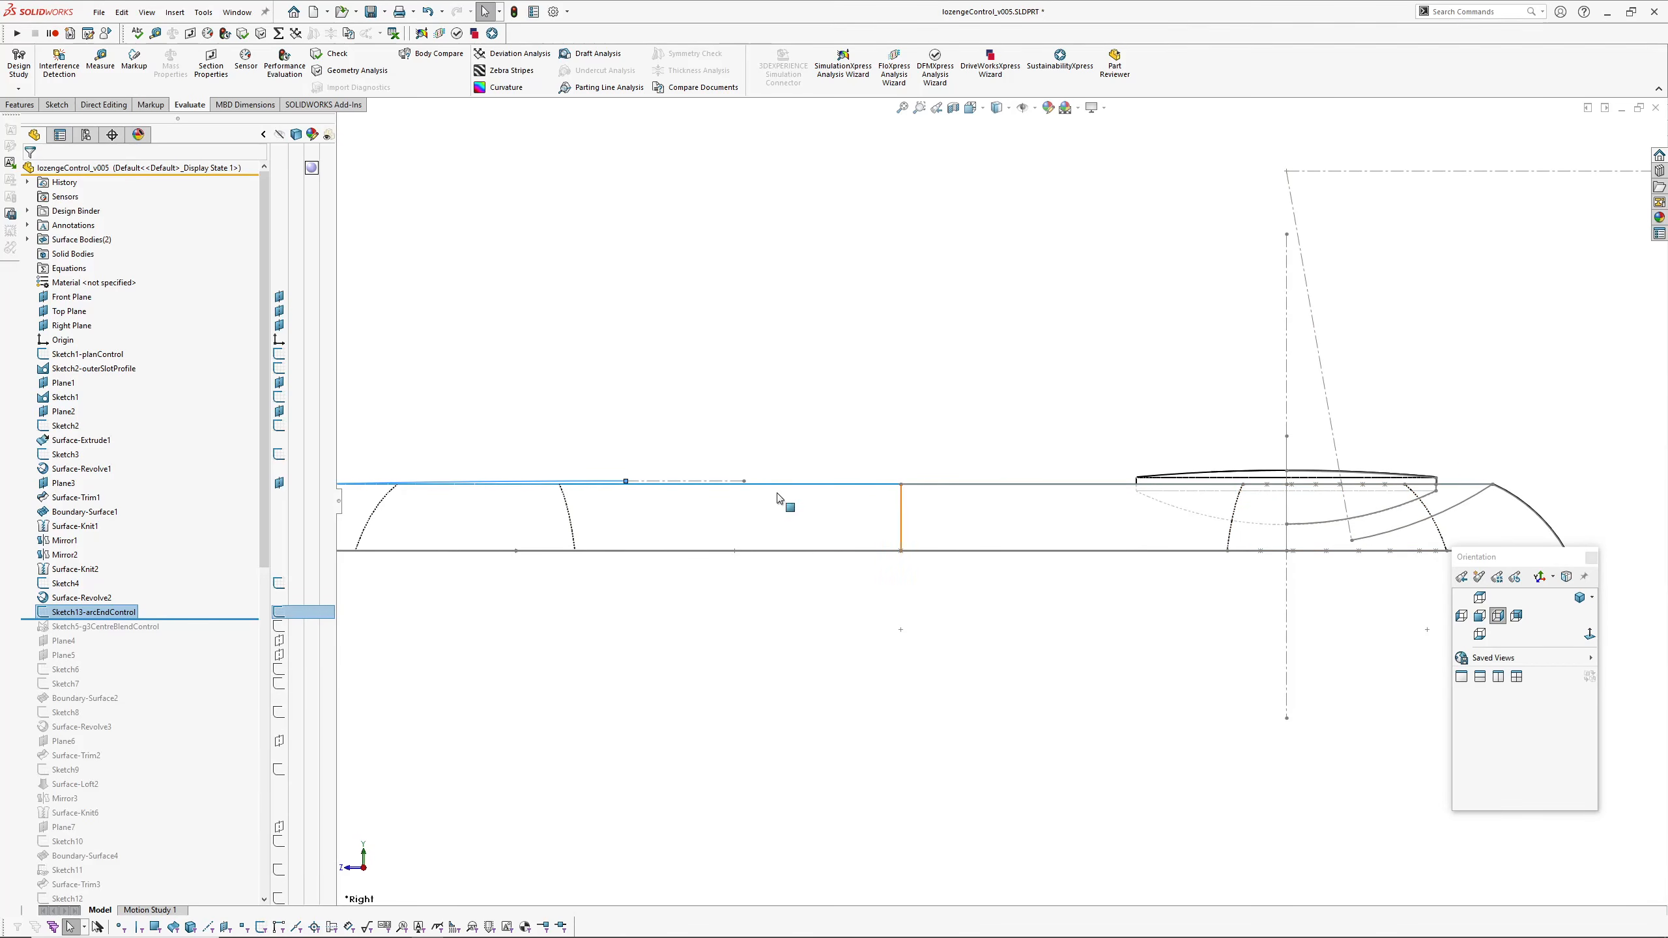
pyautogui.click(814, 688)
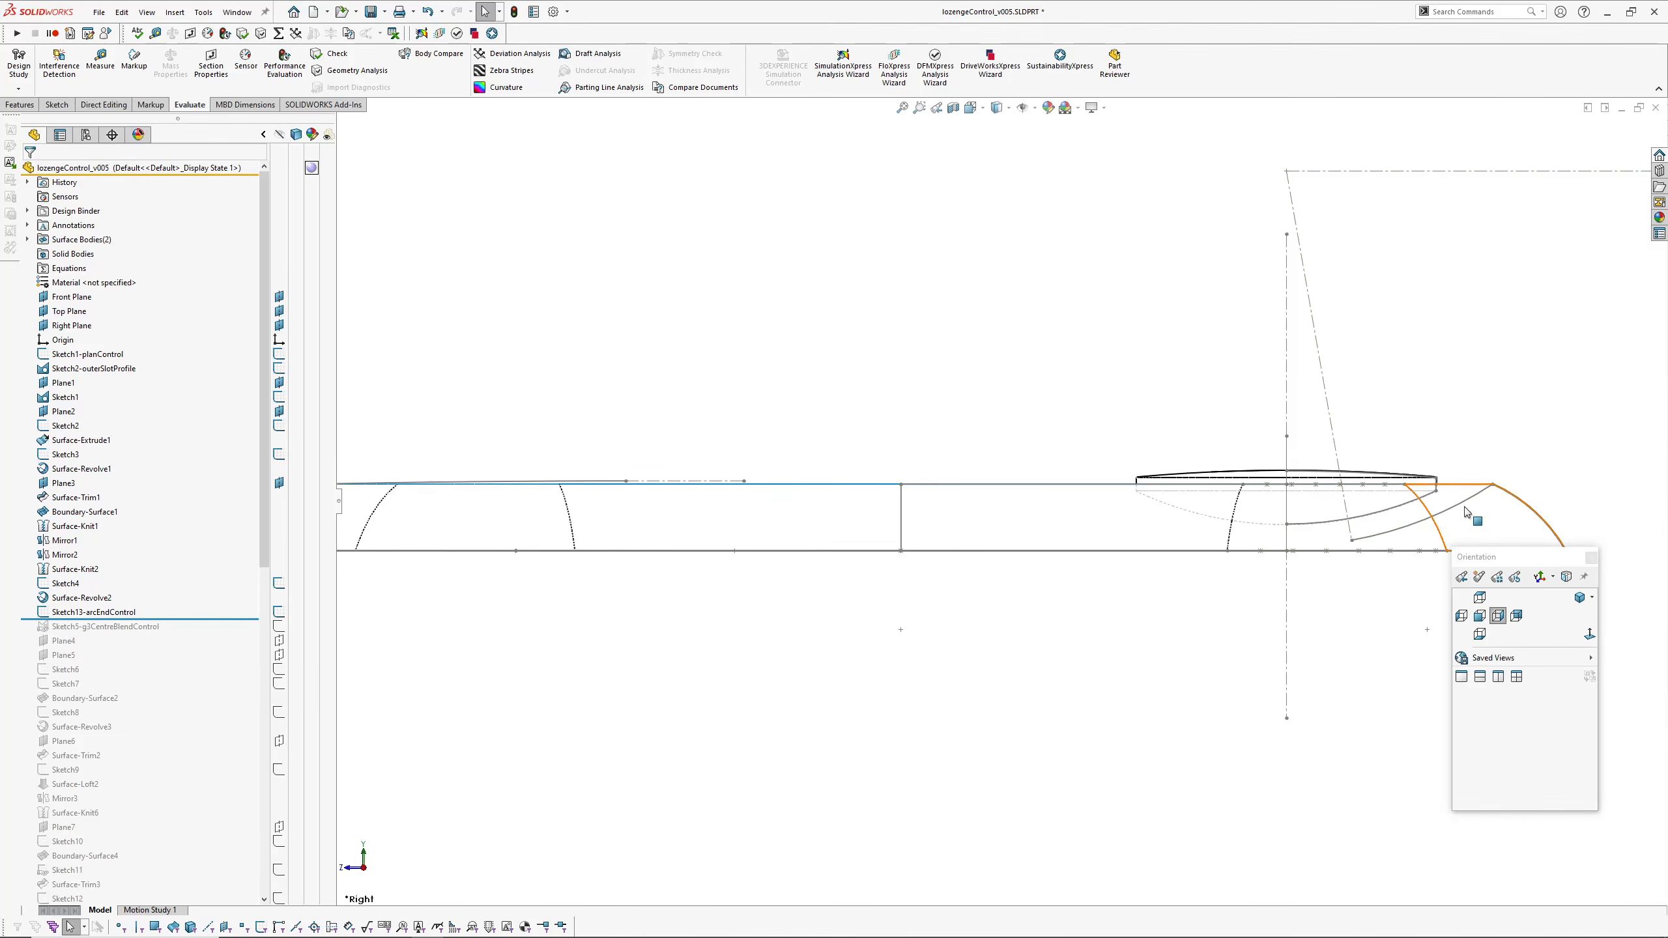
# Step: Roll the history forward past Sketch5-g3CentreBlendControl, open Sketch13-arcEndControl to examine its end-arc dimensions, and close it unchanged
pyautogui.moveTo(174, 620); pyautogui.dragTo(174, 634)
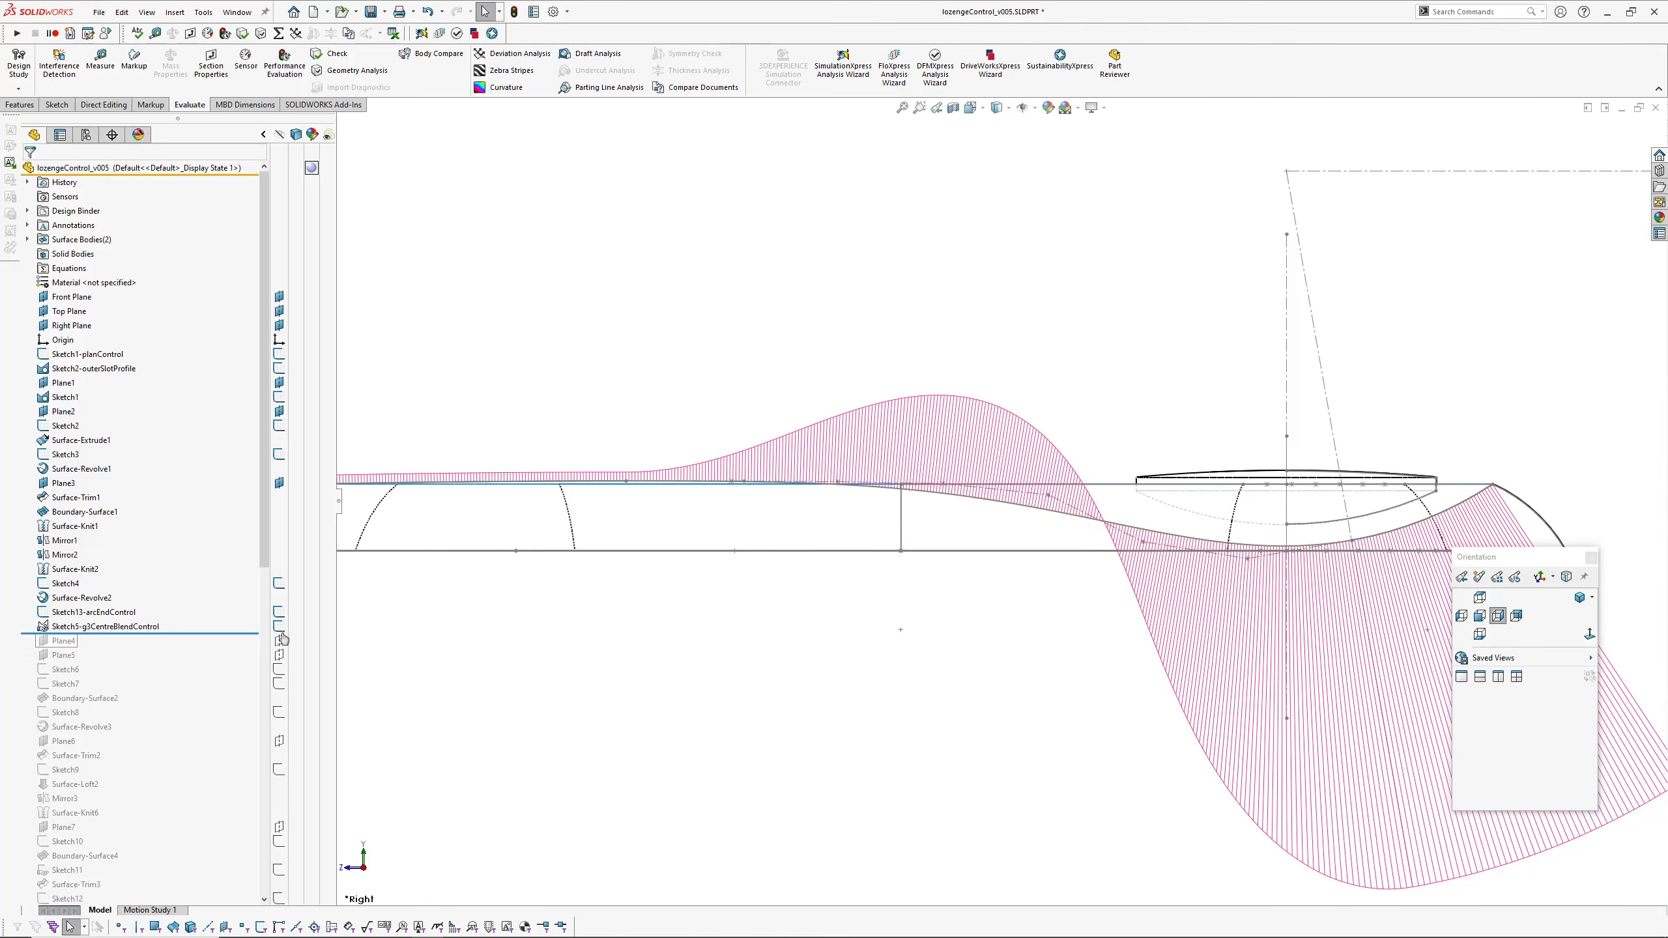
pyautogui.click(108, 614)
pyautogui.click(121, 576)
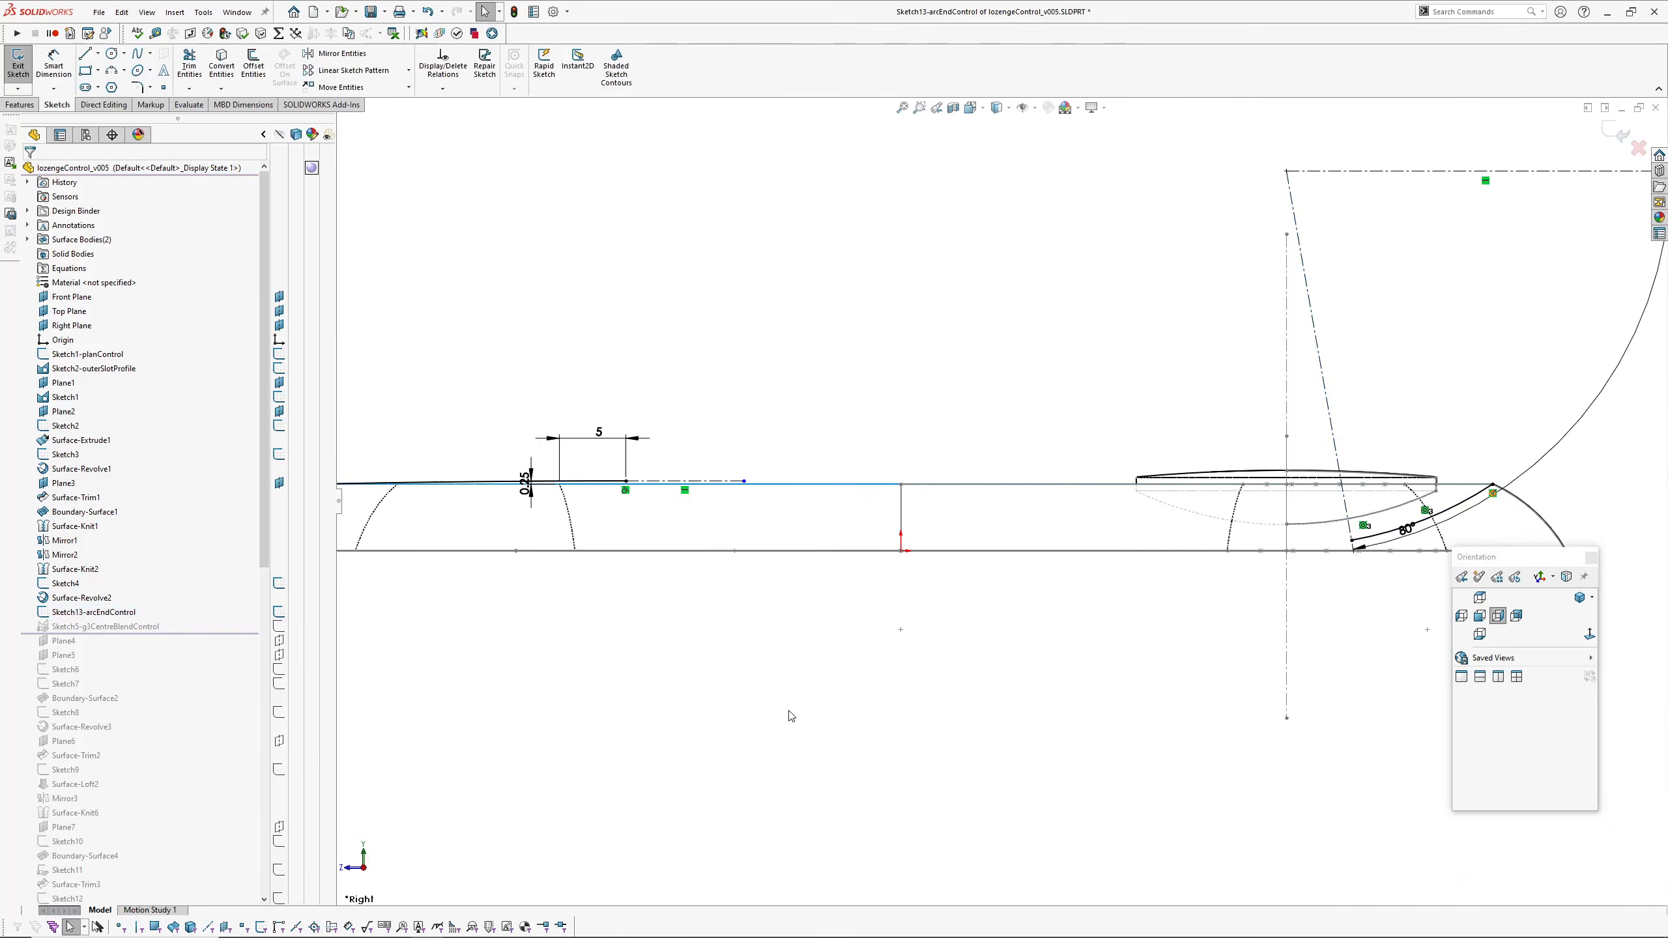
pyautogui.keyDown('ctrl'); pyautogui.moveTo(984, 685); pyautogui.dragTo(876, 694, button='middle'); pyautogui.keyUp('ctrl')
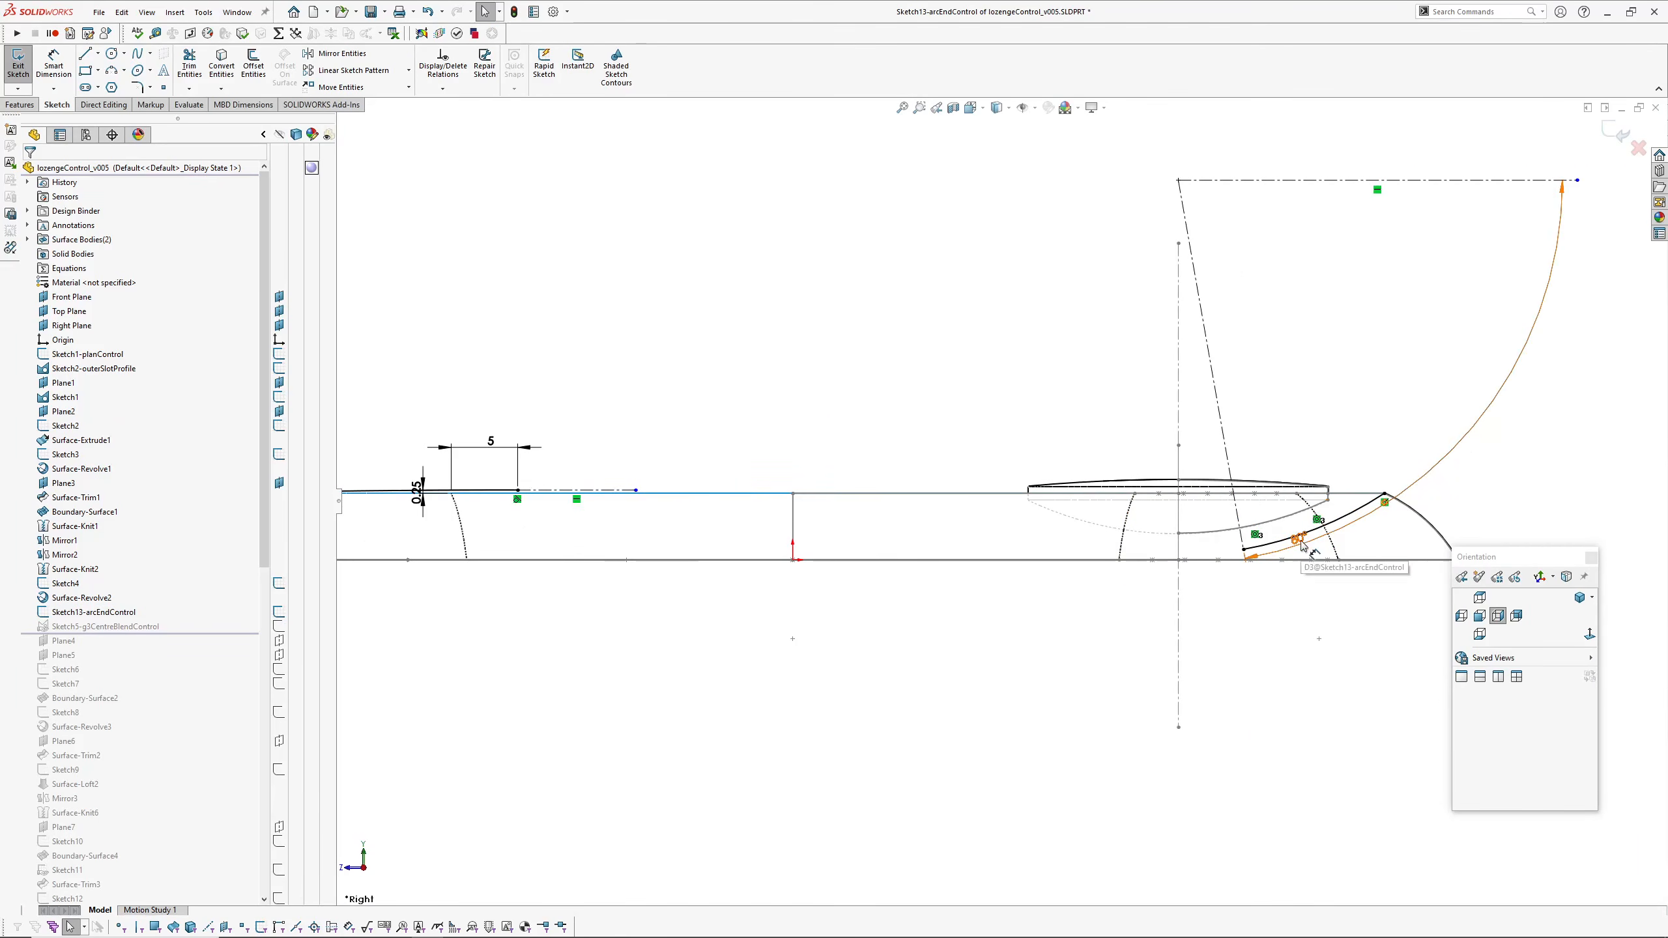
pyautogui.keyDown('ctrl'); pyautogui.moveTo(669, 551); pyautogui.dragTo(793, 533, button='middle'); pyautogui.keyUp('ctrl')
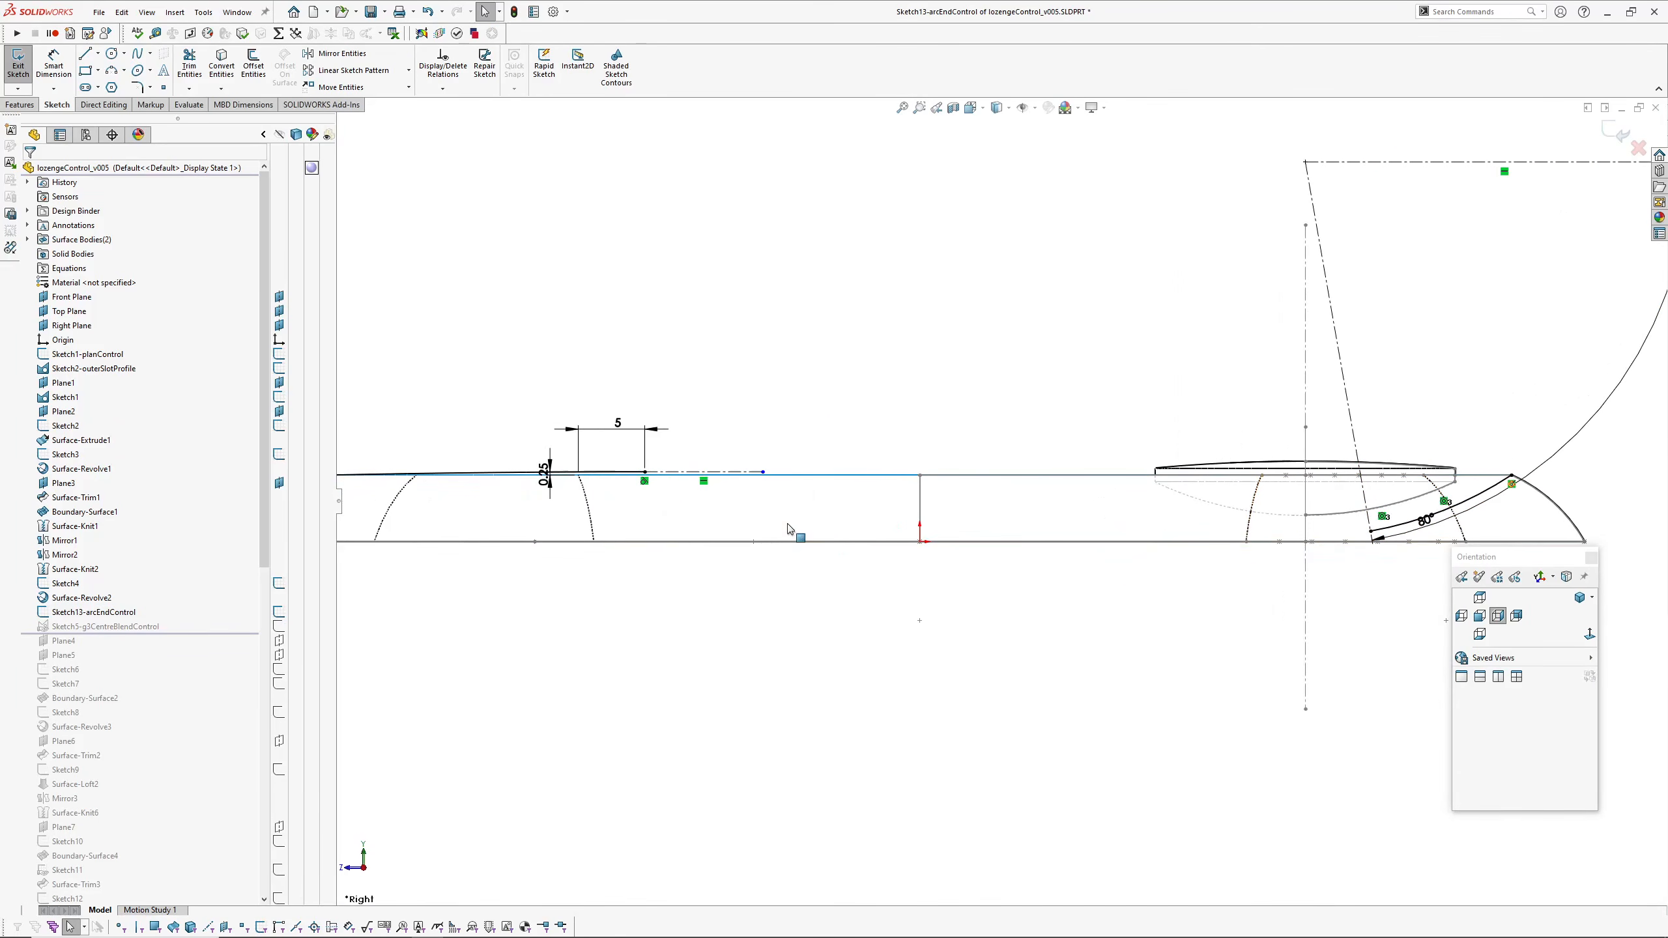
pyautogui.scroll(-2, 554, 468)
pyautogui.scroll(-1, 716, 486)
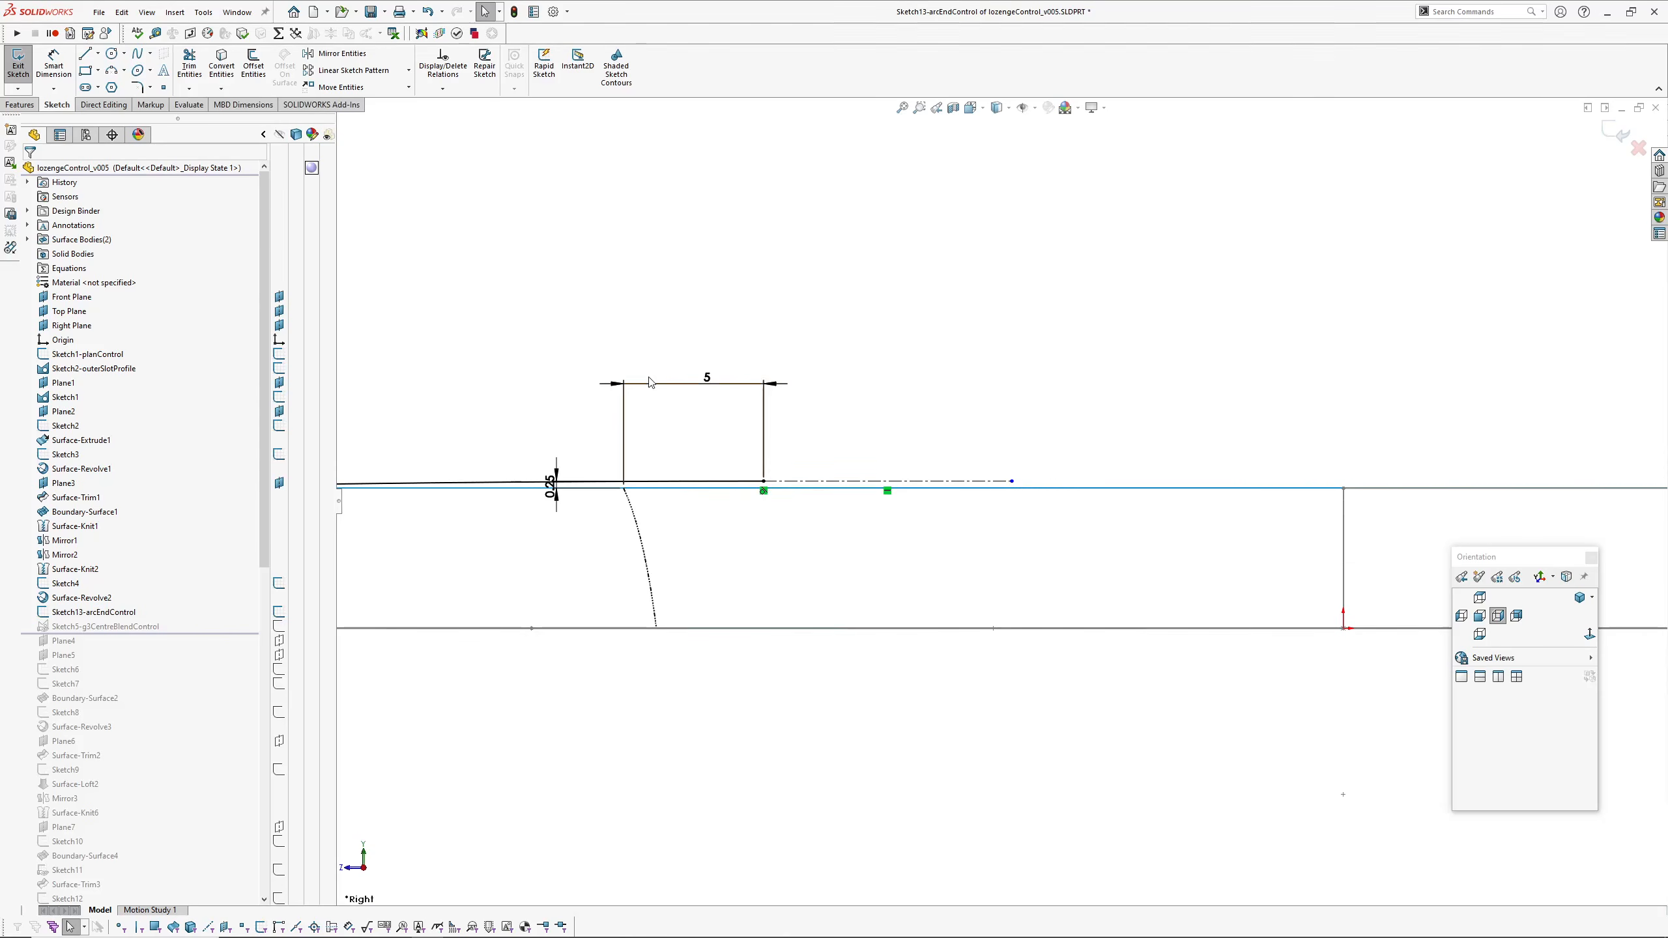
pyautogui.scroll(2, 749, 460)
pyautogui.keyDown('ctrl'); pyautogui.moveTo(746, 492); pyautogui.dragTo(797, 509, button='middle'); pyautogui.keyUp('ctrl')
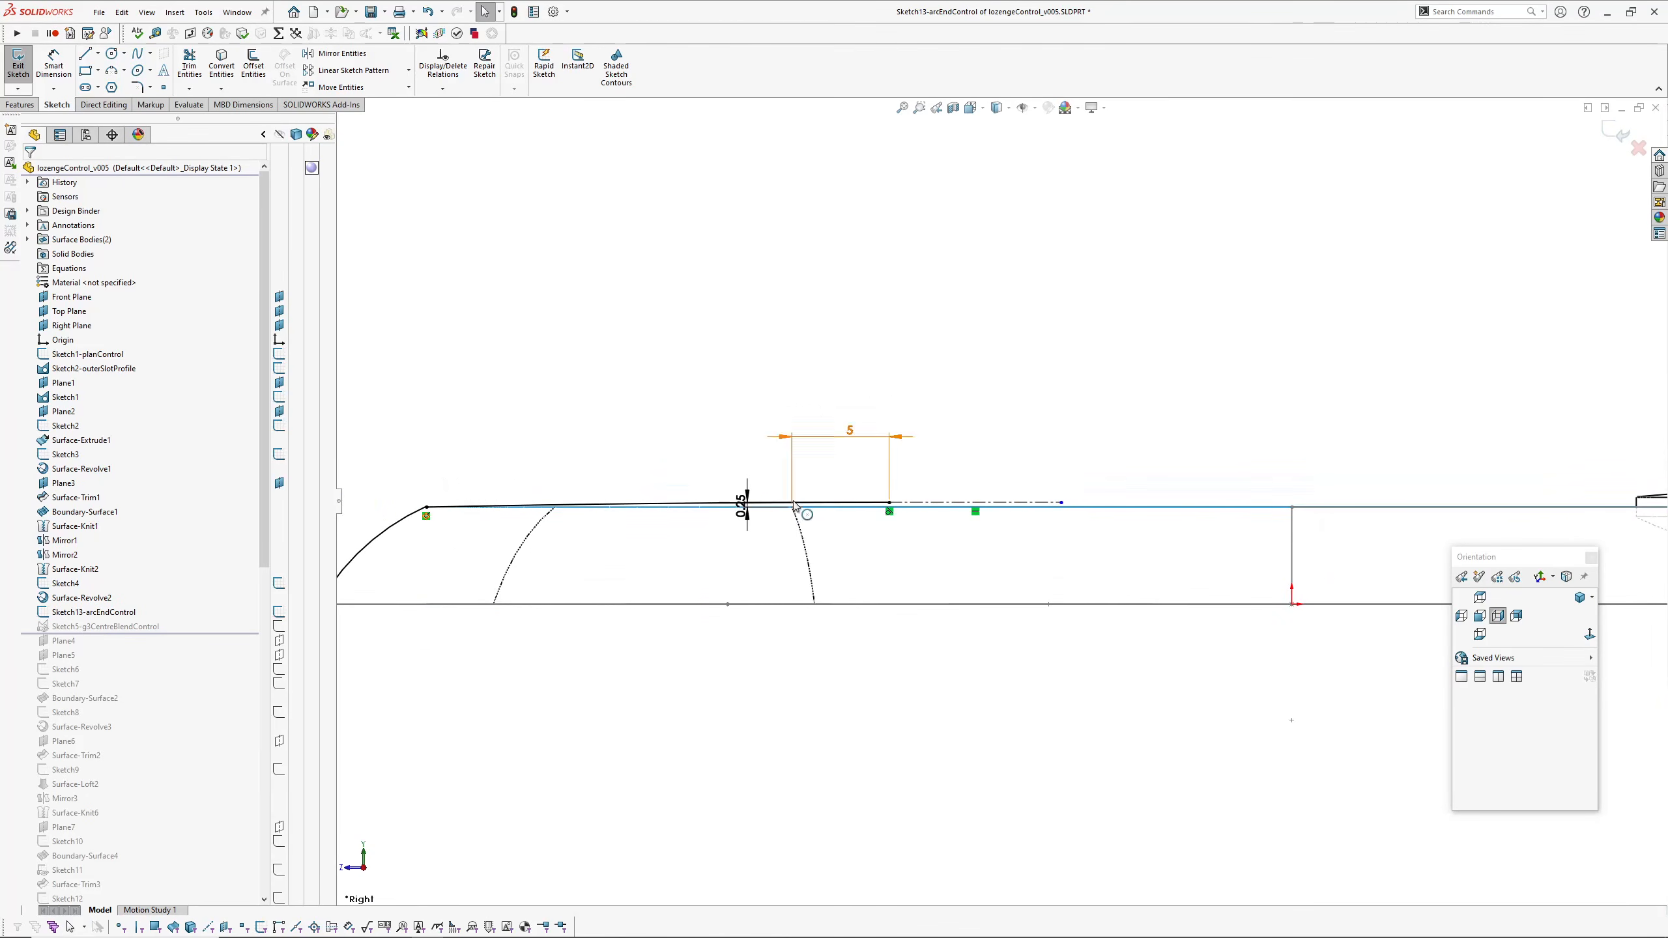
pyautogui.keyDown('ctrl'); pyautogui.moveTo(871, 708); pyautogui.dragTo(821, 706, button='middle'); pyautogui.keyUp('ctrl')
pyautogui.scroll(-2, 723, 552)
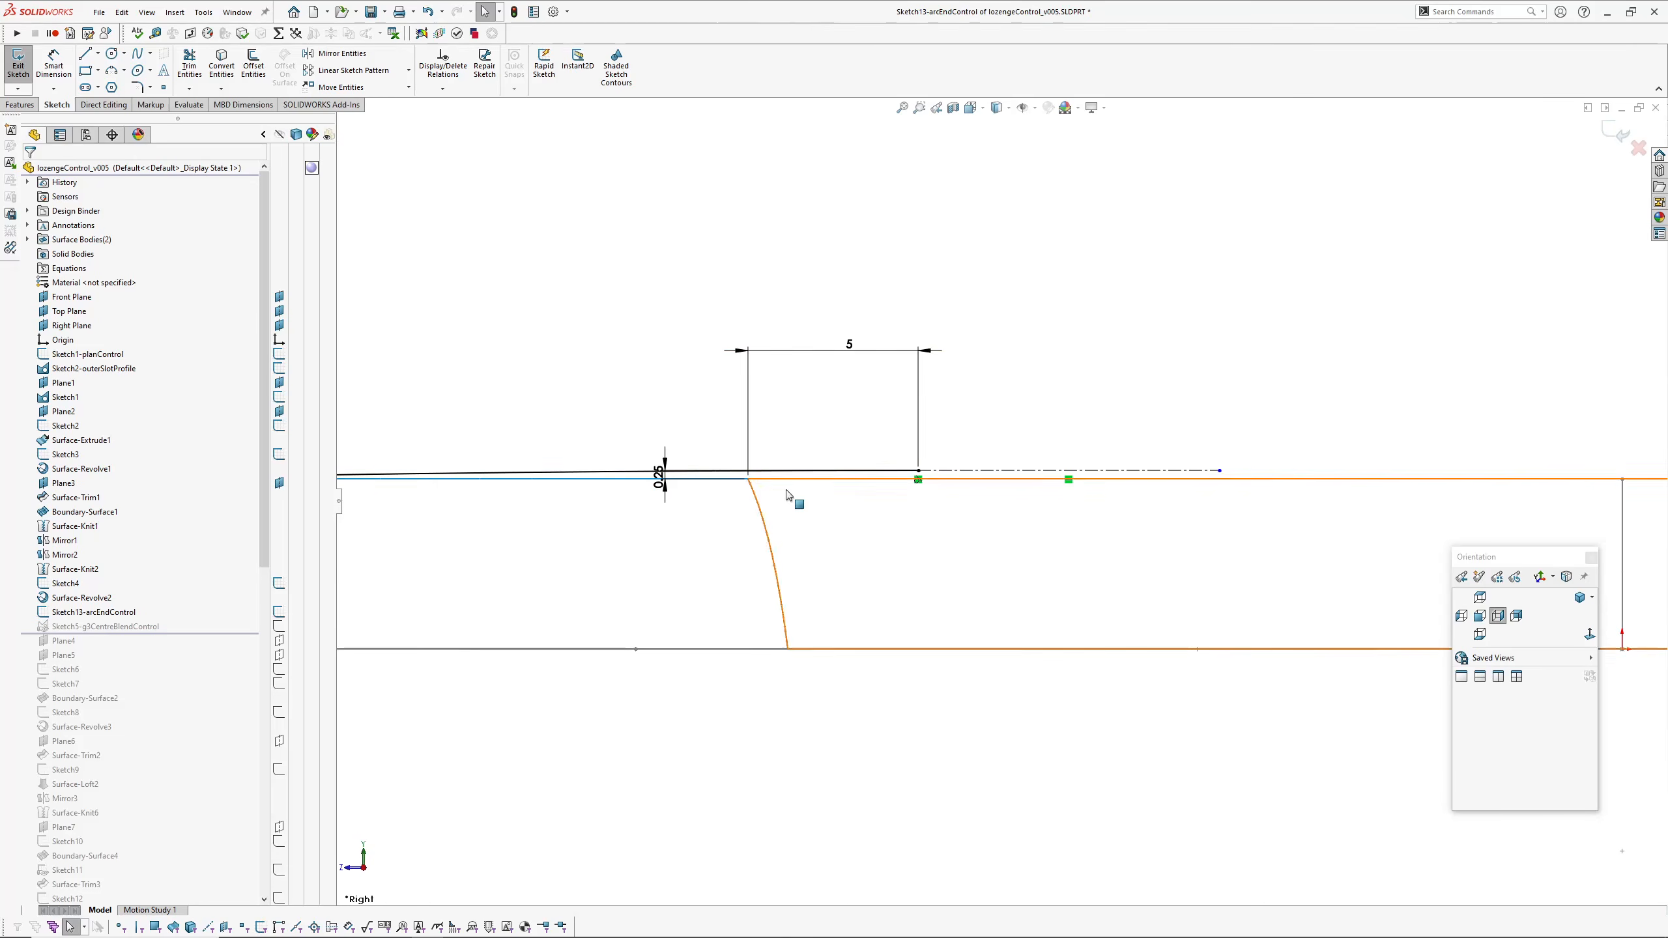
pyautogui.scroll(2, 722, 525)
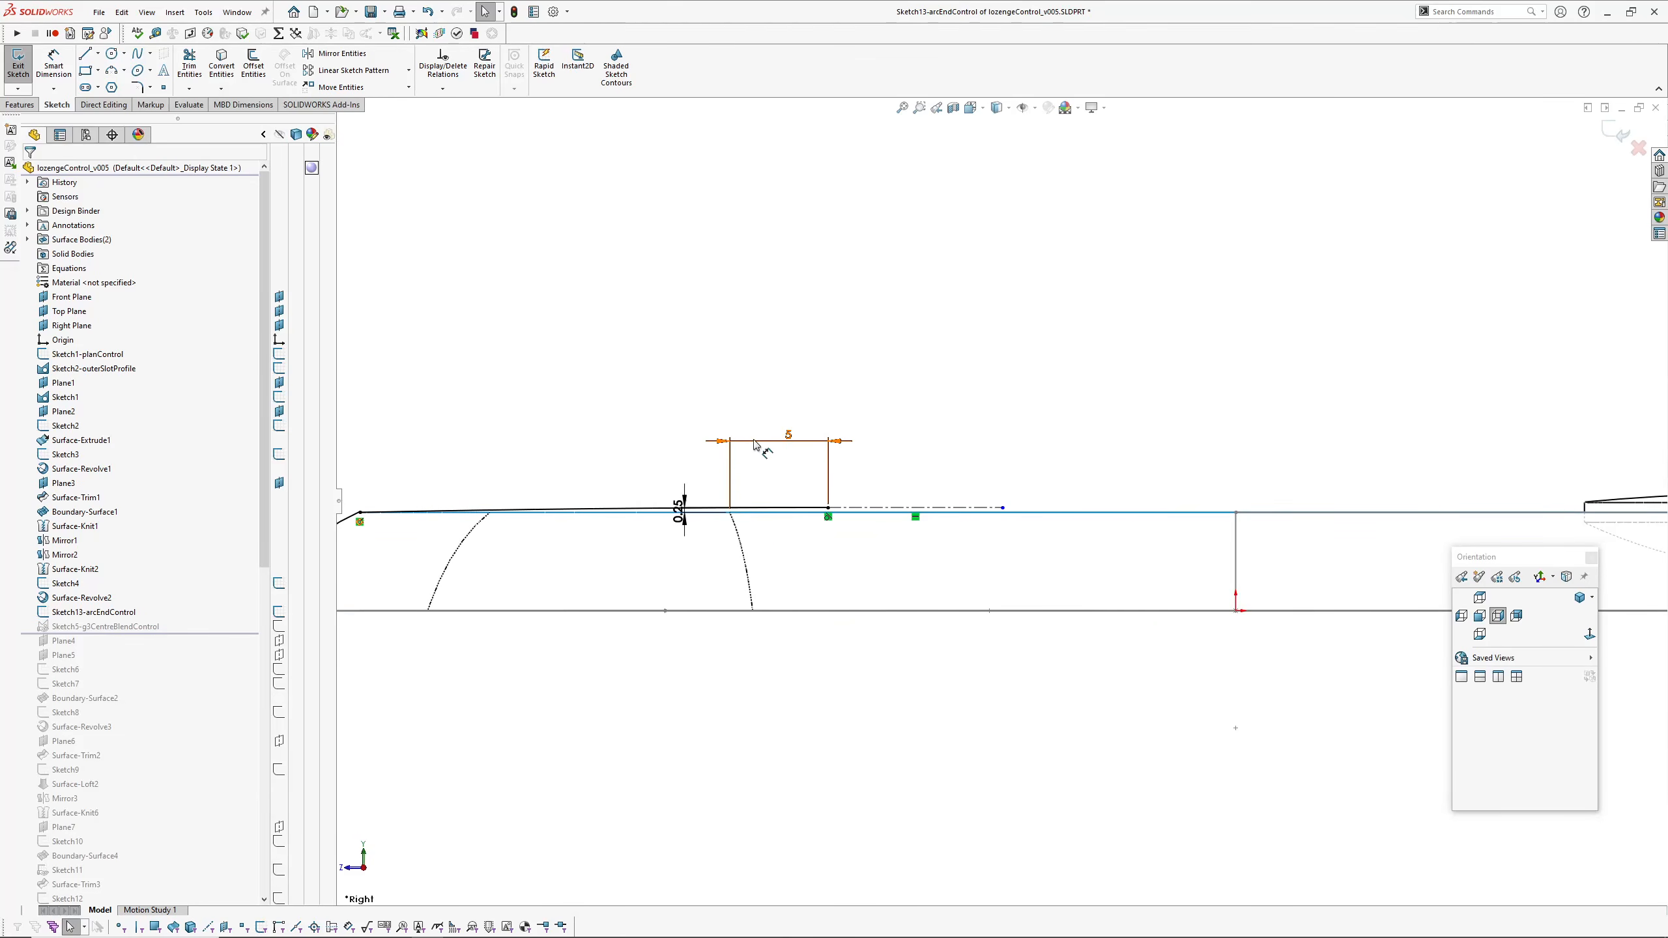
pyautogui.scroll(3, 845, 589)
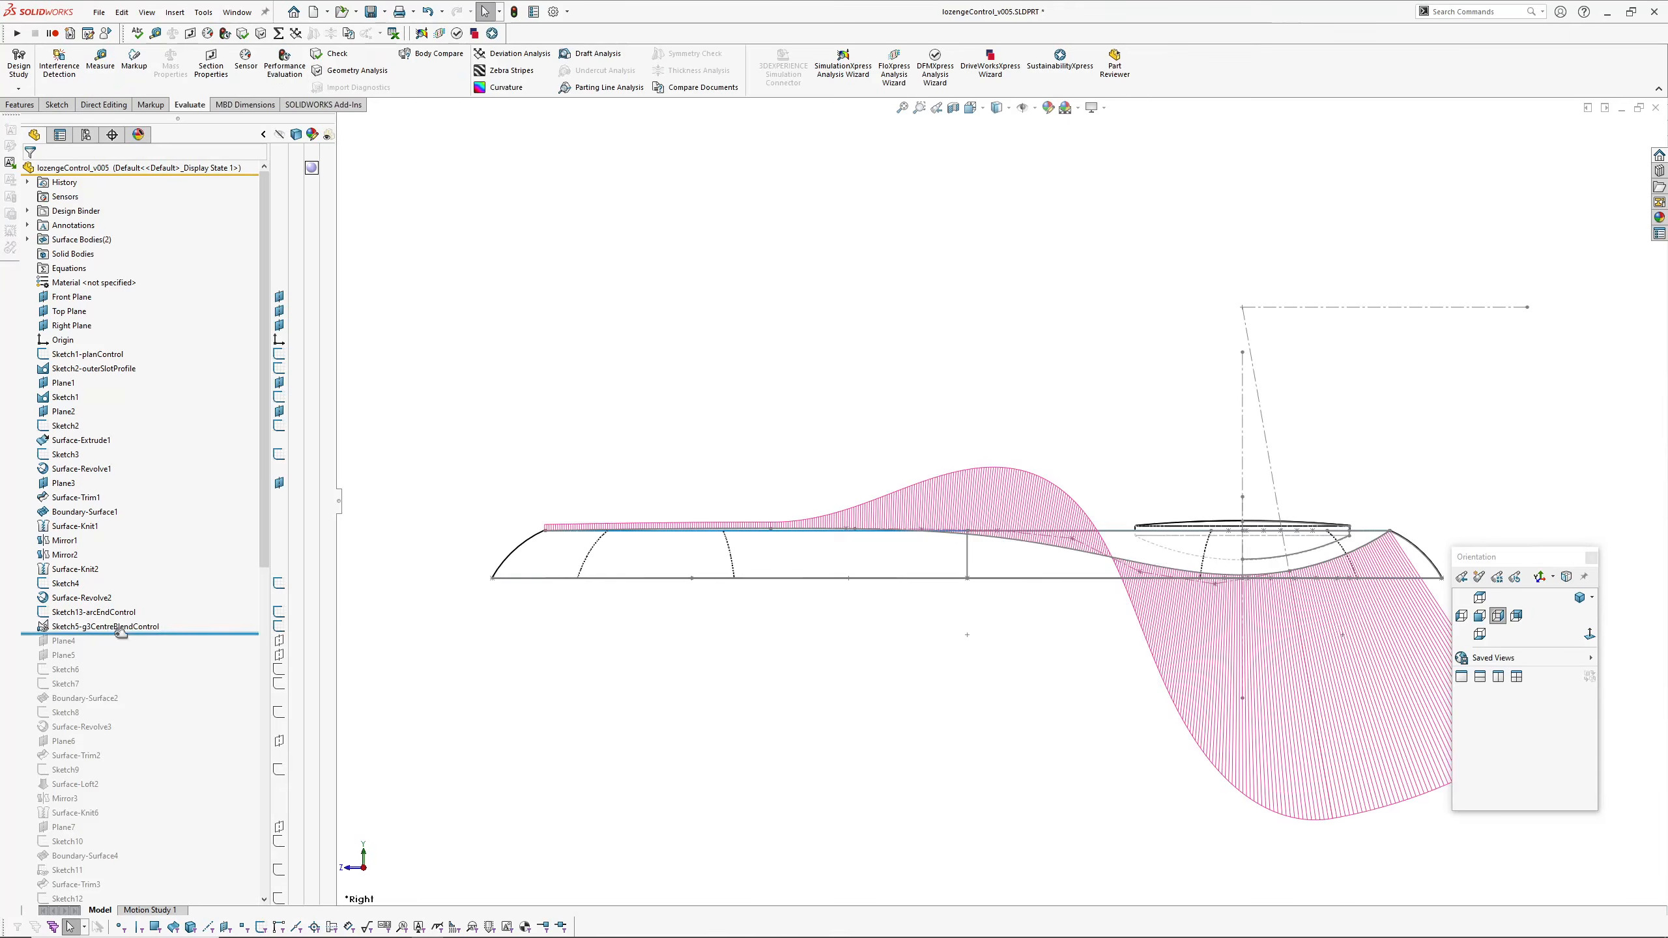
# Step: Open Sketch5-g3CentreBlendControl, examine the blend spline's relations and curvature comb between the end arcs, and close it unchanged
pyautogui.click(119, 628)
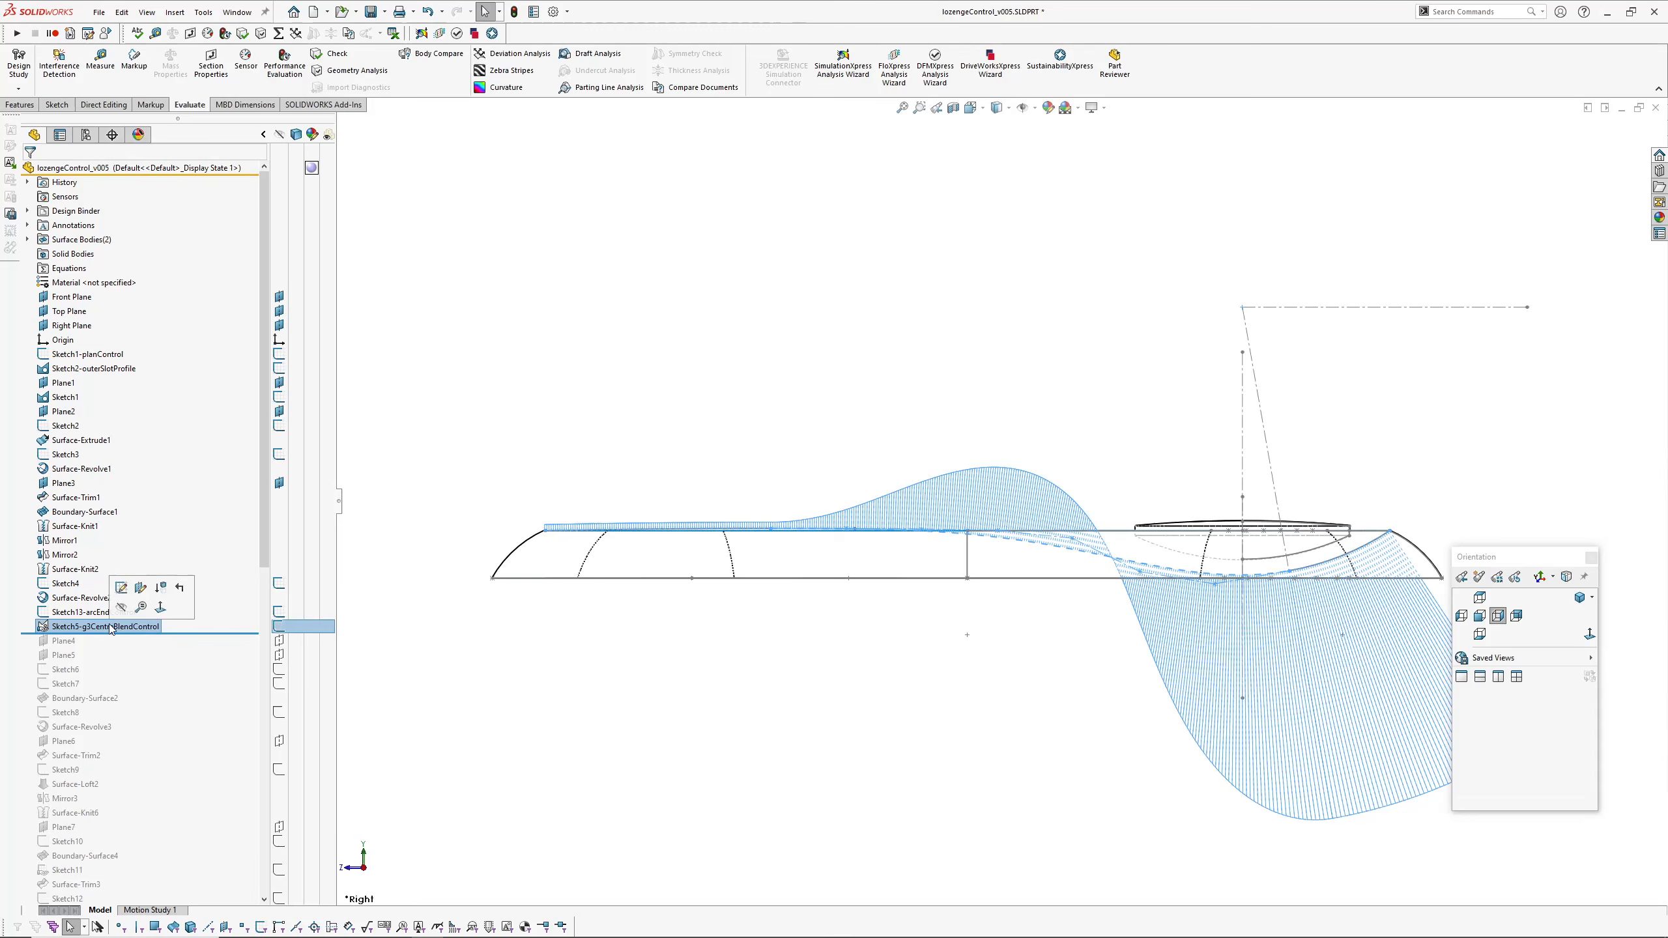
pyautogui.click(120, 589)
pyautogui.keyDown('ctrl'); pyautogui.moveTo(1016, 670); pyautogui.dragTo(1039, 596, button='middle'); pyautogui.keyUp('ctrl')
pyautogui.scroll(-2, 1087, 580)
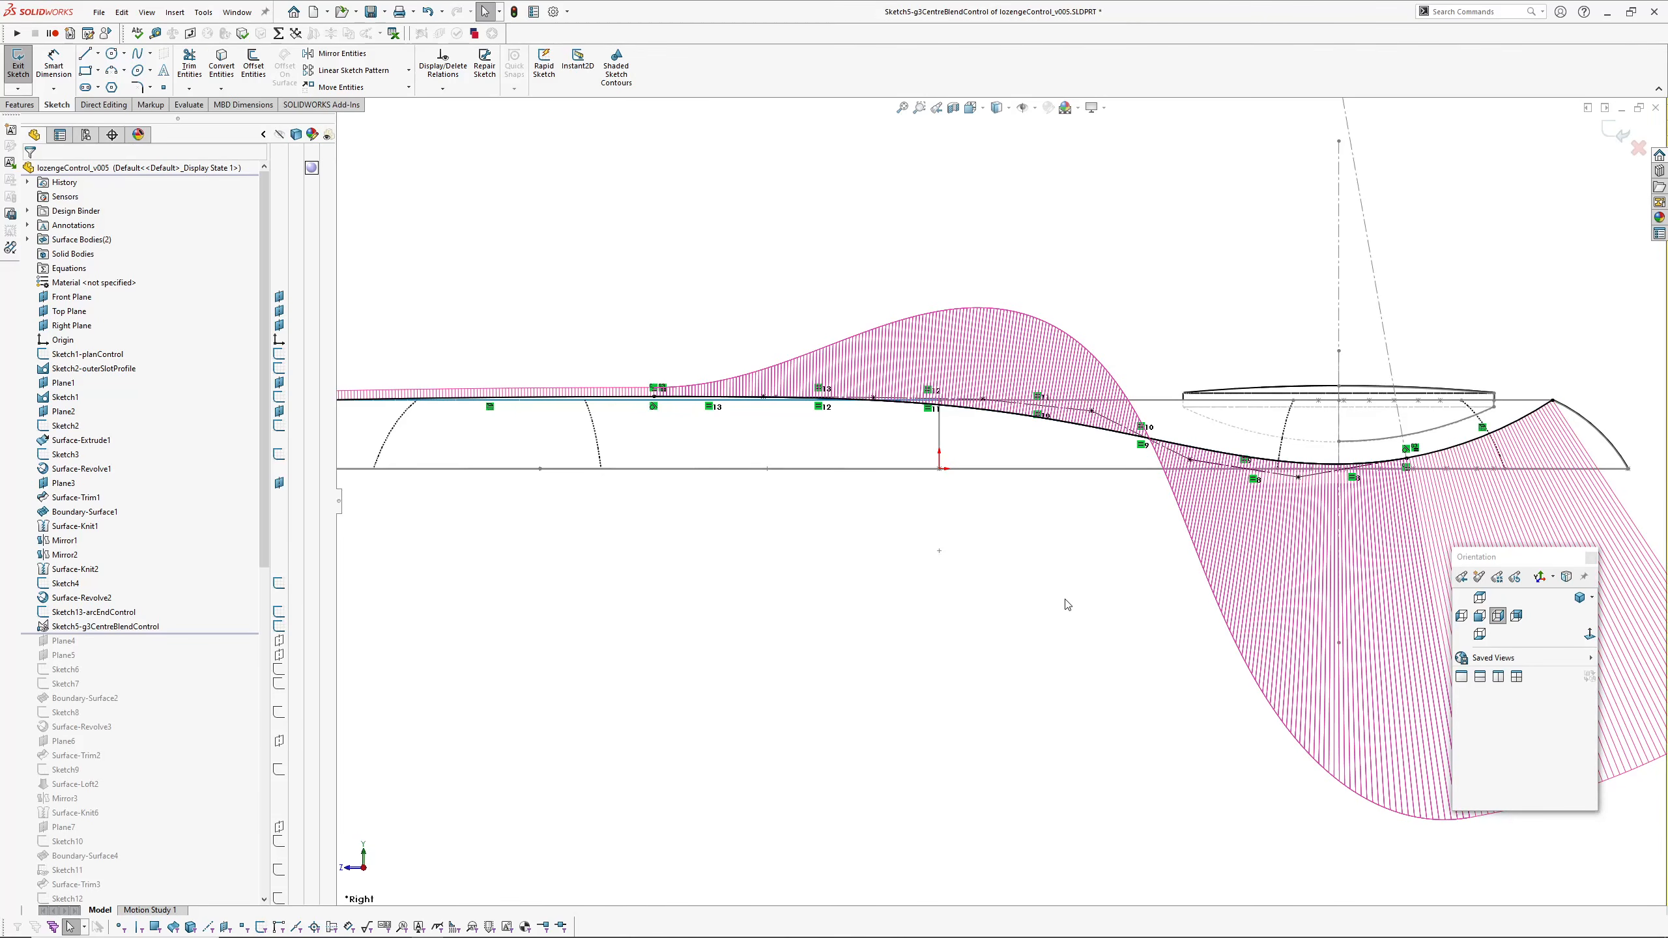
pyautogui.scroll(1, 1066, 601)
pyautogui.keyDown('ctrl'); pyautogui.moveTo(1070, 604); pyautogui.dragTo(1053, 634, button='middle'); pyautogui.keyUp('ctrl')
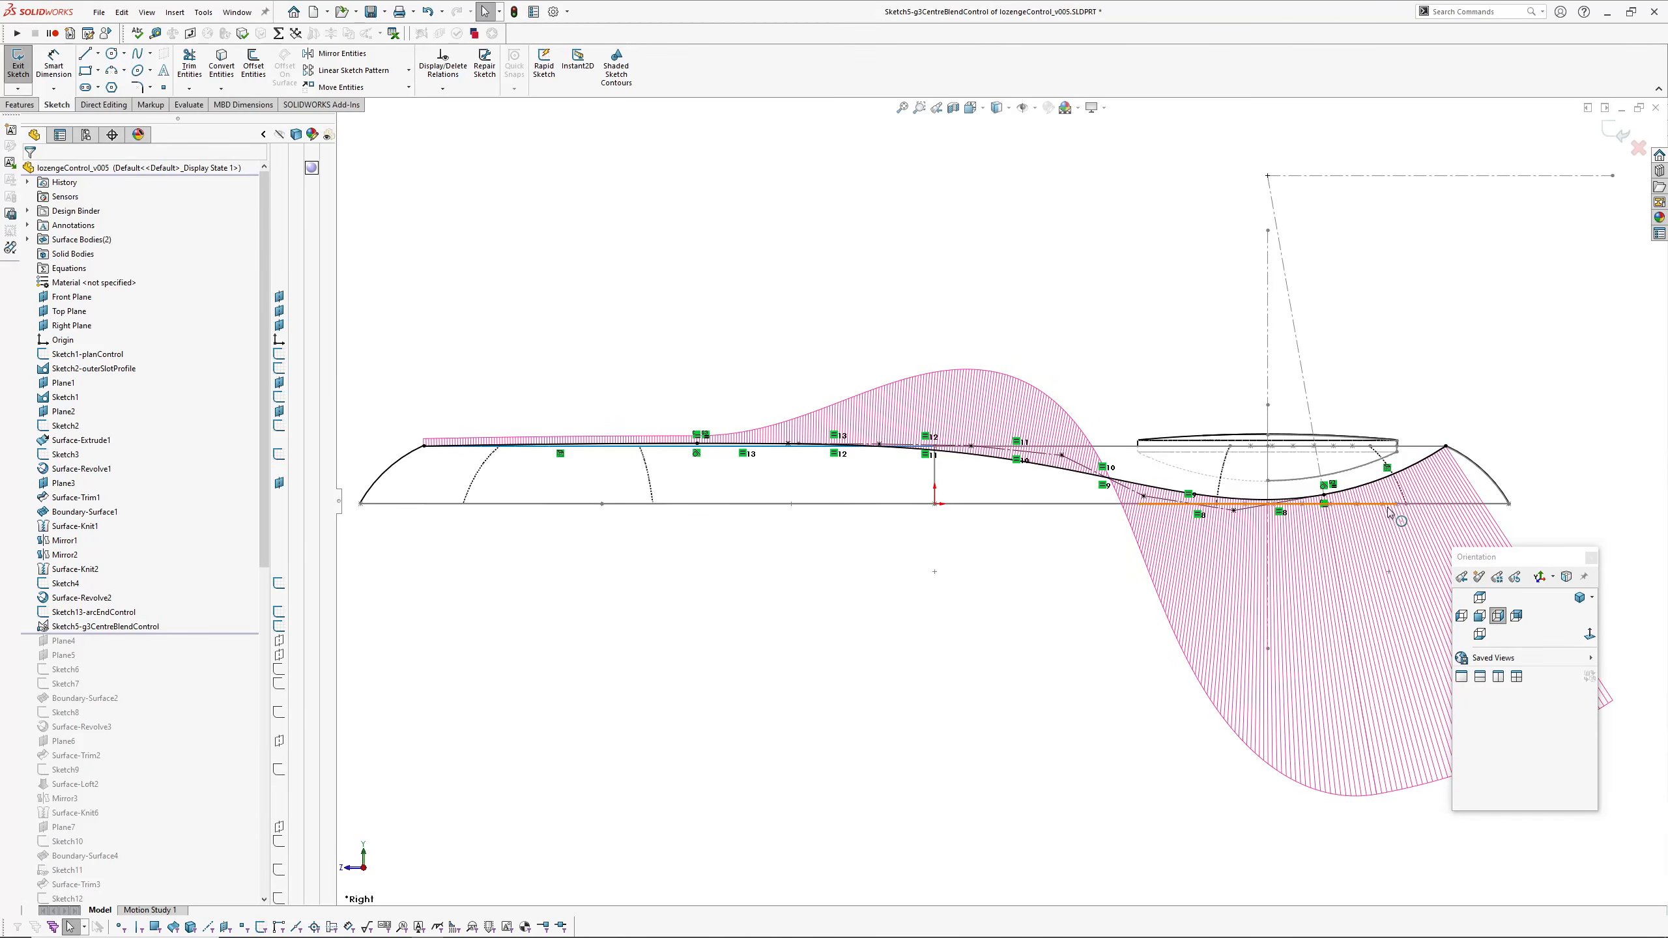
pyautogui.moveTo(1307, 539)
pyautogui.keyDown('ctrl'); pyautogui.mouseDown(button='middle')
pyautogui.moveTo(1263, 467)
pyautogui.moveTo(1225, 470)
pyautogui.mouseUp(button='middle'); pyautogui.keyUp('ctrl')
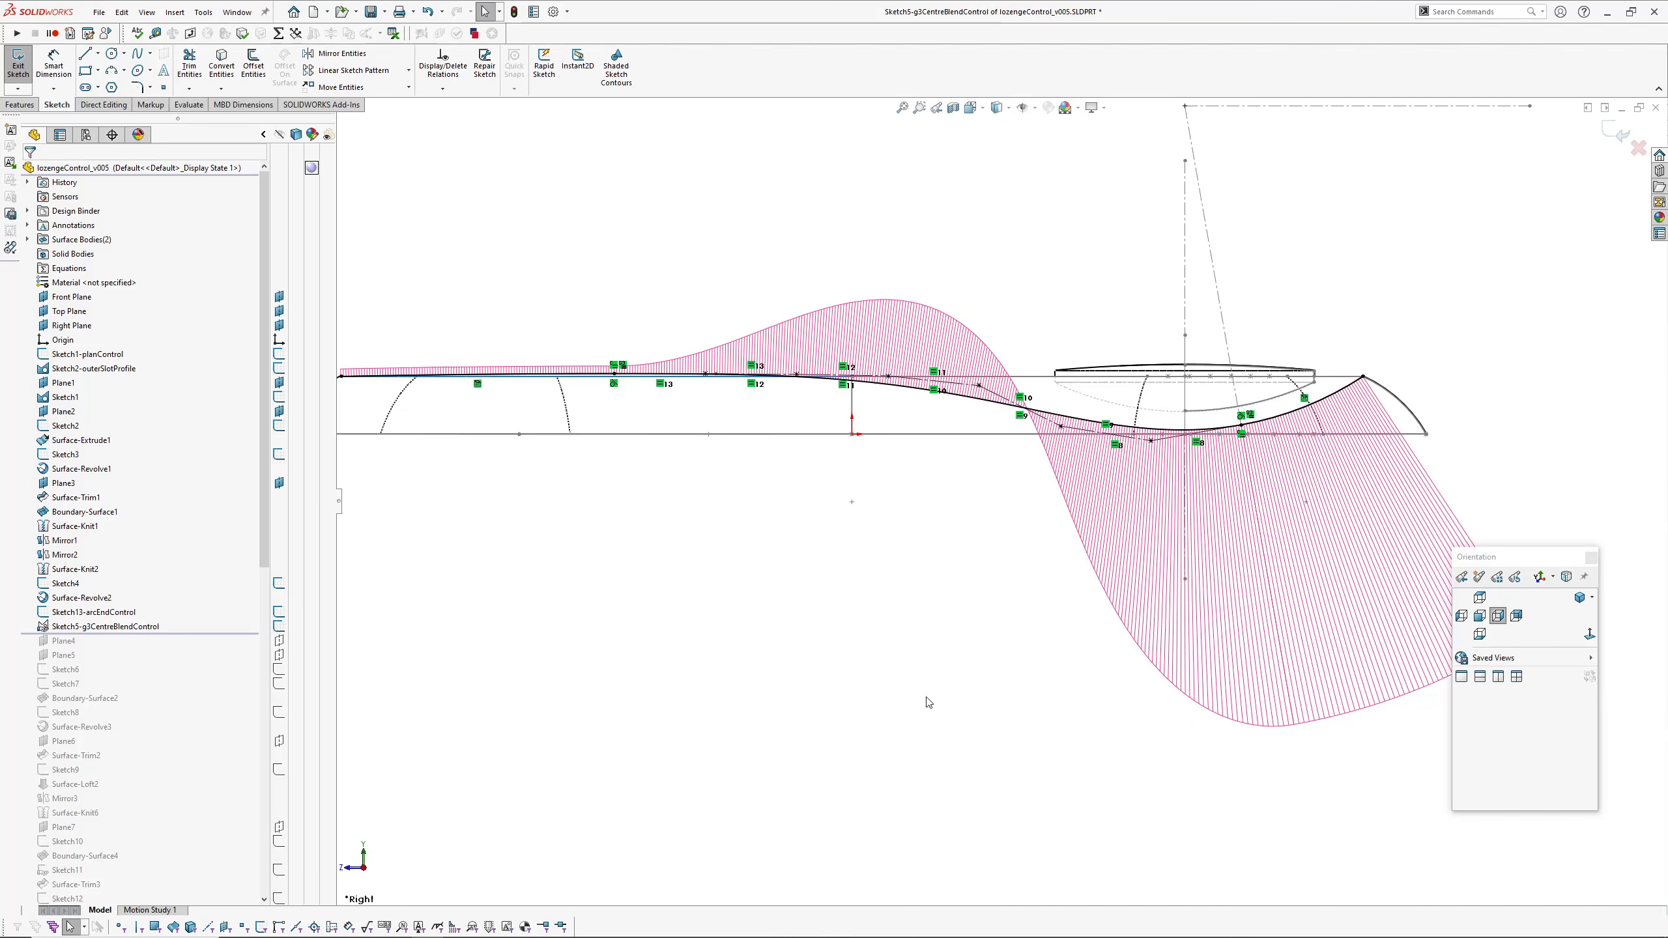
pyautogui.keyDown('ctrl'); pyautogui.moveTo(902, 613); pyautogui.dragTo(937, 655, button='middle'); pyautogui.keyUp('ctrl')
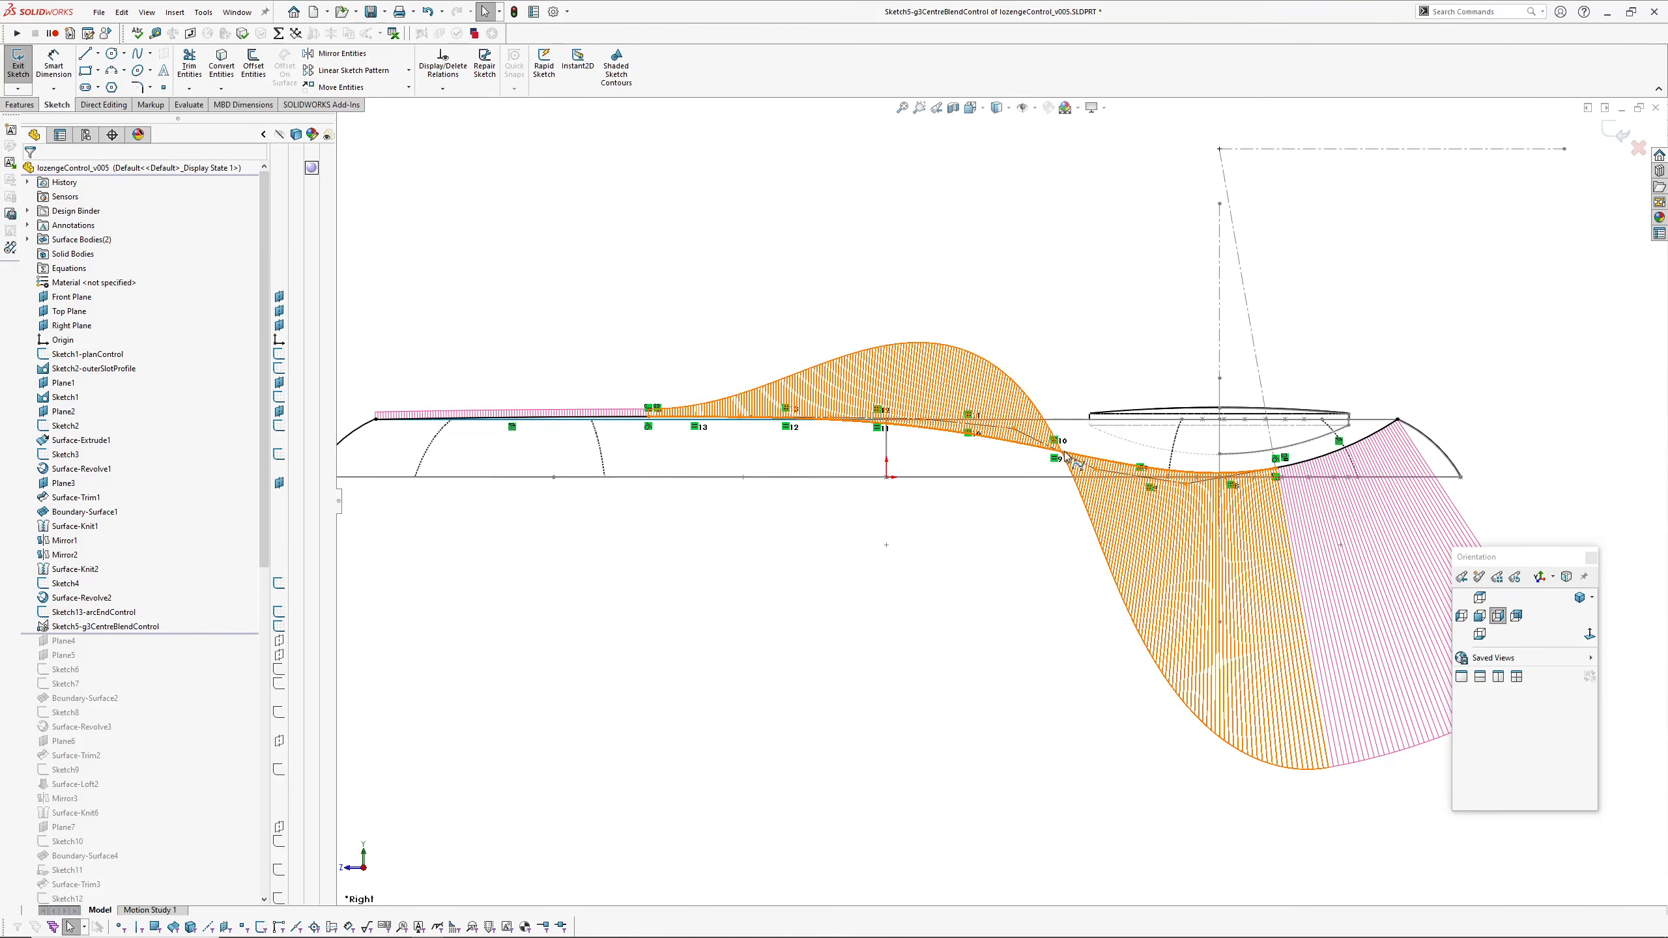
pyautogui.click(1616, 132)
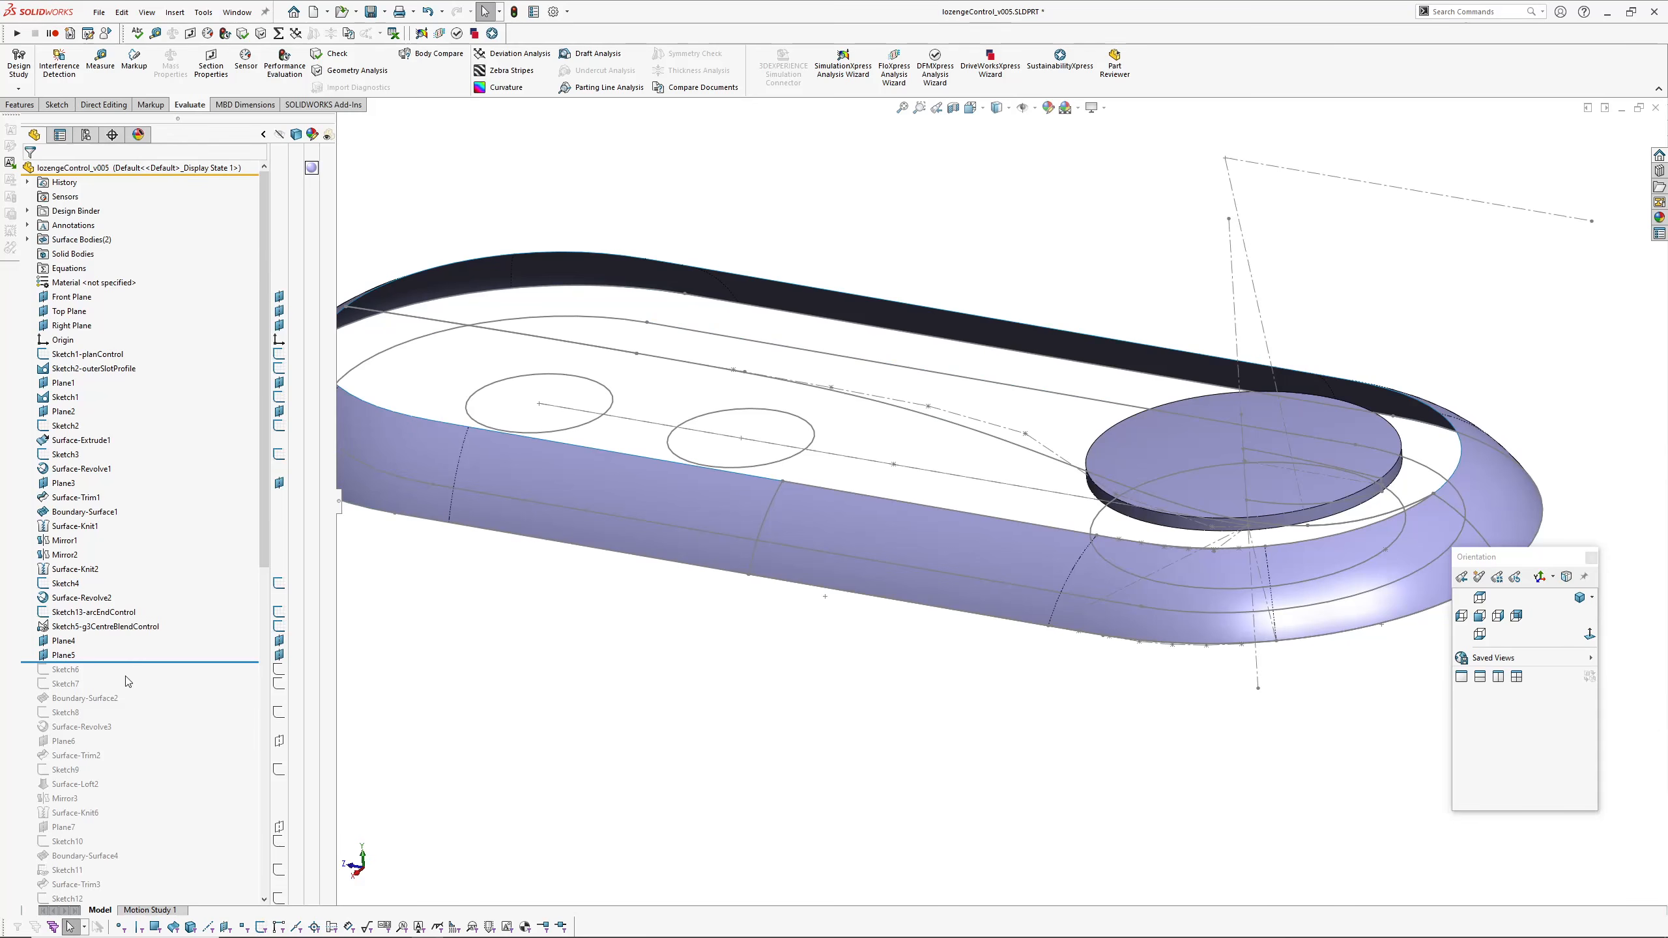
# Step: Roll the history forward past Sketch6 and Sketch7, and hide the revolved disc surface
pyautogui.moveTo(158, 663); pyautogui.dragTo(151, 690)
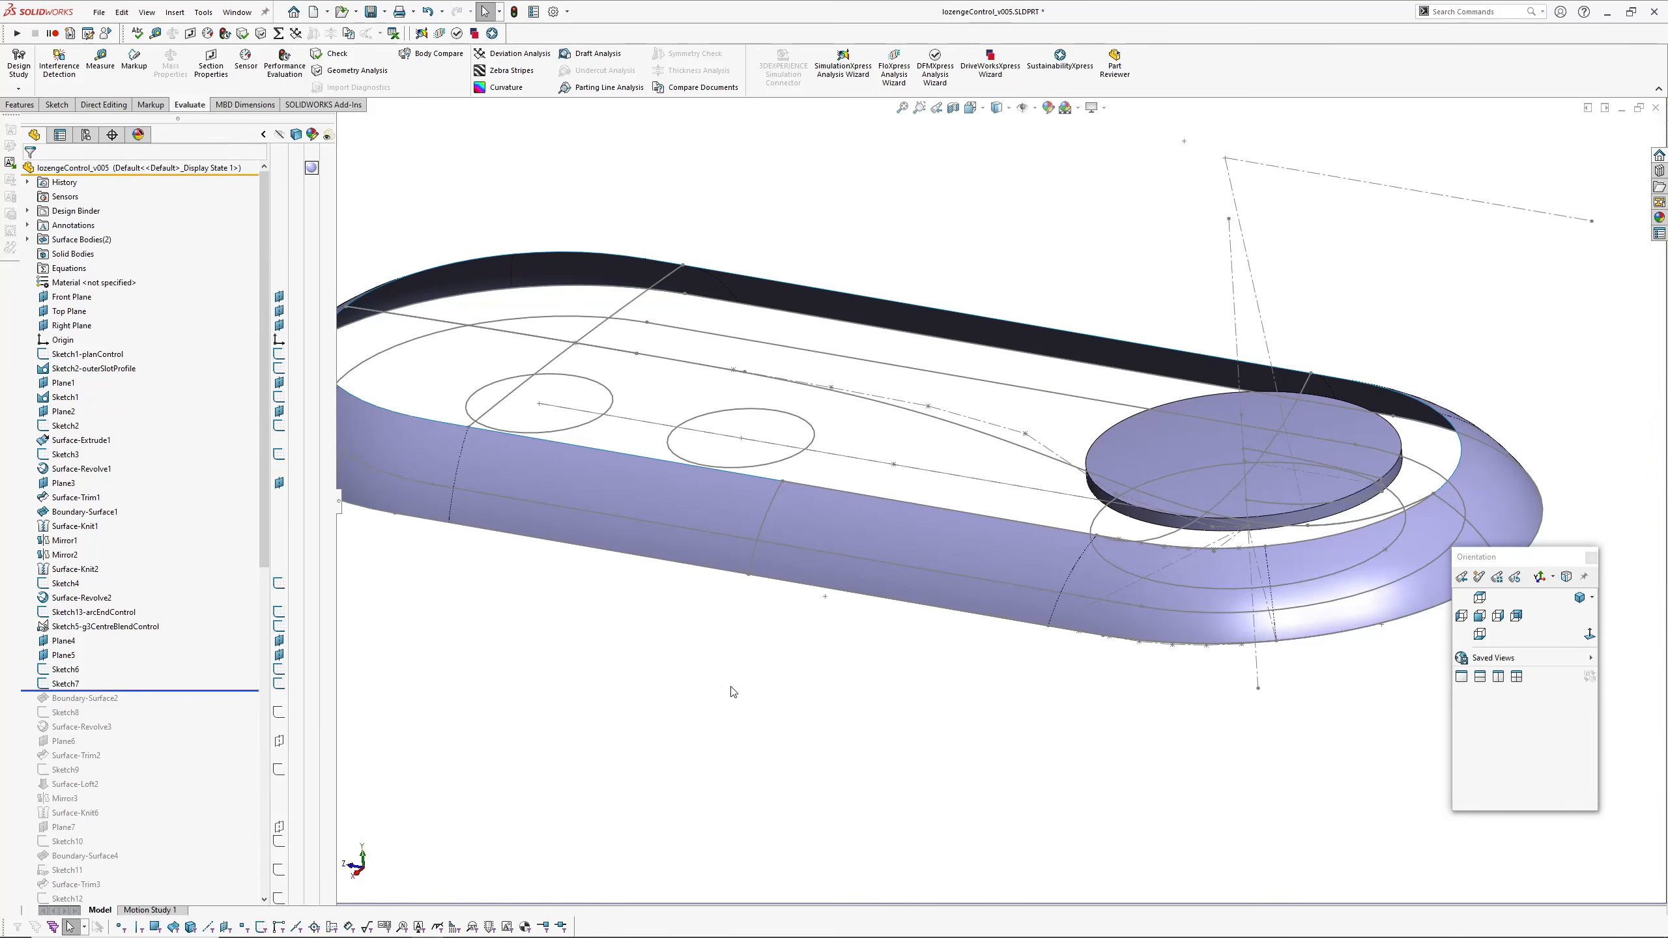
pyautogui.scroll(3, 734, 690)
pyautogui.moveTo(813, 644); pyautogui.dragTo(812, 707, button='middle')
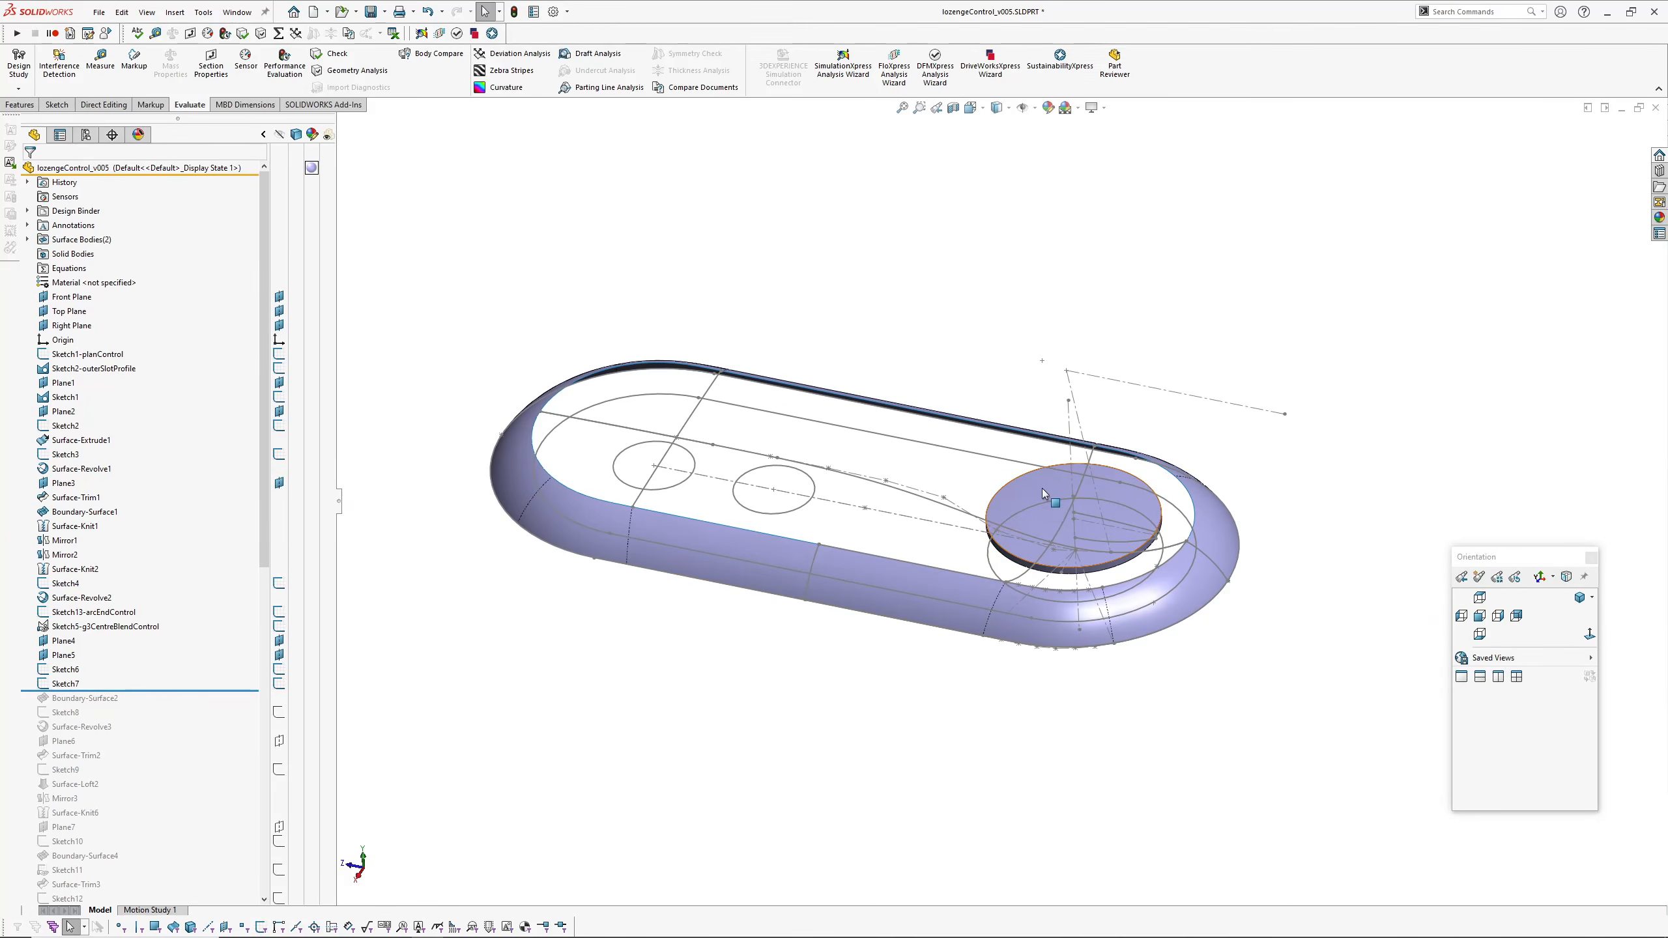
pyautogui.press('Tab')
# Step: Select the Sketch6 and Sketch7 cross curves together to examine how they span the opening, and clear the selection
pyautogui.keyDown('ctrl'); pyautogui.moveTo(903, 558); pyautogui.dragTo(931, 542, button='middle'); pyautogui.keyUp('ctrl')
pyautogui.moveTo(931, 542)
pyautogui.mouseDown(button='middle')
pyautogui.moveTo(931, 567)
pyautogui.moveTo(903, 526)
pyautogui.moveTo(887, 580)
pyautogui.moveTo(897, 439)
pyautogui.moveTo(799, 447)
pyautogui.moveTo(635, 608)
pyautogui.mouseUp(button='middle')
pyautogui.click(697, 425)
pyautogui.keyDown('ctrl'); pyautogui.click(1019, 559); pyautogui.keyUp('ctrl')
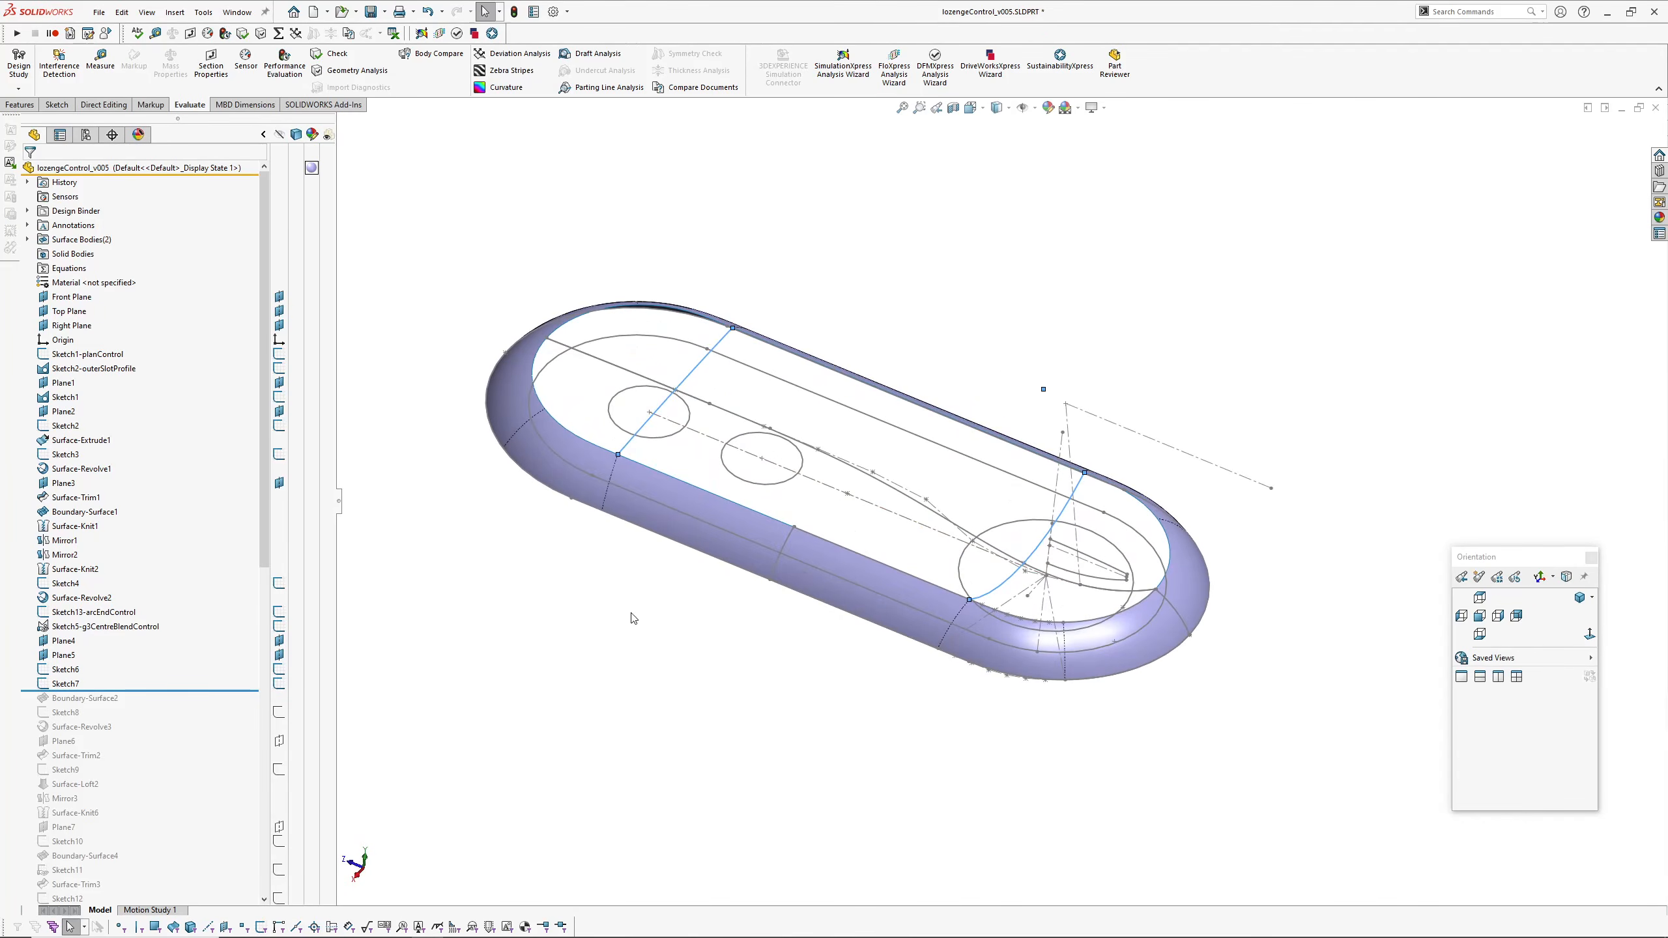
pyautogui.click(559, 695)
# Step: Open Sketch6 to examine the straight cross line's relations to the rim edges and centre curve, and close it unchanged
pyautogui.click(59, 670)
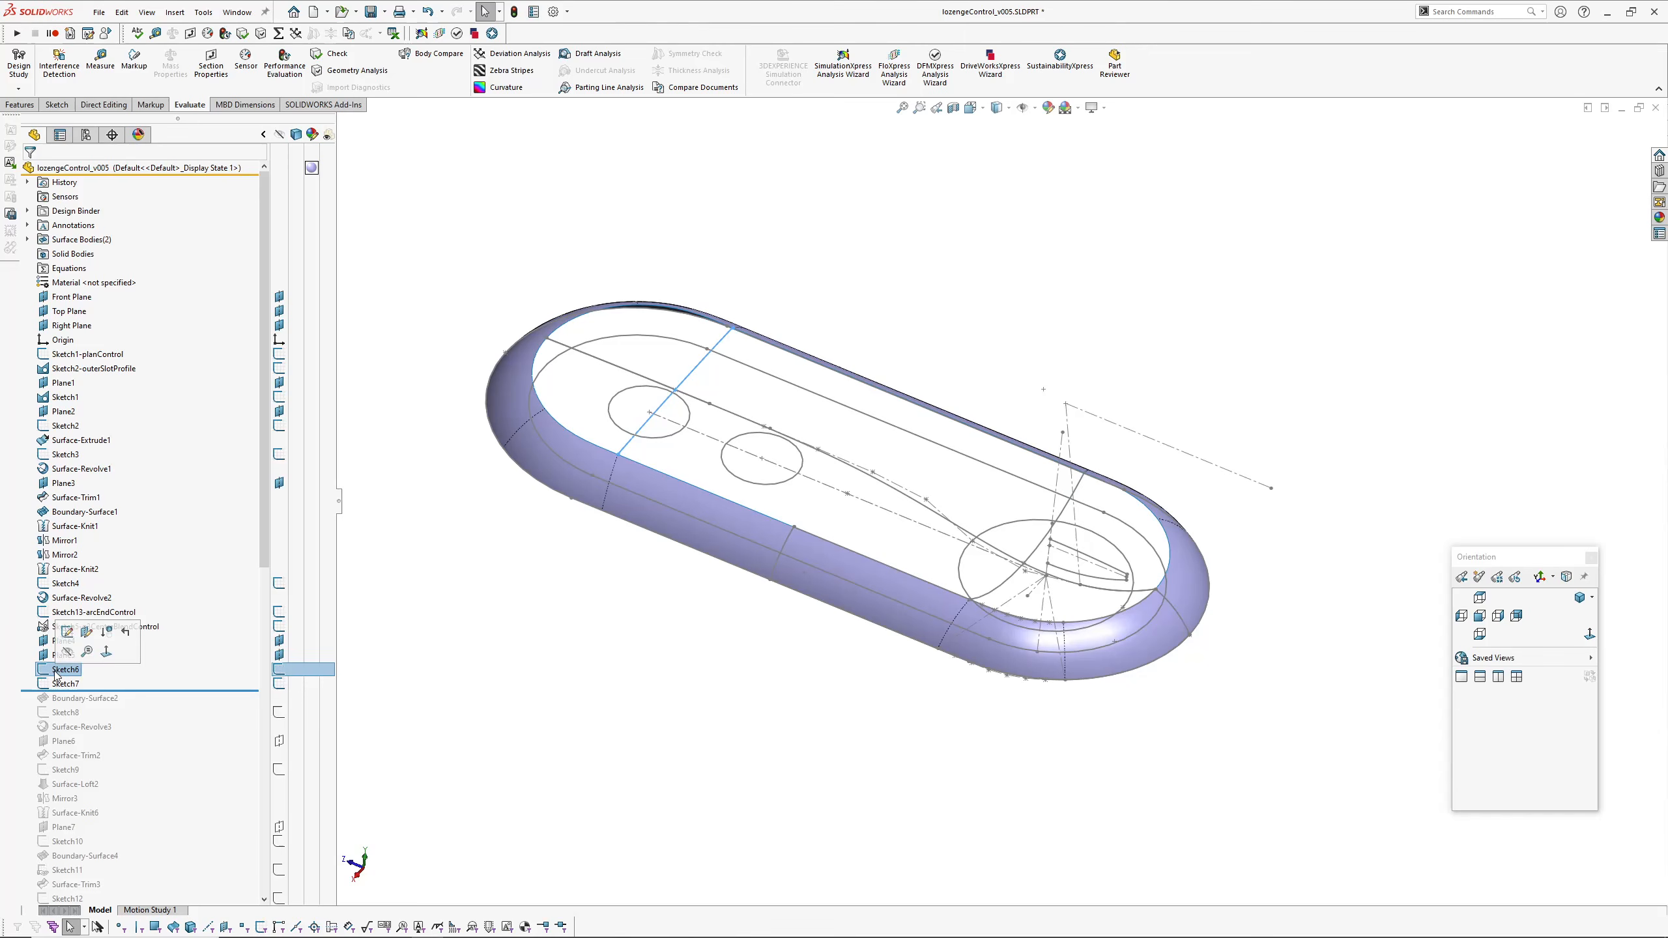
pyautogui.click(67, 633)
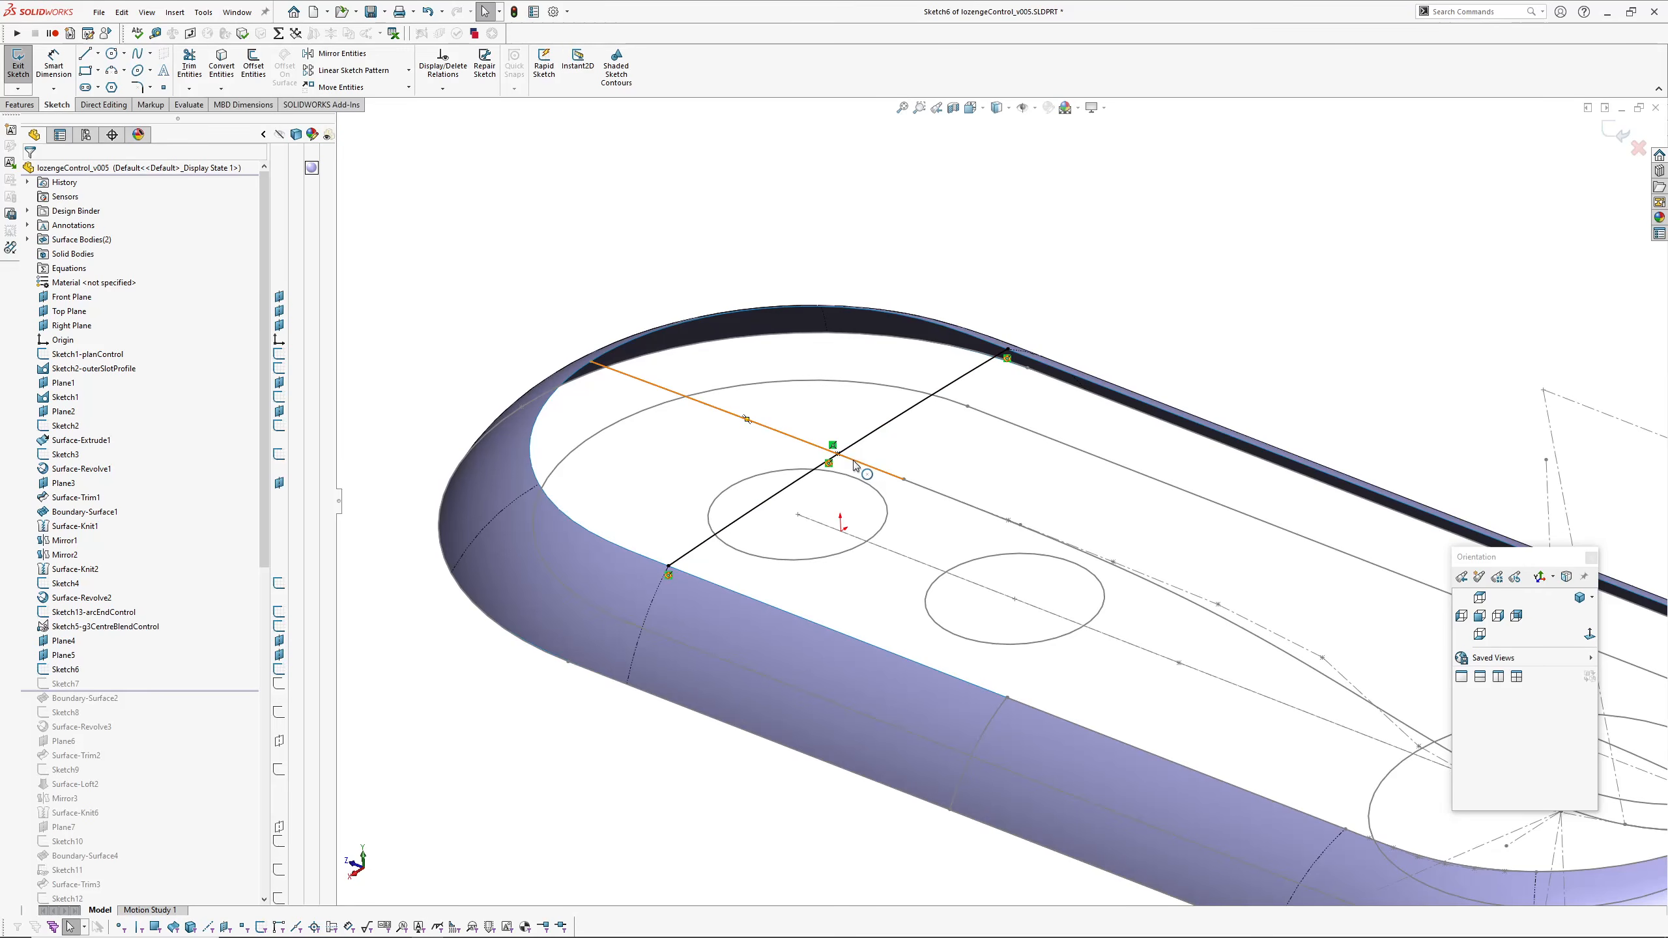
pyautogui.moveTo(867, 465); pyautogui.dragTo(754, 456, button='middle')
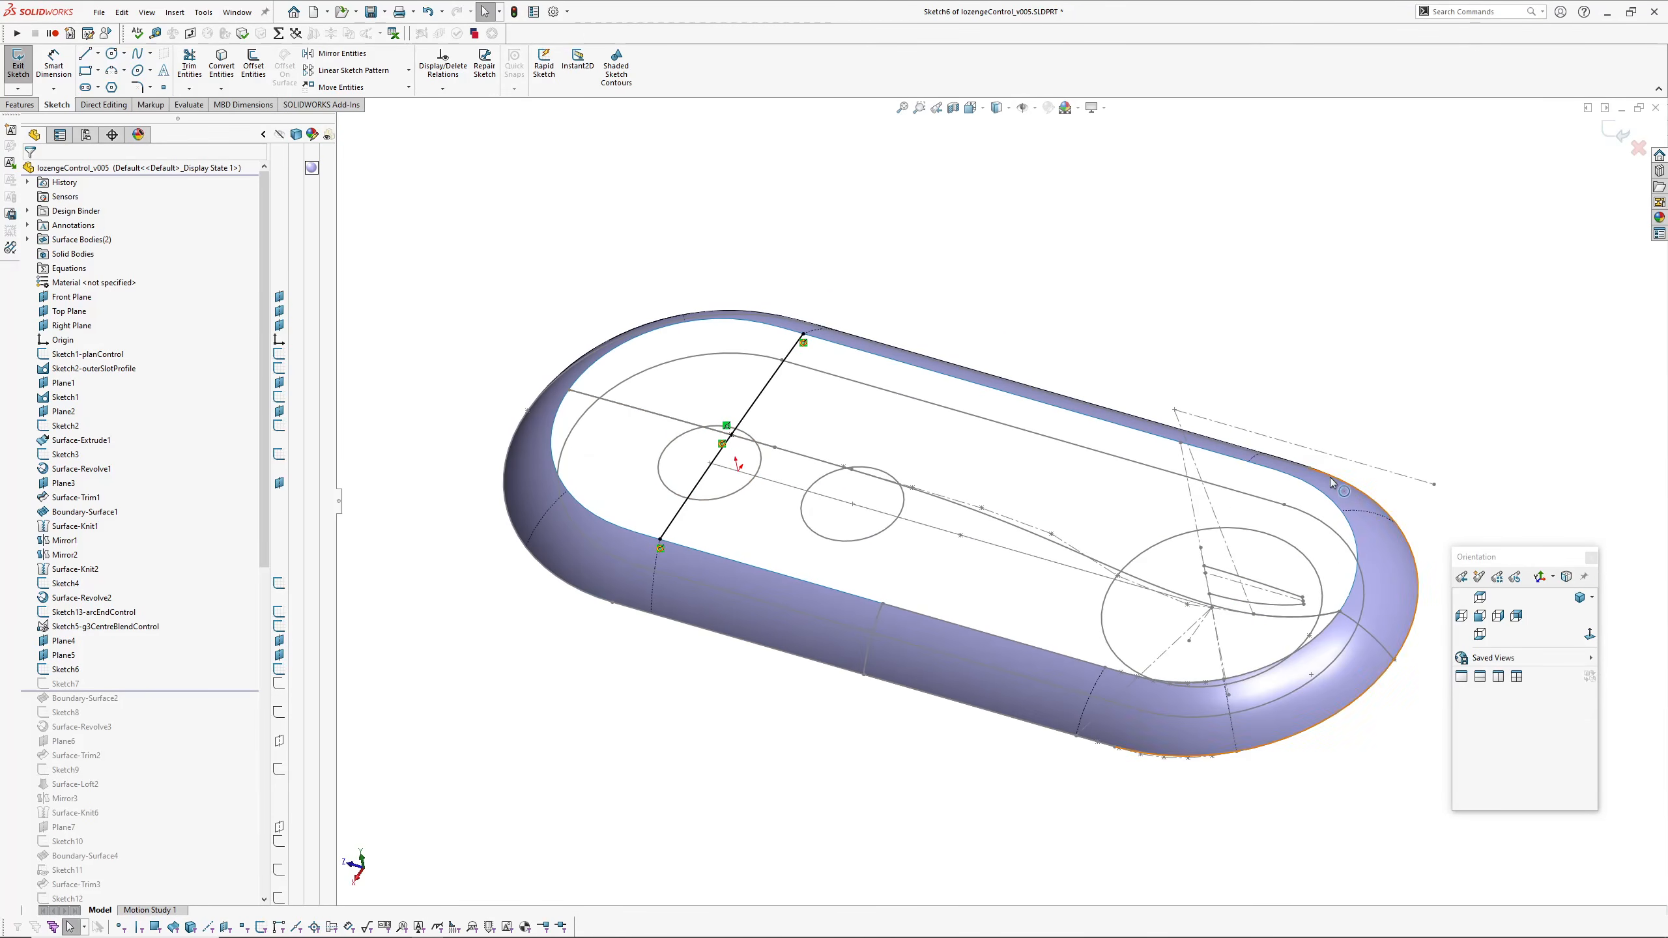
pyautogui.click(1617, 135)
# Step: Open Sketch7 to examine how the cross arc attaches to the rim edges and centre blend spline, and close it unchanged
pyautogui.click(65, 683)
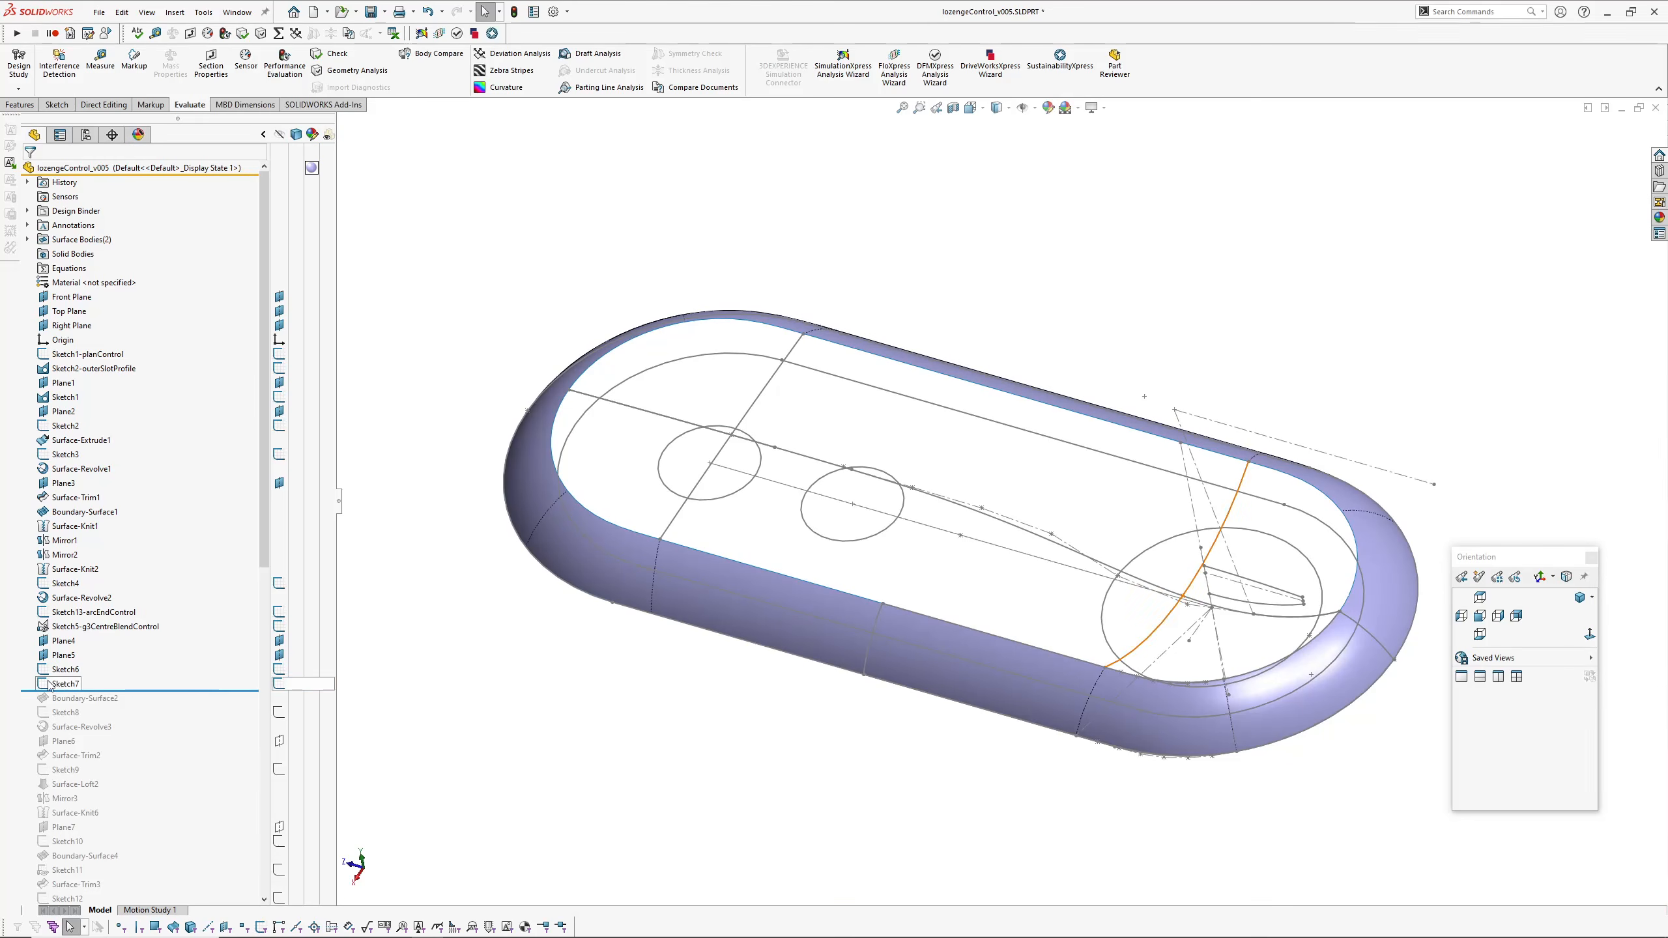
pyautogui.click(62, 645)
pyautogui.moveTo(985, 512)
pyautogui.mouseDown(button='middle')
pyautogui.moveTo(1084, 552)
pyautogui.moveTo(1051, 545)
pyautogui.mouseUp(button='middle')
pyautogui.scroll(-3, 1064, 532)
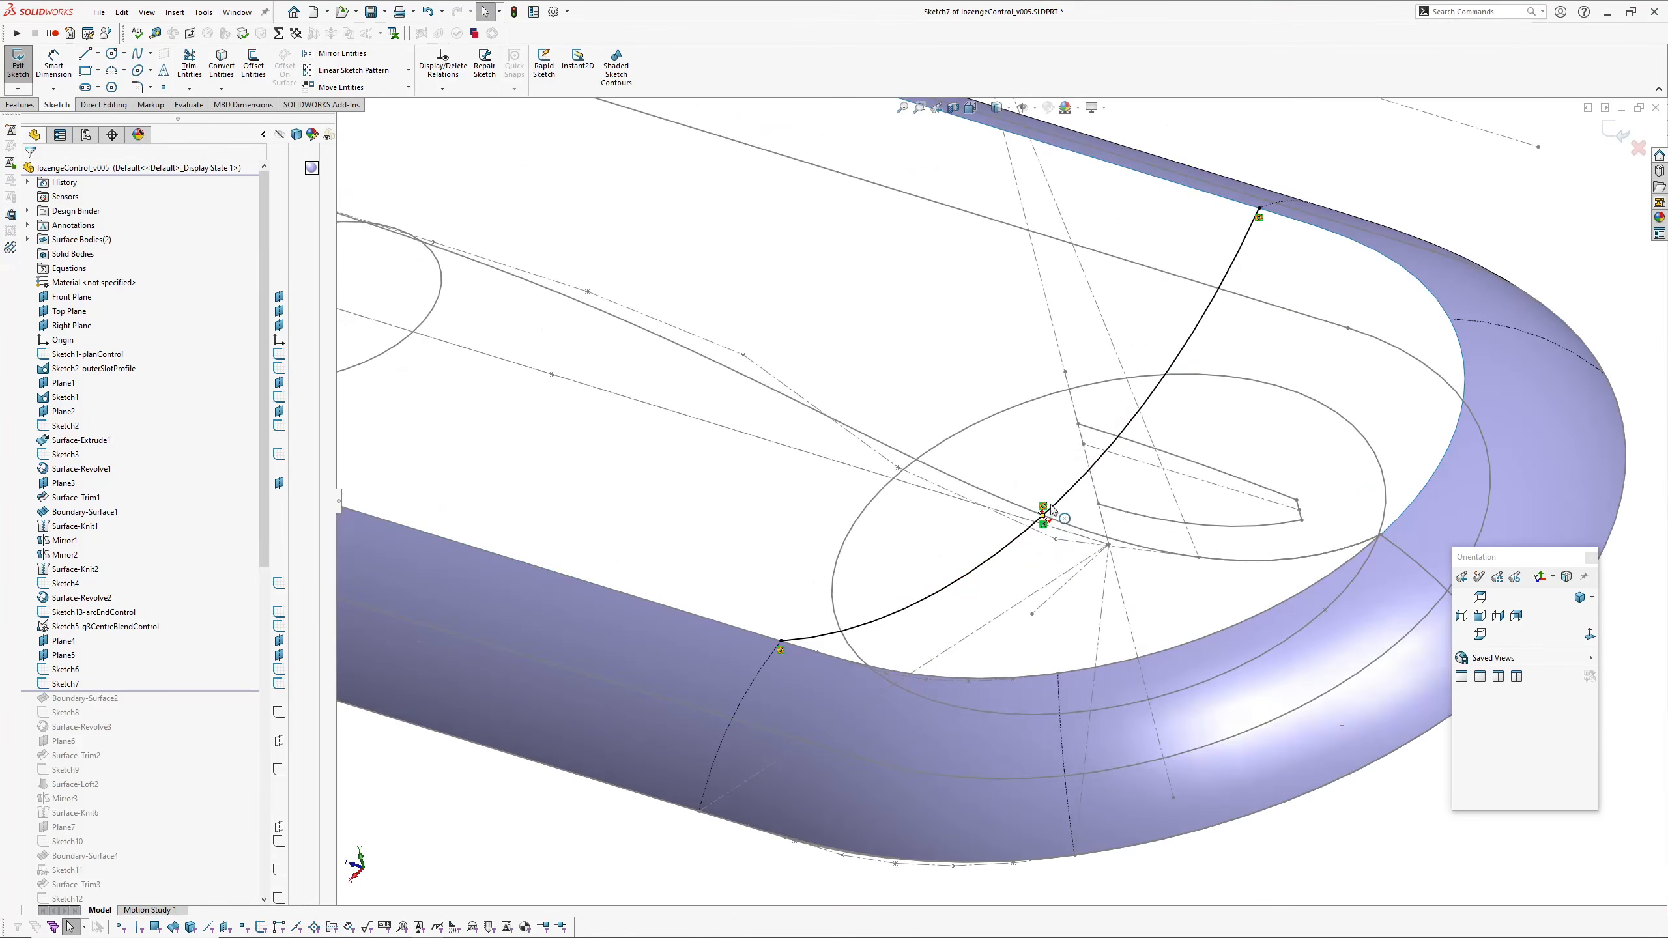
pyautogui.scroll(4, 1067, 587)
pyautogui.moveTo(996, 579); pyautogui.dragTo(1017, 577, button='middle')
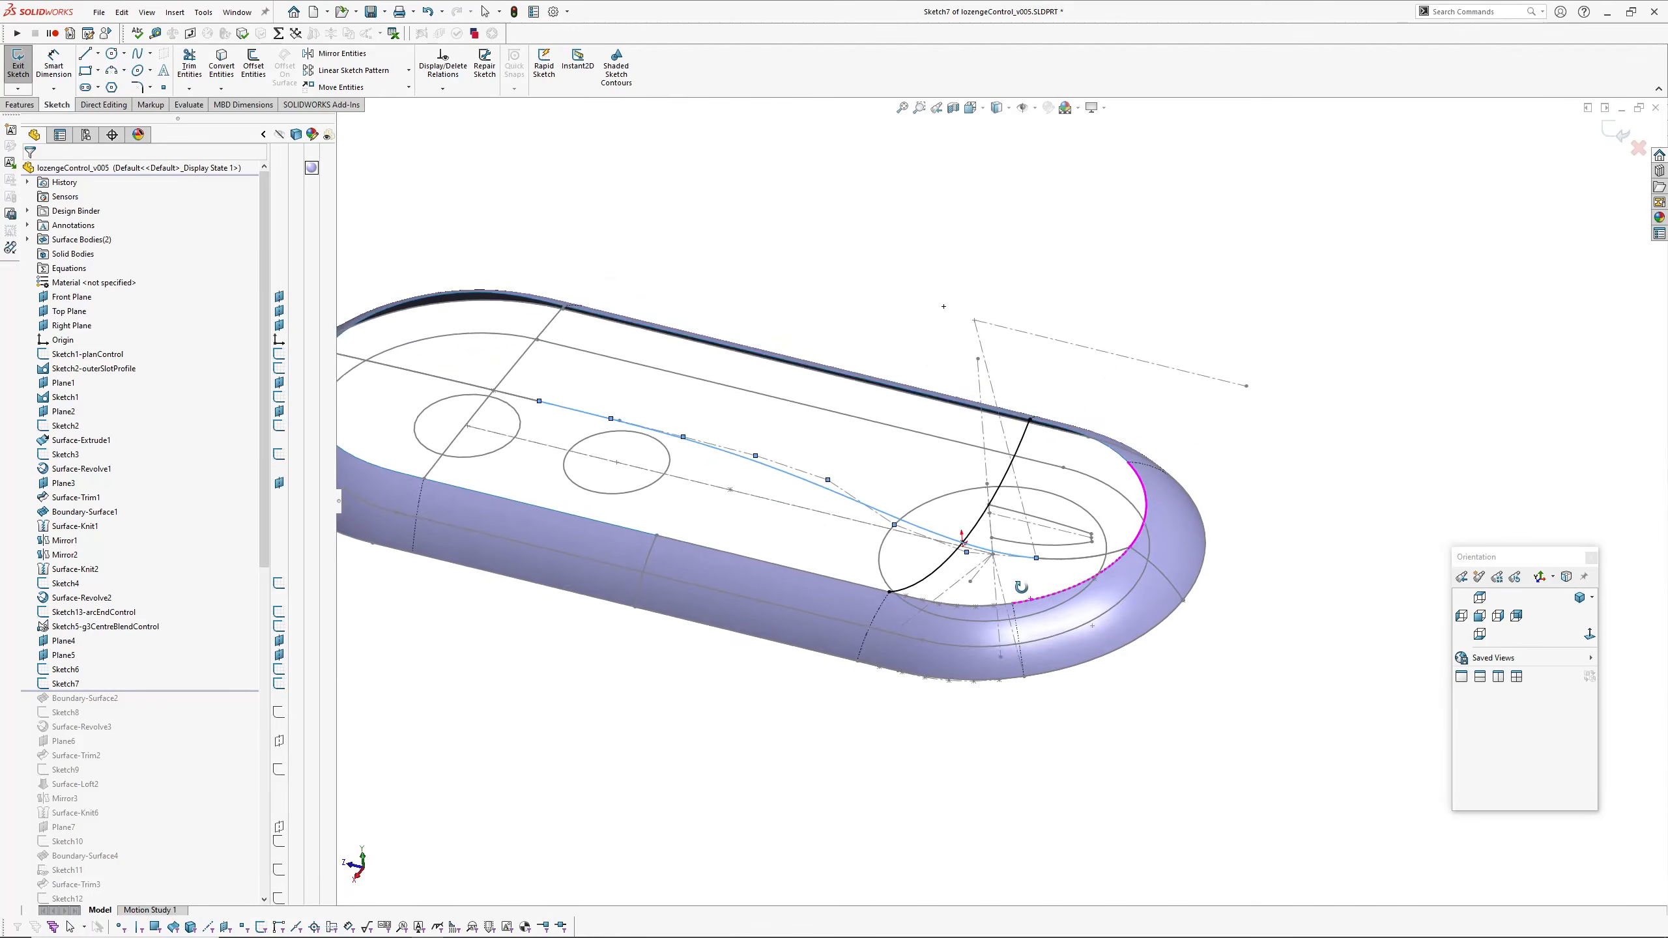
pyautogui.scroll(-2, 1005, 598)
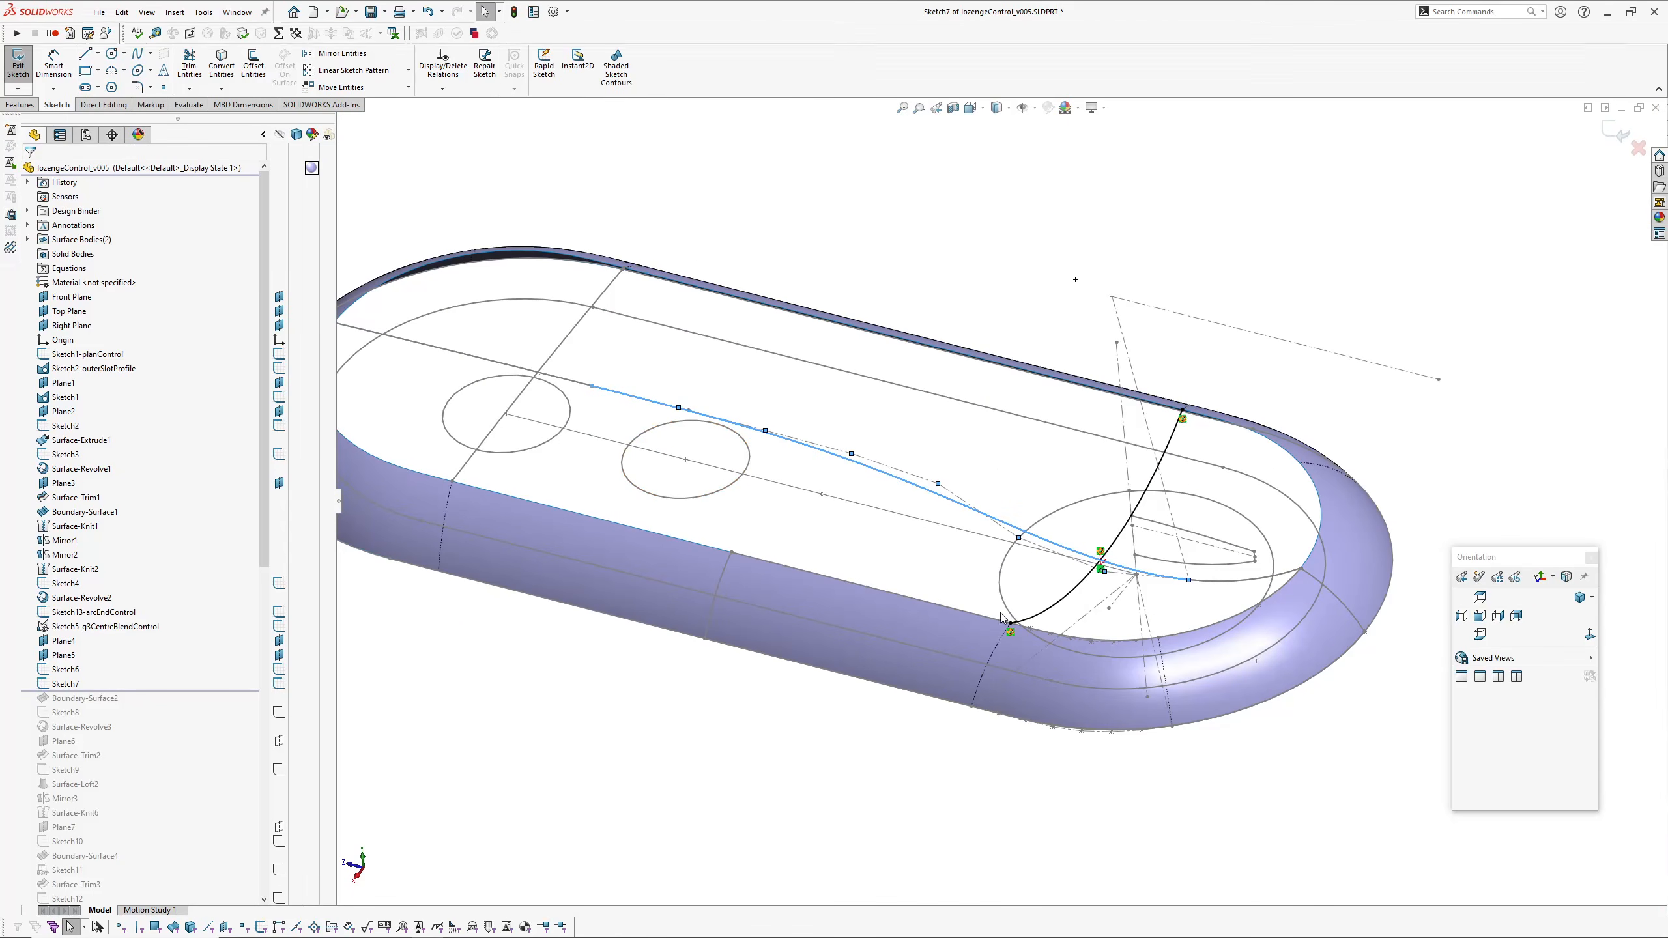
pyautogui.click(1612, 134)
# Step: Roll the history forward past Boundary-Surface2 and open that feature's definition to review its direction curves
pyautogui.moveTo(135, 690); pyautogui.dragTo(134, 705)
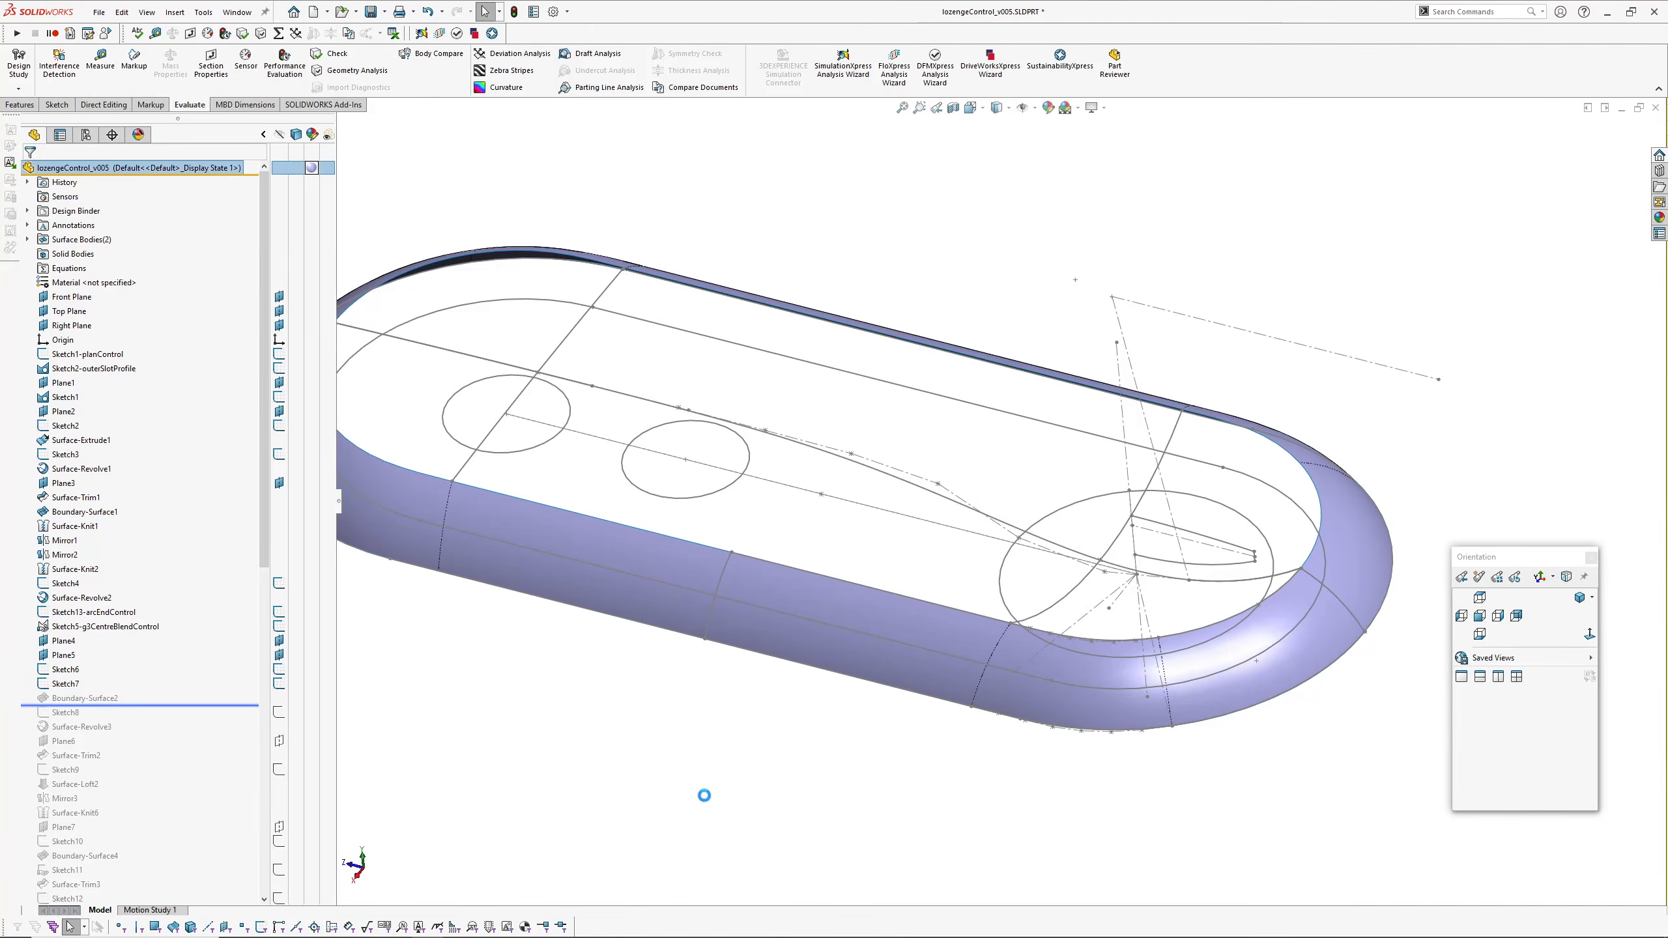
pyautogui.keyDown('ctrl'); pyautogui.moveTo(643, 722); pyautogui.dragTo(738, 804, button='middle'); pyautogui.keyUp('ctrl')
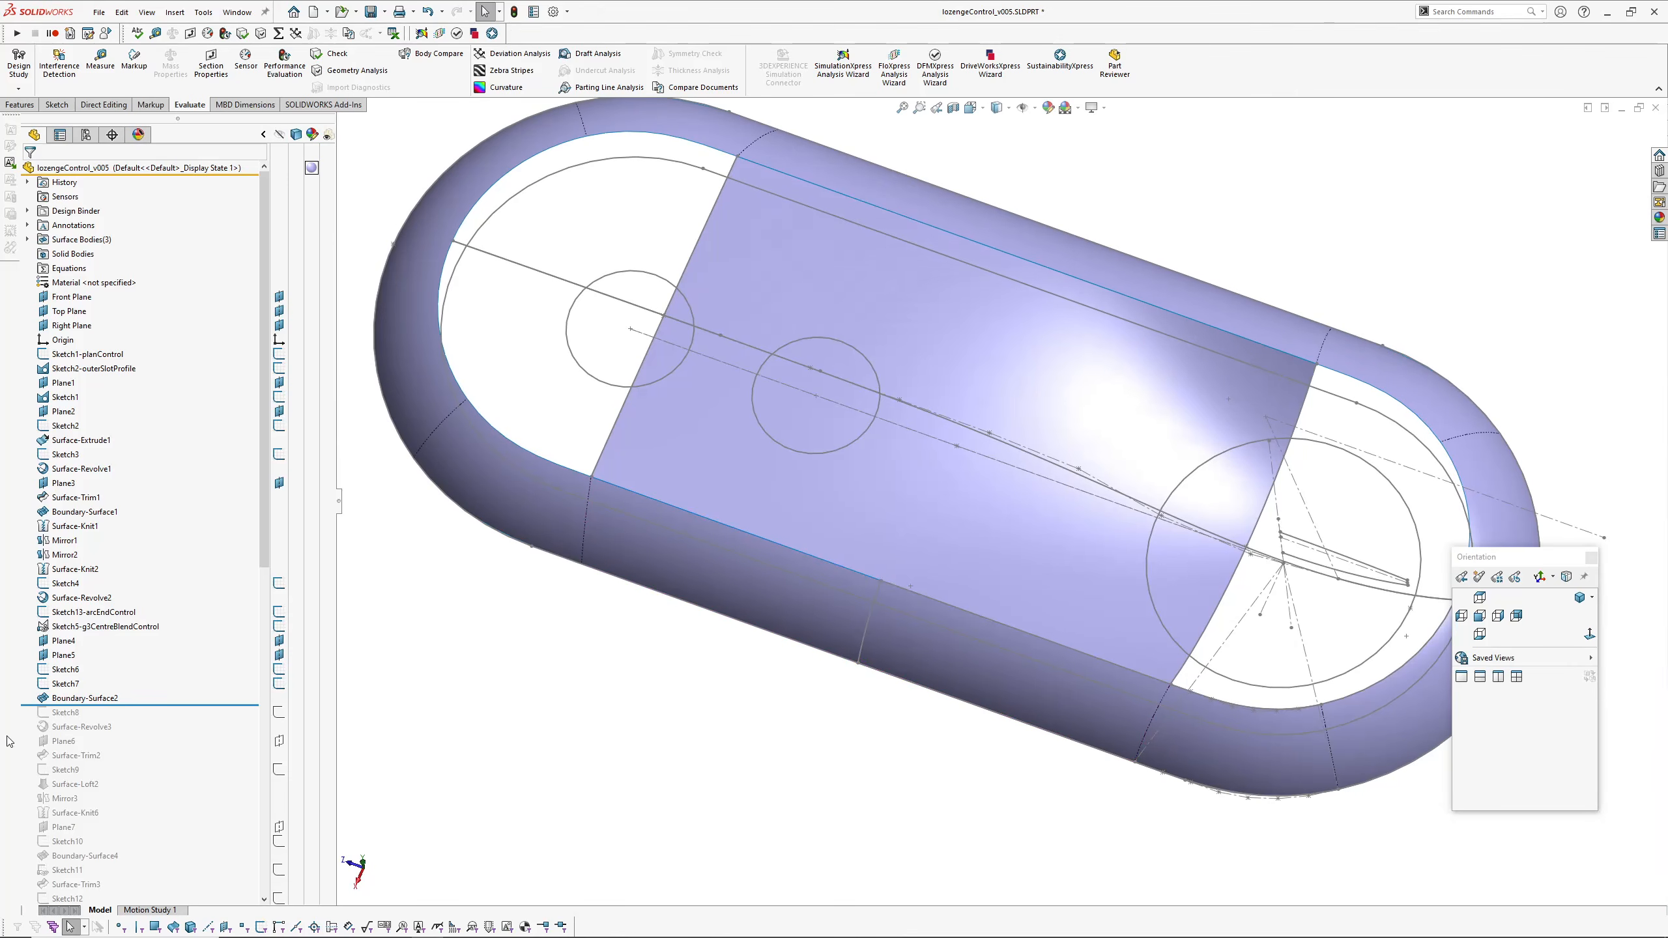
pyautogui.click(74, 698)
pyautogui.click(80, 662)
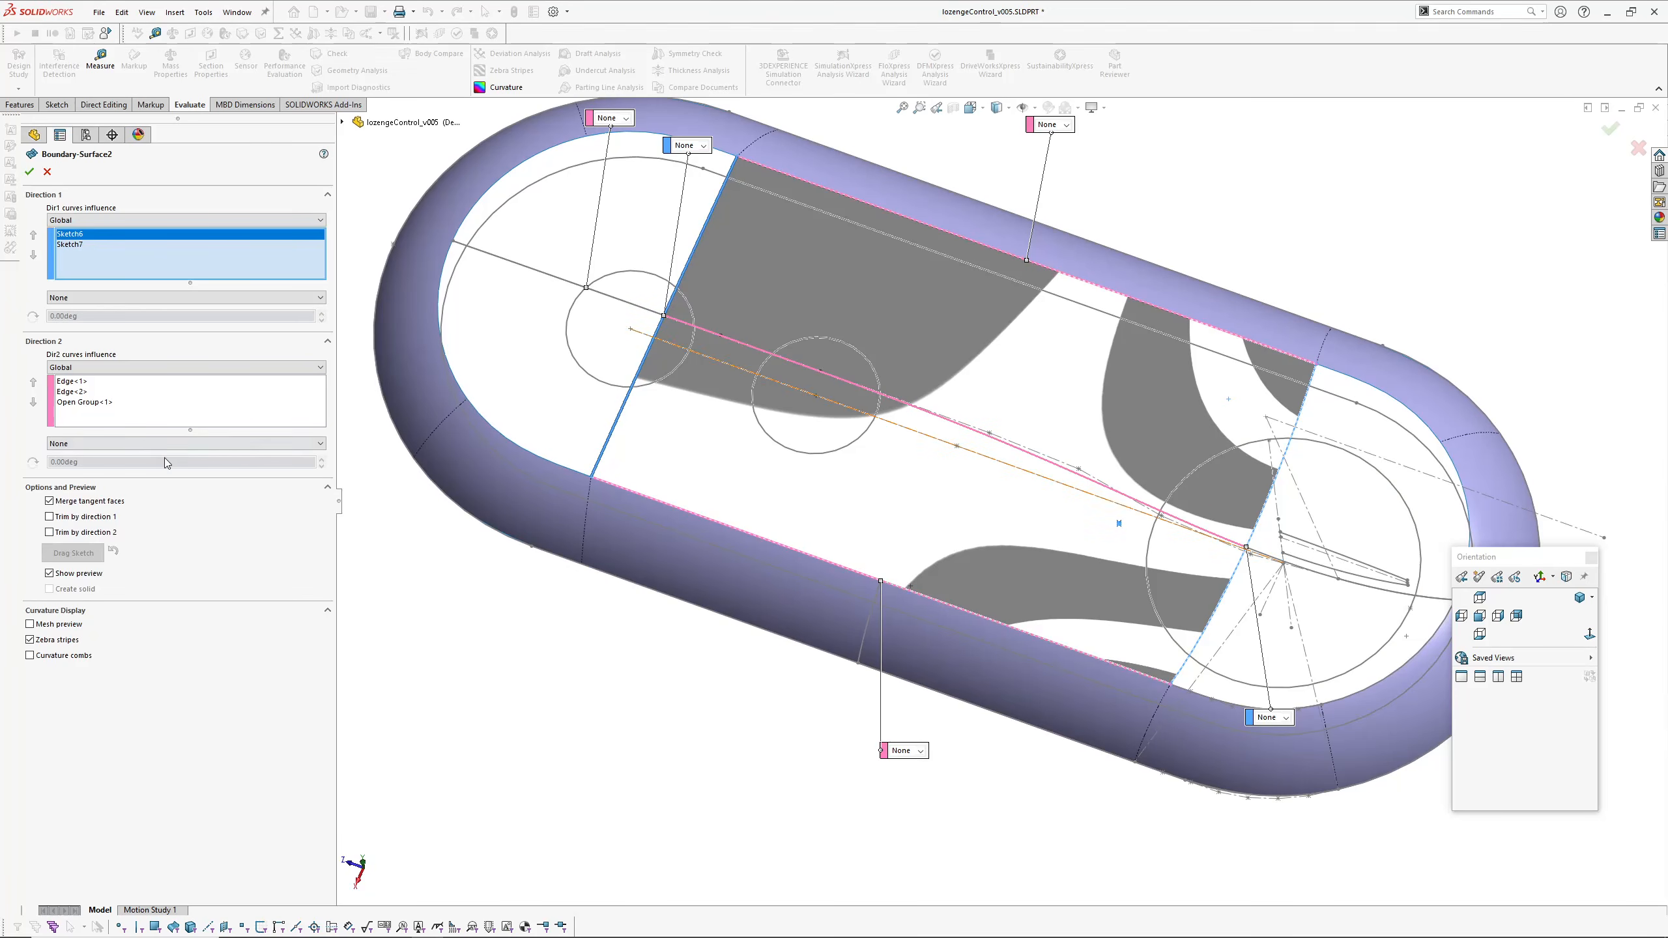
# Step: Highlight Edge<1>, Edge<2> and Open Group<1> among Boundary-Surface2's Direction 2 curves to examine how each guides the surface
pyautogui.click(83, 383)
pyautogui.click(79, 393)
pyautogui.click(79, 402)
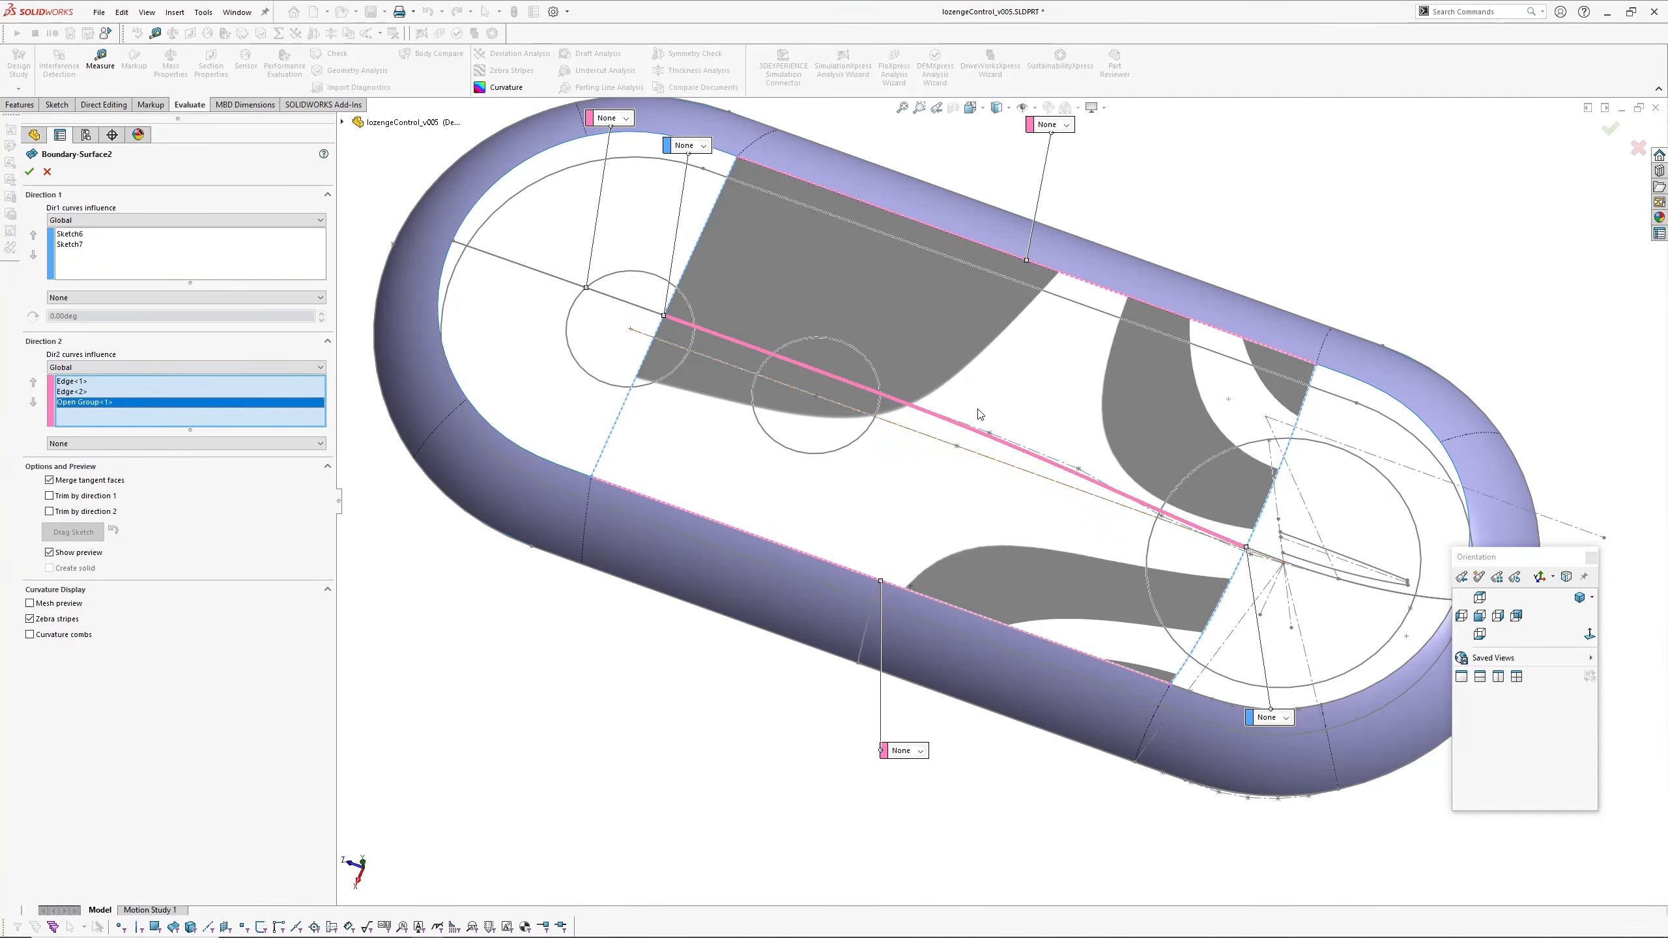
pyautogui.keyDown('ctrl'); pyautogui.moveTo(1207, 501); pyautogui.dragTo(1195, 592, button='middle'); pyautogui.keyUp('ctrl')
# Step: Close Boundary-Surface2's definition, roll the history forward past Surface-Revolve3, and examine the revolved surface at the lozenge's end
pyautogui.moveTo(708, 473); pyautogui.dragTo(984, 440, button='middle')
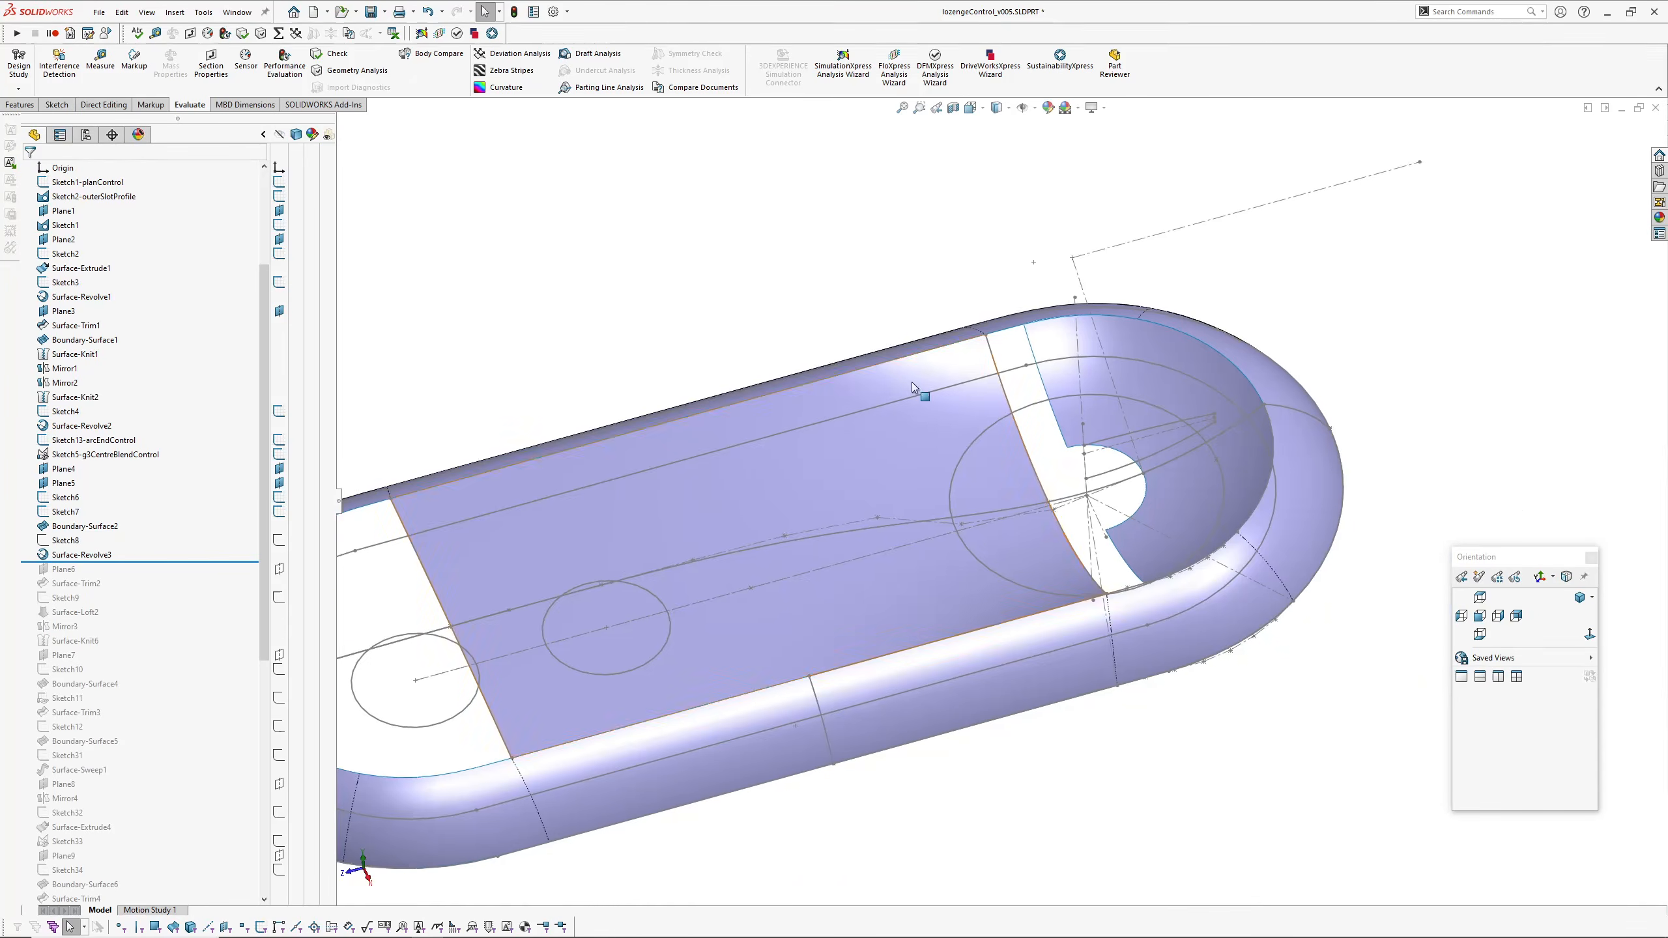
pyautogui.moveTo(912, 382); pyautogui.dragTo(1080, 487, button='middle')
pyautogui.moveTo(1117, 399); pyautogui.dragTo(1233, 265, button='middle')
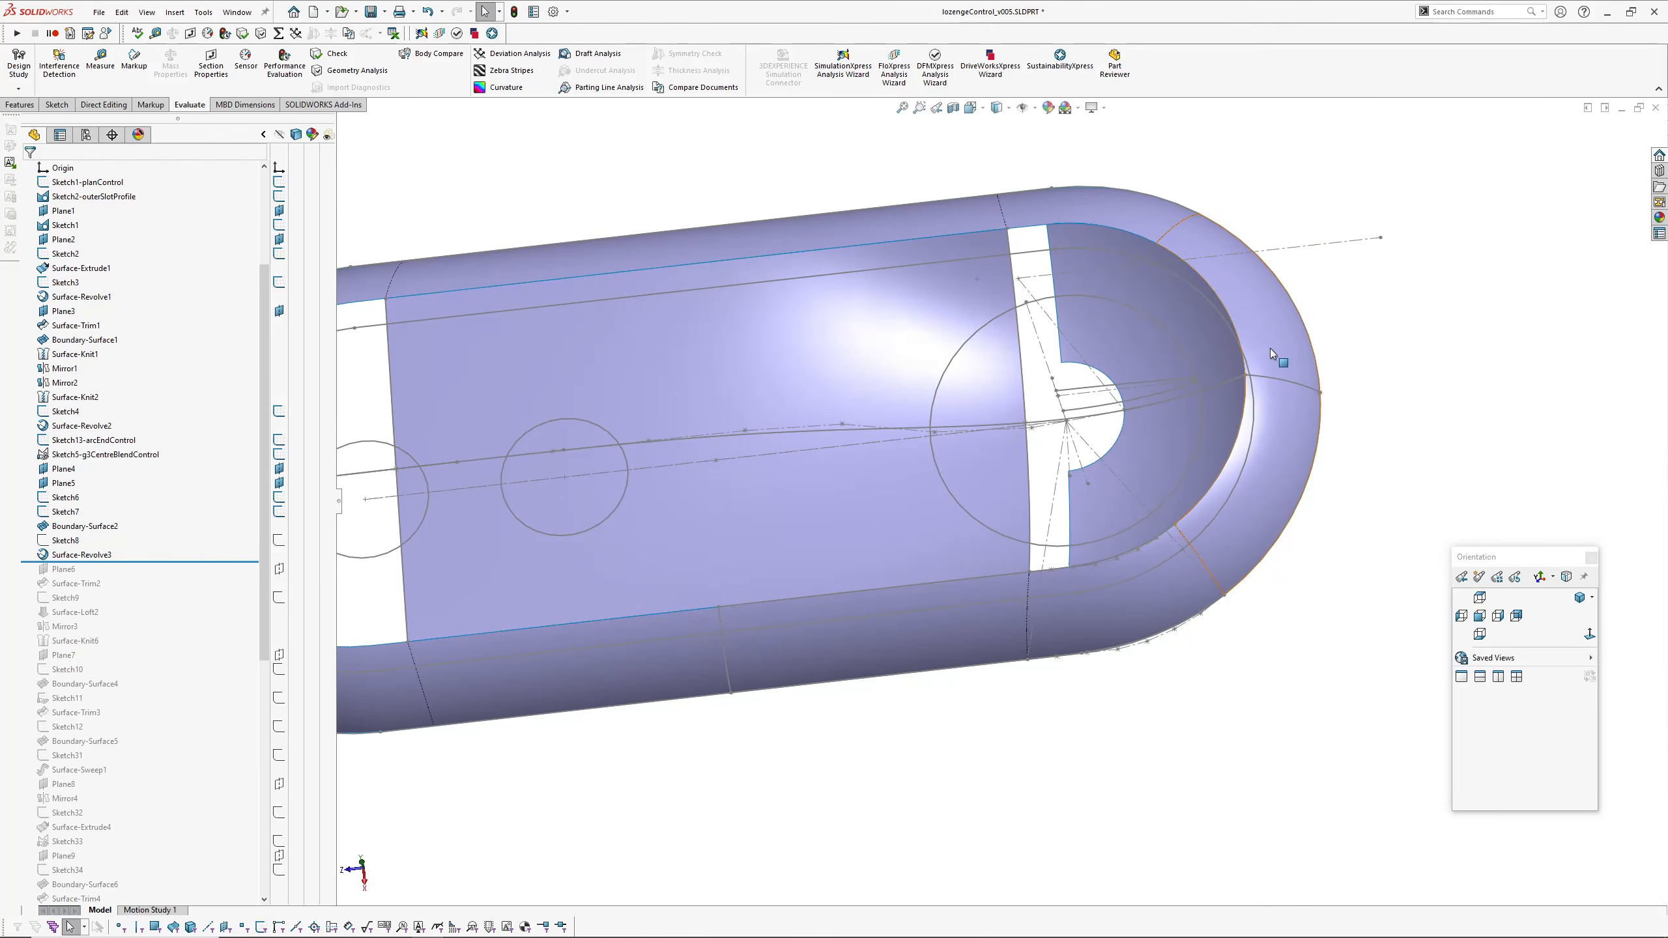
pyautogui.moveTo(1290, 423); pyautogui.dragTo(1139, 473, button='middle')
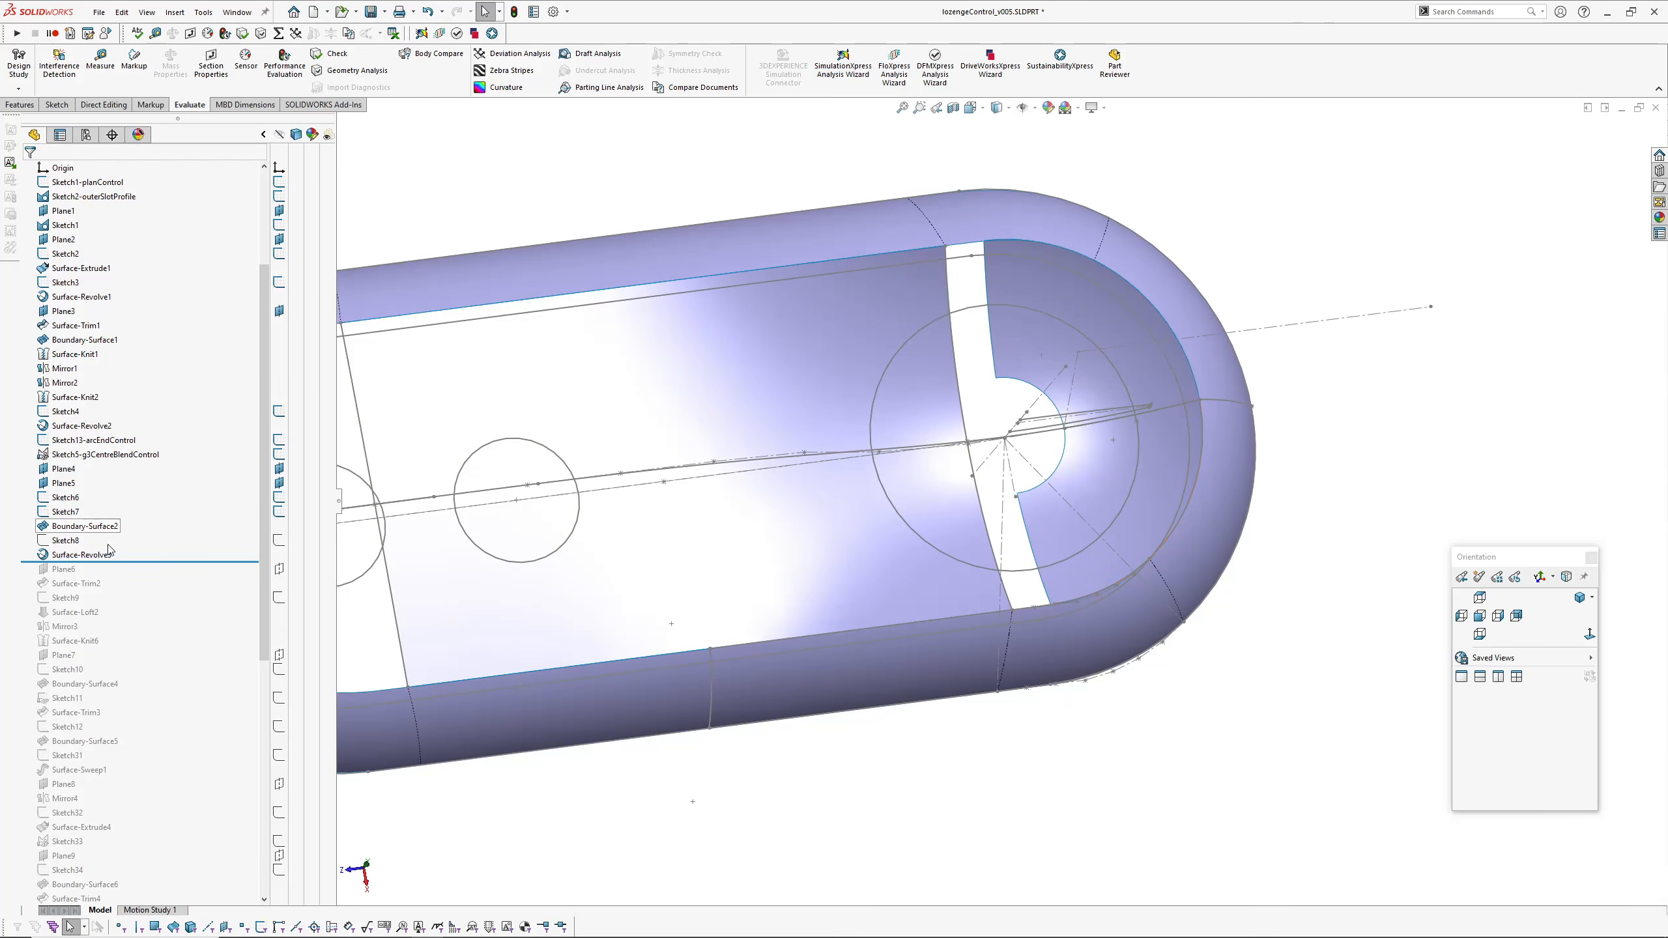
# Step: Roll the history forward past Surface-Trim2 and select the faces around the end opening to identify the features that form them
pyautogui.moveTo(136, 563); pyautogui.dragTo(131, 590)
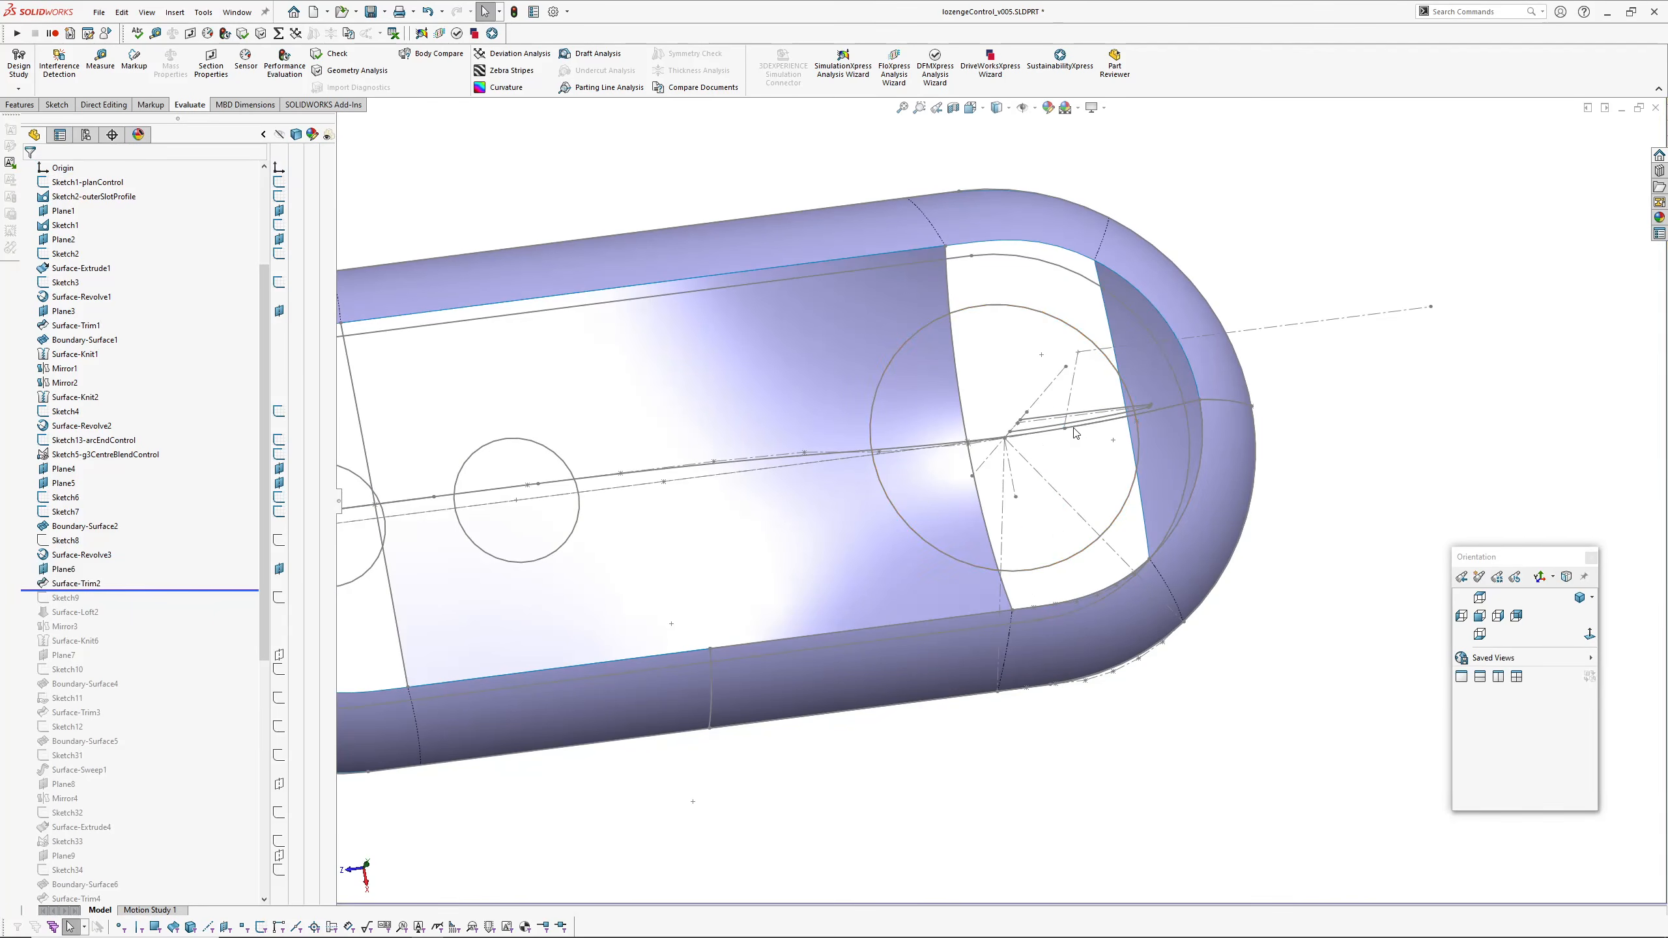
pyautogui.moveTo(1020, 581); pyautogui.dragTo(1001, 652, button='middle')
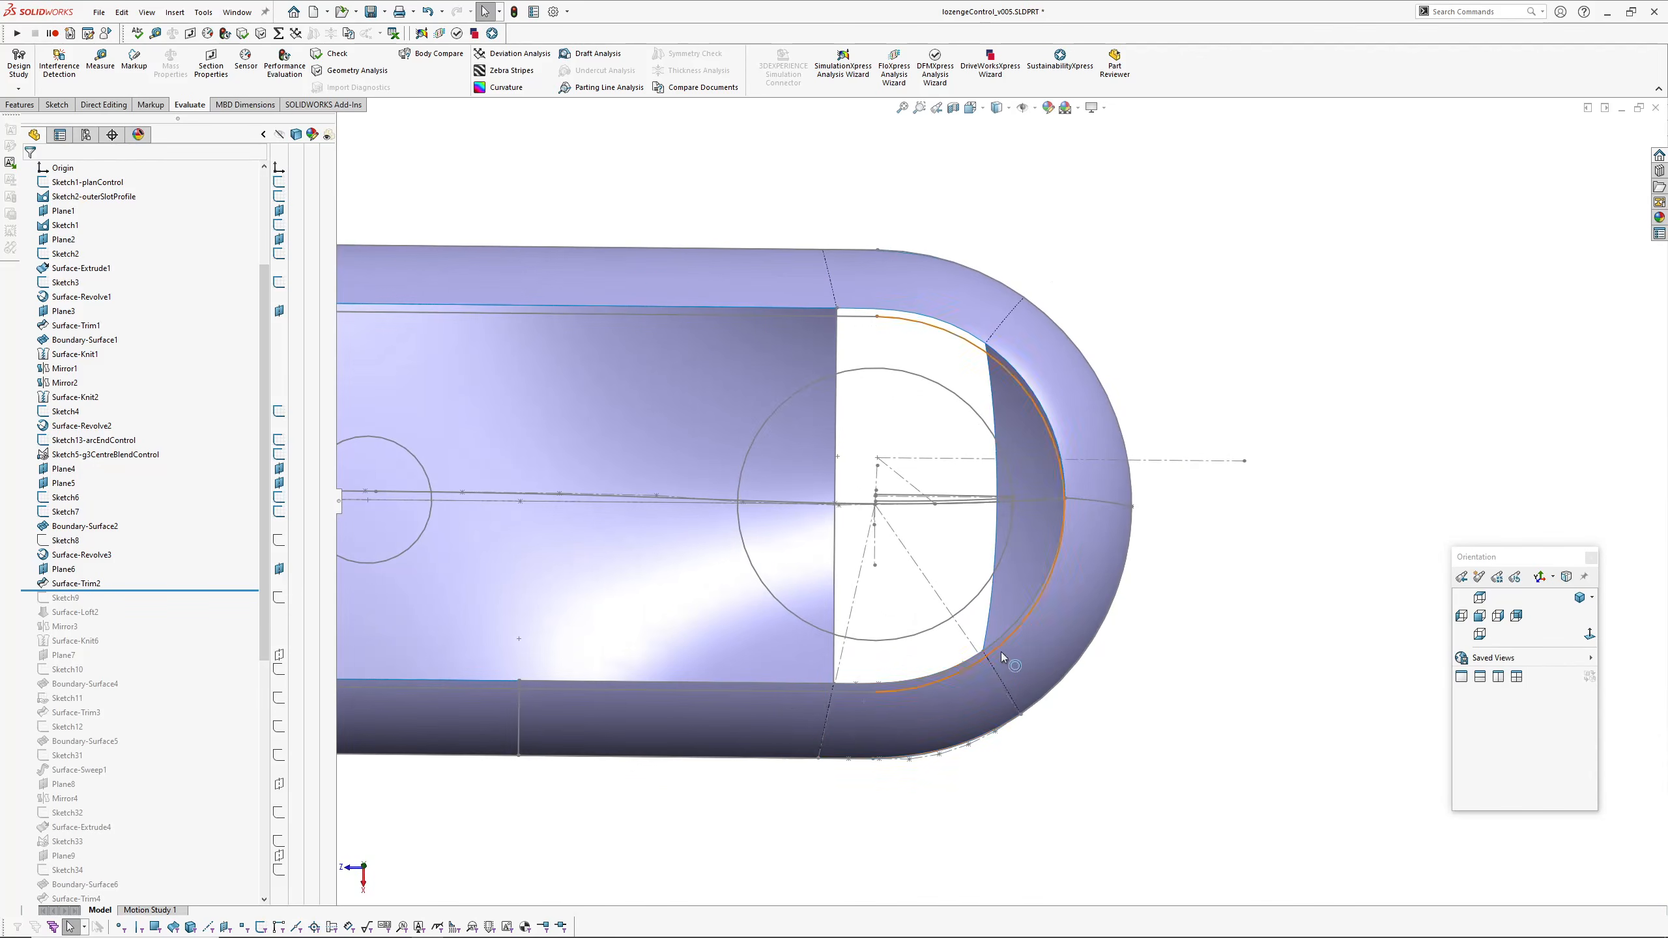
pyautogui.click(922, 285)
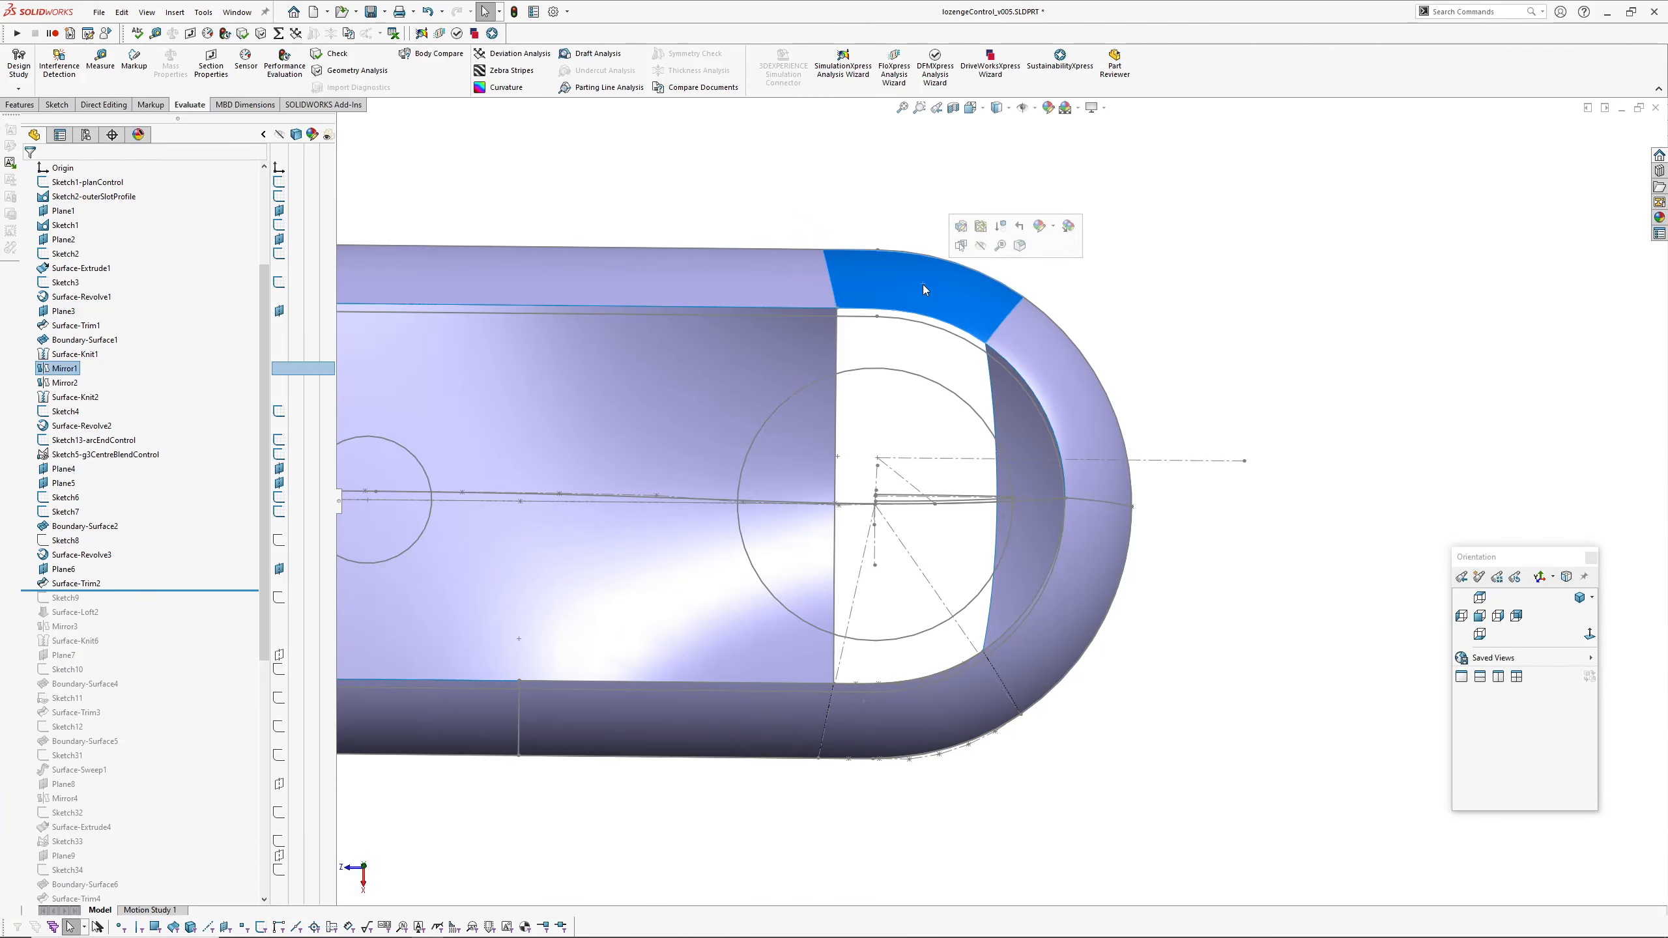
pyautogui.click(943, 713)
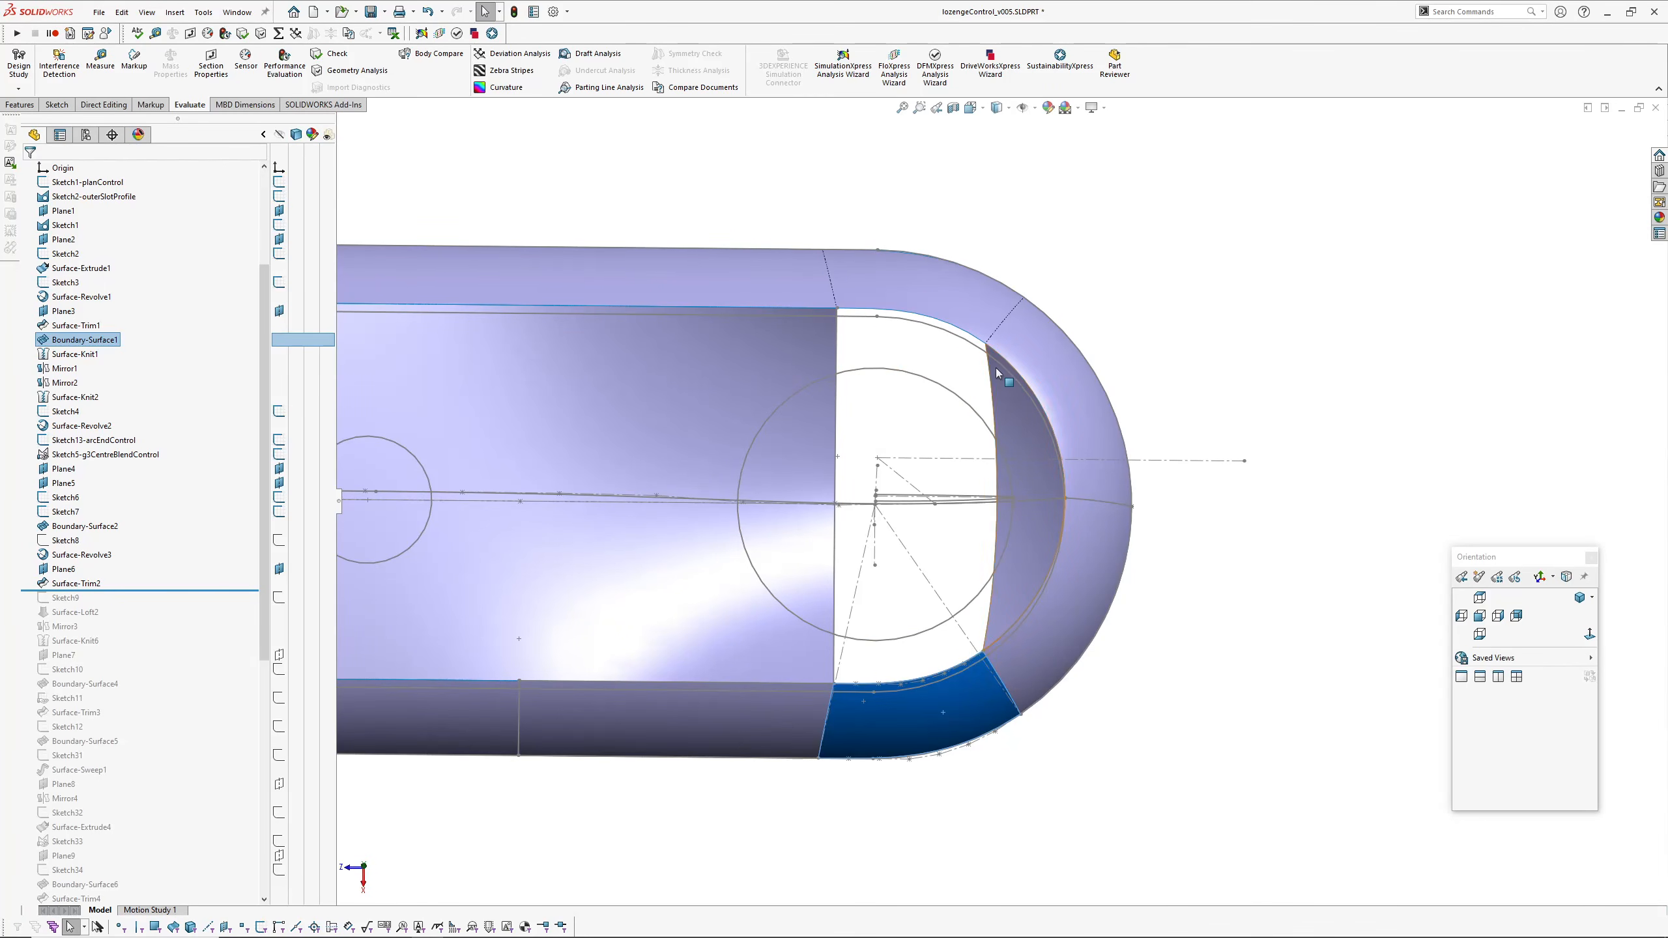
pyautogui.click(1021, 414)
pyautogui.click(1030, 366)
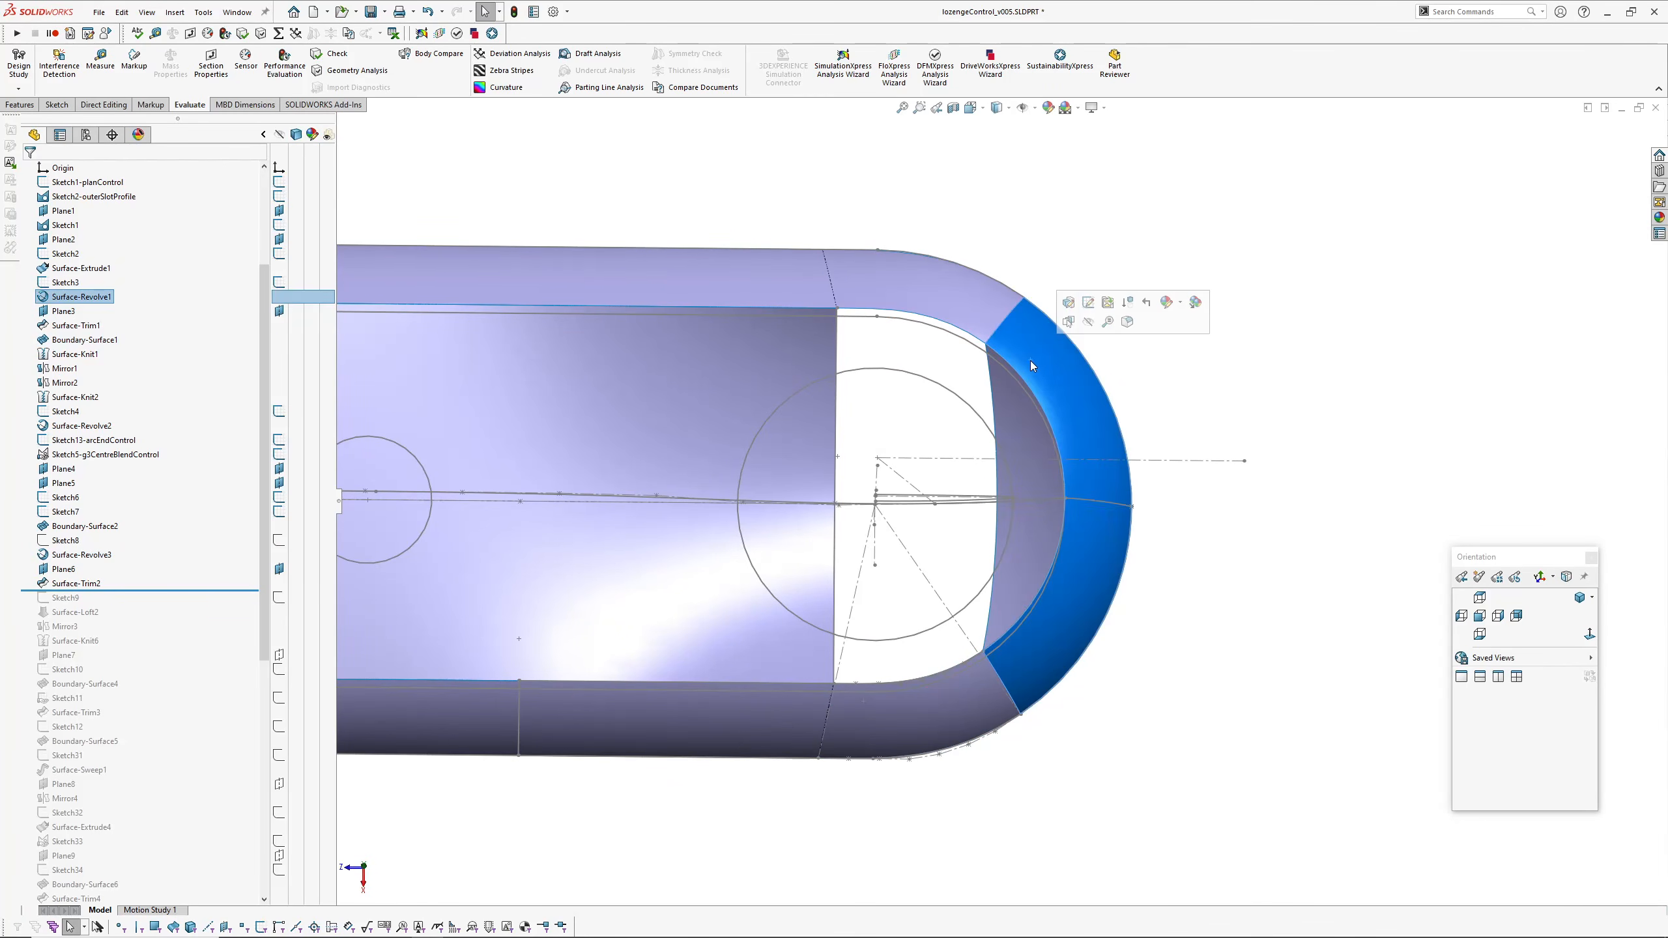
pyautogui.click(694, 292)
pyautogui.click(737, 712)
pyautogui.click(709, 625)
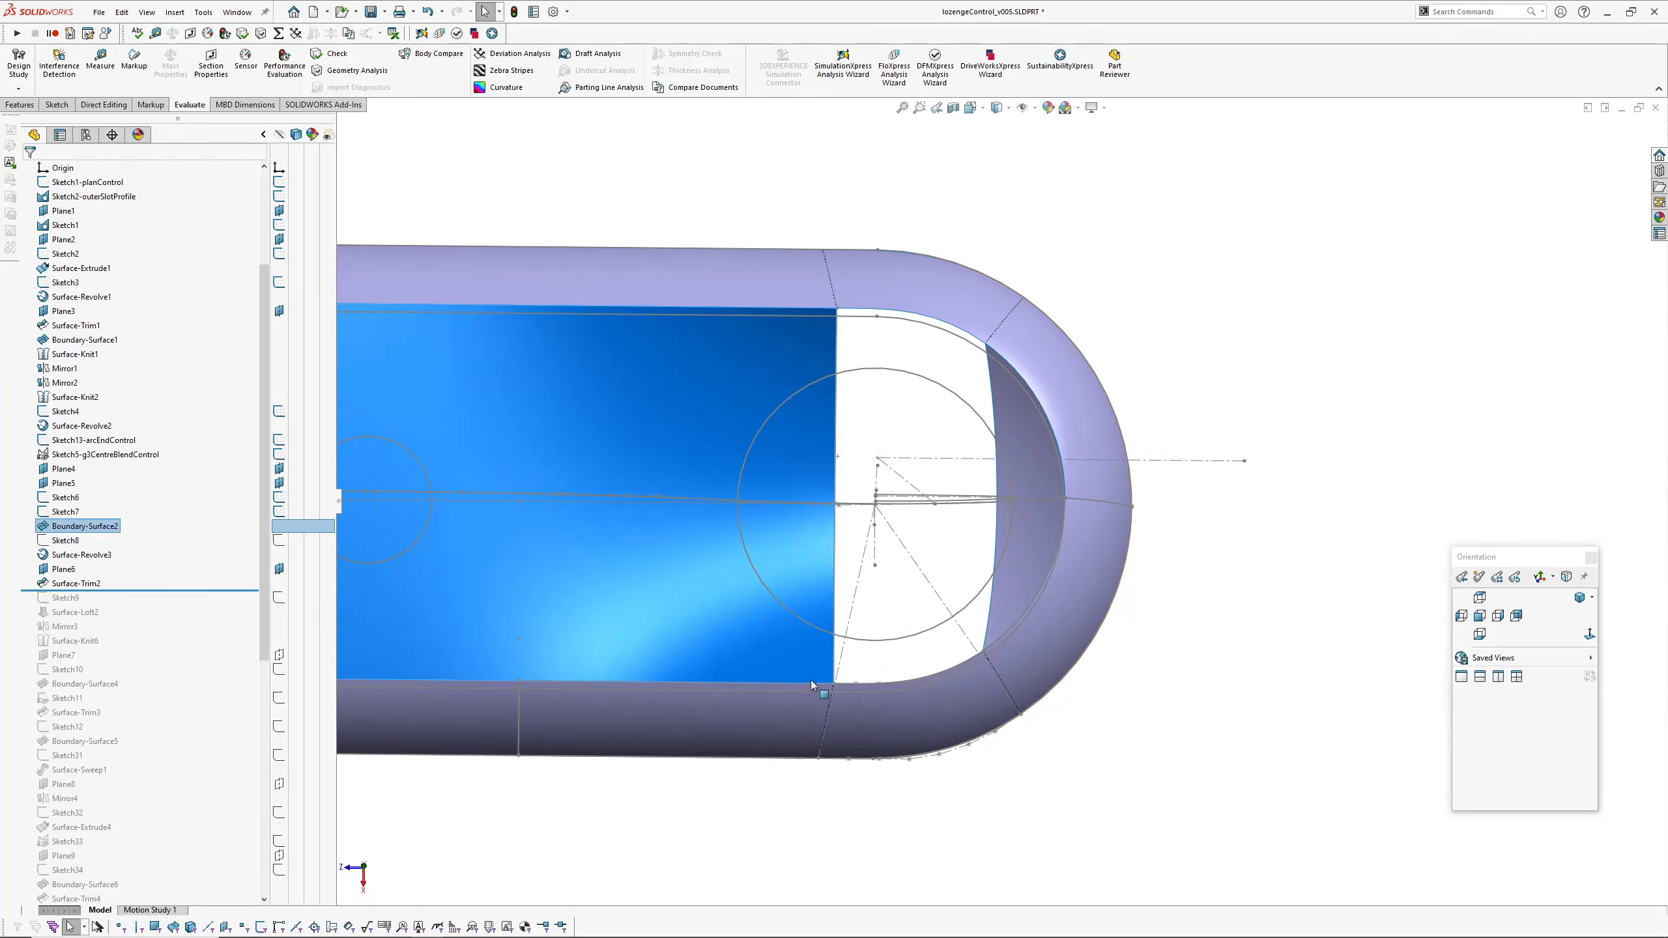
# Step: Roll the history forward past Surface-Loft2 and Mirror3, examining the lofted half patch and its mirrored half over the end opening
pyautogui.moveTo(902, 605); pyautogui.dragTo(975, 584, button='middle')
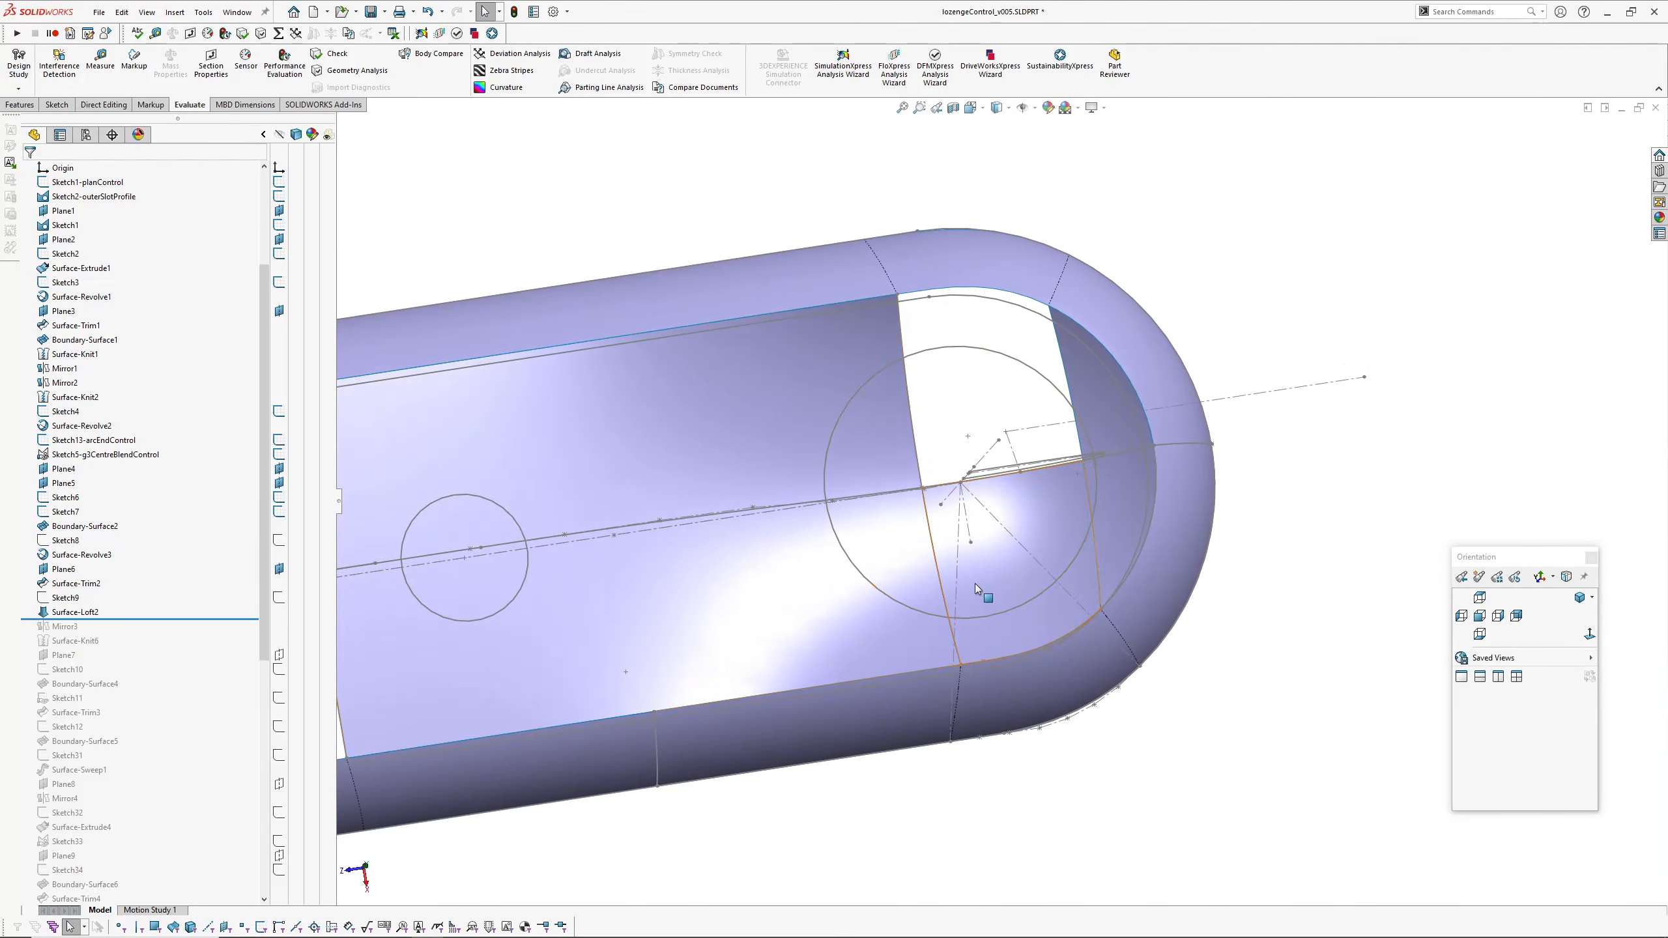
pyautogui.moveTo(135, 618); pyautogui.dragTo(135, 632)
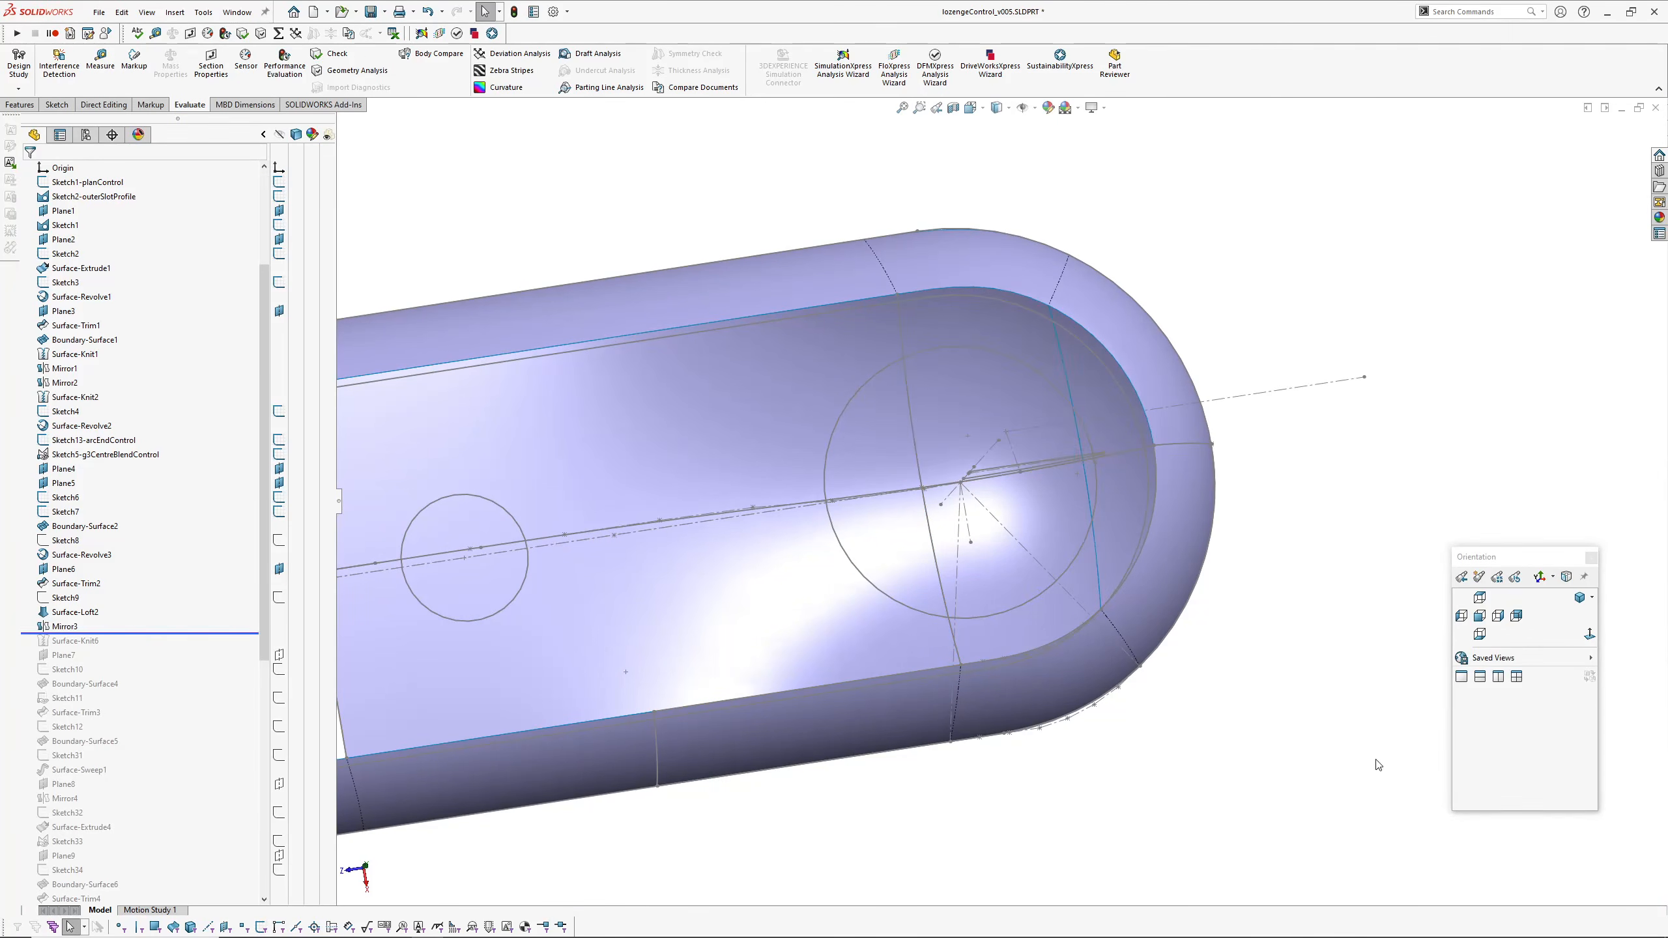
pyautogui.moveTo(1206, 686); pyautogui.dragTo(1027, 597, button='middle')
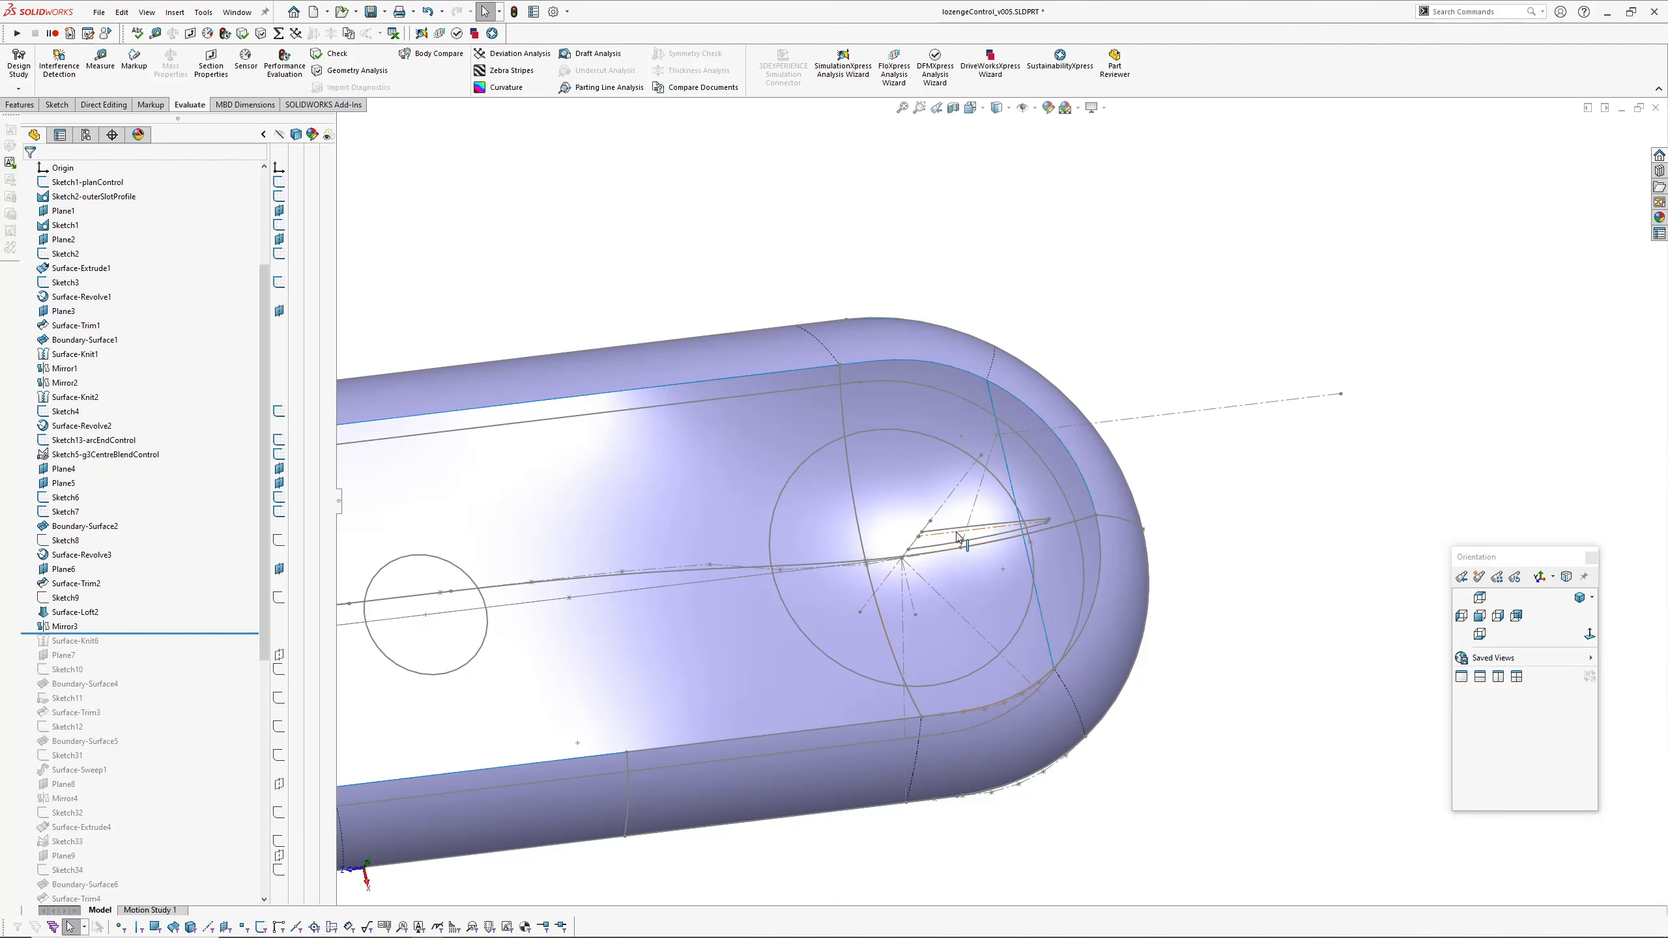
pyautogui.moveTo(958, 539)
pyautogui.mouseDown(button='middle')
pyautogui.moveTo(961, 559)
pyautogui.moveTo(985, 559)
pyautogui.mouseUp(button='middle')
# Step: Hide the sketches in the view, examine the centre seam between the lofted and mirrored patches, and clear the selection
pyautogui.press('h')
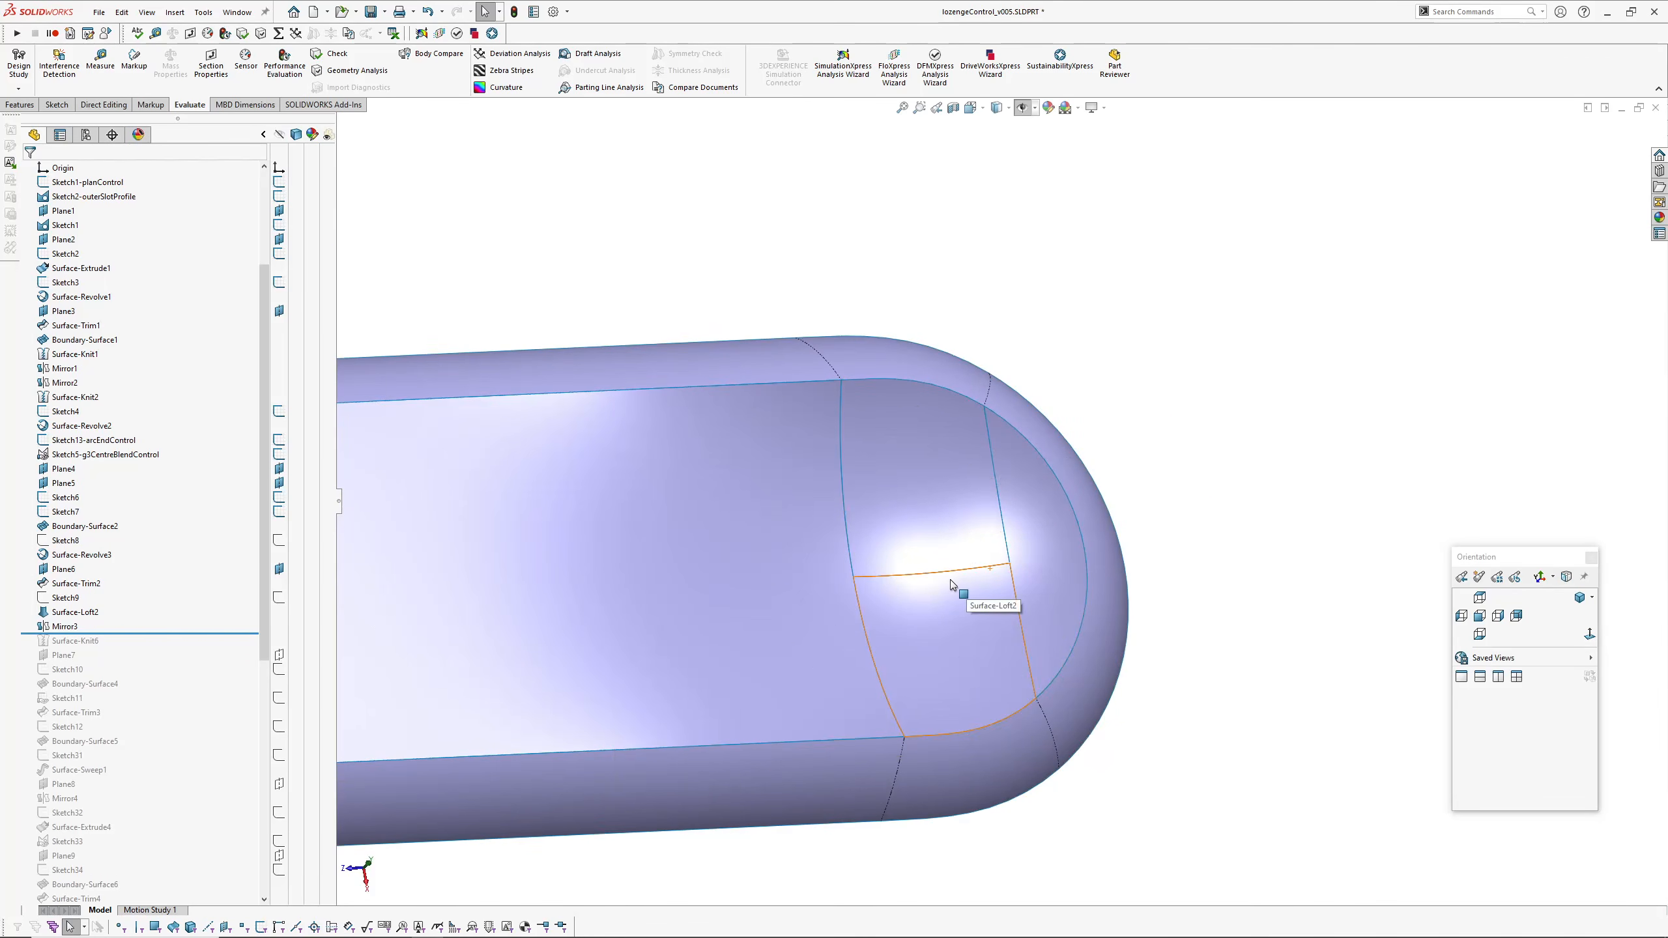
pyautogui.scroll(-2, 954, 584)
pyautogui.click(980, 567)
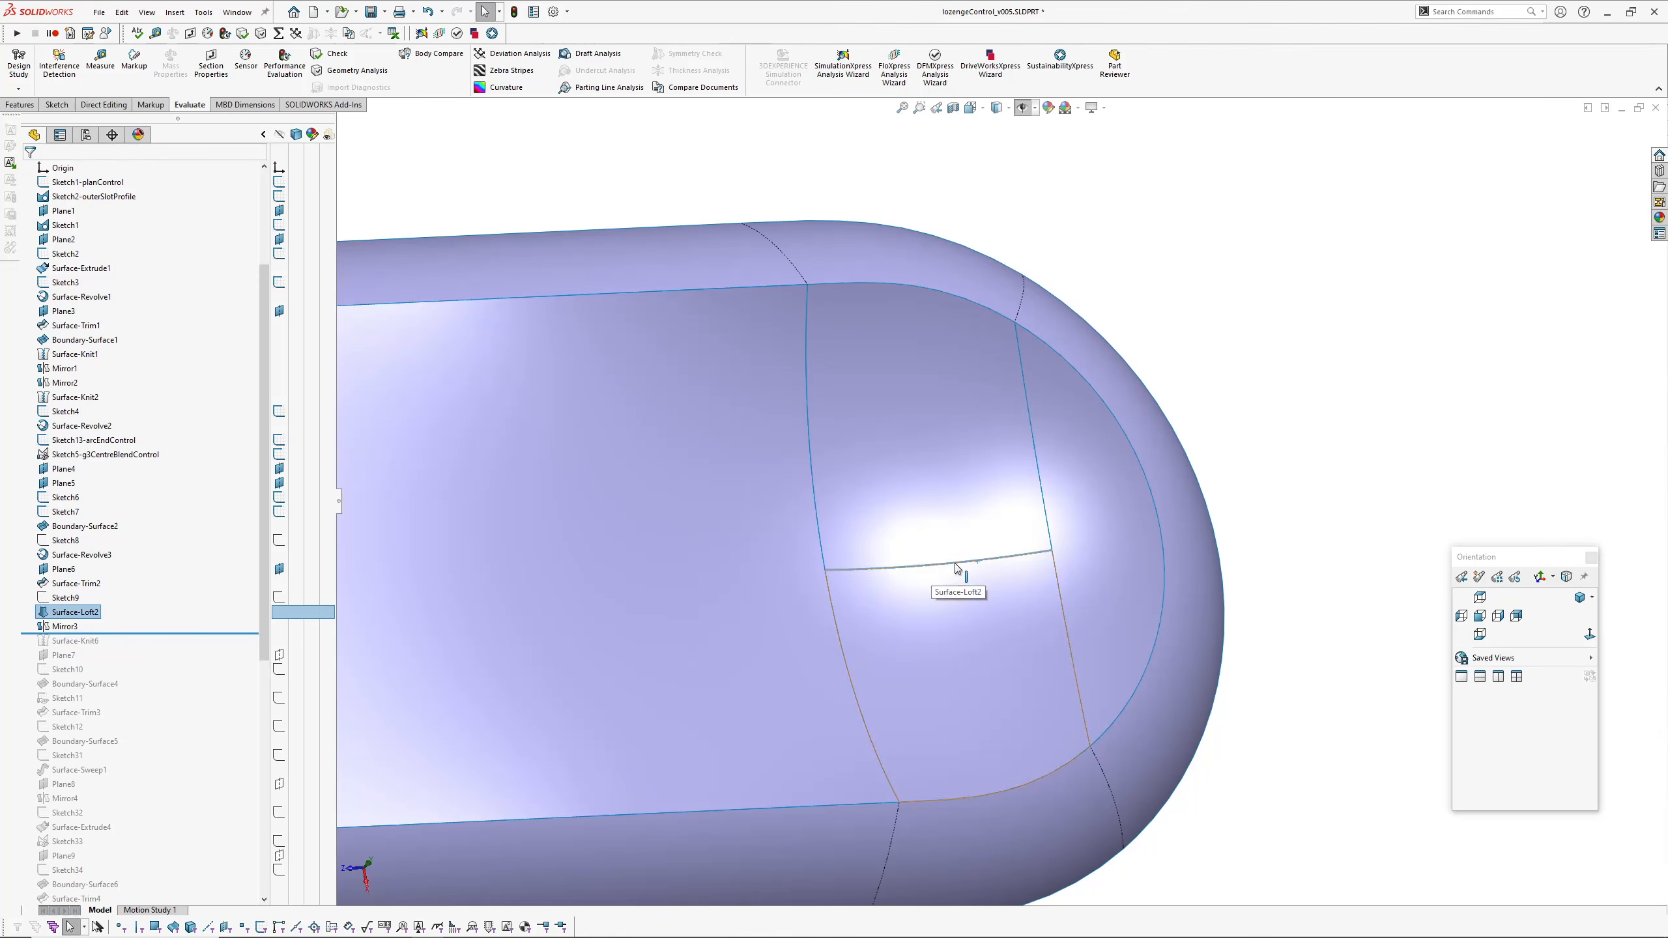
pyautogui.scroll(1, 909, 567)
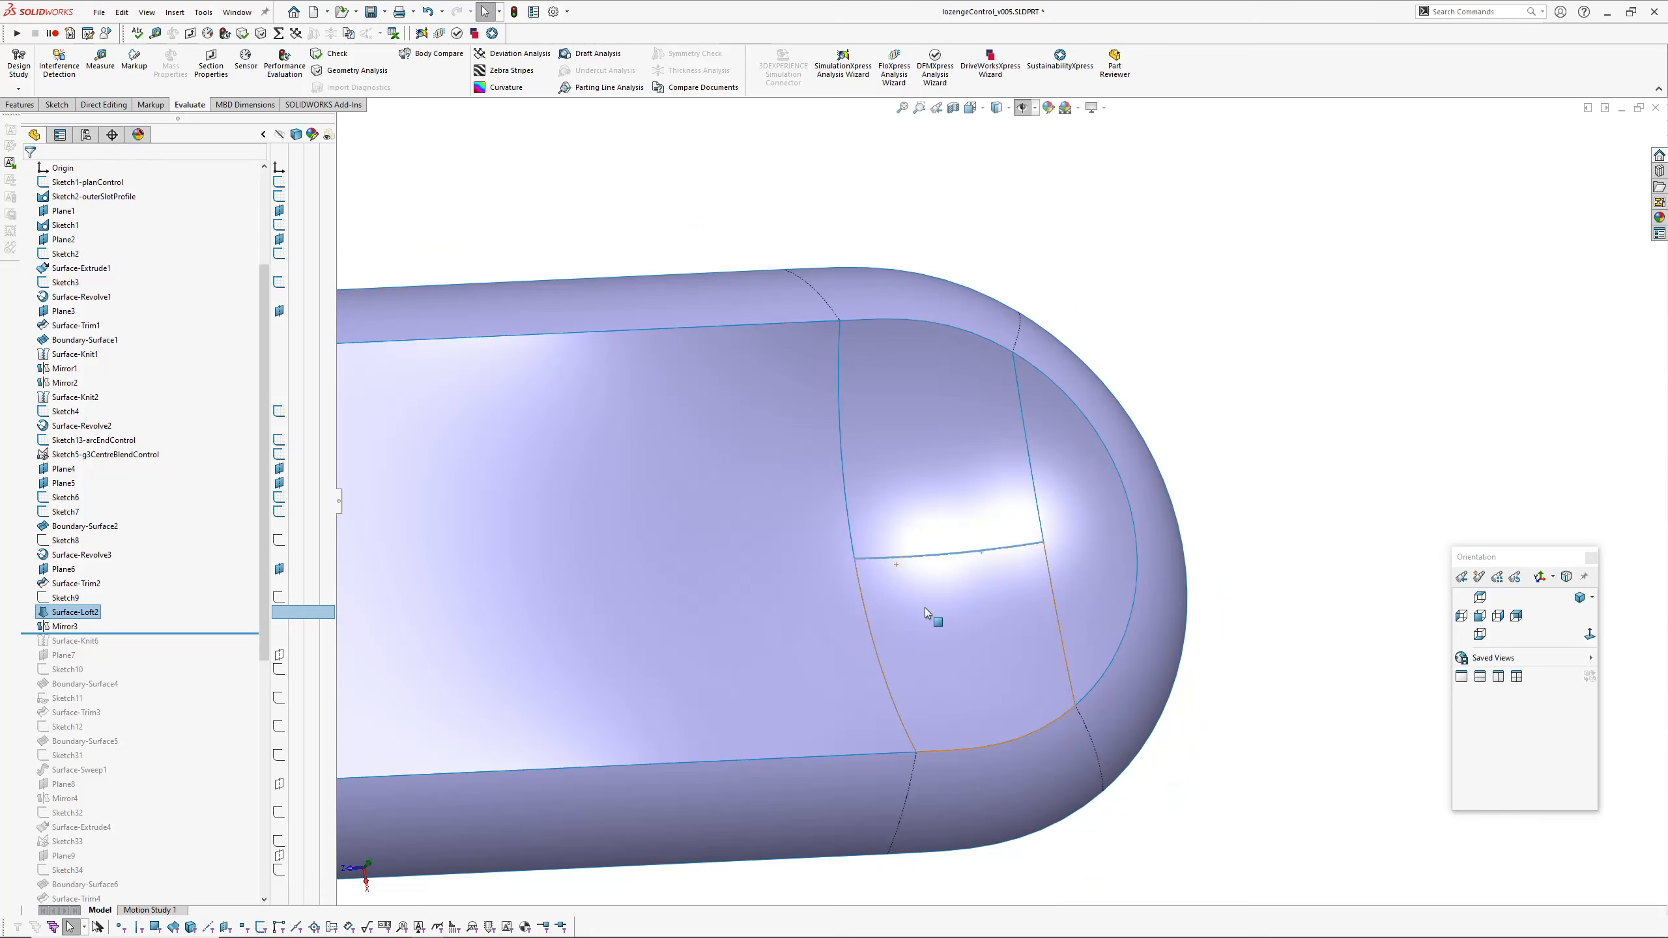
pyautogui.moveTo(931, 617); pyautogui.dragTo(978, 571, button='middle')
pyautogui.click(1321, 329)
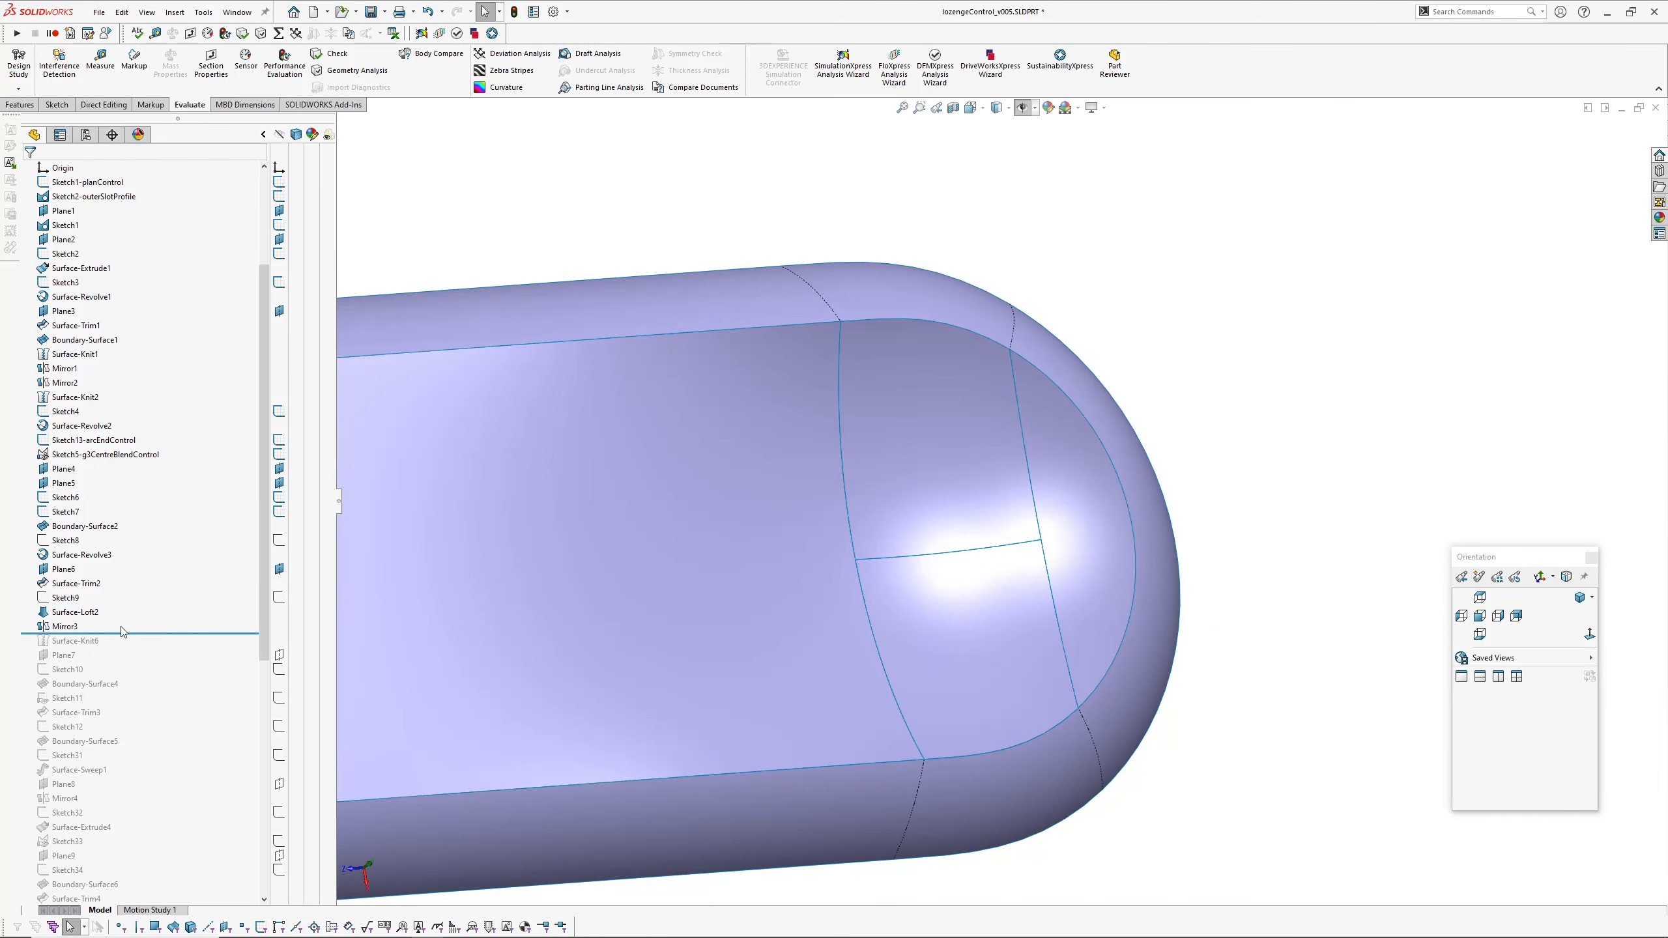
# Step: Roll the history forward past Surface-Knit6, run Deviation Analysis on the centre seam edge of the end patch, and close it
pyautogui.moveTo(132, 632); pyautogui.dragTo(131, 646)
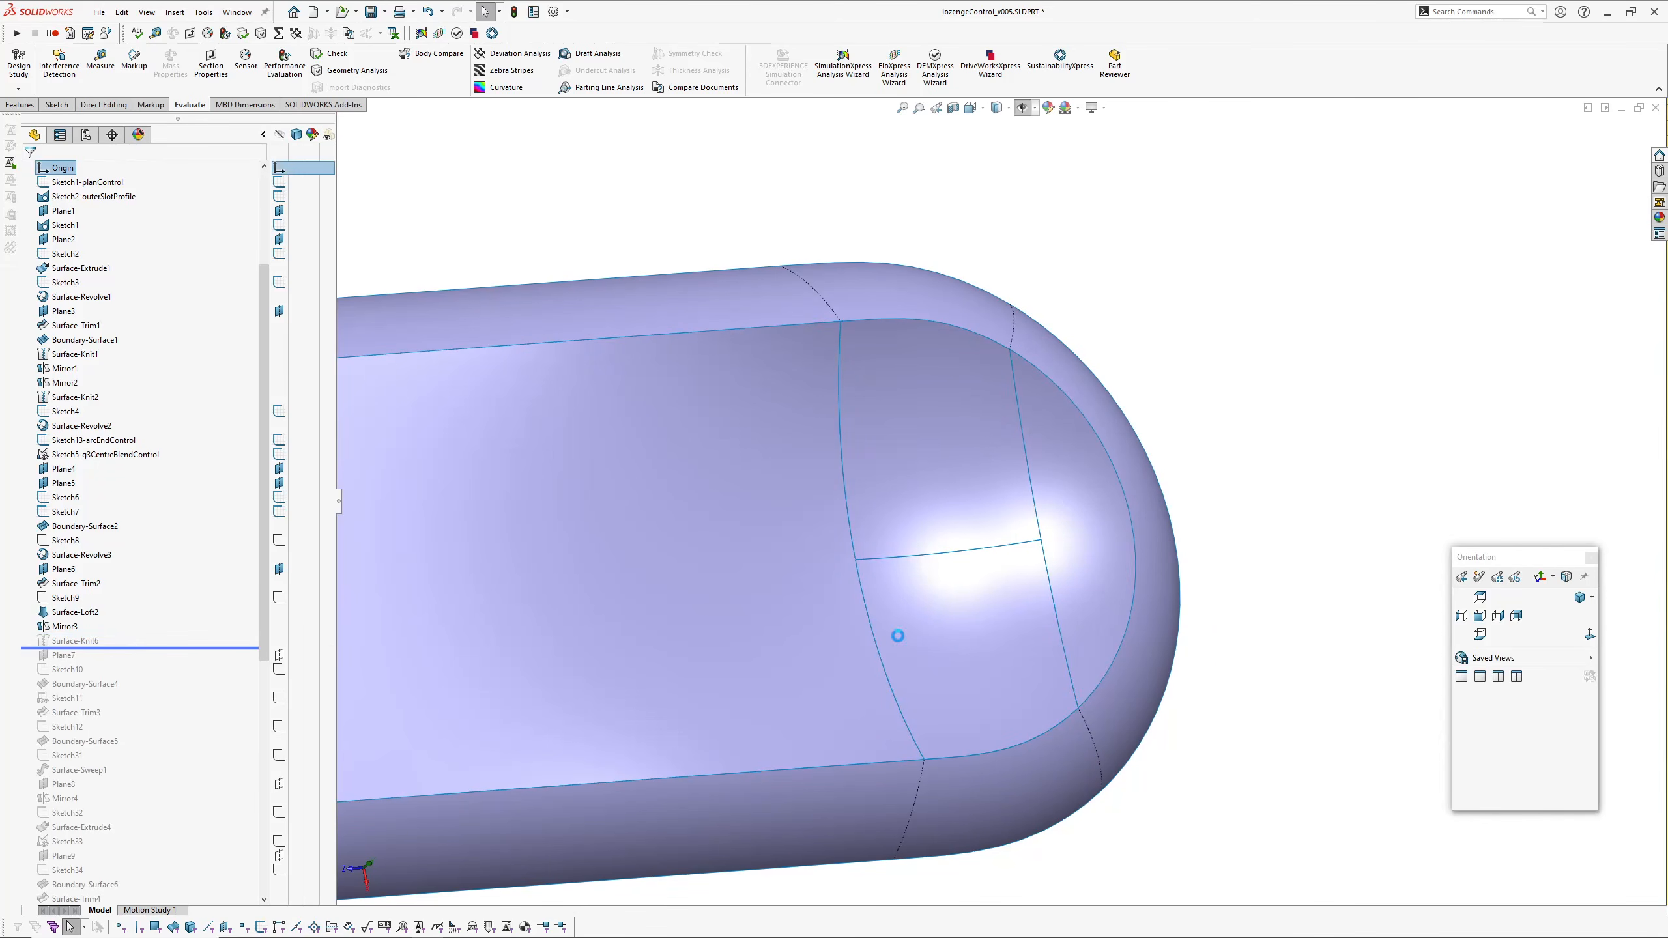
pyautogui.click(935, 554)
pyautogui.press('d')
pyautogui.click(182, 270)
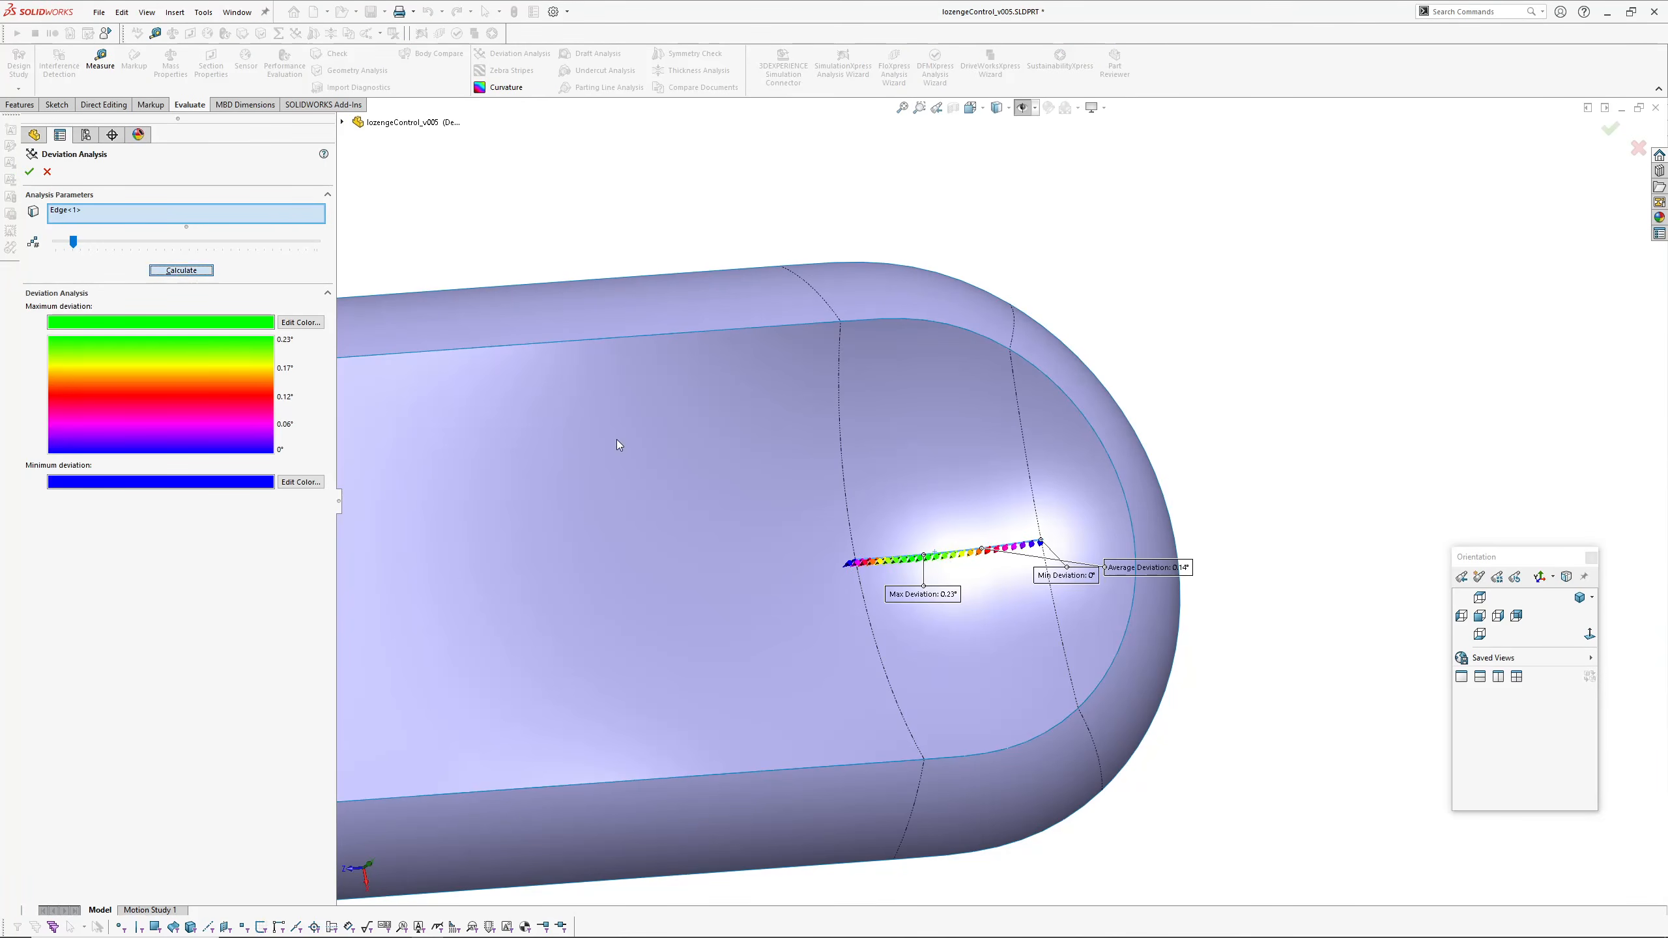
pyautogui.scroll(-3, 946, 570)
pyautogui.keyDown('ctrl'); pyautogui.moveTo(981, 569); pyautogui.dragTo(862, 553, button='middle'); pyautogui.keyUp('ctrl')
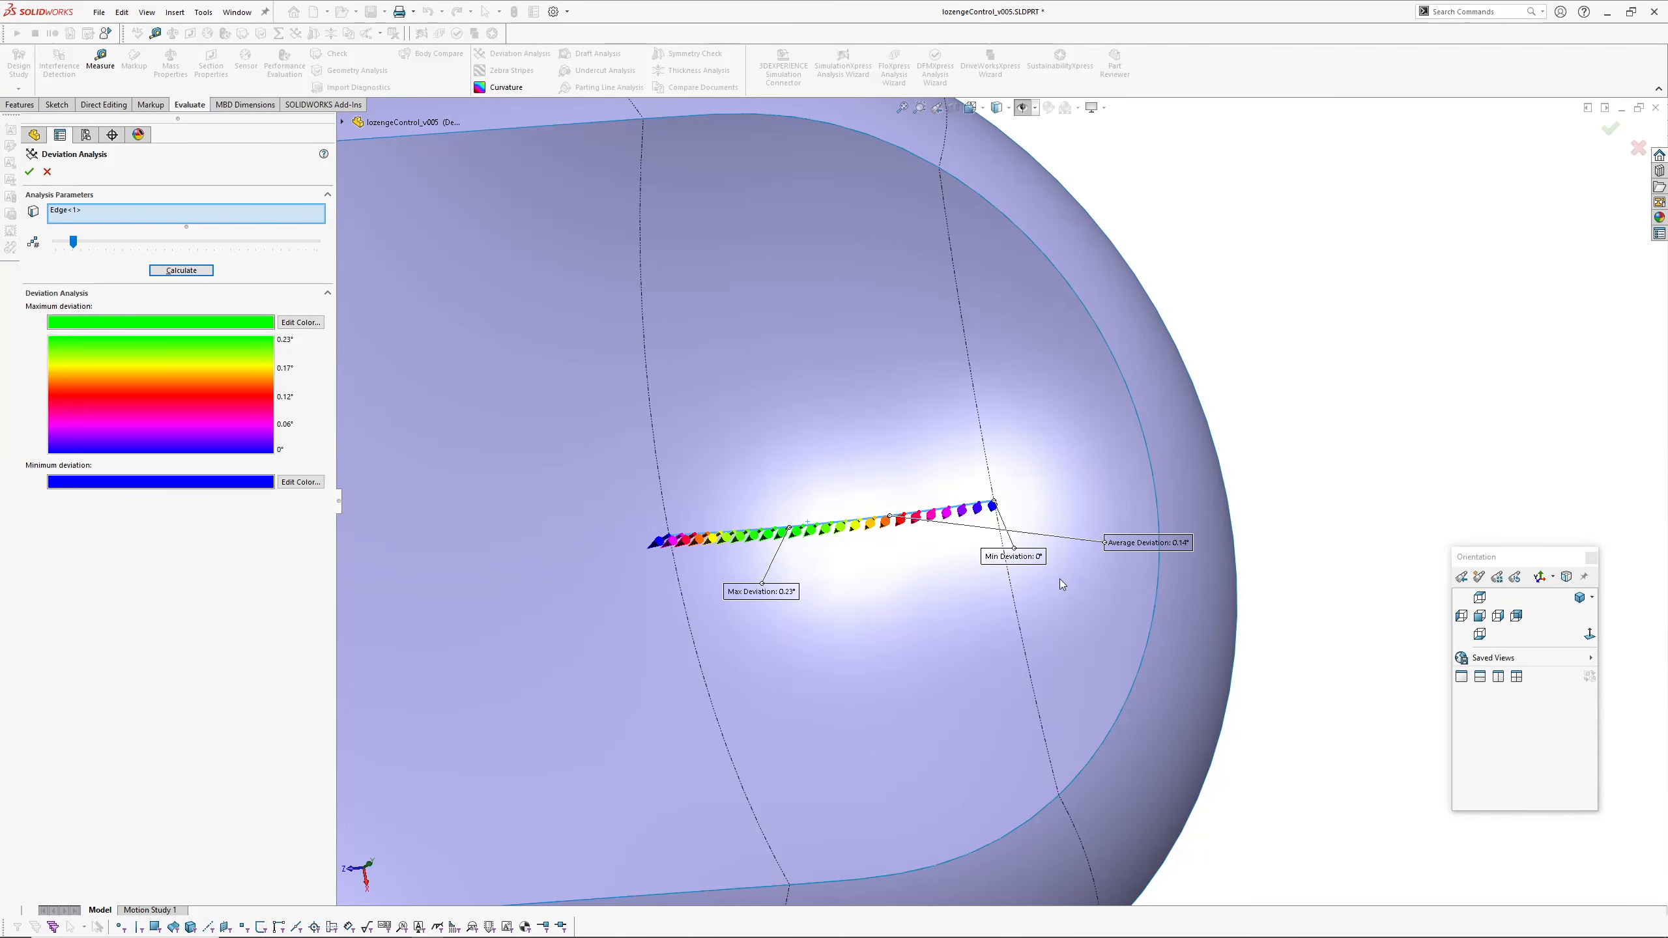
pyautogui.press('Escape')
# Step: Show zebra stripes on the knitted surface to examine the reflection flow across the end patch seams, and turn the stripes off
pyautogui.scroll(2, 940, 530)
pyautogui.moveTo(933, 535); pyautogui.dragTo(882, 580, button='middle')
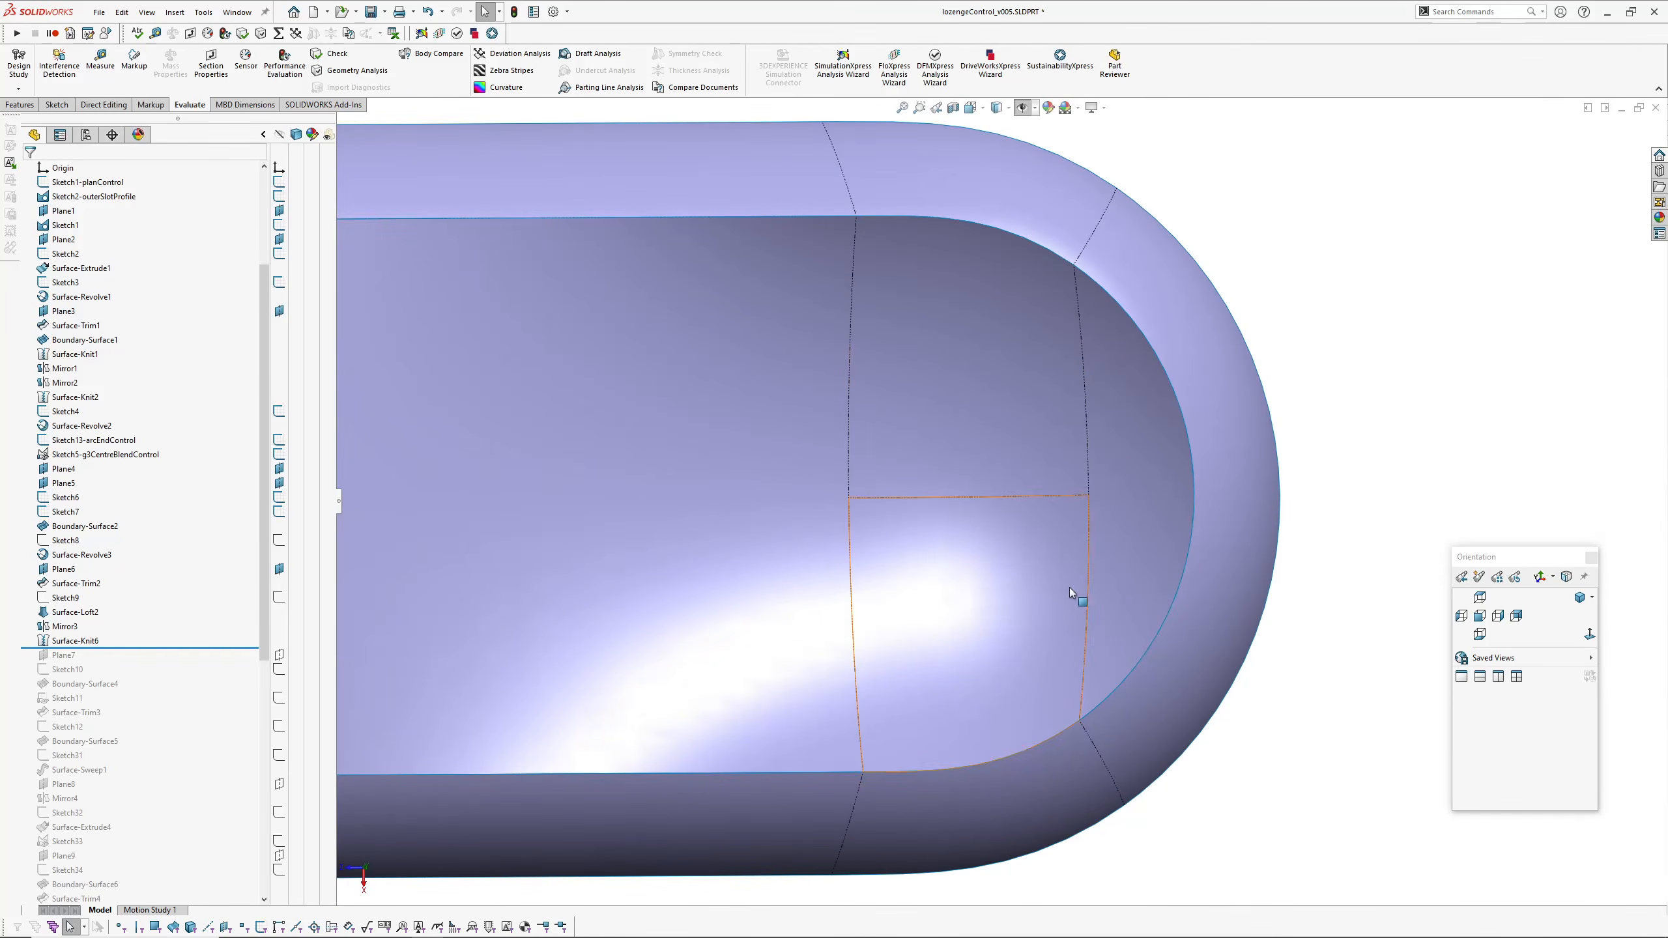
pyautogui.moveTo(803, 519); pyautogui.dragTo(847, 414, button='middle')
pyautogui.moveTo(937, 575); pyautogui.dragTo(945, 411, button='middle')
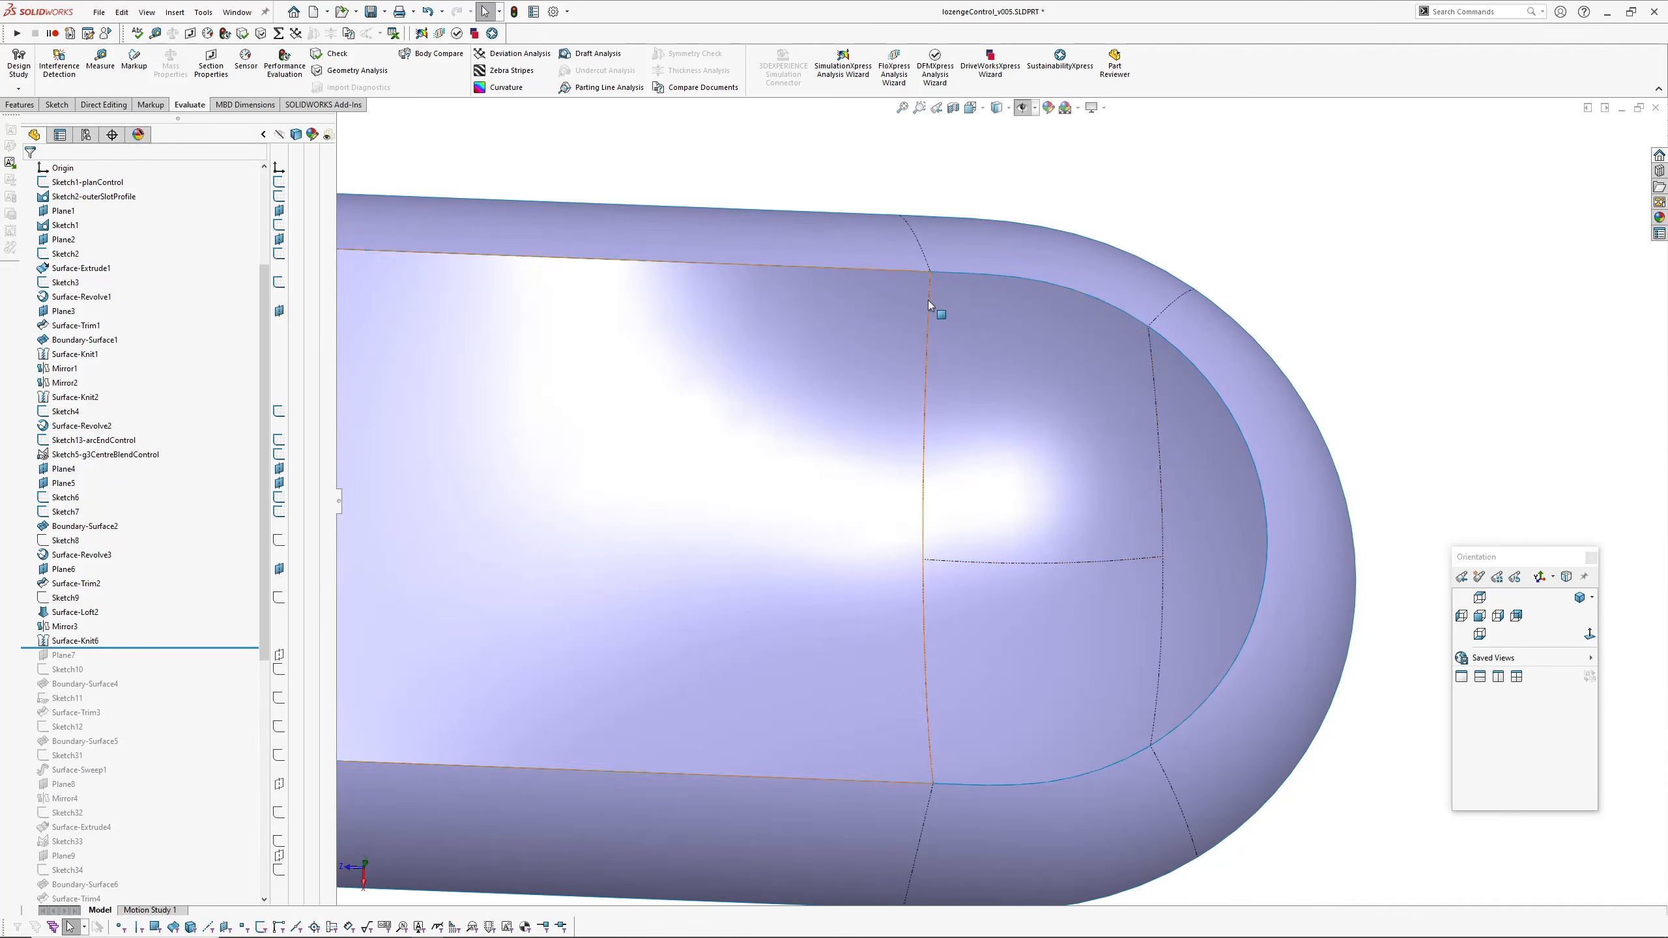
pyautogui.press('z')
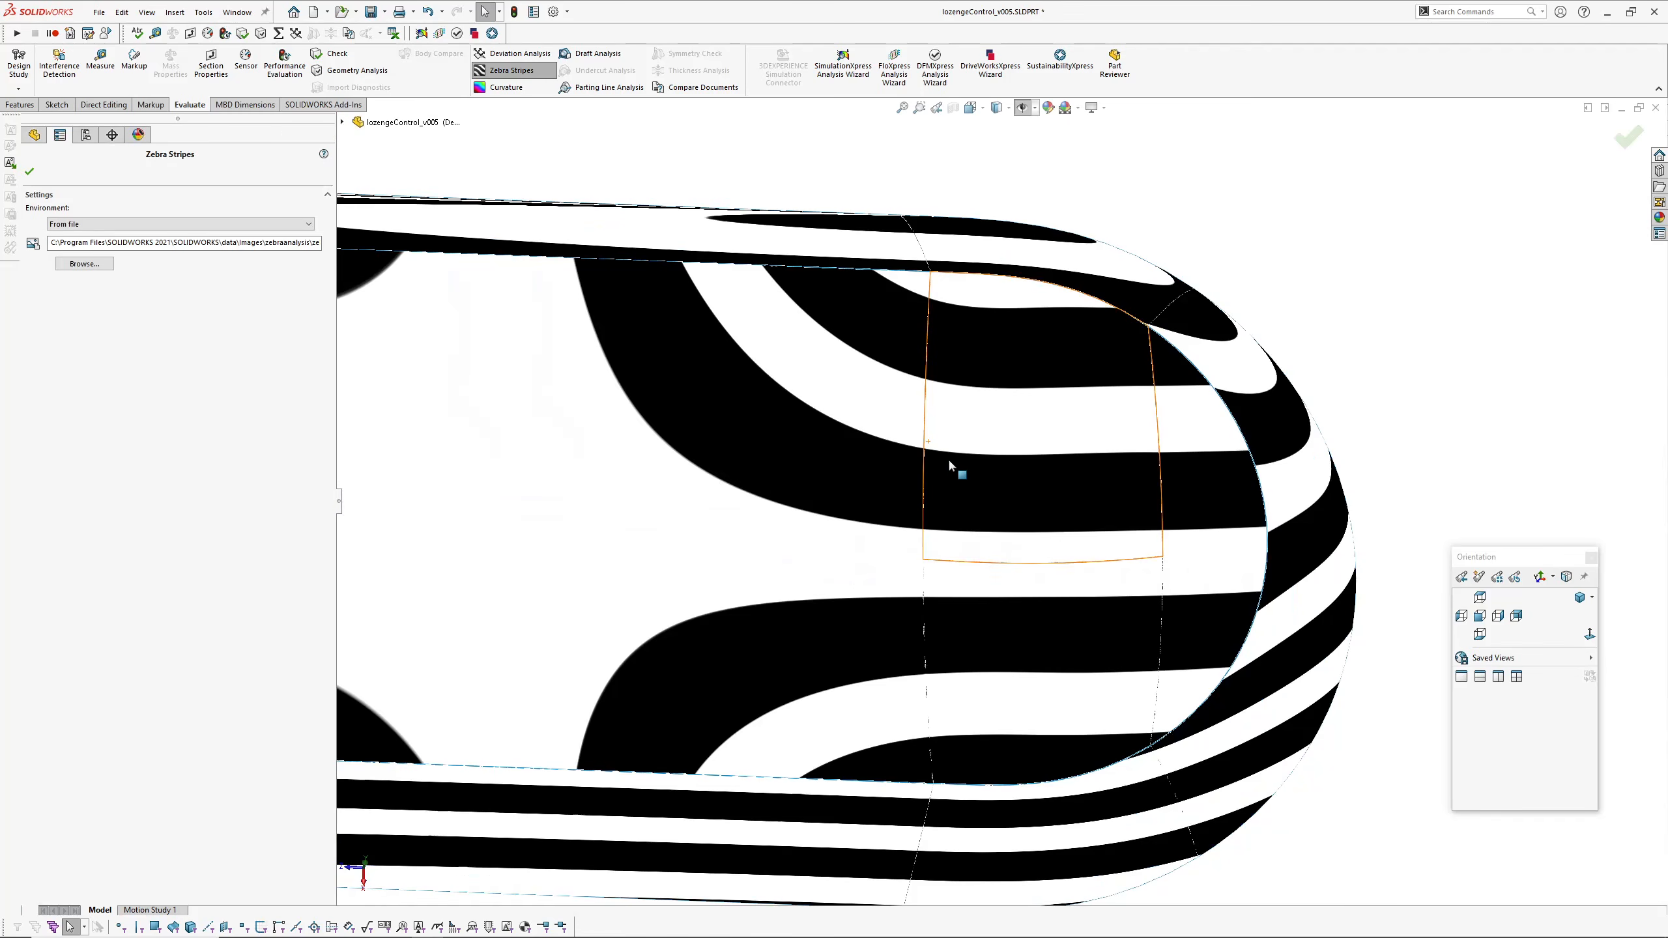
pyautogui.press('Return')
pyautogui.moveTo(948, 466); pyautogui.dragTo(1047, 451, button='middle')
pyautogui.moveTo(1220, 378); pyautogui.dragTo(1195, 334, button='middle')
pyautogui.press('z')
# Step: Roll the history forward past Boundary-Surface4 and examine the new surface closing part of the opposite end opening
pyautogui.scroll(4, 1024, 342)
pyautogui.scroll(-1, 486, 345)
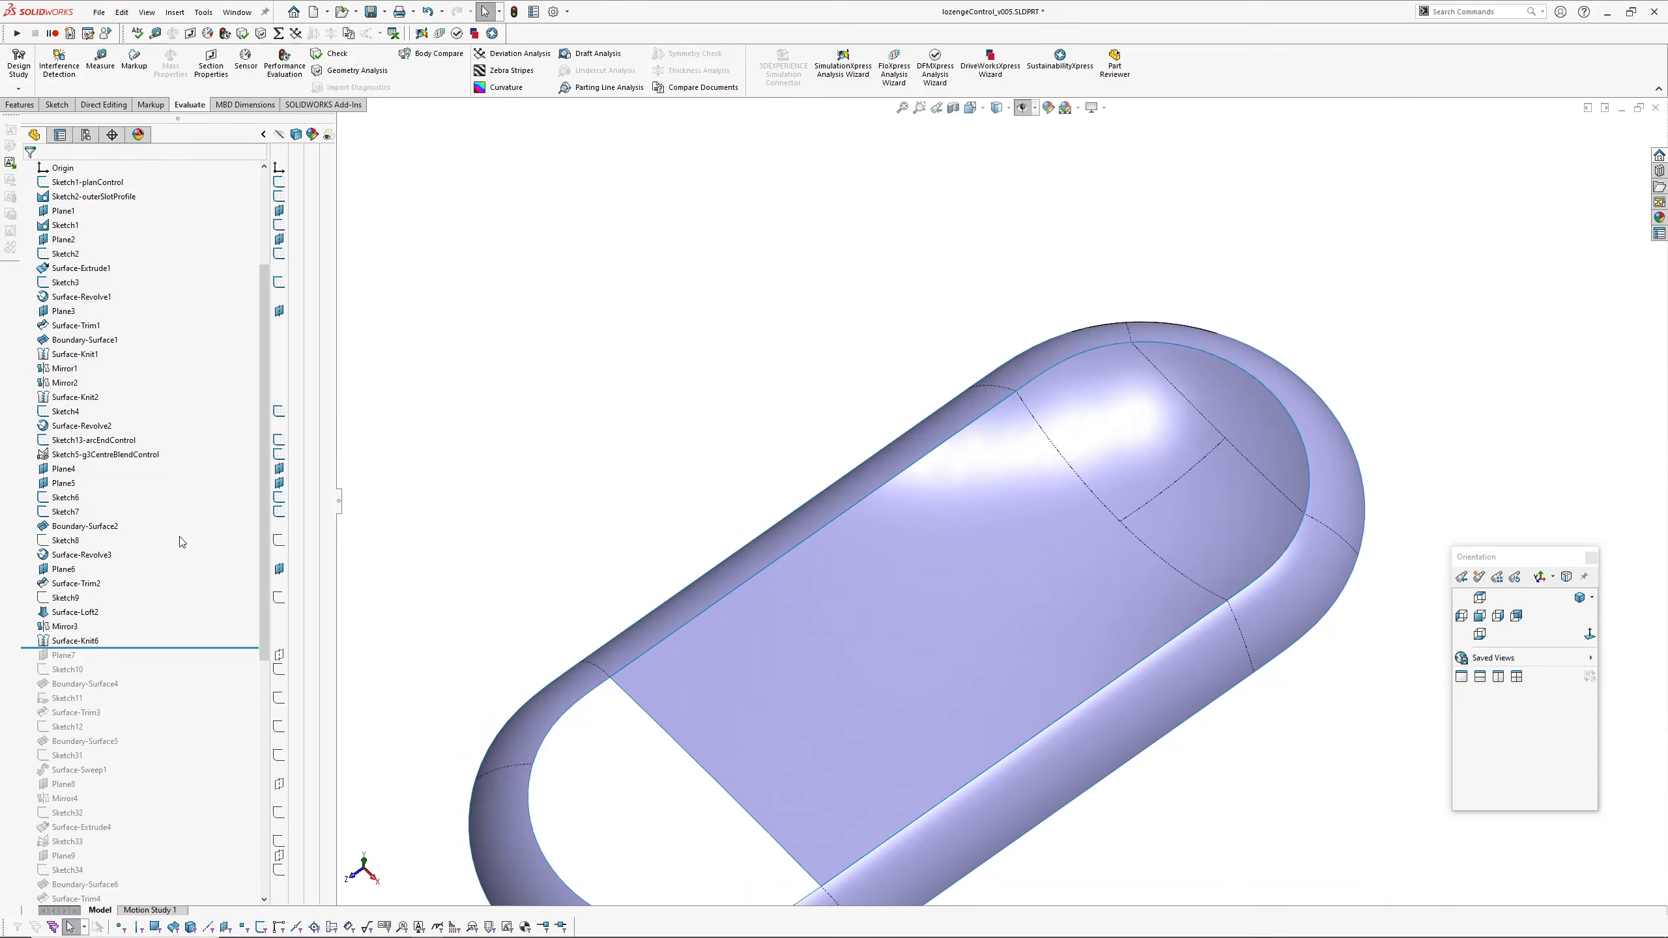
pyautogui.keyDown('ctrl'); pyautogui.moveTo(710, 642); pyautogui.dragTo(707, 433, button='middle'); pyautogui.keyUp('ctrl')
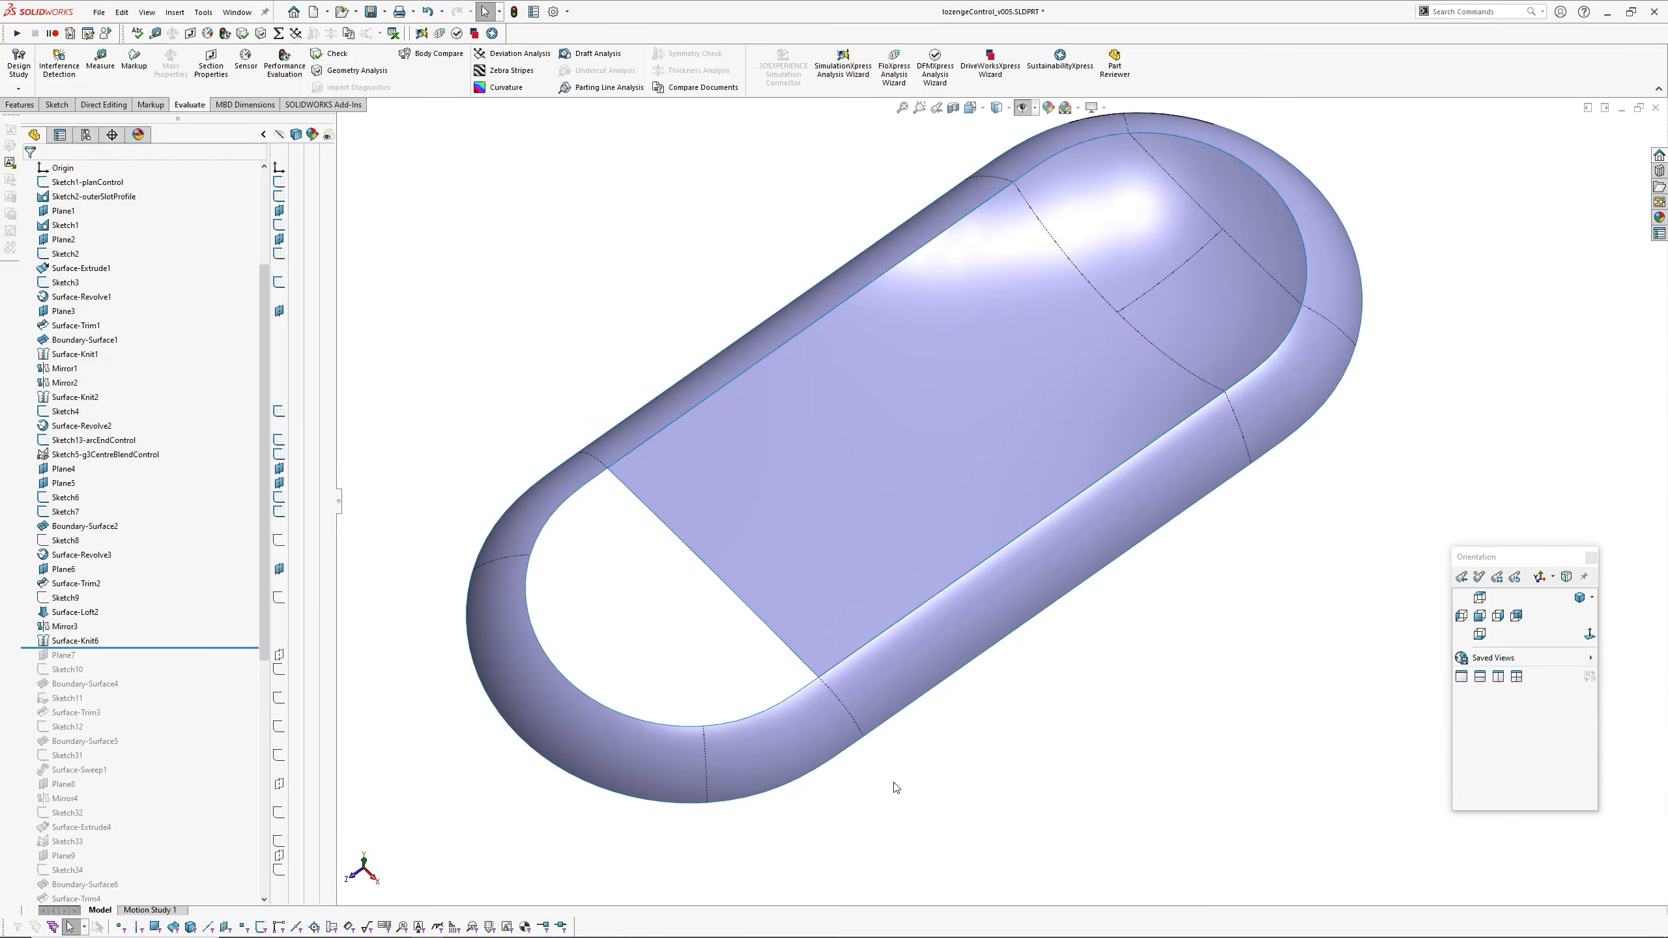
pyautogui.moveTo(170, 647); pyautogui.dragTo(161, 690)
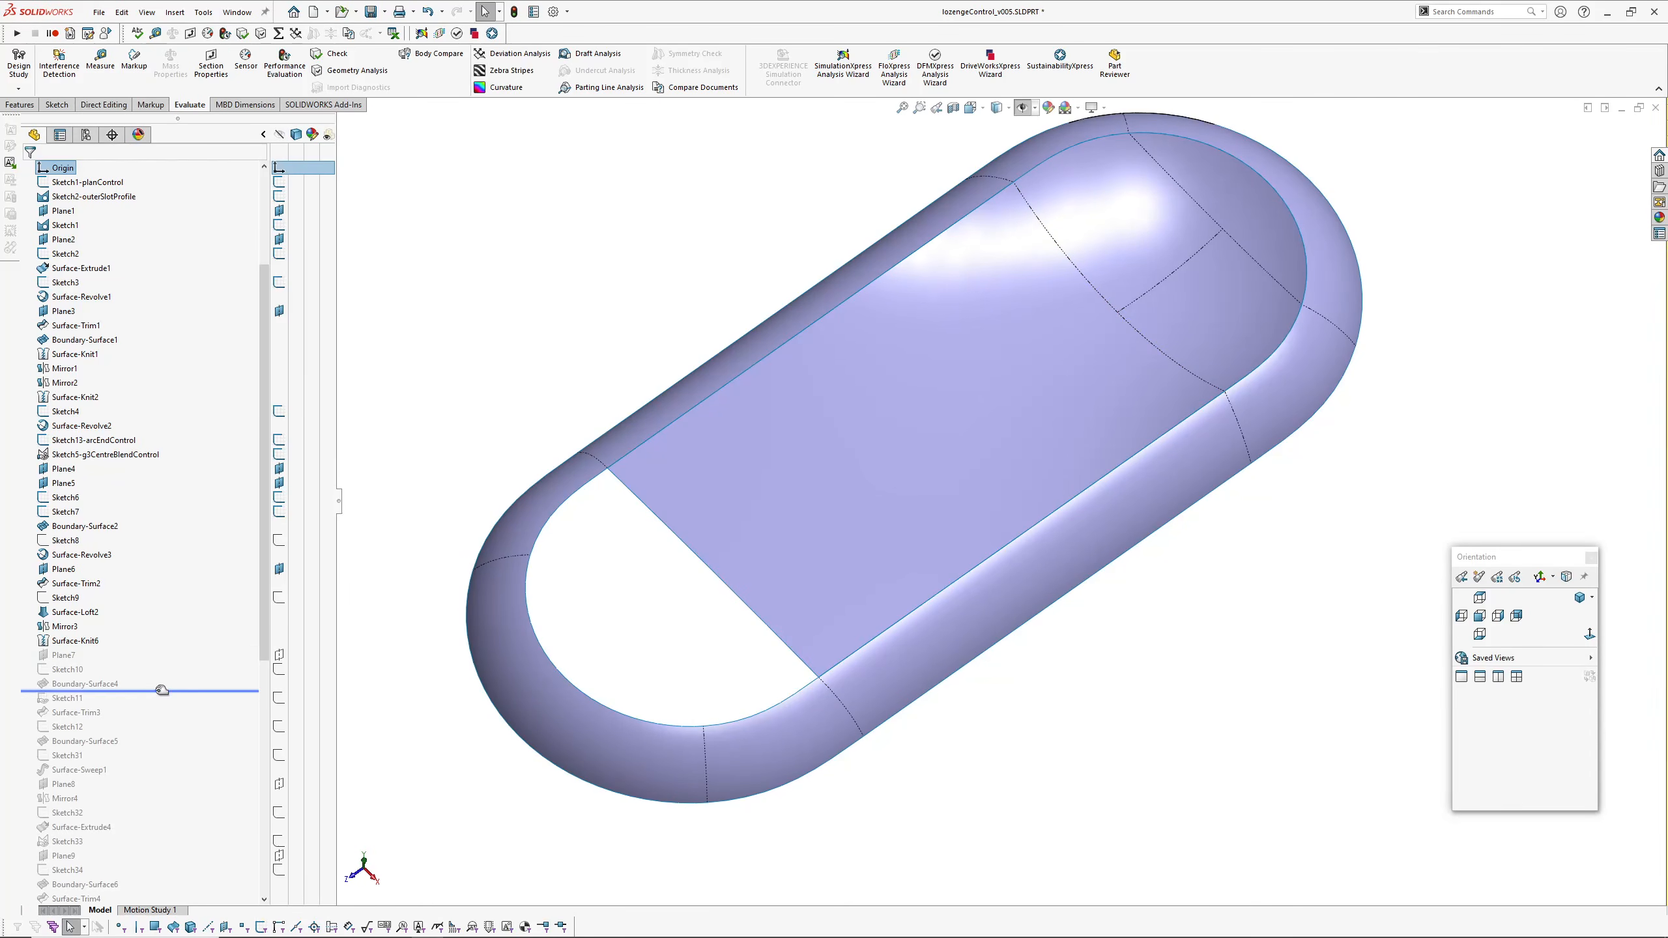
pyautogui.moveTo(738, 559); pyautogui.dragTo(691, 421, button='middle')
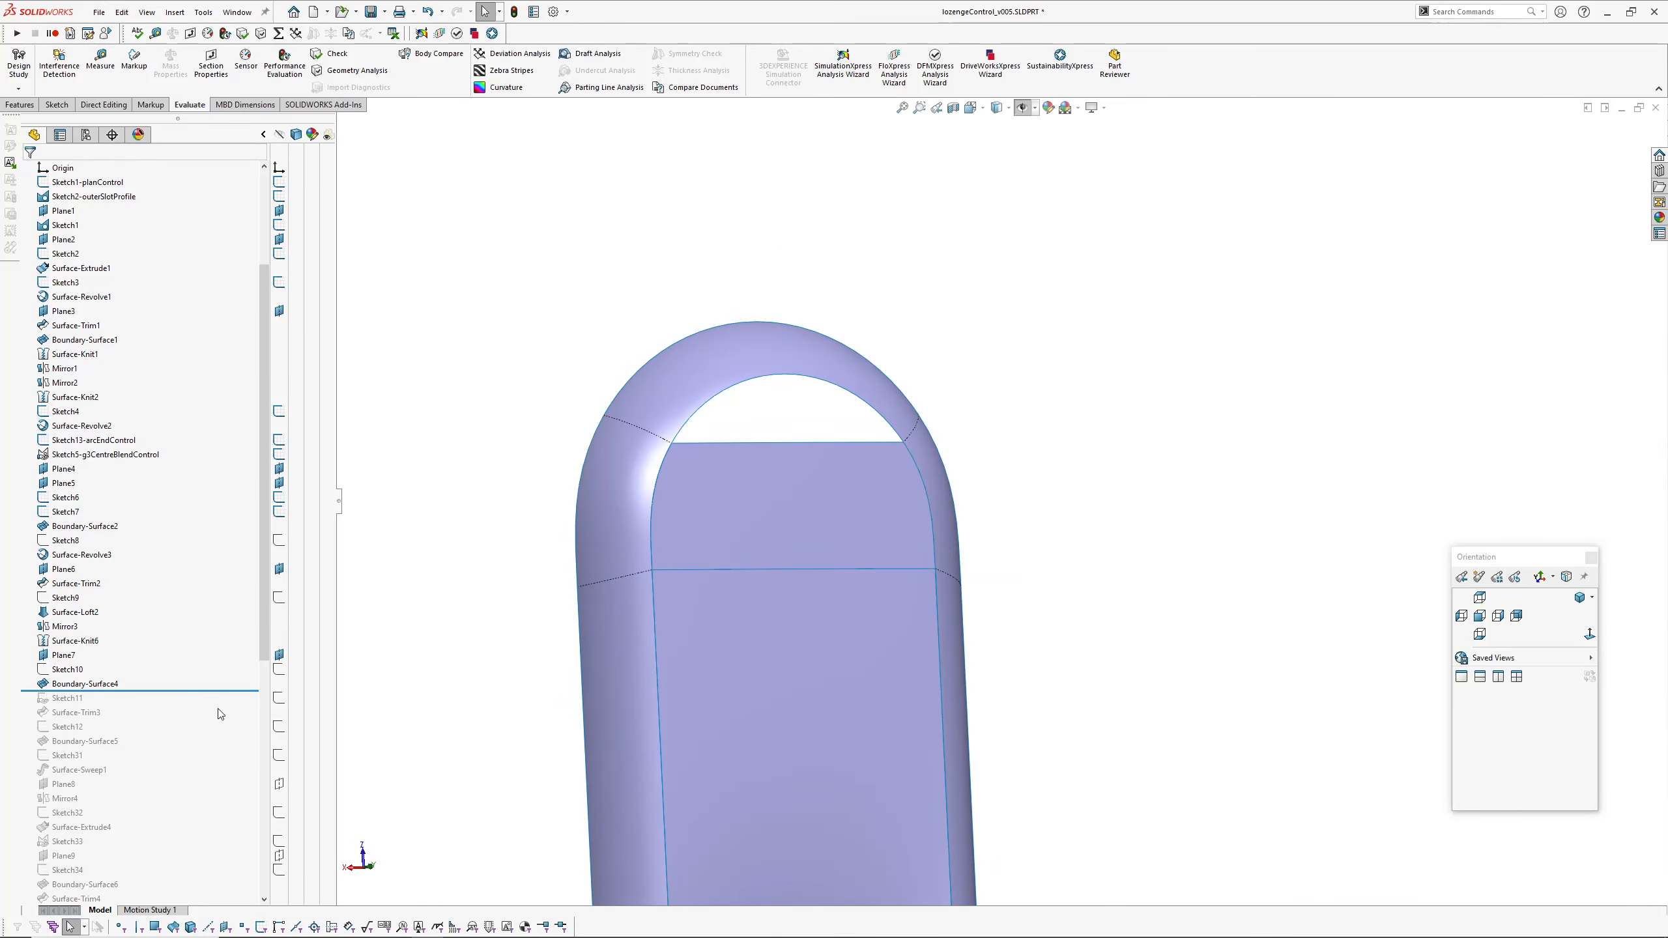
# Step: Roll the history forward past Surface-Trim3 and examine the trimmed edge with its central arc at the end opening
pyautogui.moveTo(146, 691); pyautogui.dragTo(146, 722)
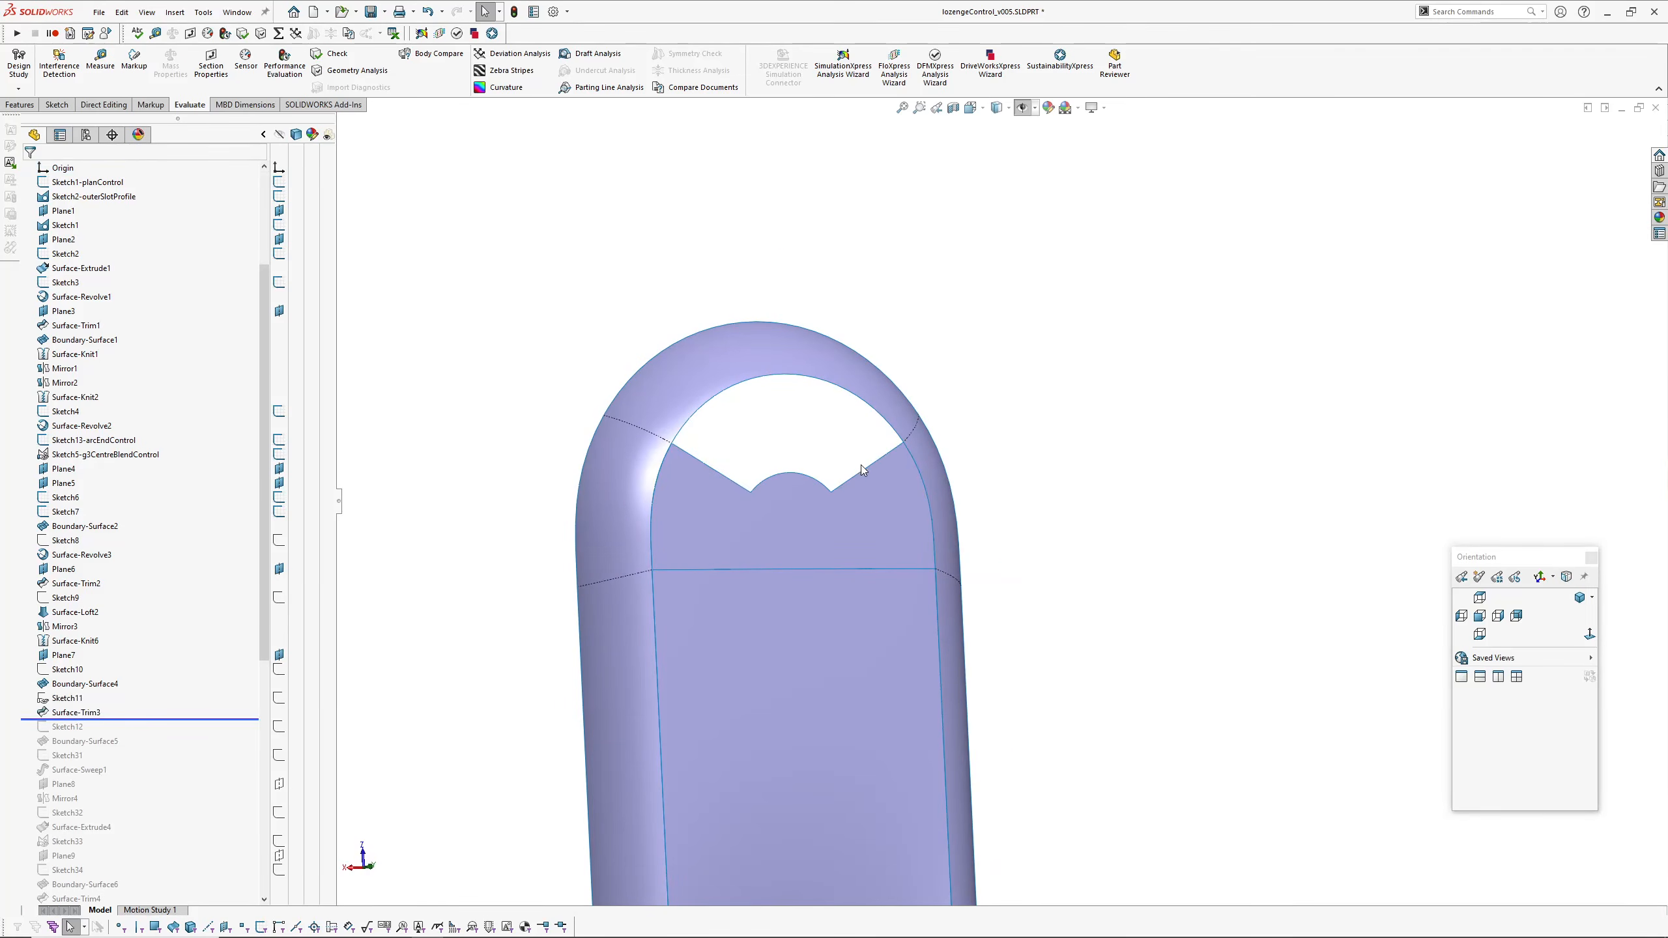
pyautogui.scroll(-3, 828, 493)
pyautogui.moveTo(828, 493); pyautogui.dragTo(771, 478, button='middle')
# Step: Open Boundary-Surface4's definition to review its direction curves and the Tangency To Face condition on Edge-Tangent<1>, and close it unchanged
pyautogui.click(85, 683)
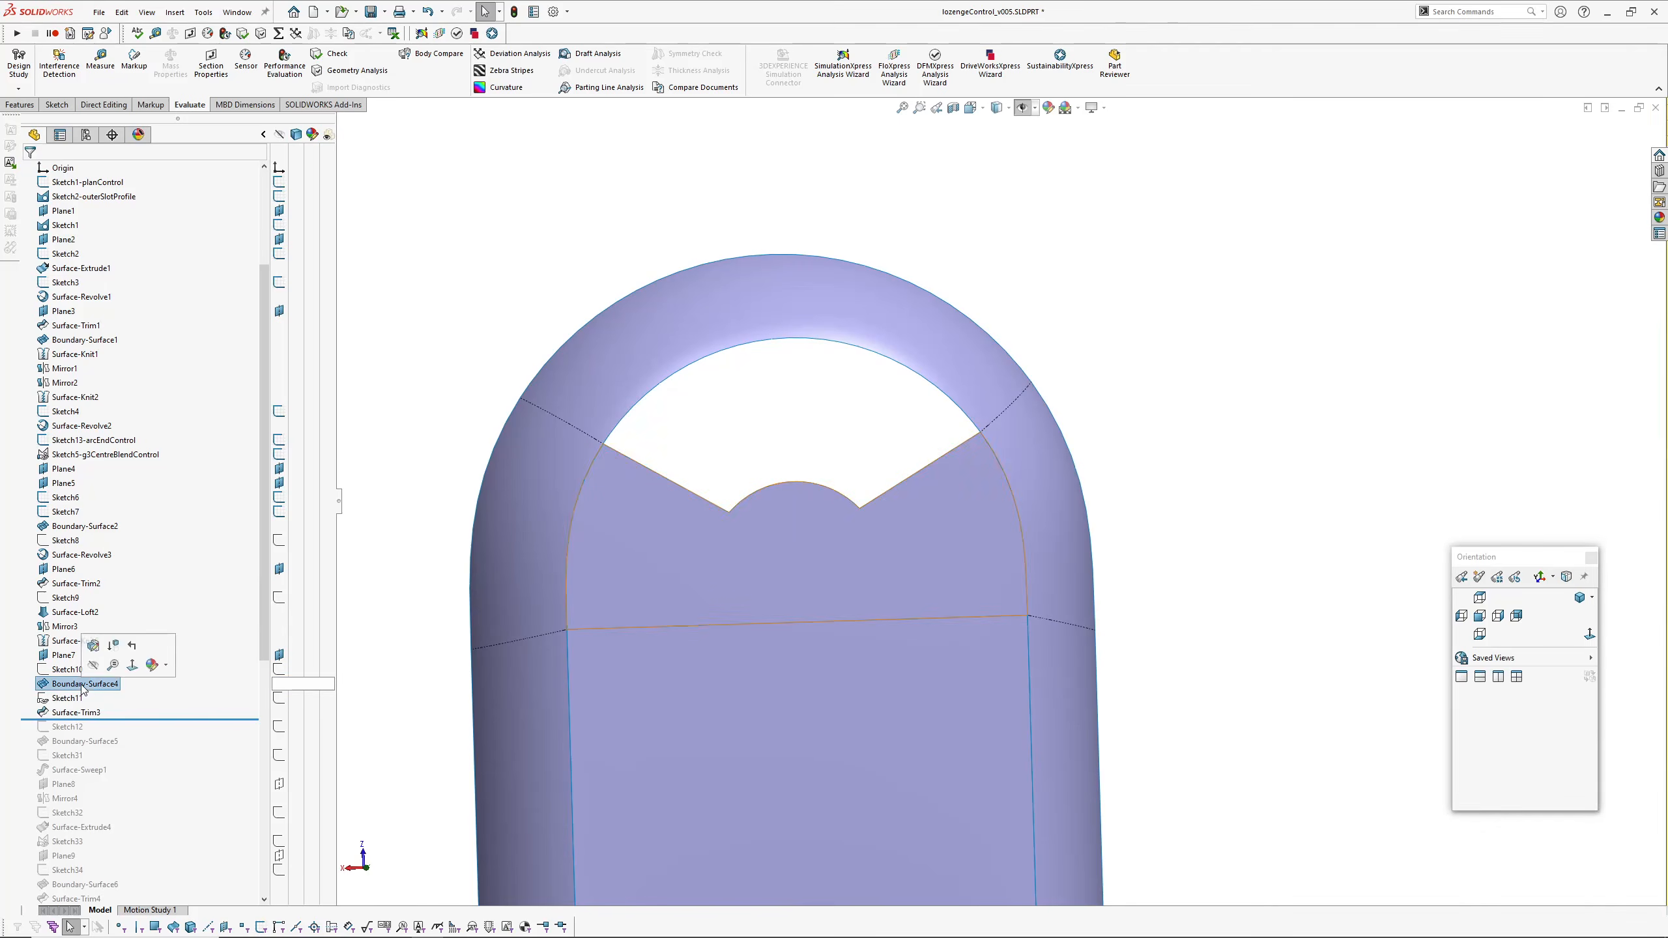
pyautogui.click(93, 646)
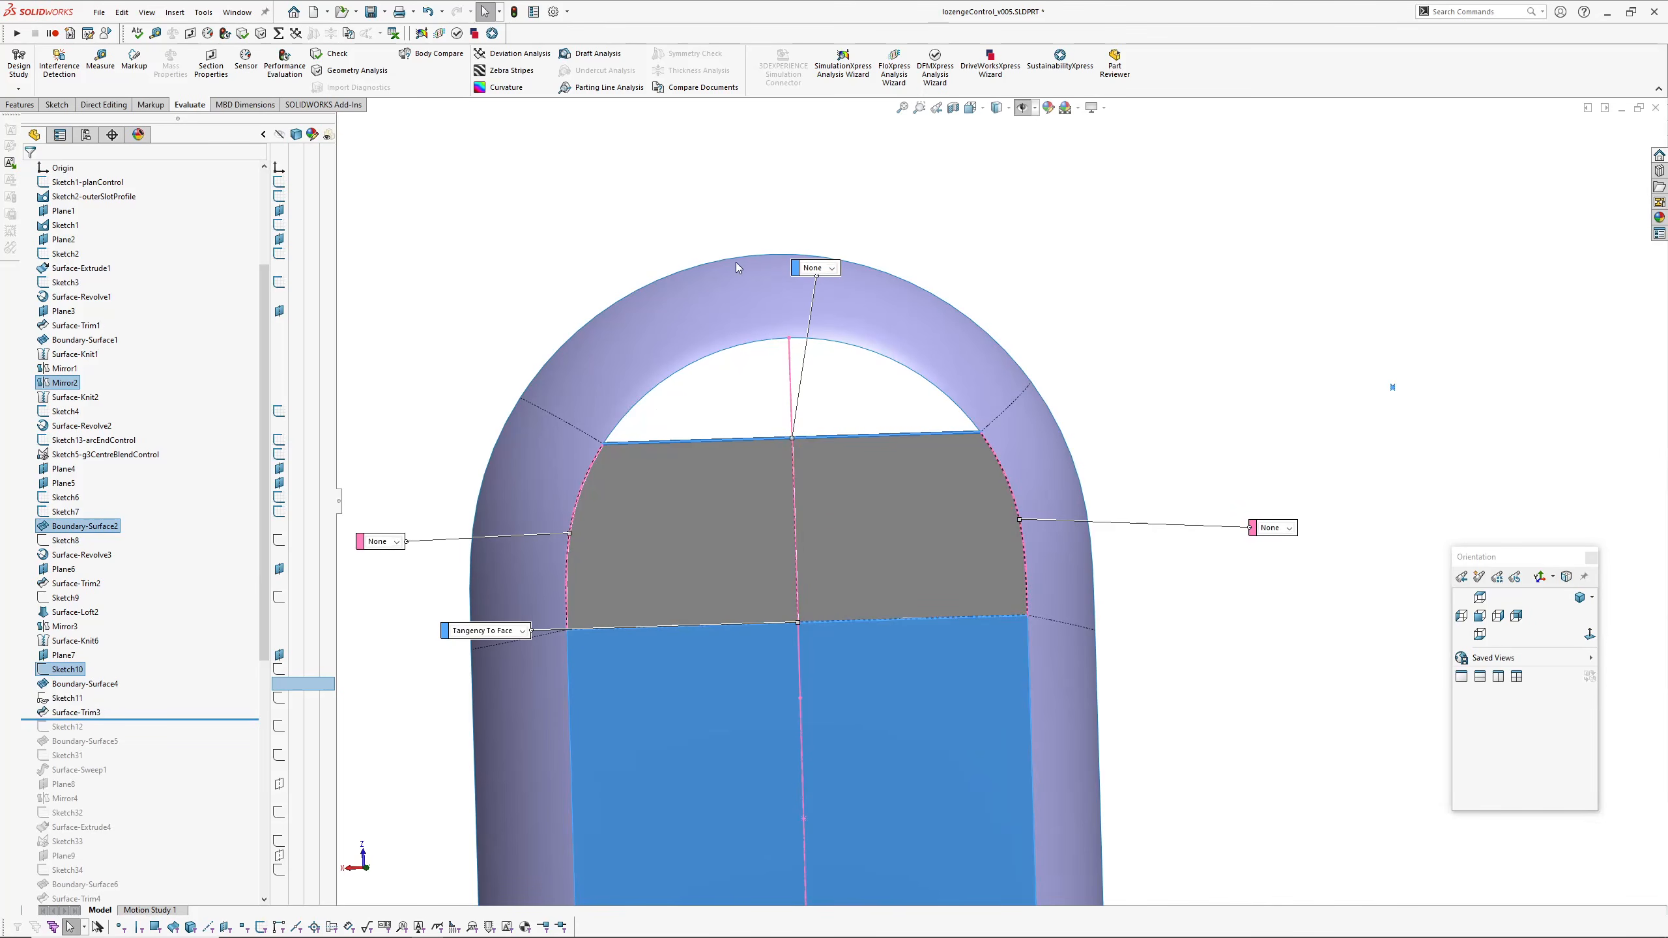
pyautogui.moveTo(735, 262); pyautogui.dragTo(629, 486, button='middle')
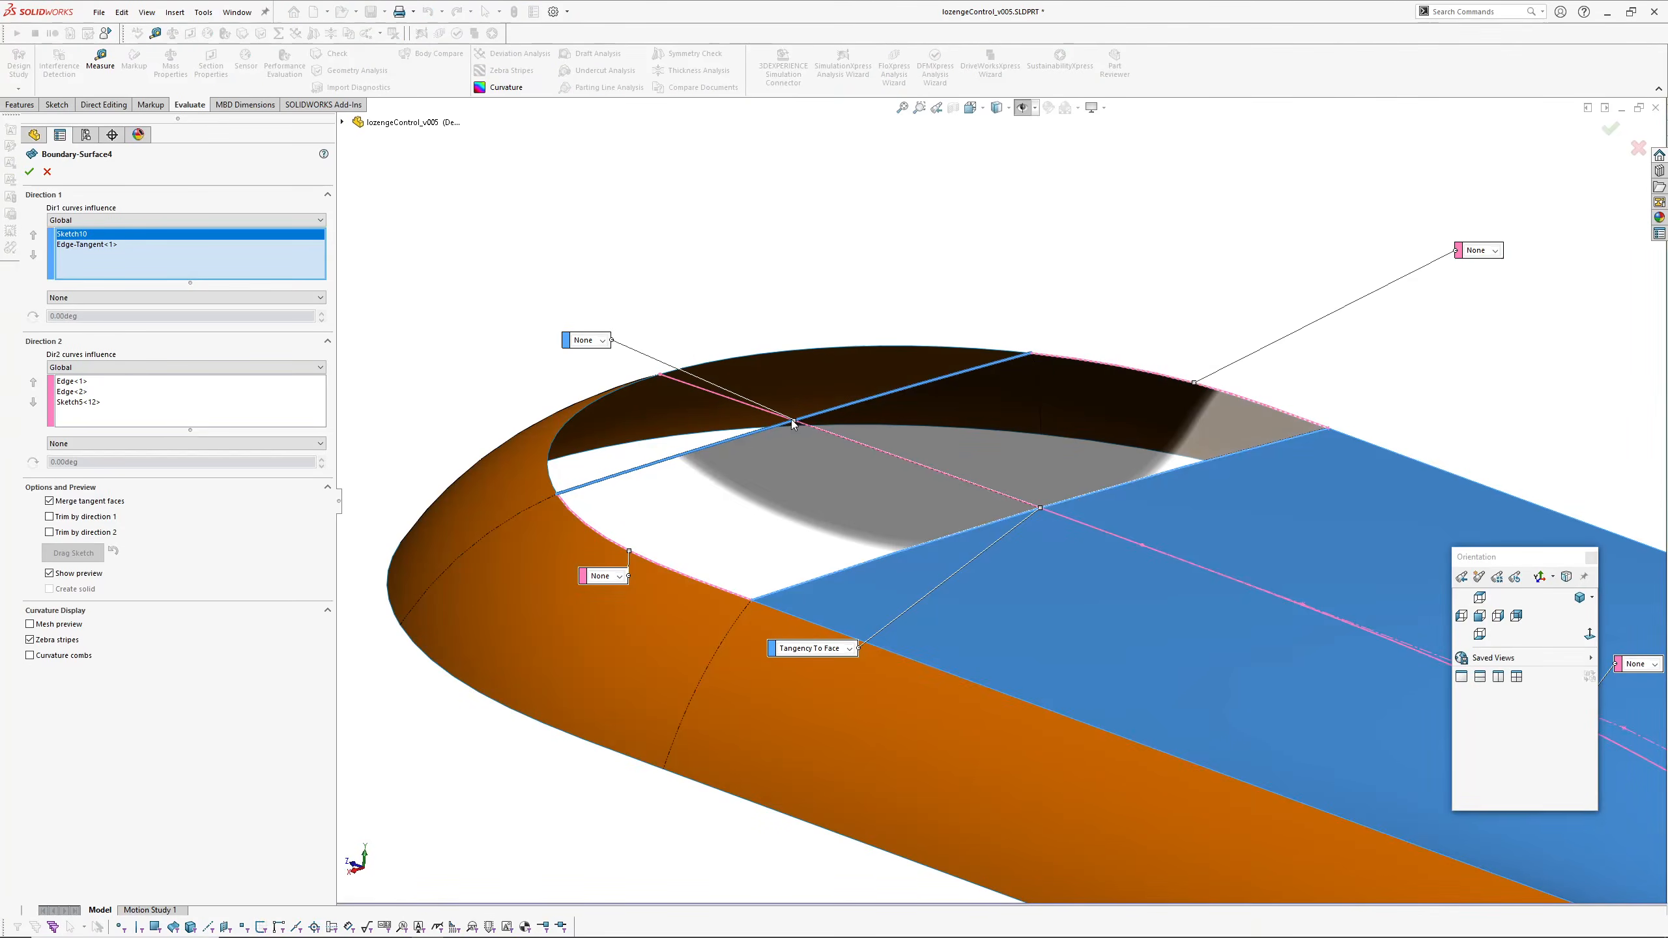
pyautogui.keyDown('ctrl'); pyautogui.moveTo(955, 557); pyautogui.dragTo(896, 519, button='middle'); pyautogui.keyUp('ctrl')
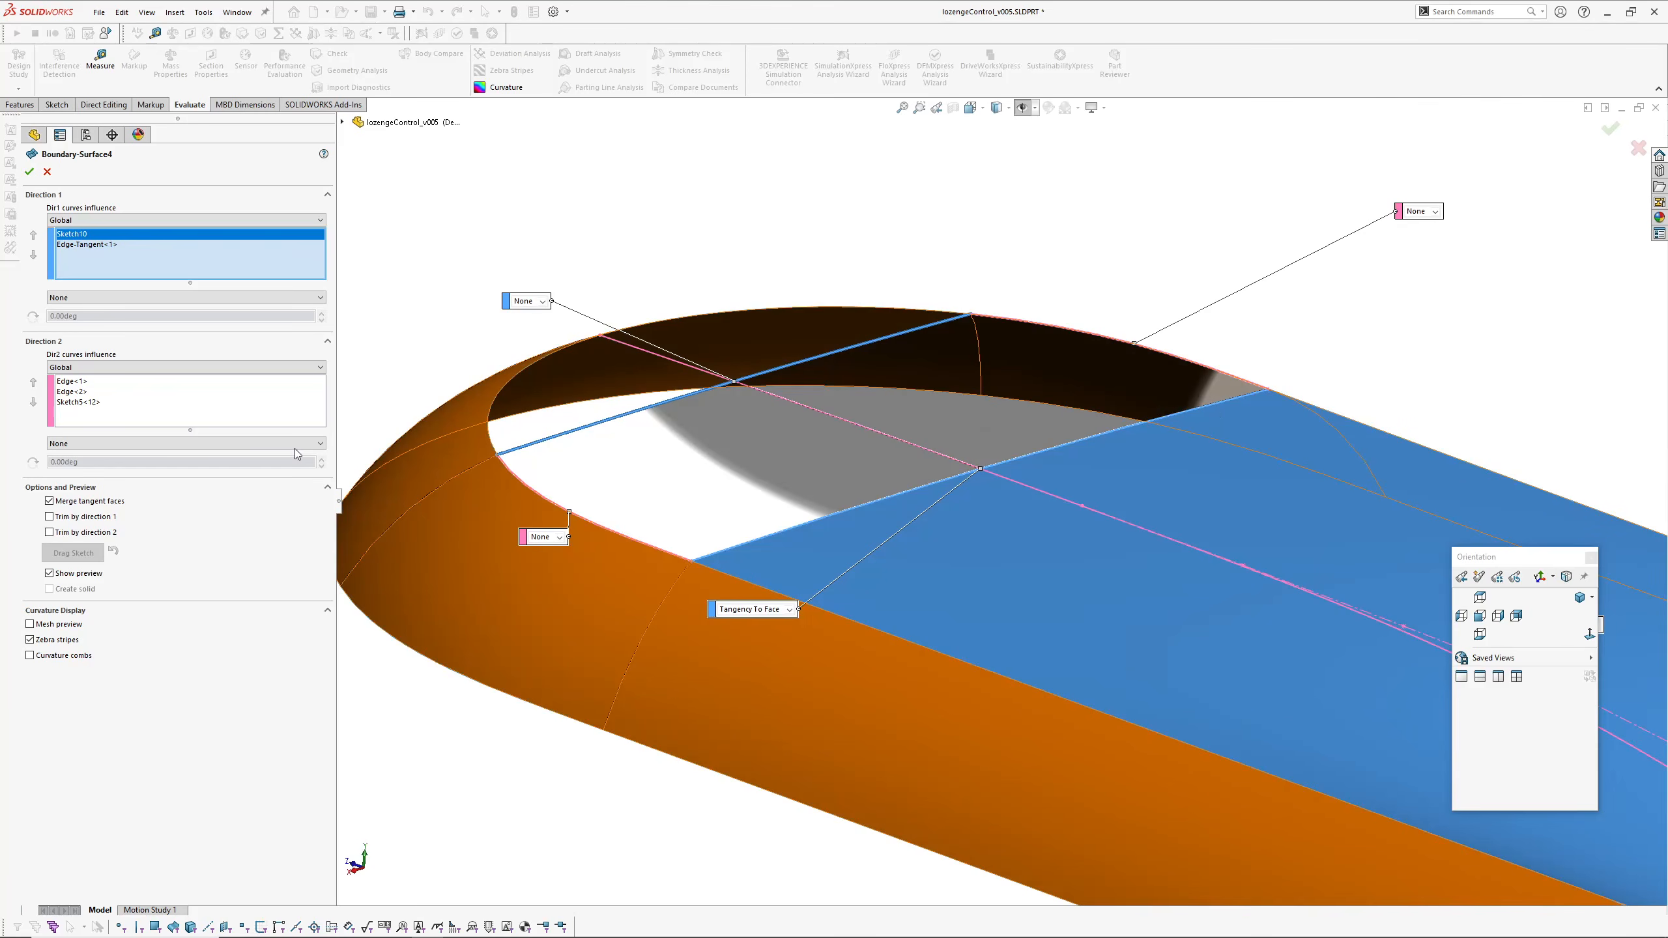
pyautogui.click(78, 244)
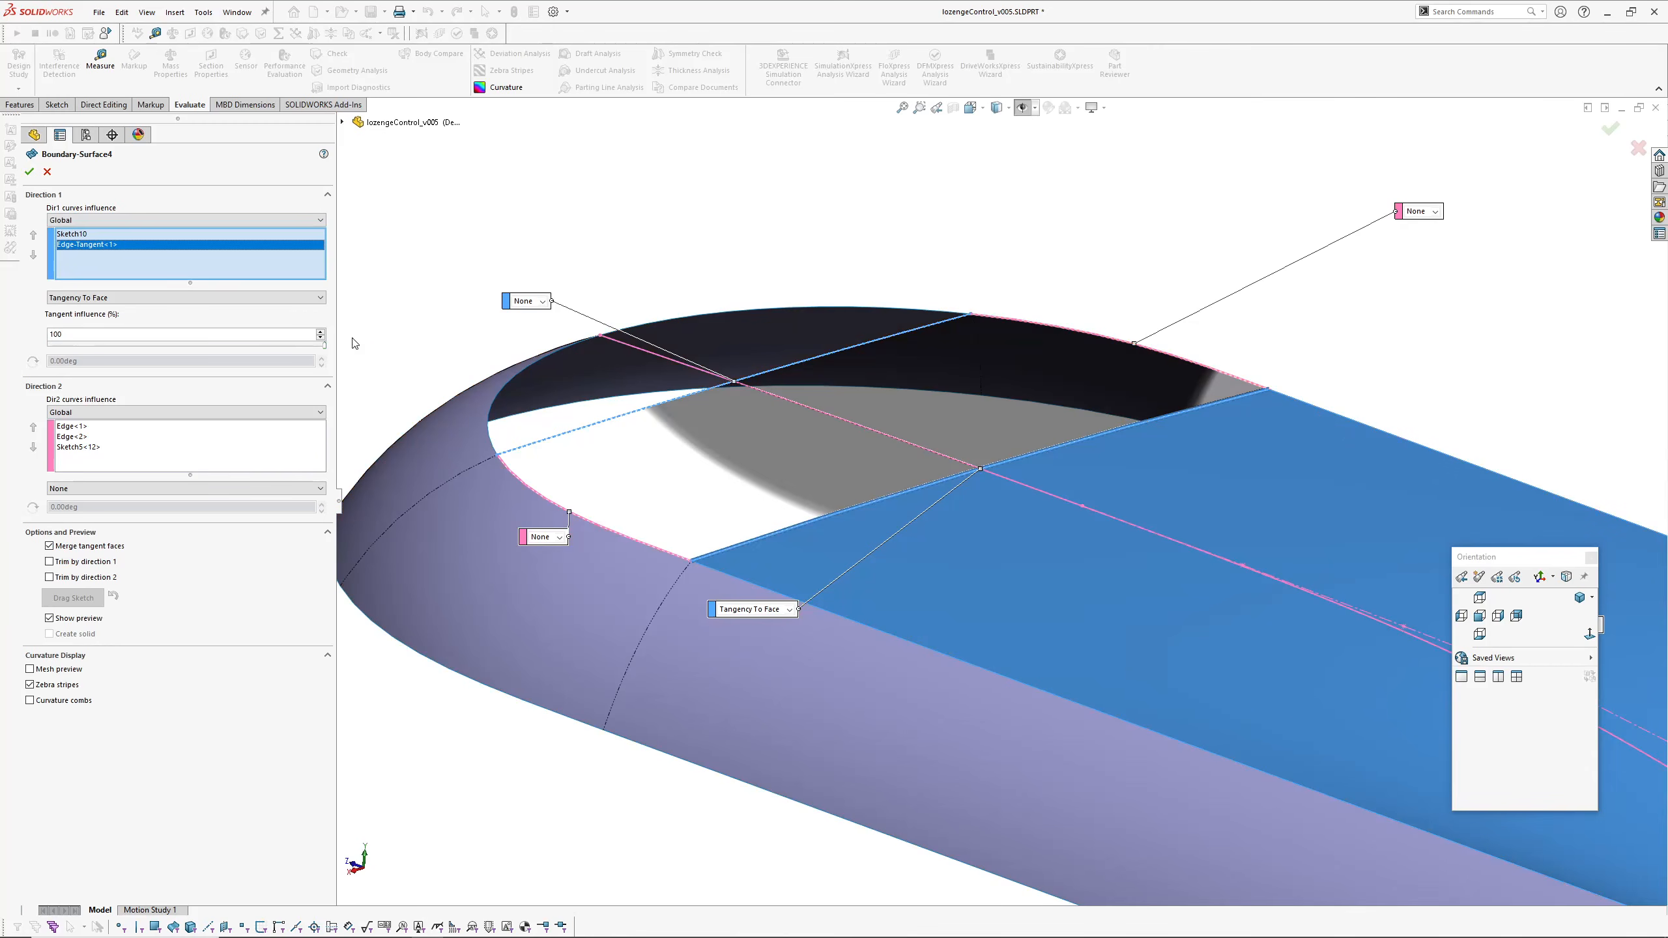
pyautogui.scroll(3, 934, 501)
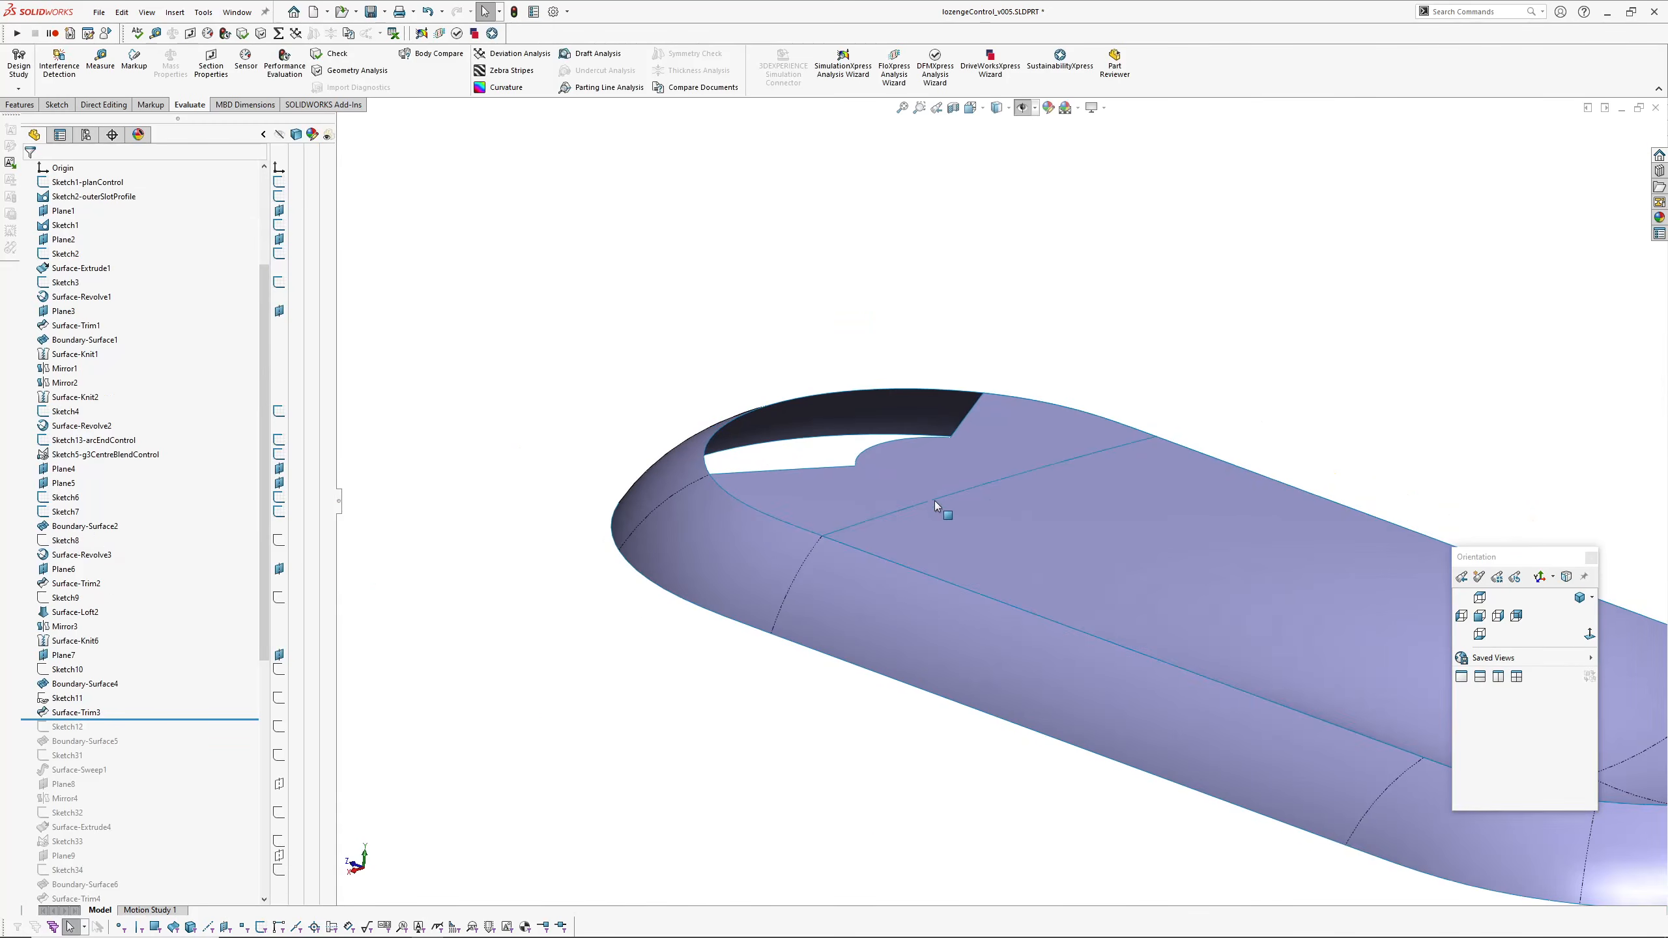
# Step: Select Sketch11 and examine its angle and arc radius against the trimmed end opening, and highlight Surface-Trim3
pyautogui.moveTo(931, 494); pyautogui.dragTo(925, 666, button='middle')
pyautogui.click(66, 698)
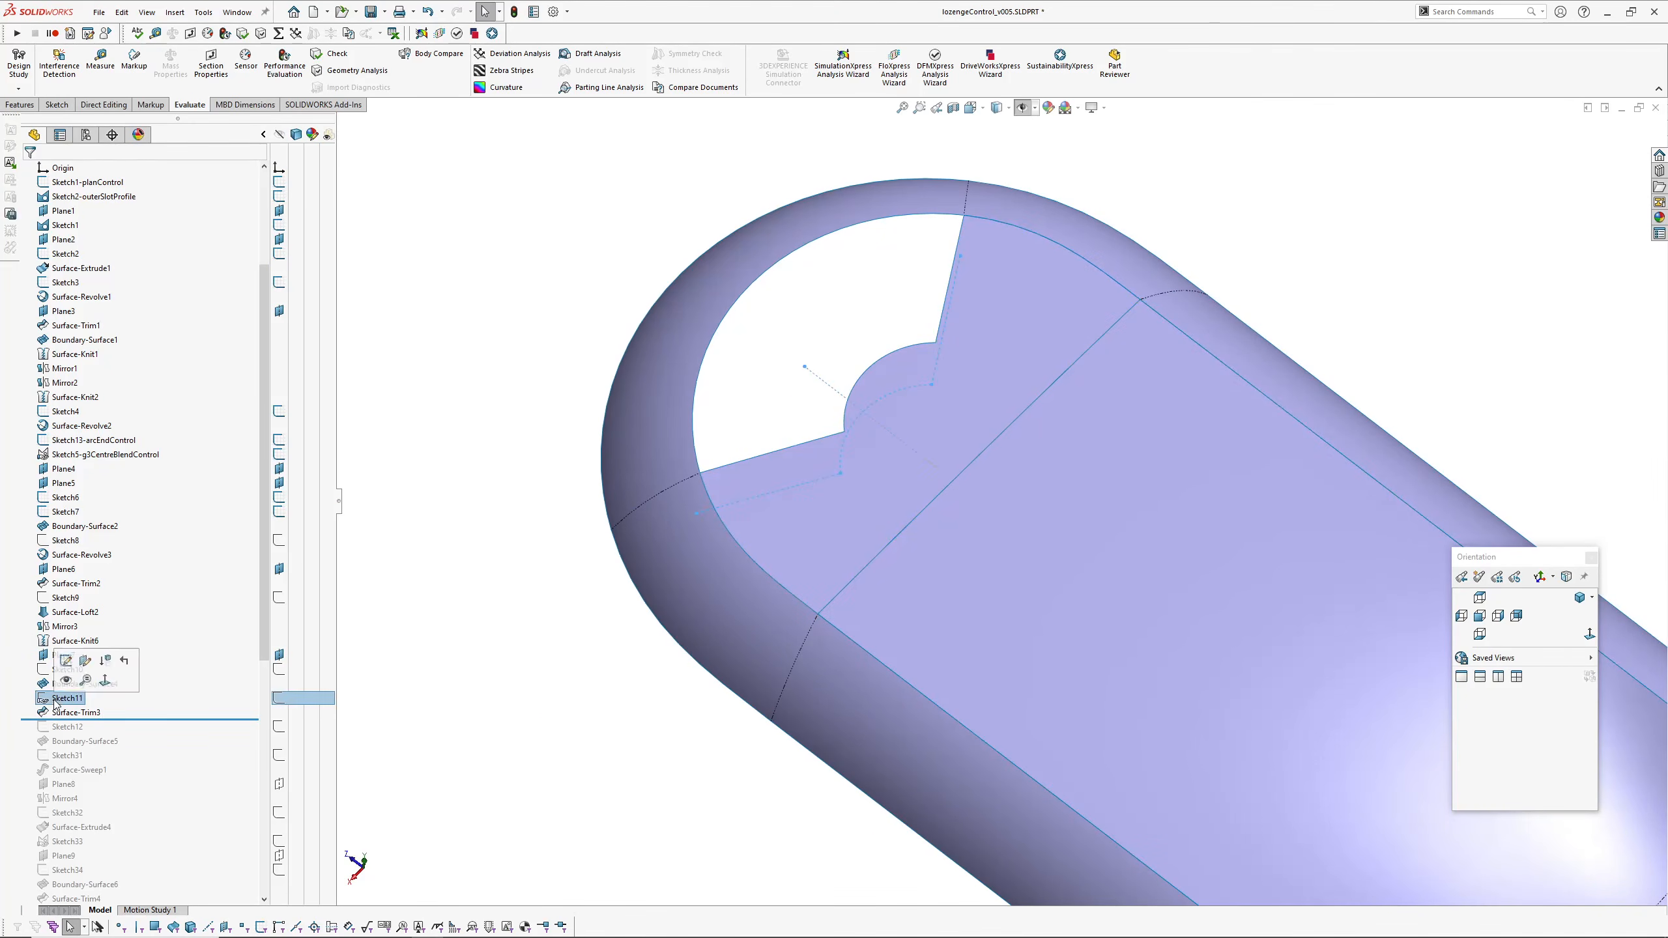
pyautogui.moveTo(834, 509)
pyautogui.mouseDown(button='middle')
pyautogui.moveTo(841, 365)
pyautogui.moveTo(871, 612)
pyautogui.moveTo(883, 600)
pyautogui.mouseUp(button='middle')
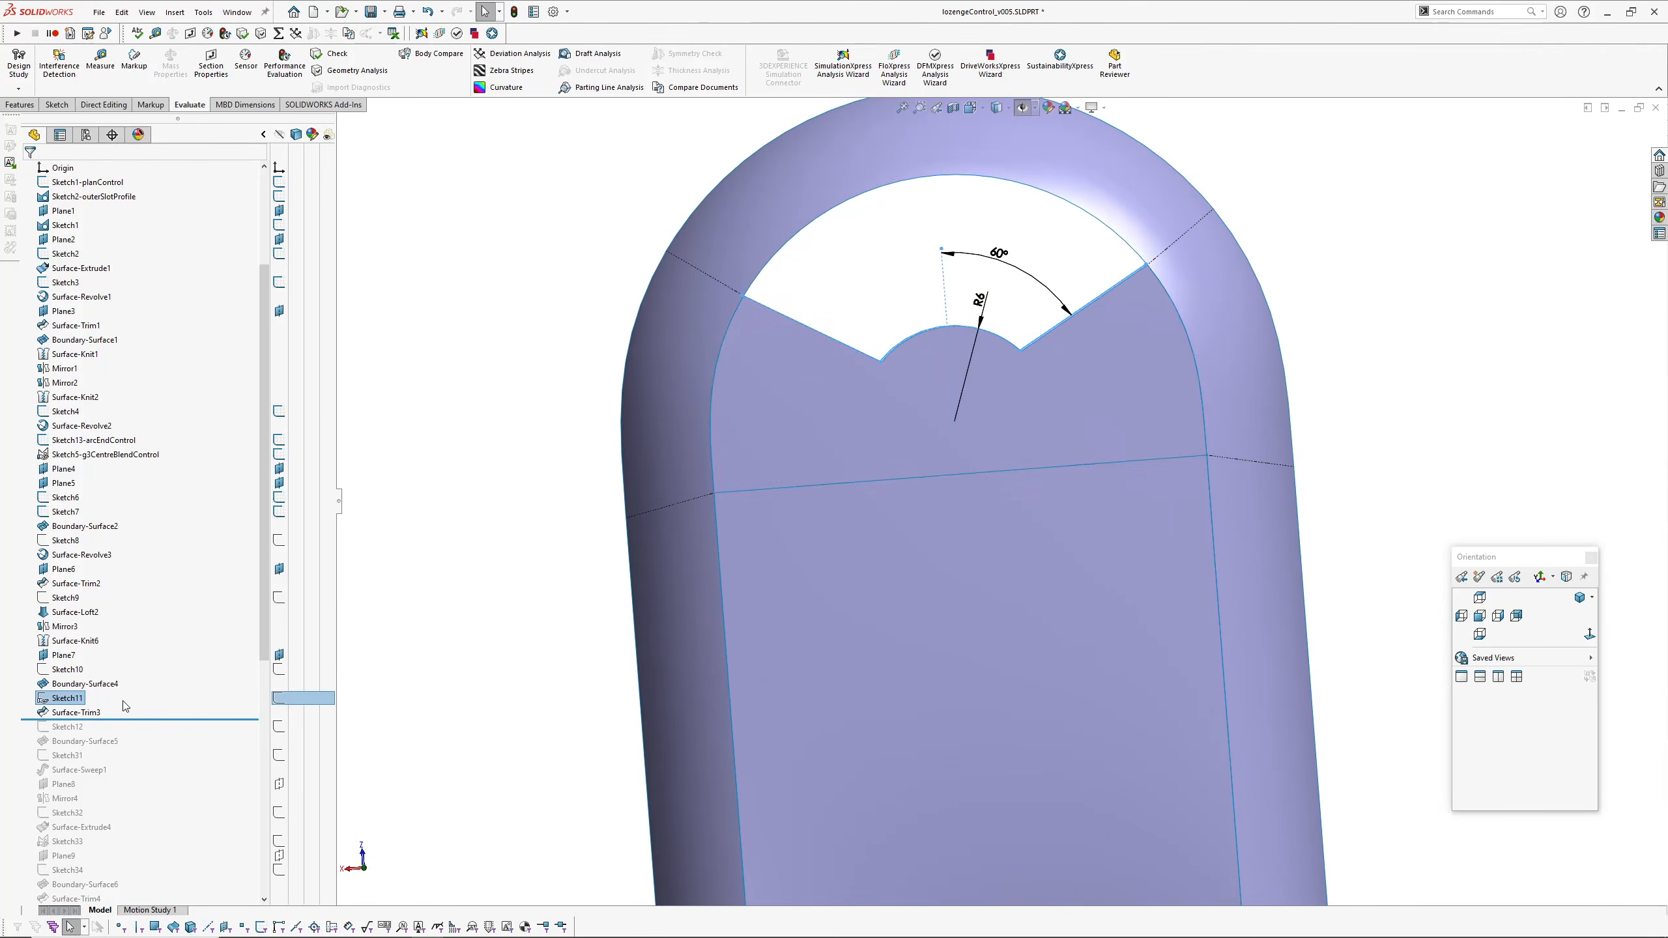
pyautogui.click(84, 713)
# Step: Roll the history forward past Boundary-Surface5 and open the new end patch's definition
pyautogui.moveTo(141, 720); pyautogui.dragTo(142, 749)
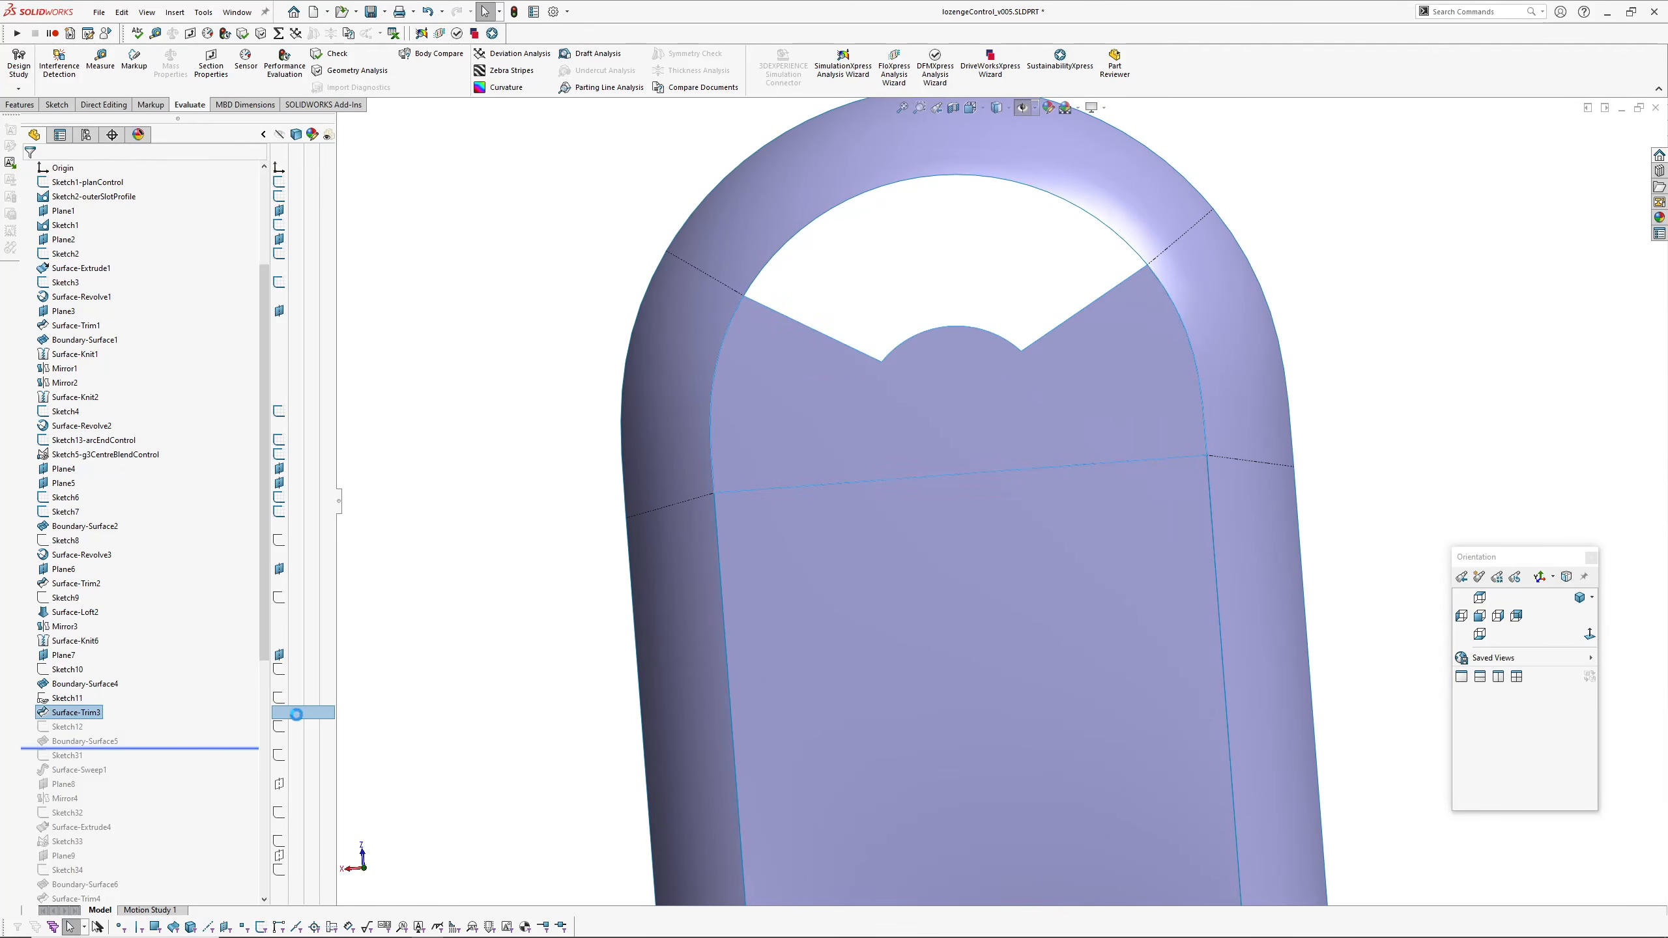
pyautogui.moveTo(864, 584); pyautogui.dragTo(864, 355, button='middle')
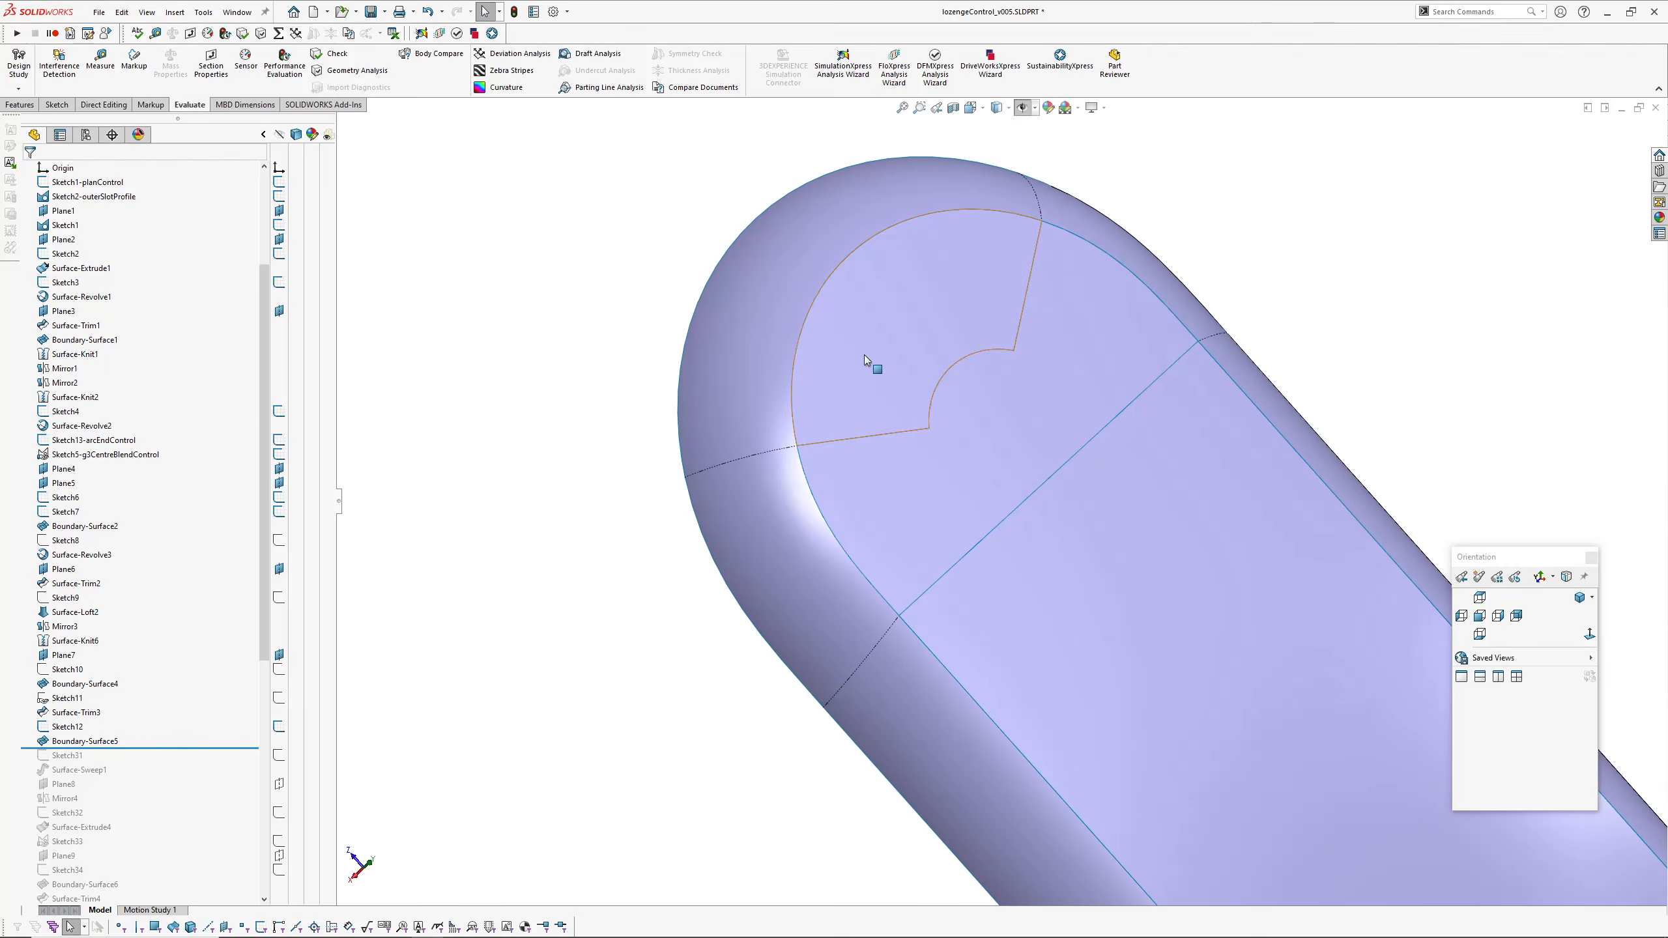
pyautogui.click(864, 355)
pyautogui.click(900, 293)
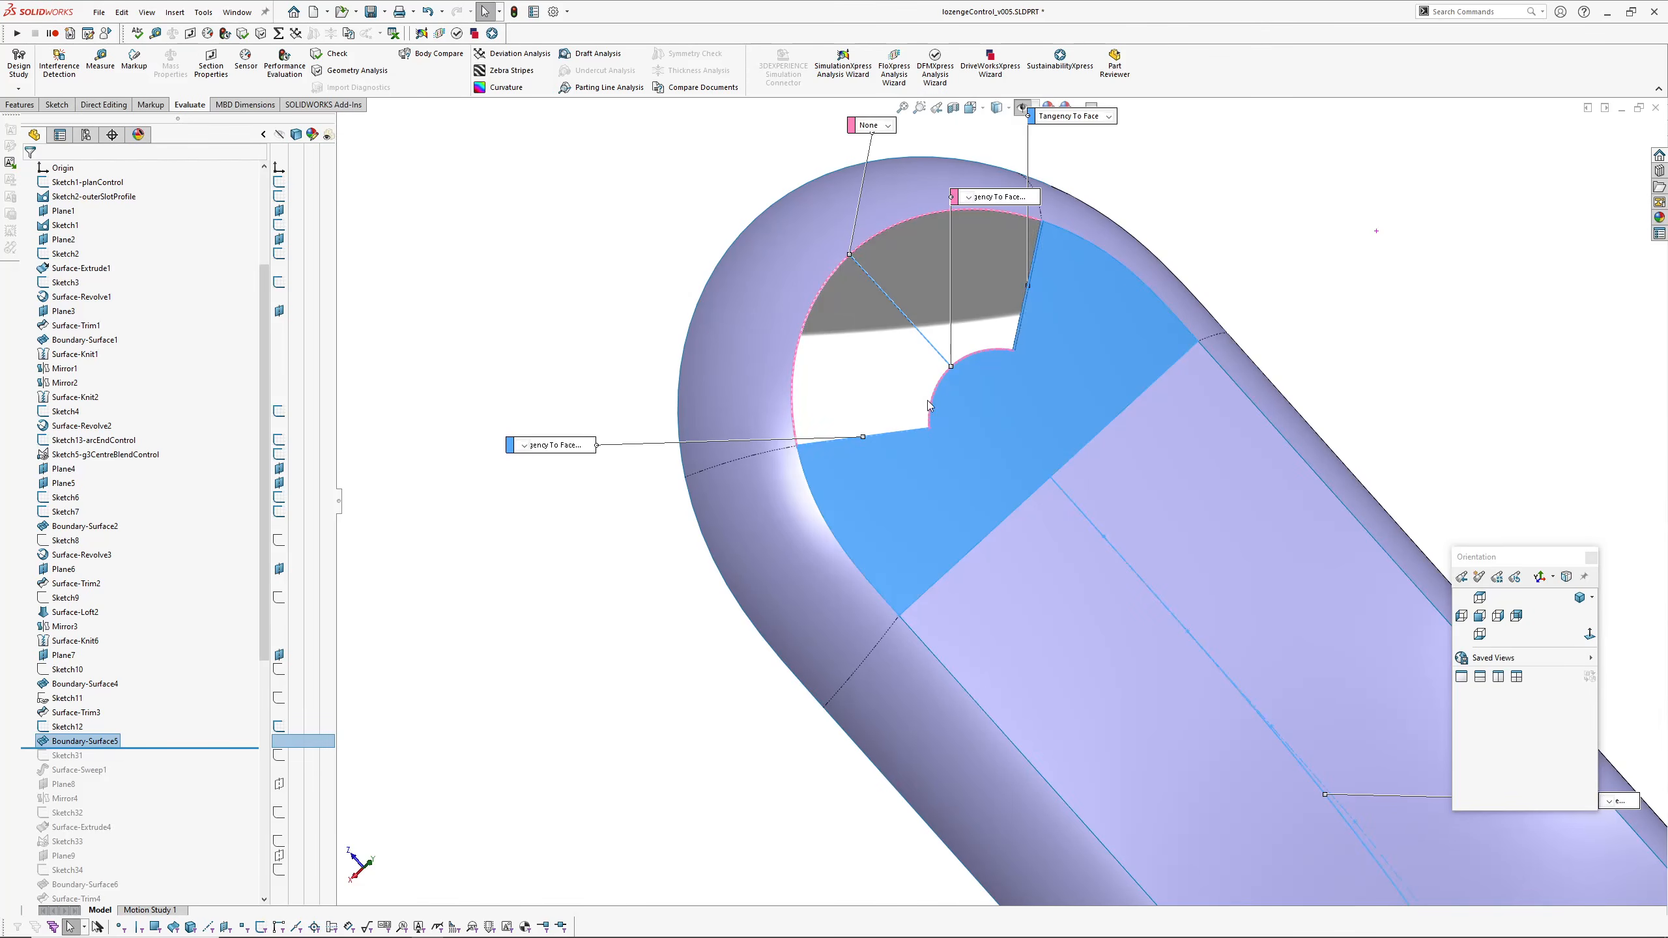
pyautogui.moveTo(839, 300); pyautogui.dragTo(769, 384, button='middle')
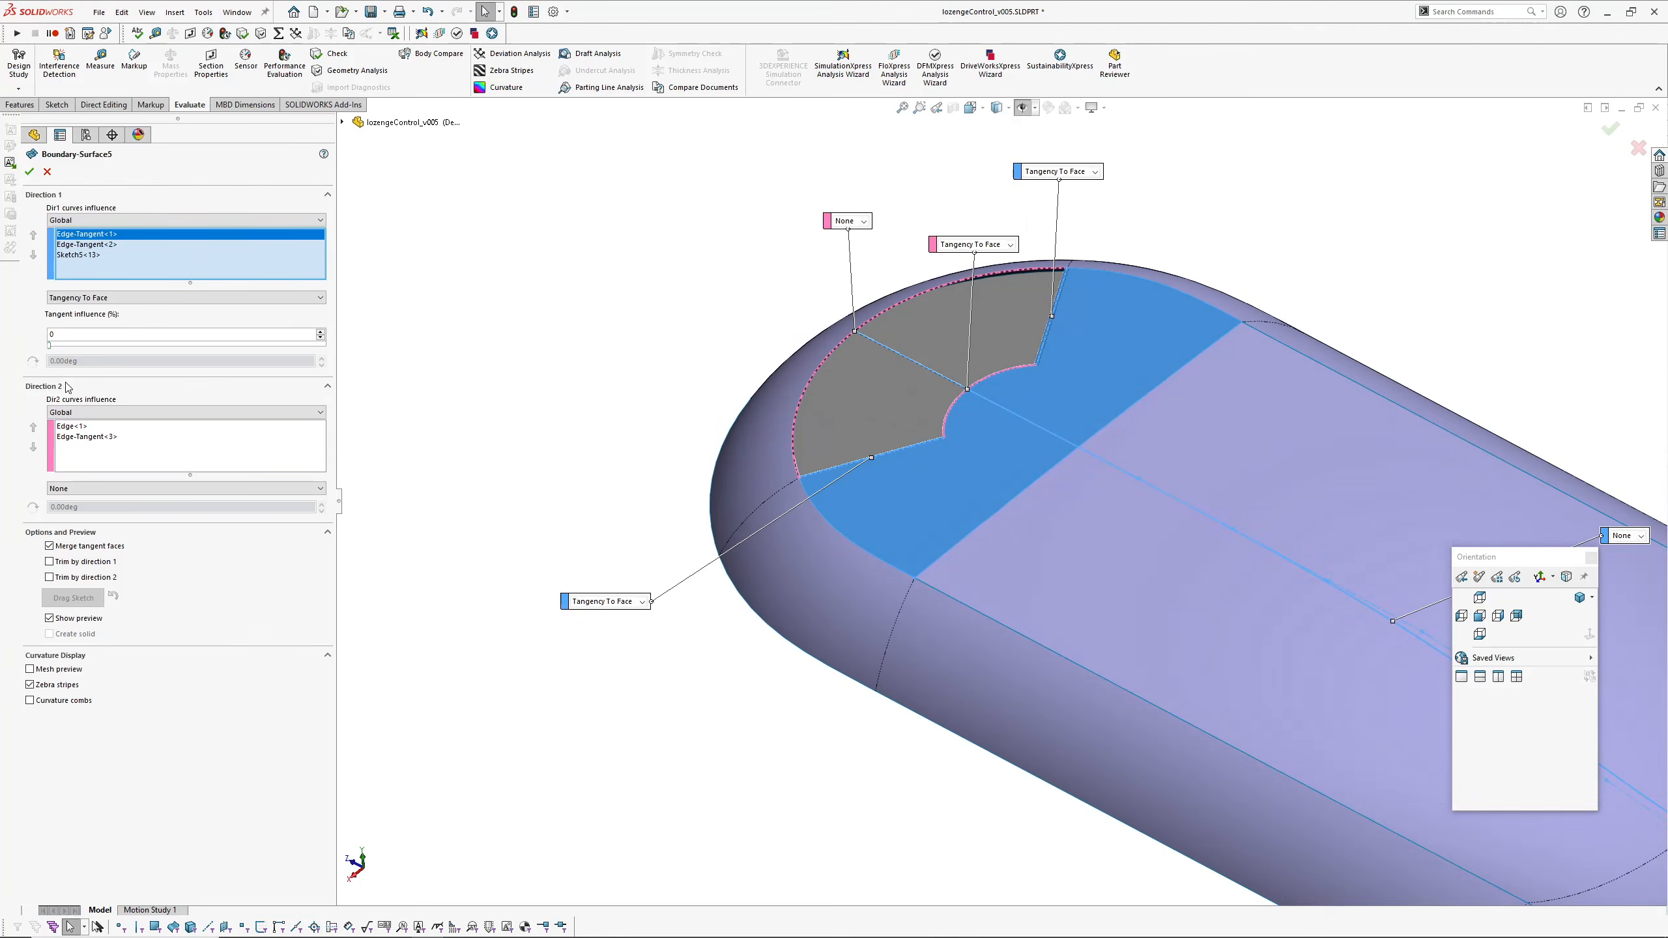
# Step: Review Boundary-Surface5's Direction 1 edges and sketch curve, and the Tangency To Face condition on Edge-Tangent<3> in Direction 2
pyautogui.click(73, 254)
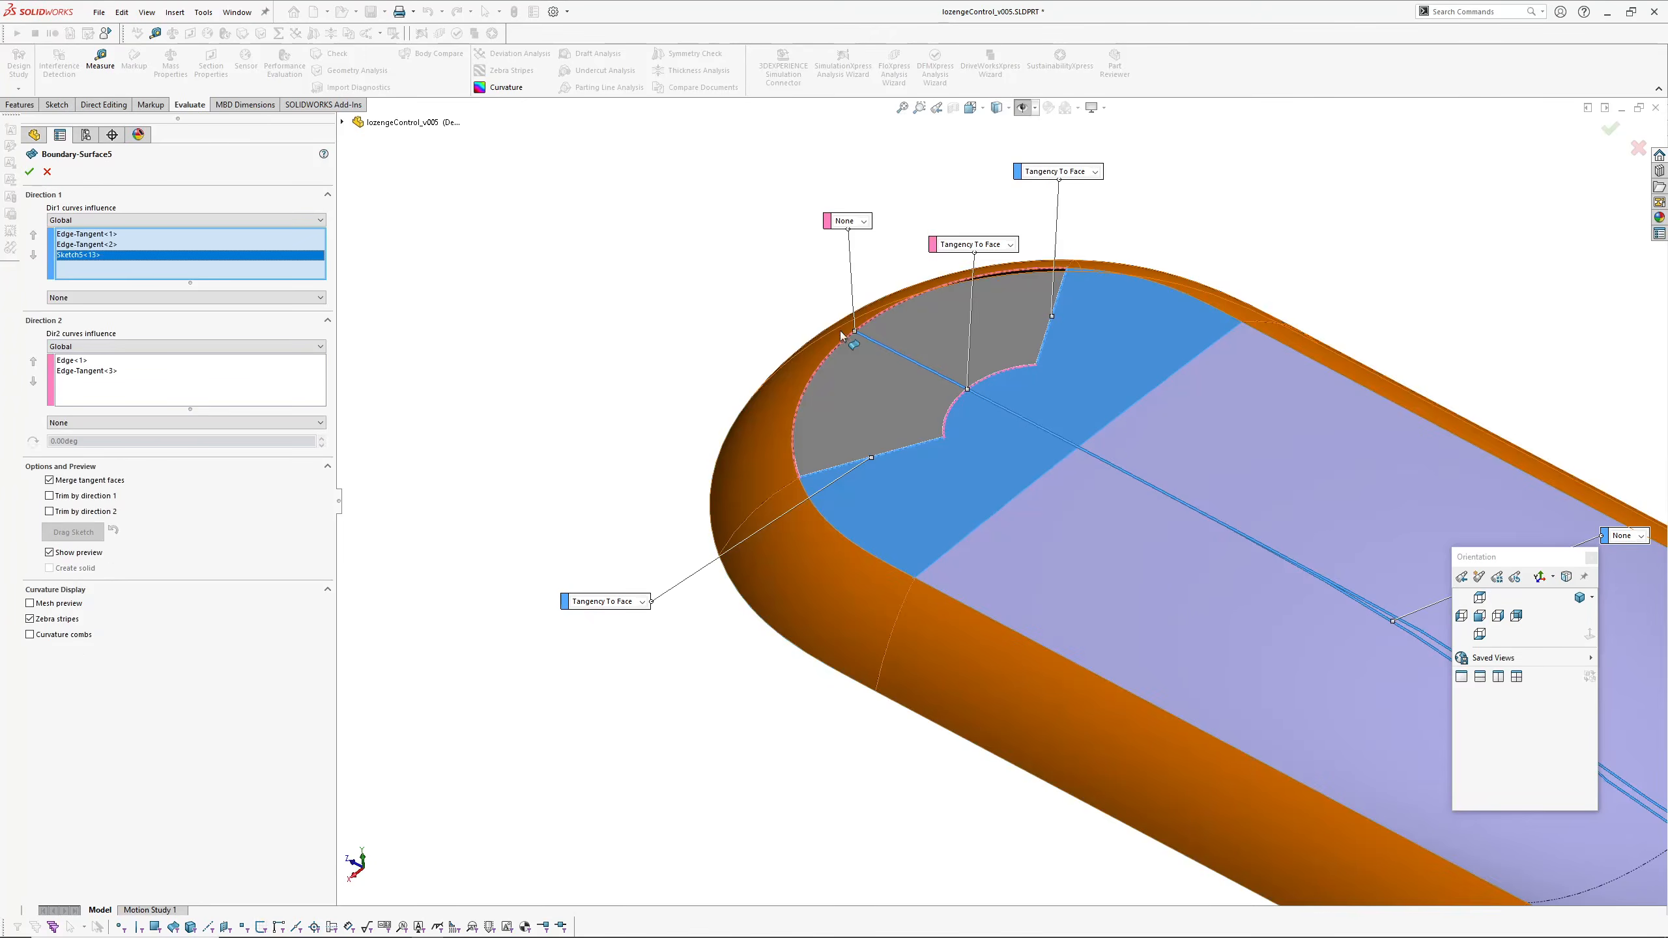
pyautogui.keyDown('ctrl'); pyautogui.moveTo(919, 365); pyautogui.dragTo(845, 500, button='middle'); pyautogui.keyUp('ctrl')
pyautogui.scroll(5, 789, 415)
pyautogui.scroll(-6, 828, 414)
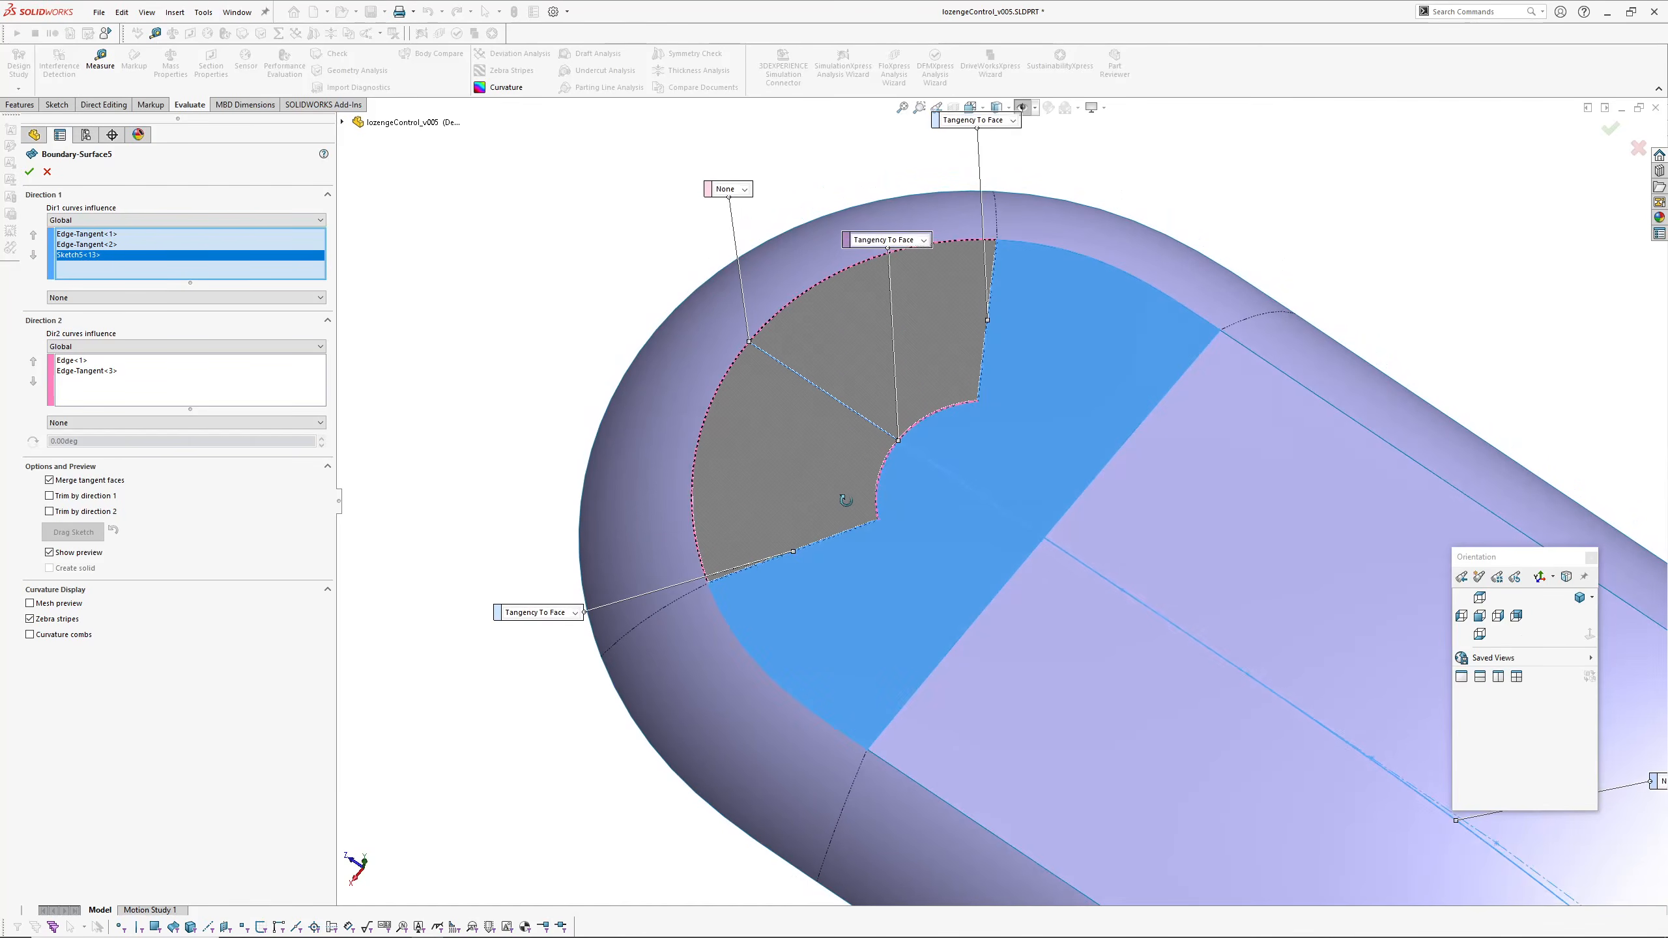
pyautogui.click(90, 235)
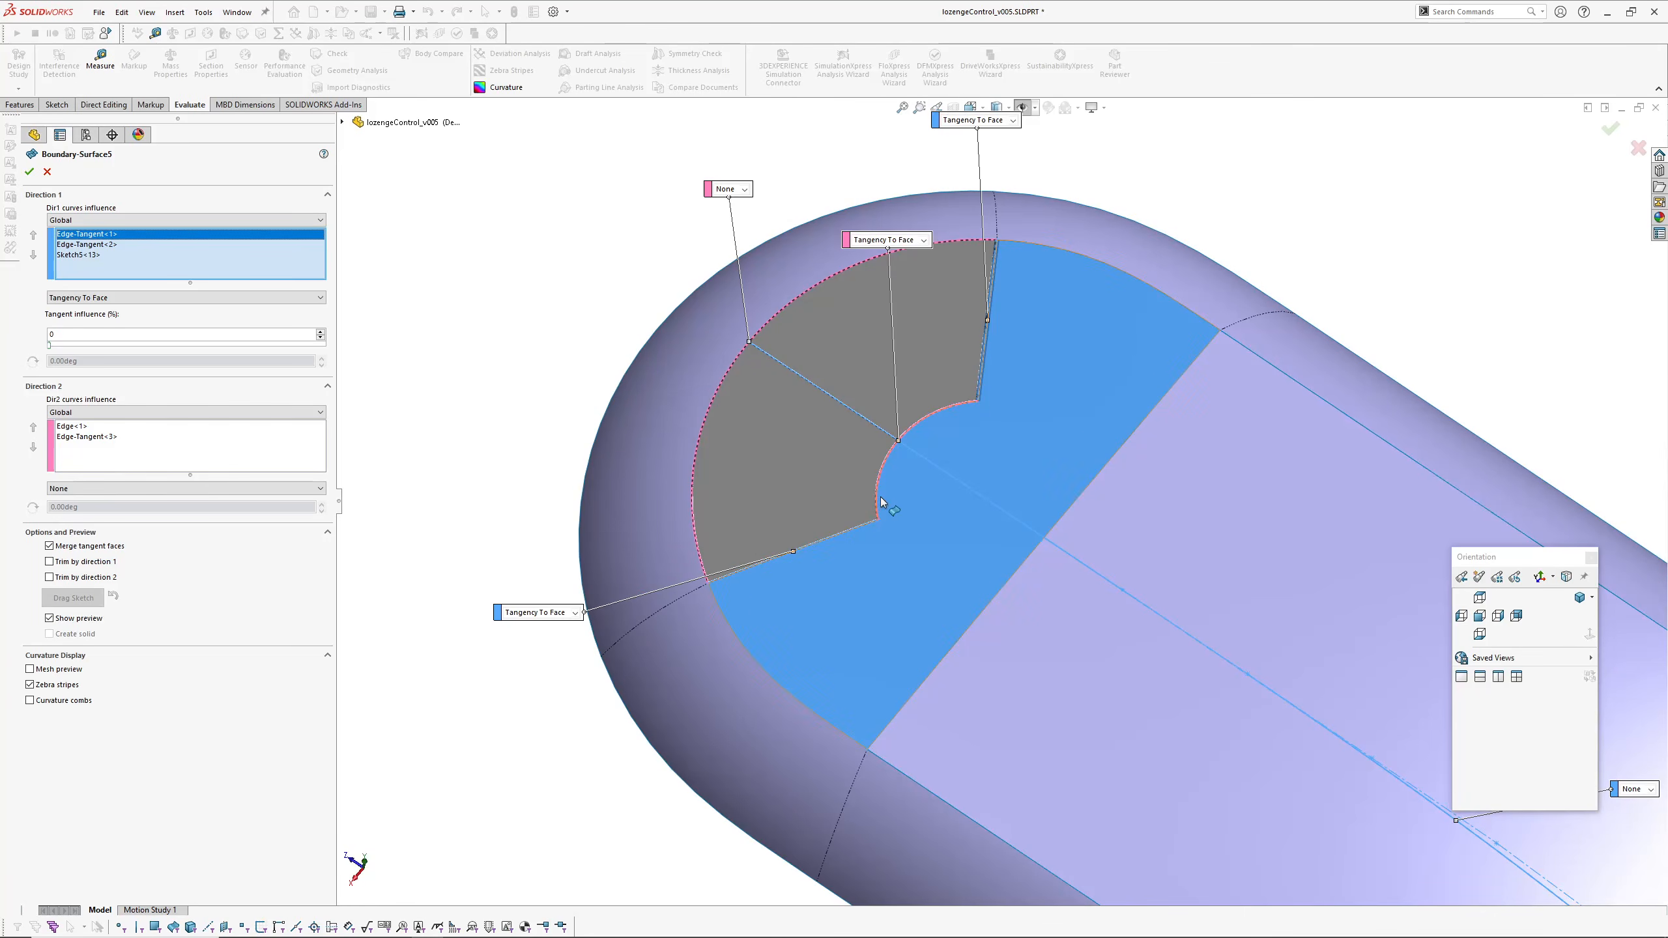
pyautogui.click(92, 245)
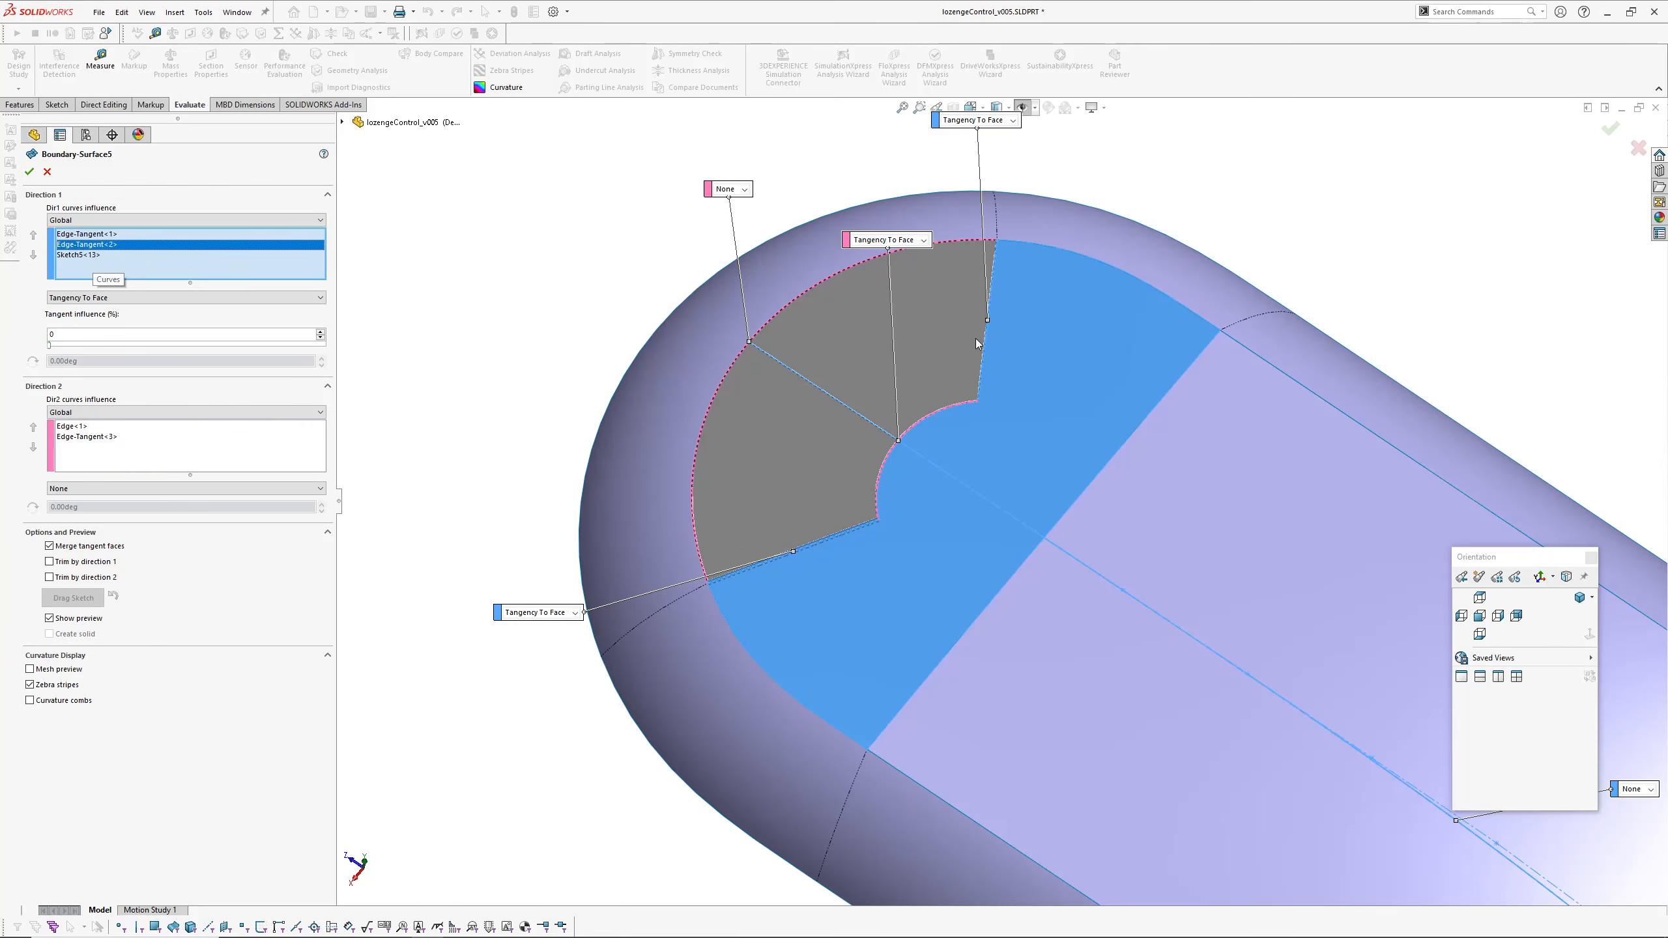
pyautogui.click(91, 437)
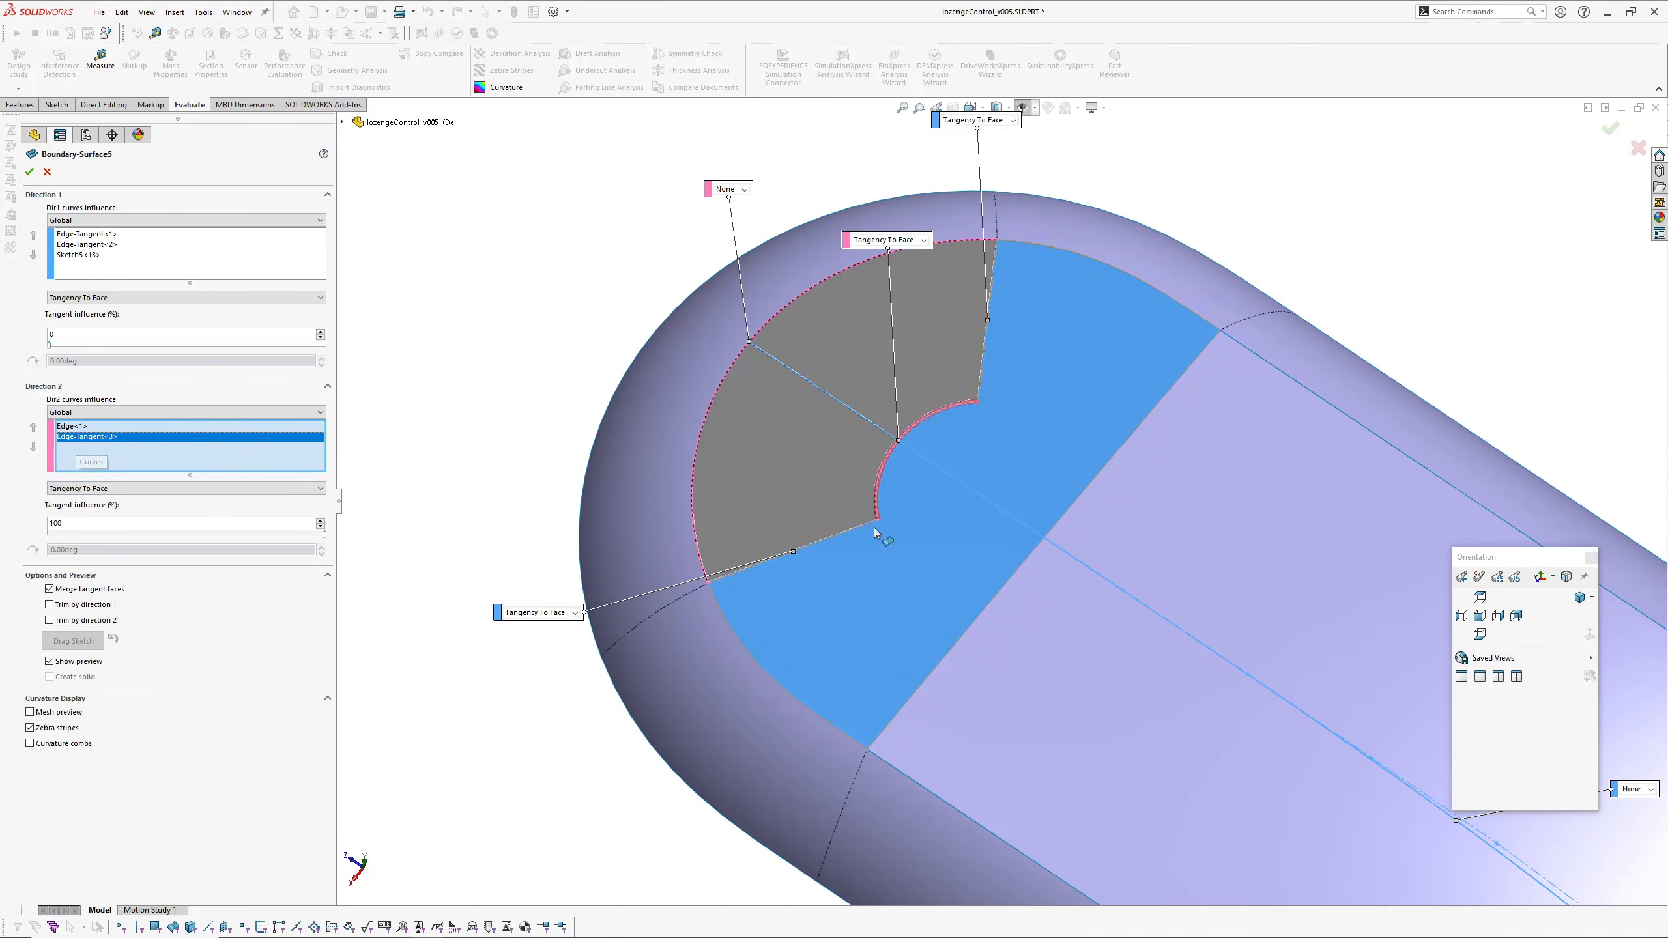
# Step: Roll the history forward past Sketch31 and Surface-Sweep1, and select the swept band around the lower rim to examine it
pyautogui.moveTo(720, 558); pyautogui.dragTo(706, 426, button='middle')
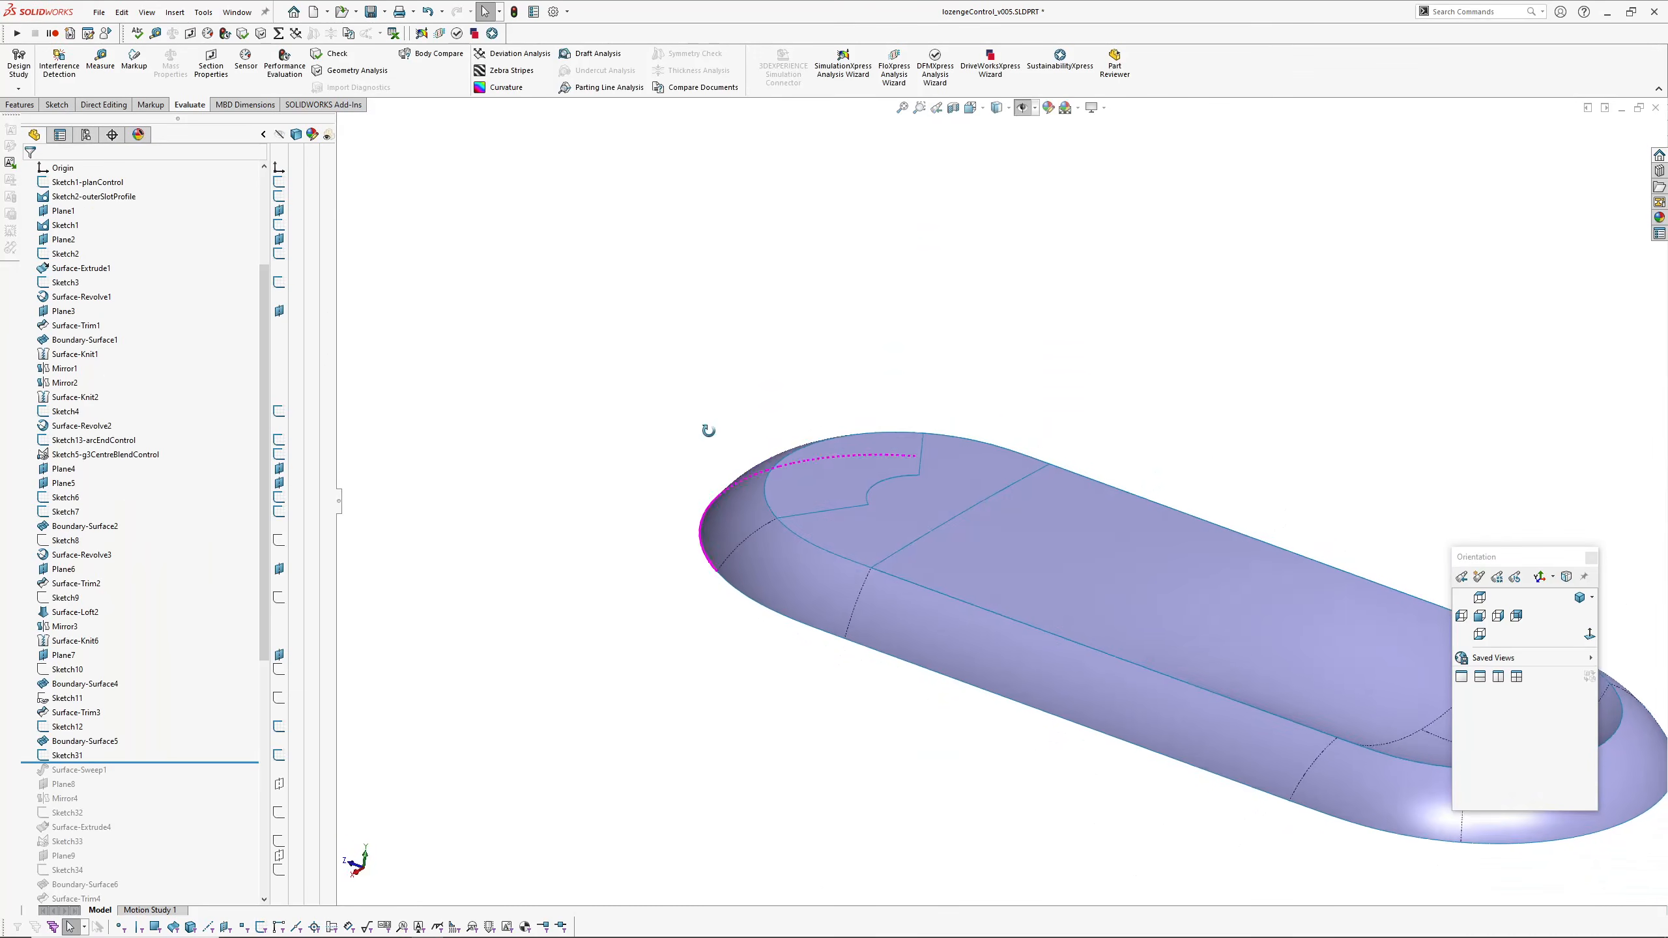
pyautogui.keyDown('ctrl'); pyautogui.moveTo(956, 546); pyautogui.dragTo(760, 605, button='middle'); pyautogui.keyUp('ctrl')
pyautogui.scroll(2, 761, 605)
pyautogui.moveTo(13, 780); pyautogui.dragTo(14, 778)
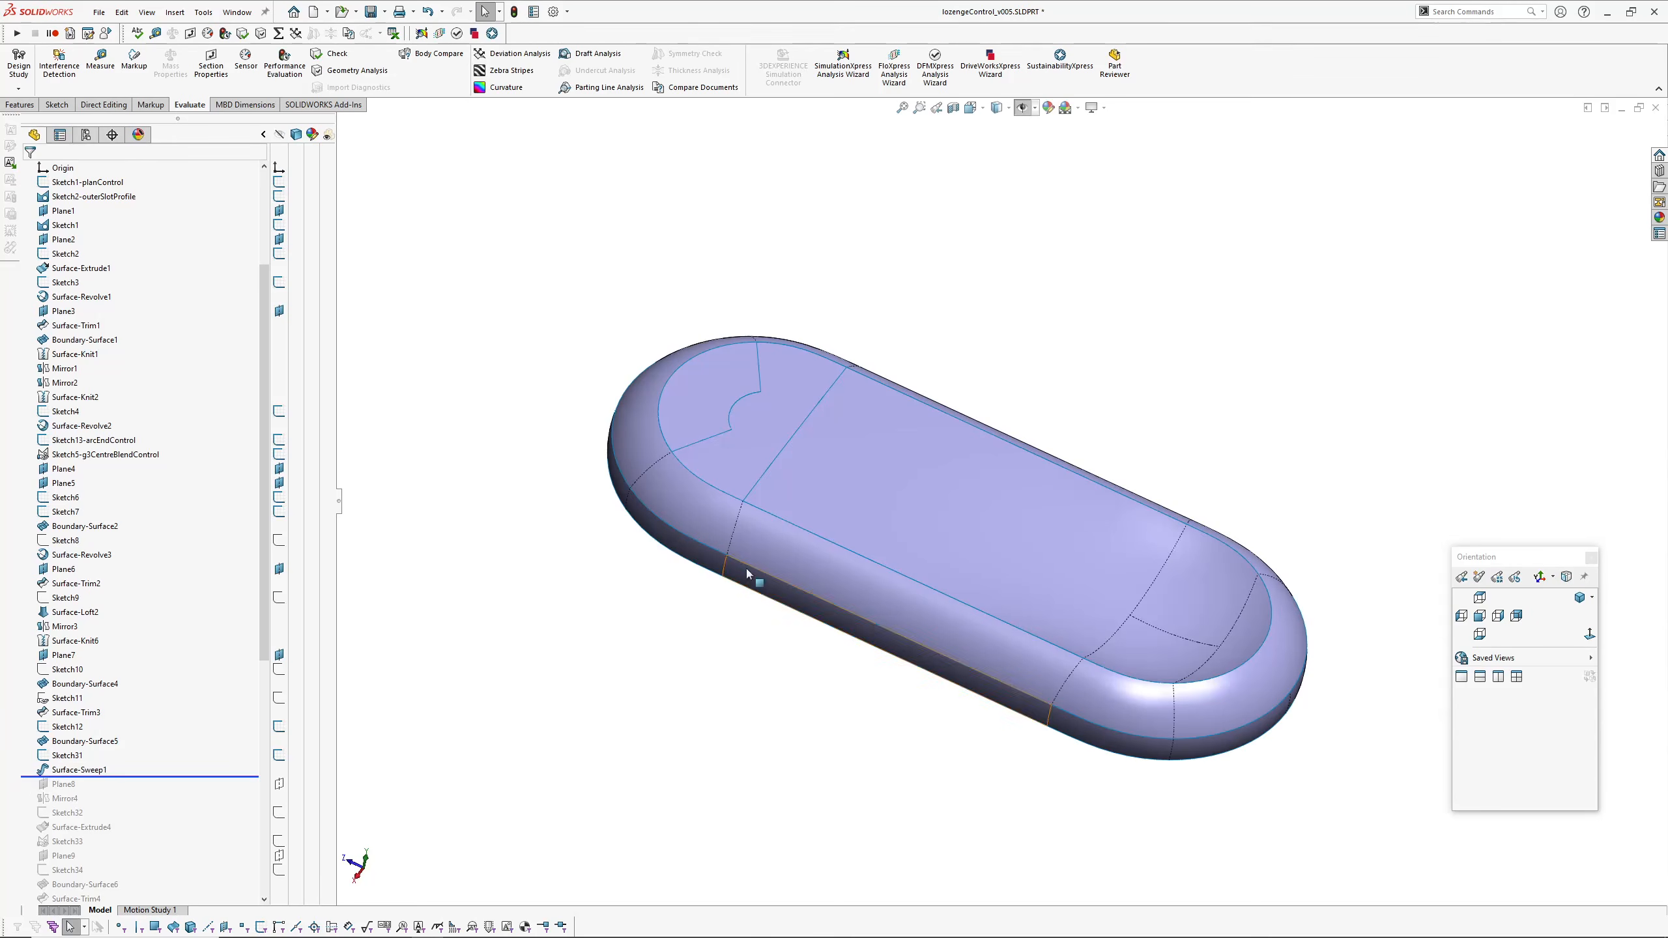
pyautogui.moveTo(745, 568); pyautogui.dragTo(740, 449, button='middle')
pyautogui.click(666, 556)
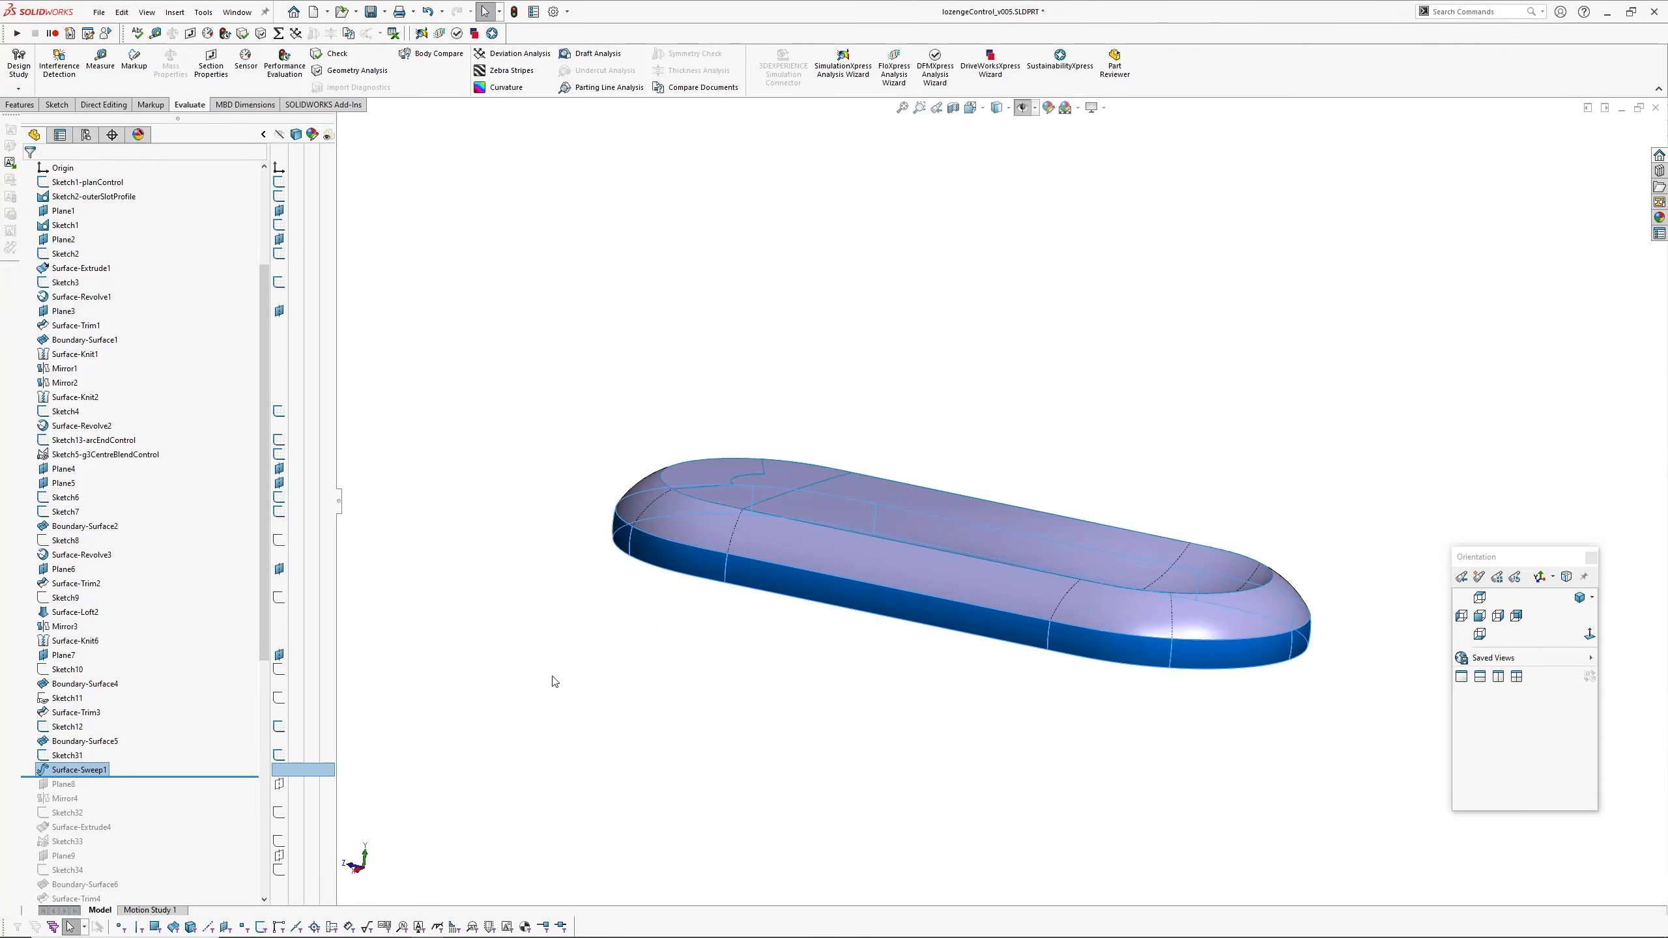
# Step: Roll the history forward past Plane8 and Mirror4, and examine the mirrored lower side surfaces
pyautogui.scroll(-3, 170, 777)
pyautogui.moveTo(157, 648); pyautogui.dragTo(158, 677)
pyautogui.moveTo(756, 572)
pyautogui.mouseDown(button='middle')
pyautogui.moveTo(754, 363)
pyautogui.moveTo(772, 588)
pyautogui.mouseUp(button='middle')
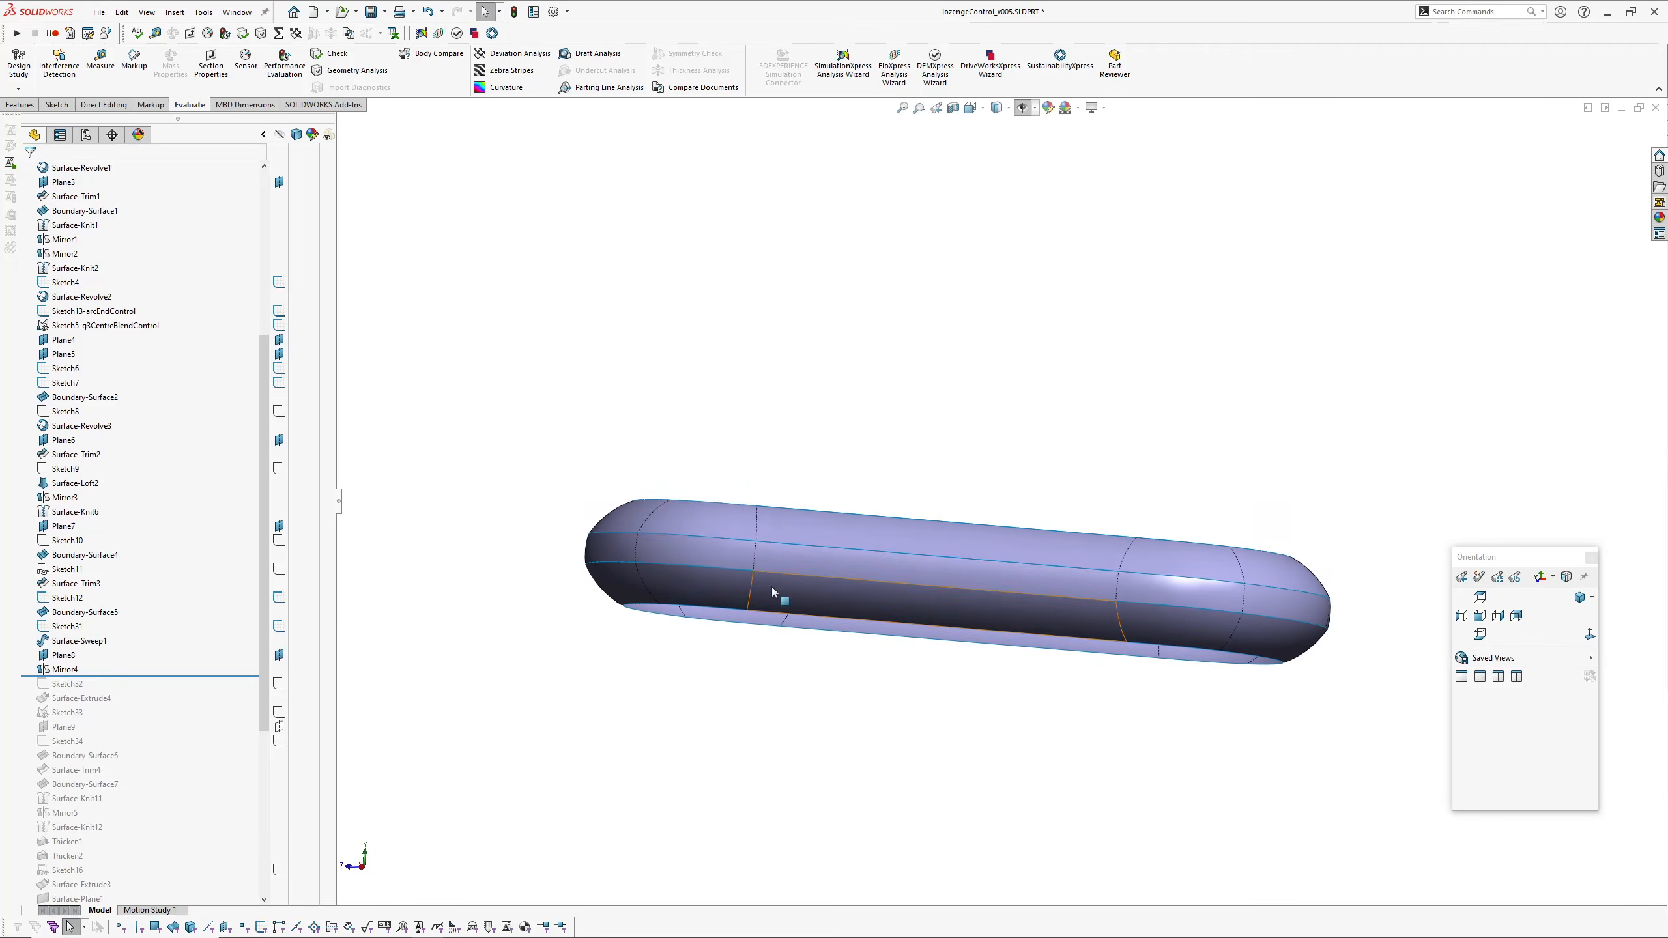
pyautogui.moveTo(1175, 556); pyautogui.dragTo(1296, 578, button='middle')
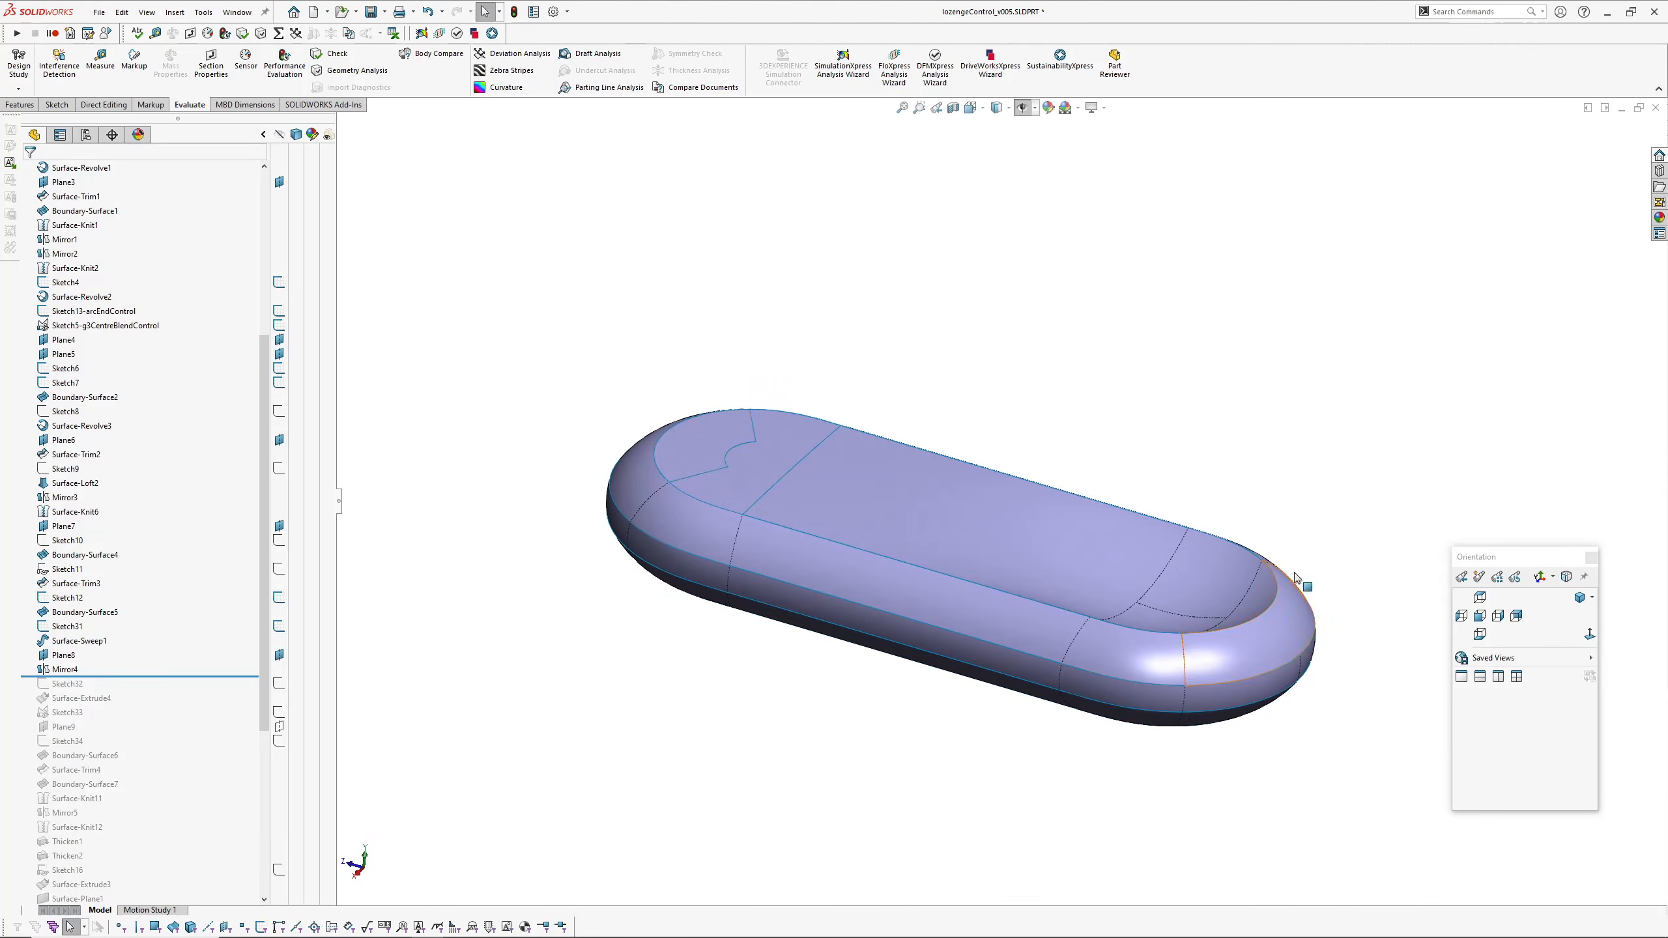
# Step: Roll the history forward past Surface-Extrude4 and Sketch33, and examine the extruded strip and the sketch's offset dimension
pyautogui.moveTo(138, 677); pyautogui.dragTo(132, 719)
pyautogui.moveTo(841, 603)
pyautogui.mouseDown(button='middle')
pyautogui.moveTo(857, 343)
pyautogui.moveTo(819, 569)
pyautogui.moveTo(806, 440)
pyautogui.moveTo(890, 499)
pyautogui.moveTo(909, 493)
pyautogui.moveTo(1000, 351)
pyautogui.moveTo(923, 456)
pyautogui.moveTo(853, 432)
pyautogui.mouseUp(button='middle')
pyautogui.click(916, 503)
pyautogui.scroll(-3, 918, 511)
pyautogui.scroll(-3, 765, 495)
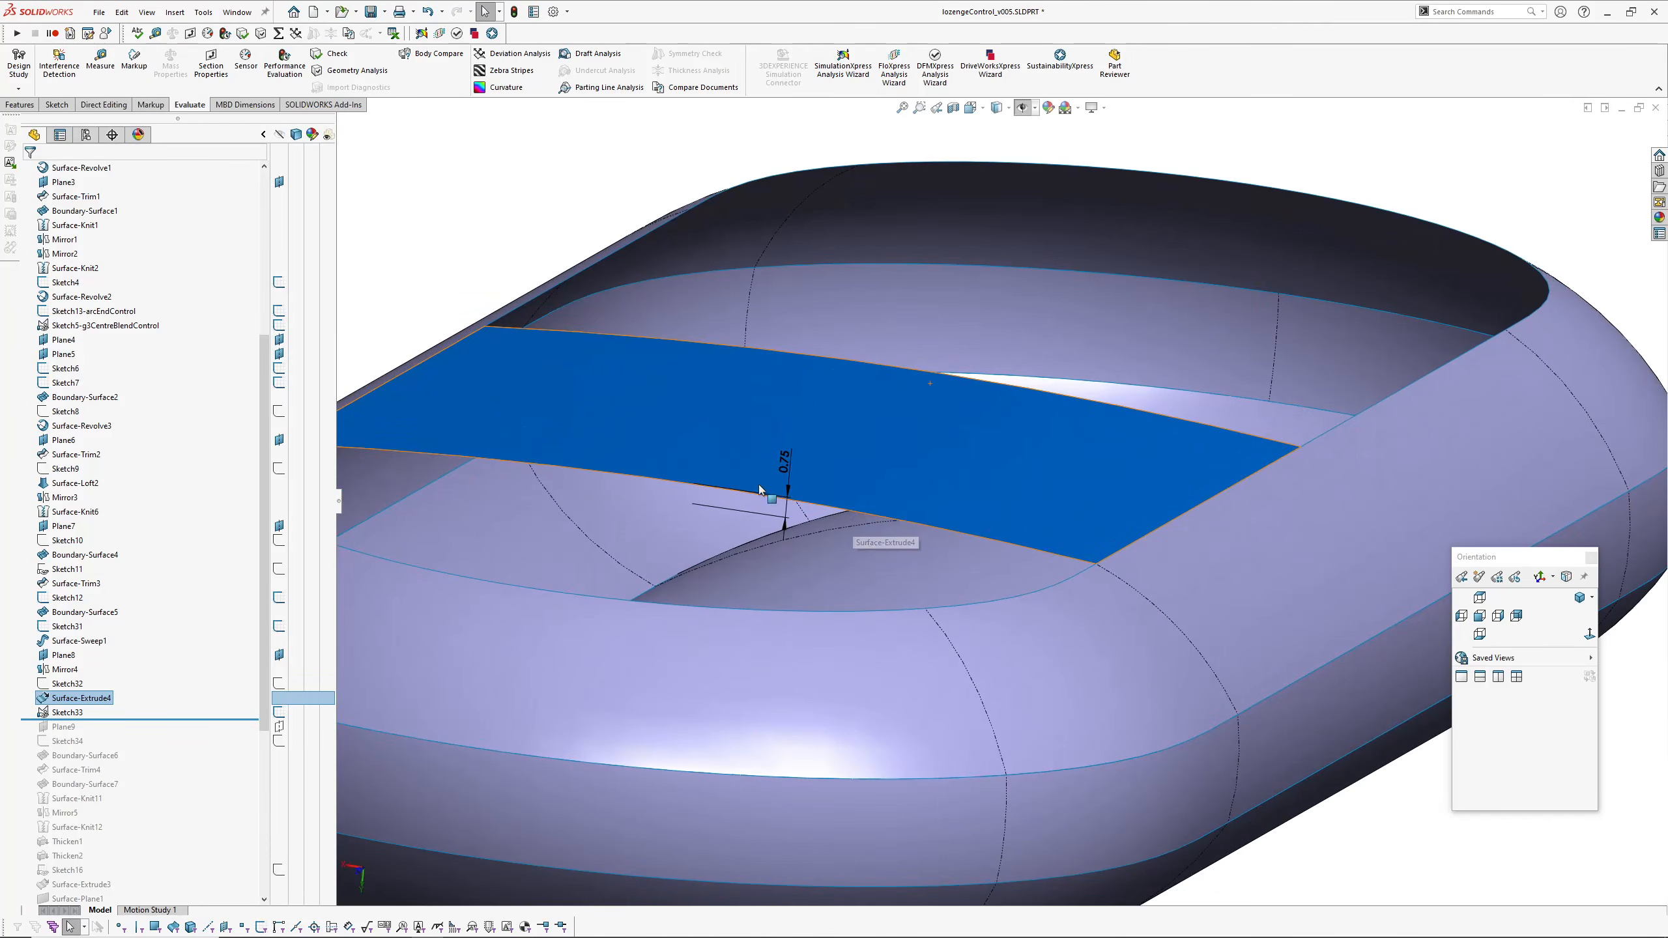
pyautogui.scroll(4, 886, 489)
pyautogui.moveTo(979, 491); pyautogui.dragTo(768, 441, button='middle')
pyautogui.scroll(-5, 905, 505)
pyautogui.keyDown('ctrl'); pyautogui.moveTo(436, 341); pyautogui.dragTo(679, 407, button='middle'); pyautogui.keyUp('ctrl')
pyautogui.scroll(10, 680, 412)
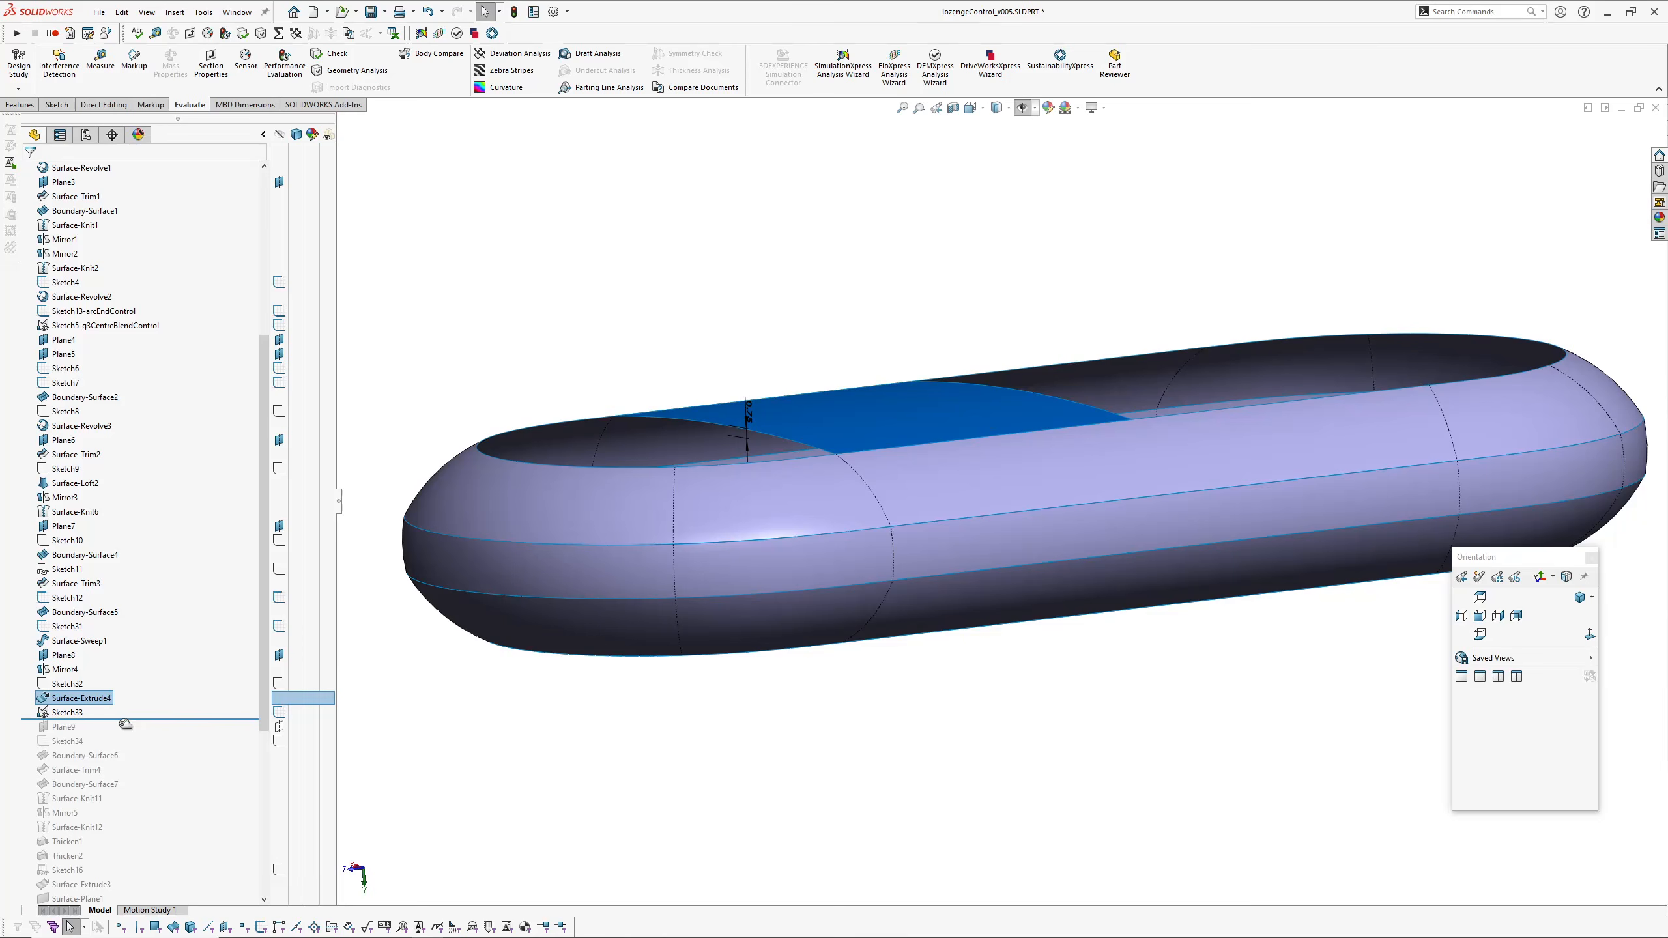
# Step: Roll the history forward past Sketch34 and Boundary-Surface6, and examine the boundary surface extending the extruded strip towards the end
pyautogui.moveTo(124, 720); pyautogui.dragTo(124, 749)
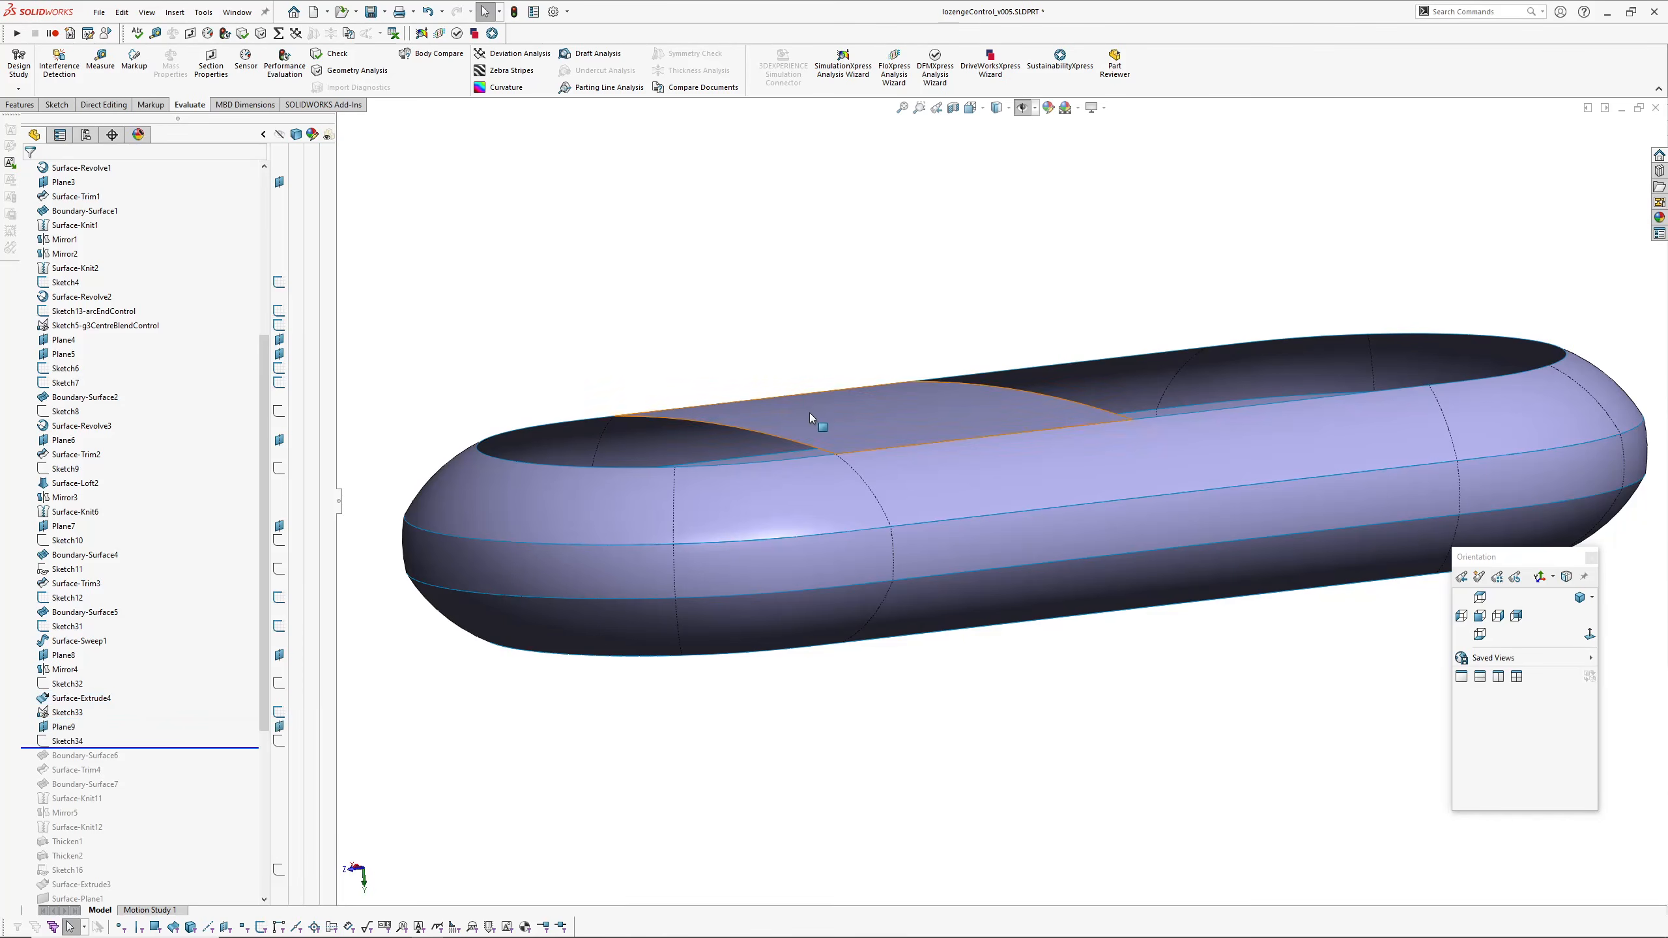
pyautogui.moveTo(756, 426)
pyautogui.mouseDown(button='middle')
pyautogui.moveTo(772, 571)
pyautogui.moveTo(775, 509)
pyautogui.moveTo(761, 583)
pyautogui.mouseUp(button='middle')
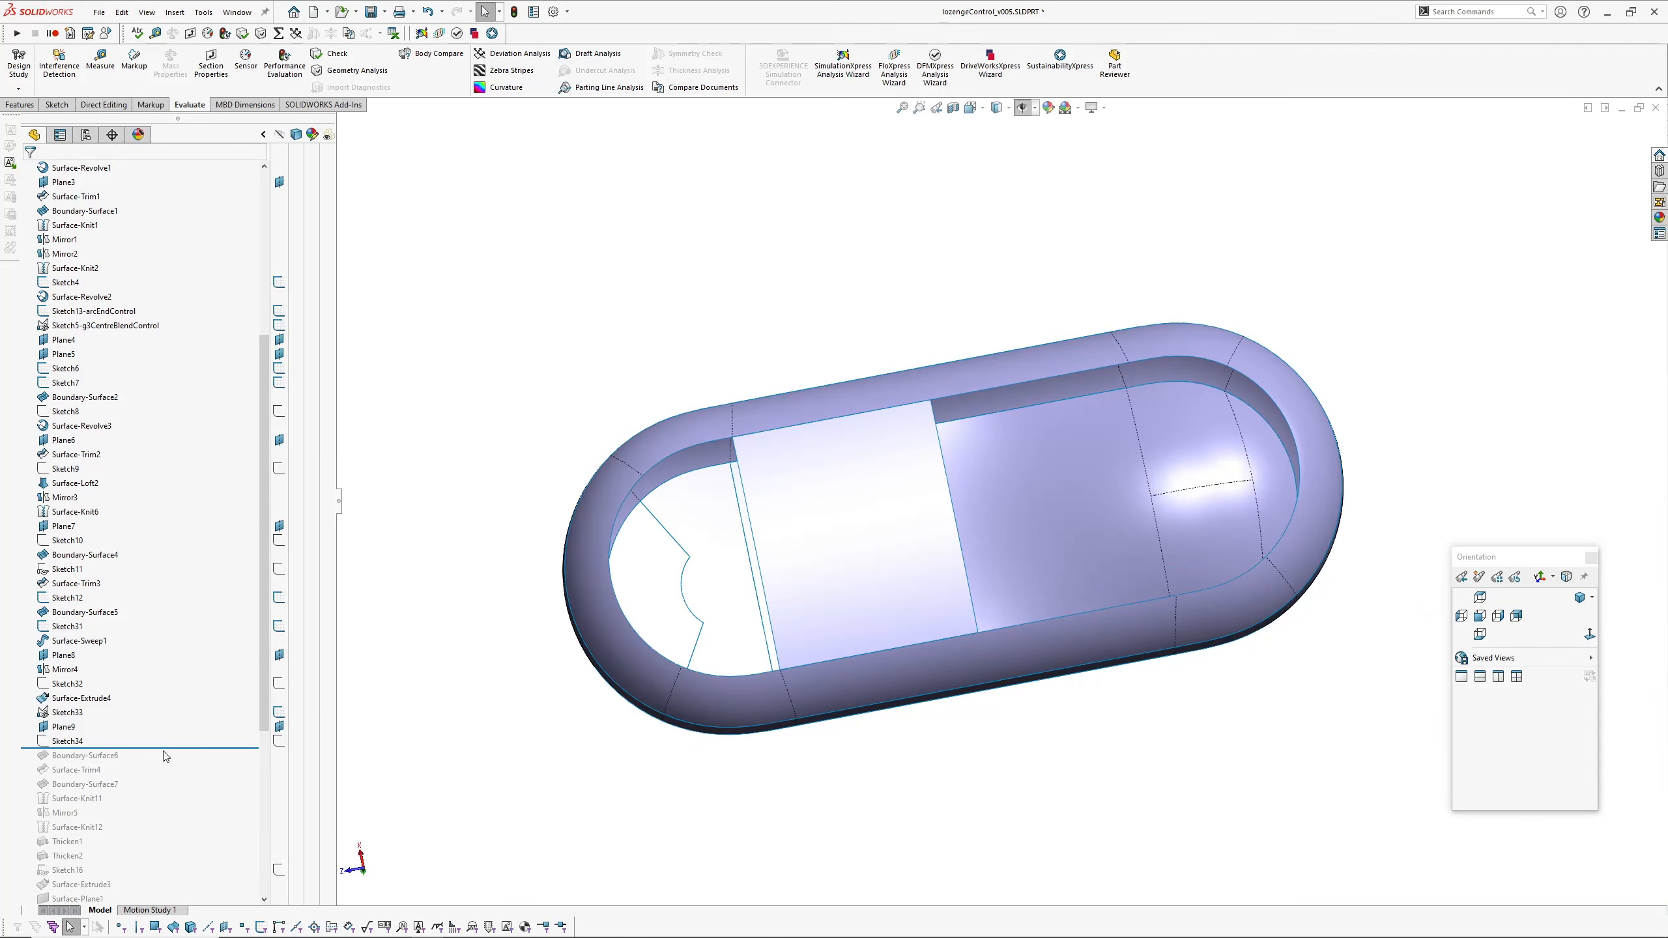
pyautogui.moveTo(165, 756); pyautogui.dragTo(158, 764)
pyautogui.moveTo(657, 407); pyautogui.dragTo(707, 411, button='middle')
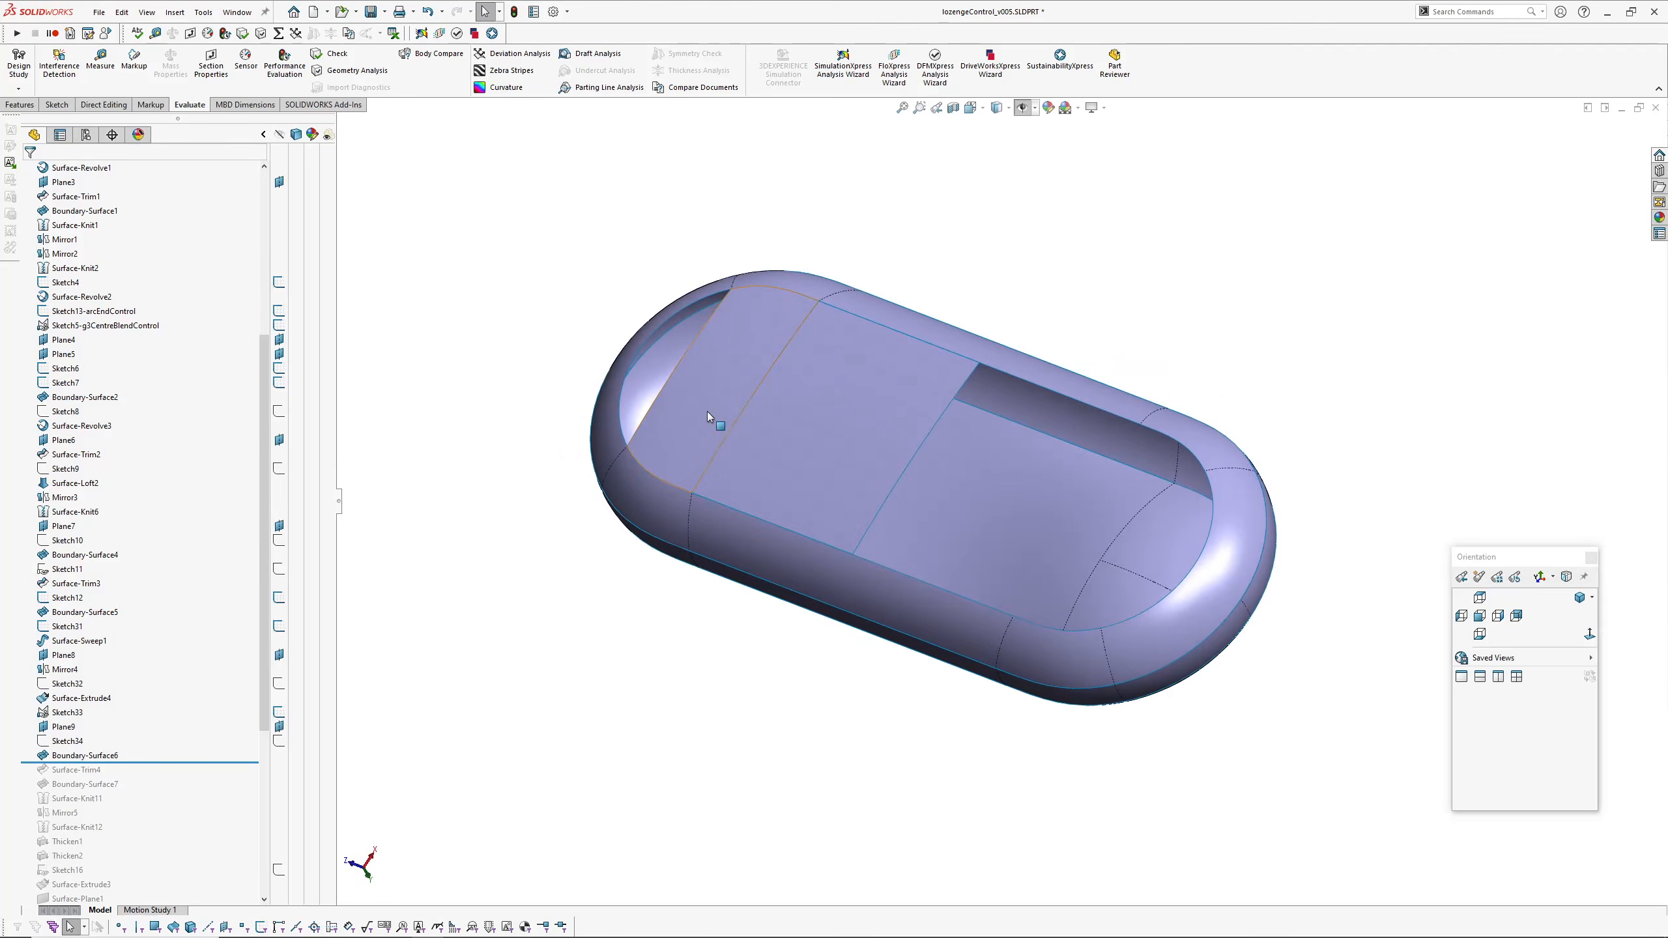
pyautogui.scroll(-5, 707, 412)
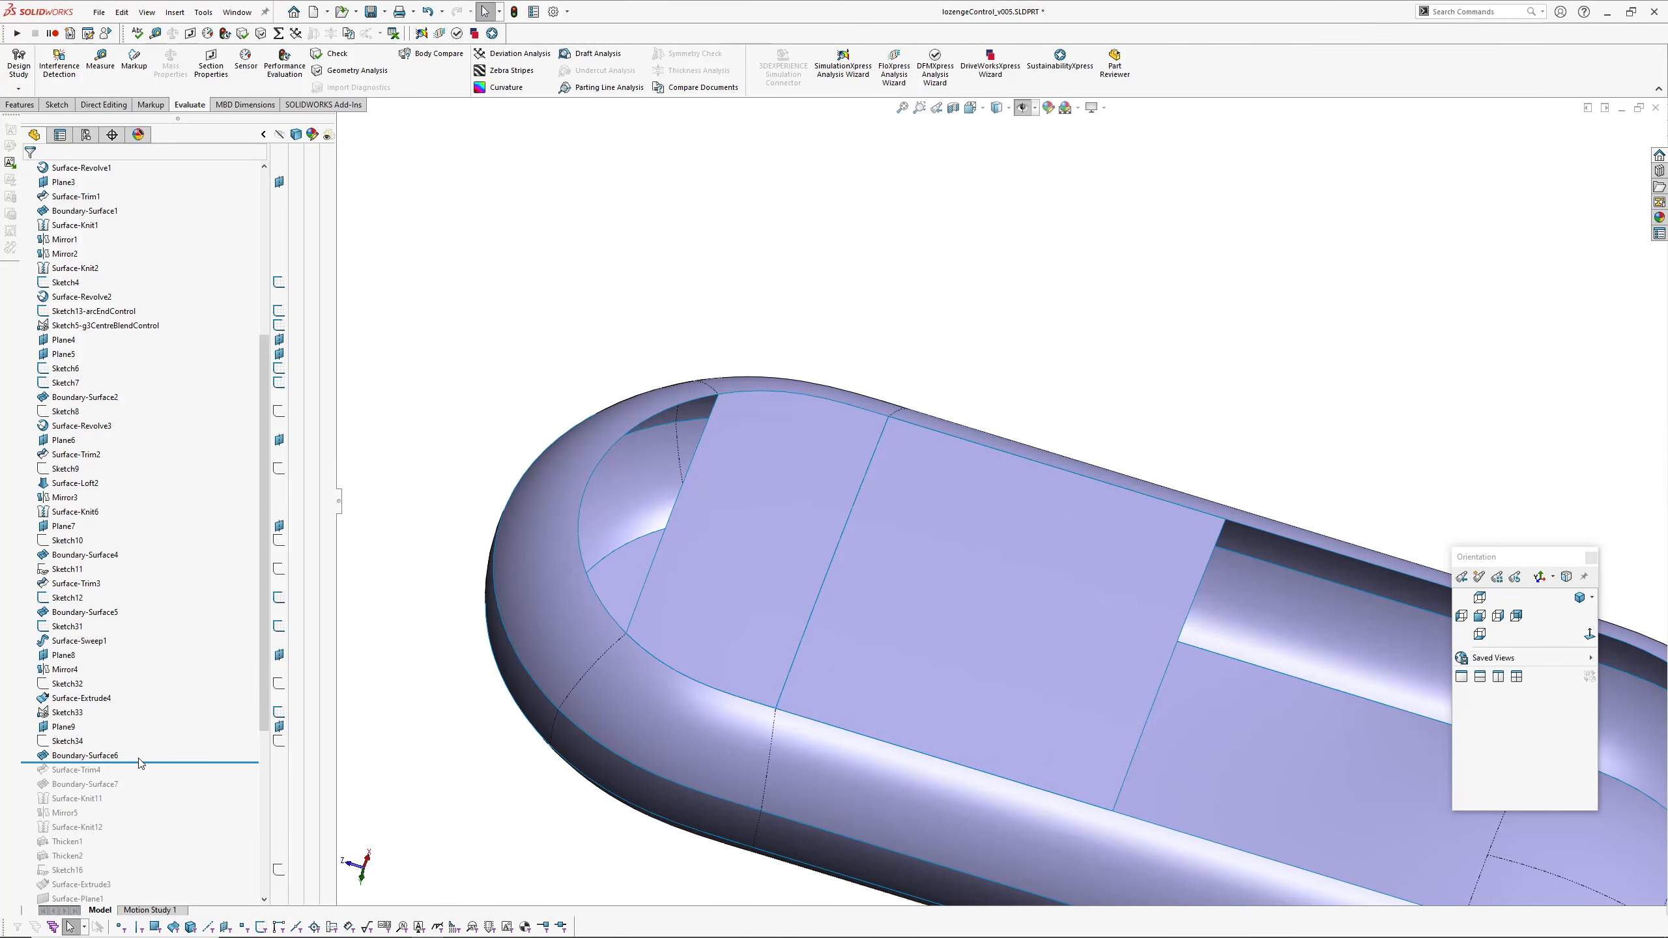
# Step: Roll the history forward through Surface-Trim4, Boundary-Surface7, Surface-Knit11 and Mirror5 to past Surface-Knit12, and examine the closed face
pyautogui.moveTo(139, 762); pyautogui.dragTo(149, 808)
pyautogui.scroll(4, 1005, 553)
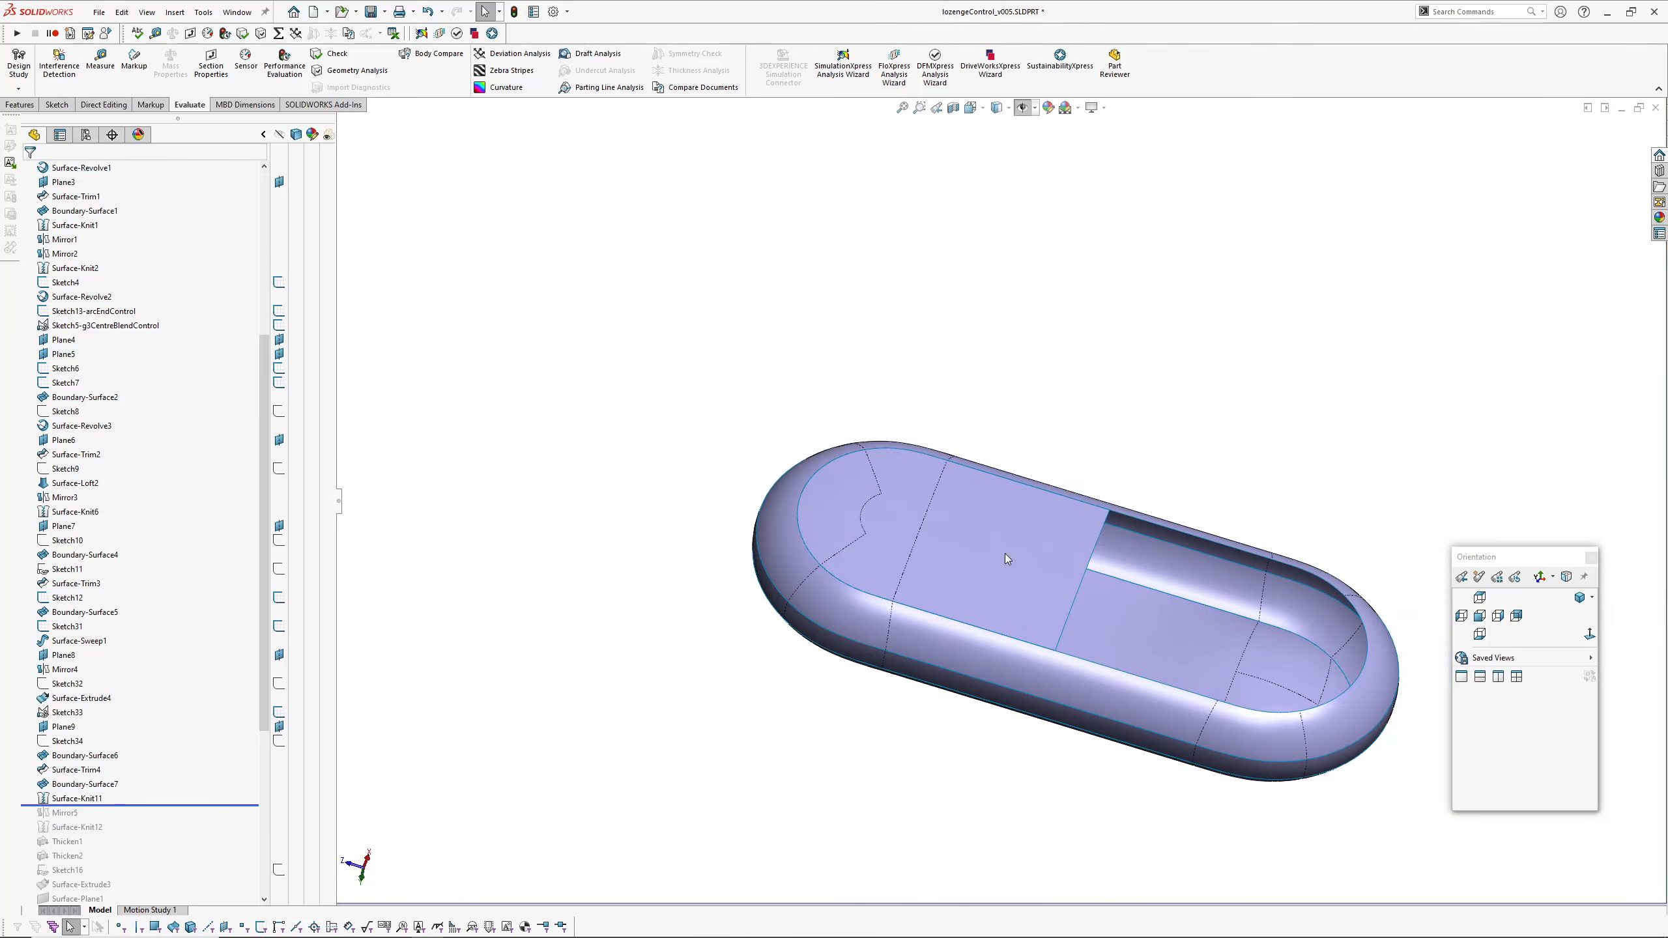
pyautogui.keyDown('ctrl'); pyautogui.moveTo(1005, 552); pyautogui.dragTo(806, 501, button='middle'); pyautogui.keyUp('ctrl')
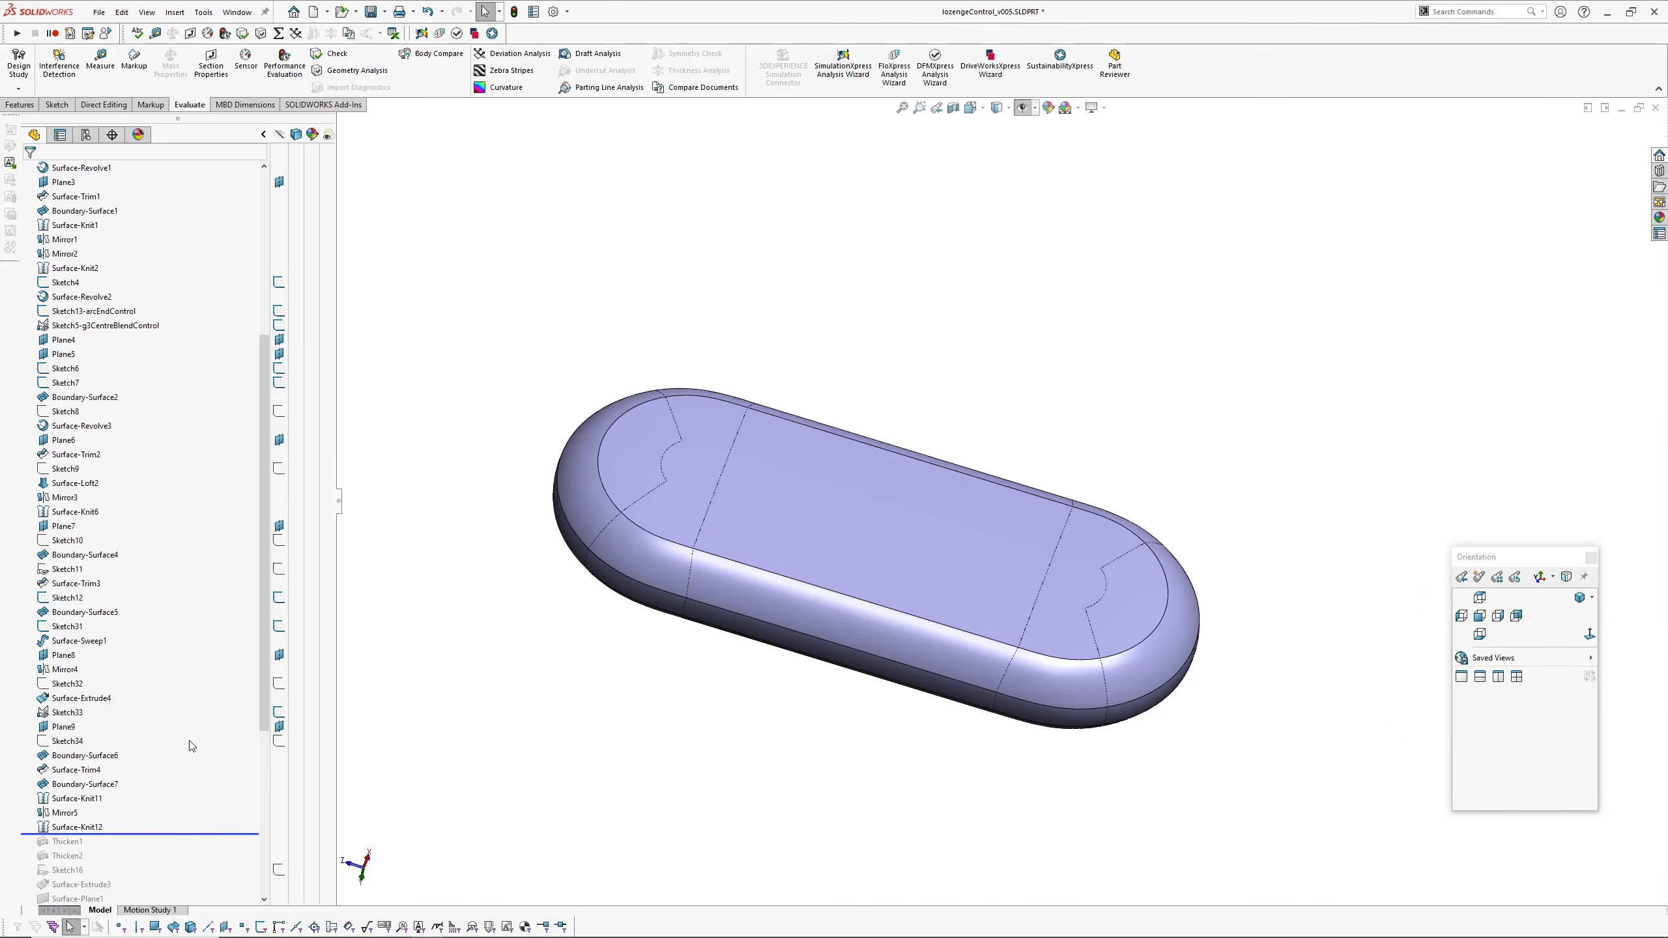
# Step: Roll the history forward past Thicken1 and Thicken2, and examine the solid body from the side with the circular disc
pyautogui.scroll(-5, 114, 741)
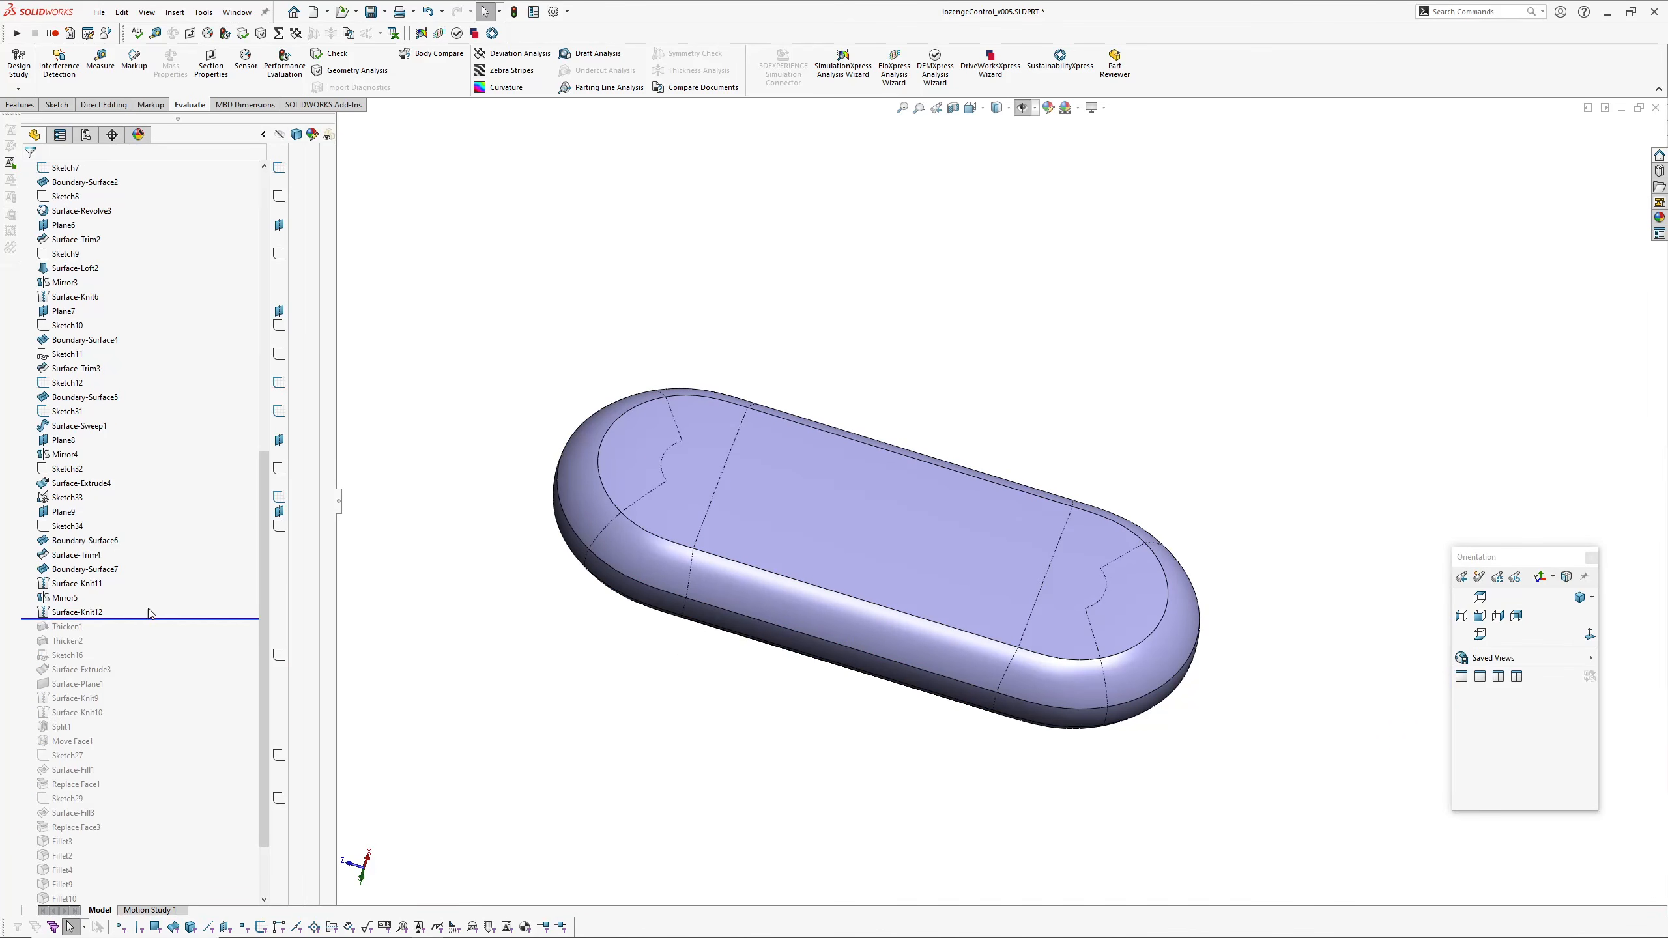
pyautogui.moveTo(154, 619); pyautogui.dragTo(148, 651)
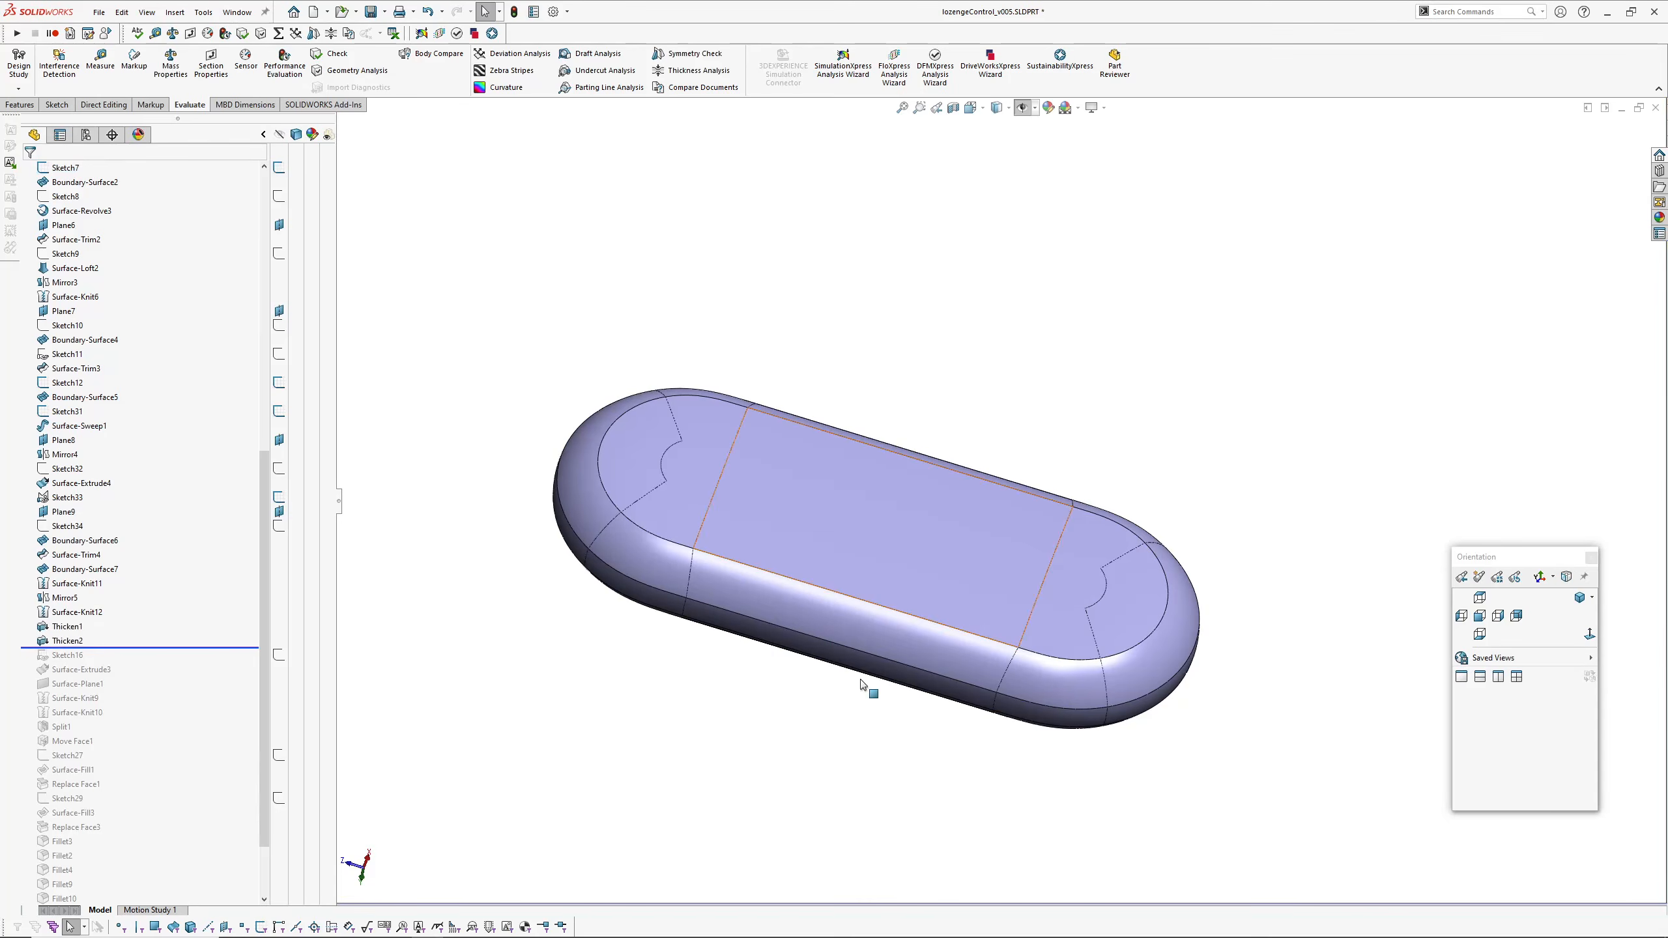
pyautogui.moveTo(863, 685); pyautogui.dragTo(815, 601, button='middle')
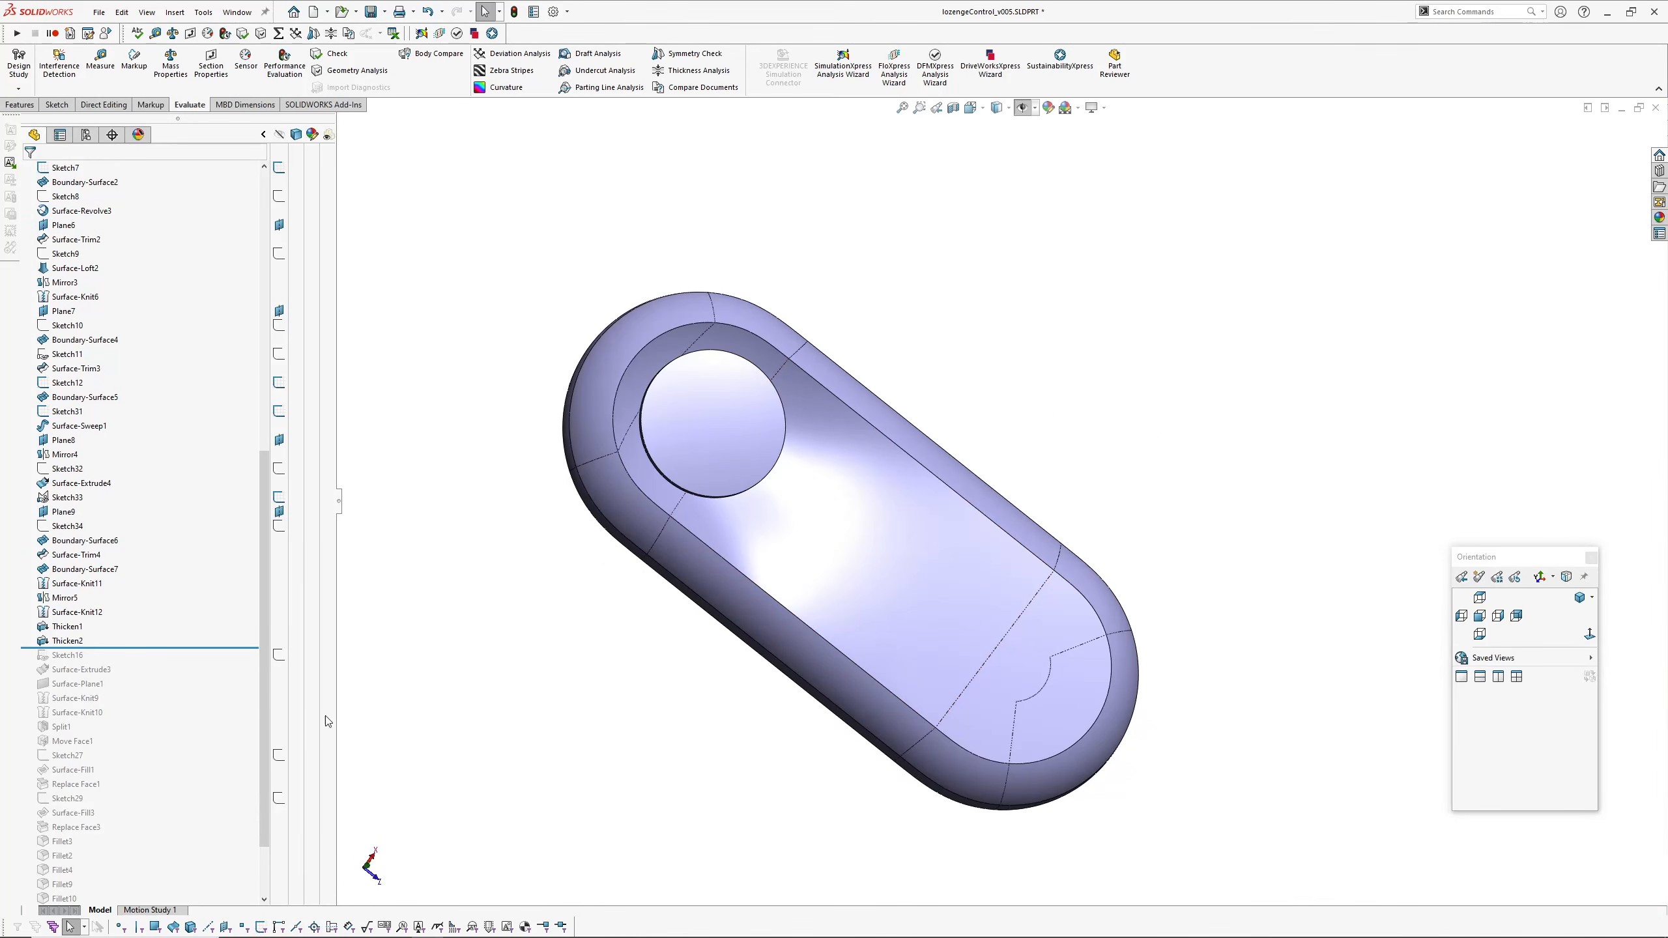
# Step: Roll the history forward past Surface-Extrude3 and Surface-Plane1, and examine the two button cylinders with the hidden lines shown
pyautogui.moveTo(129, 649); pyautogui.dragTo(144, 681)
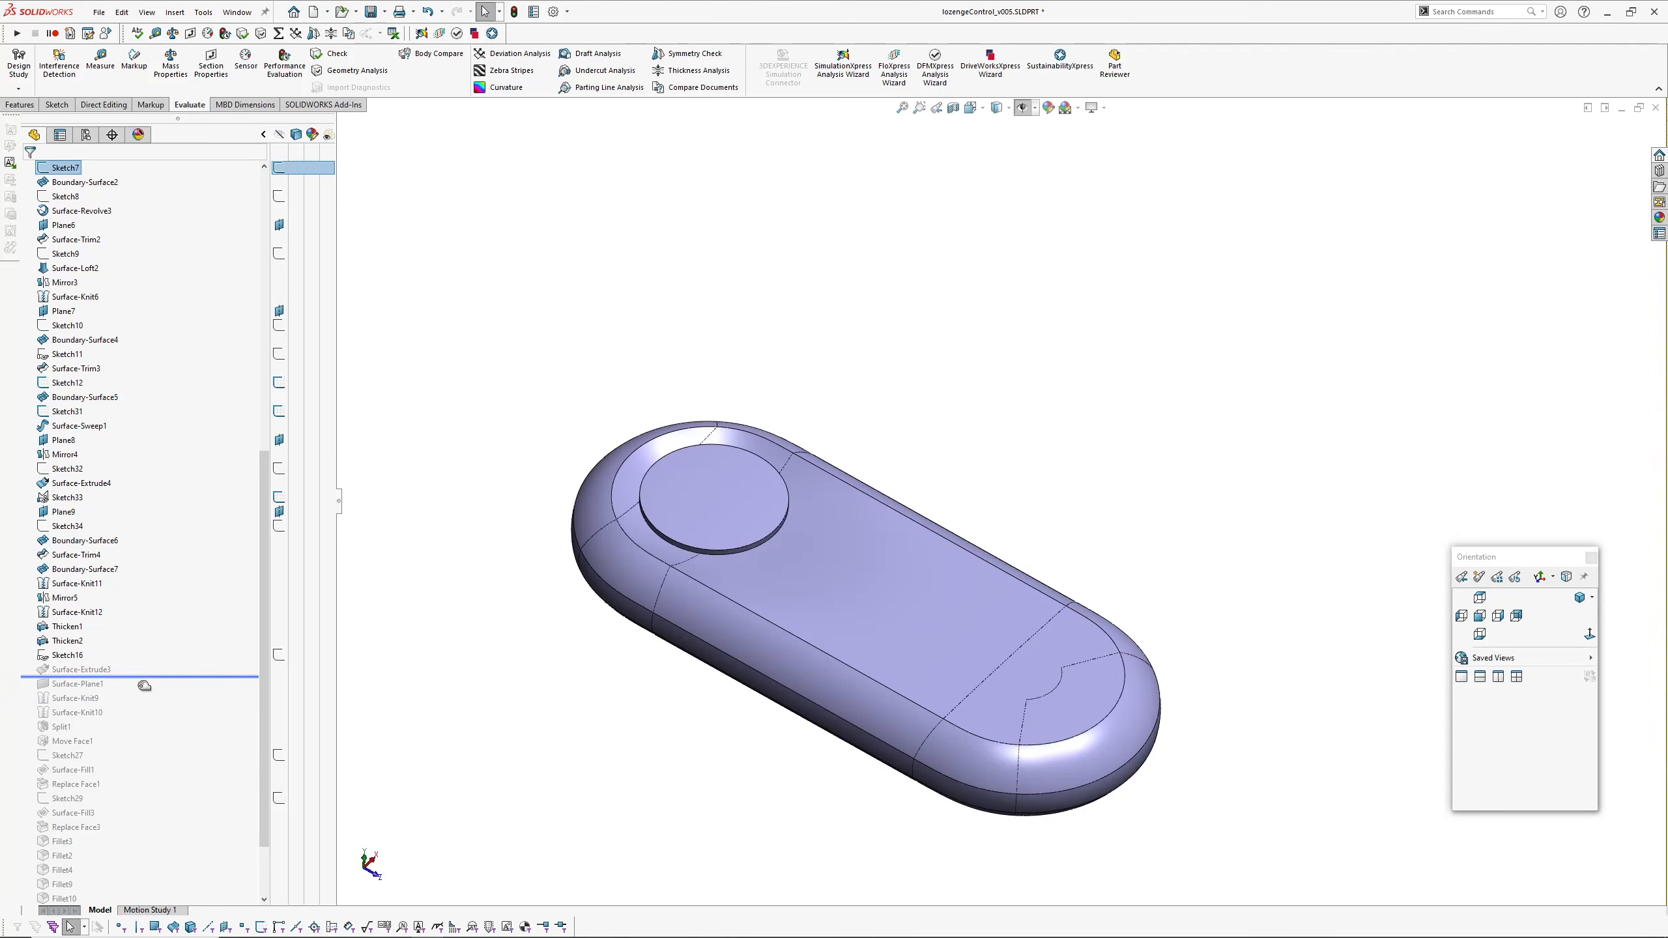
pyautogui.scroll(-4, 904, 598)
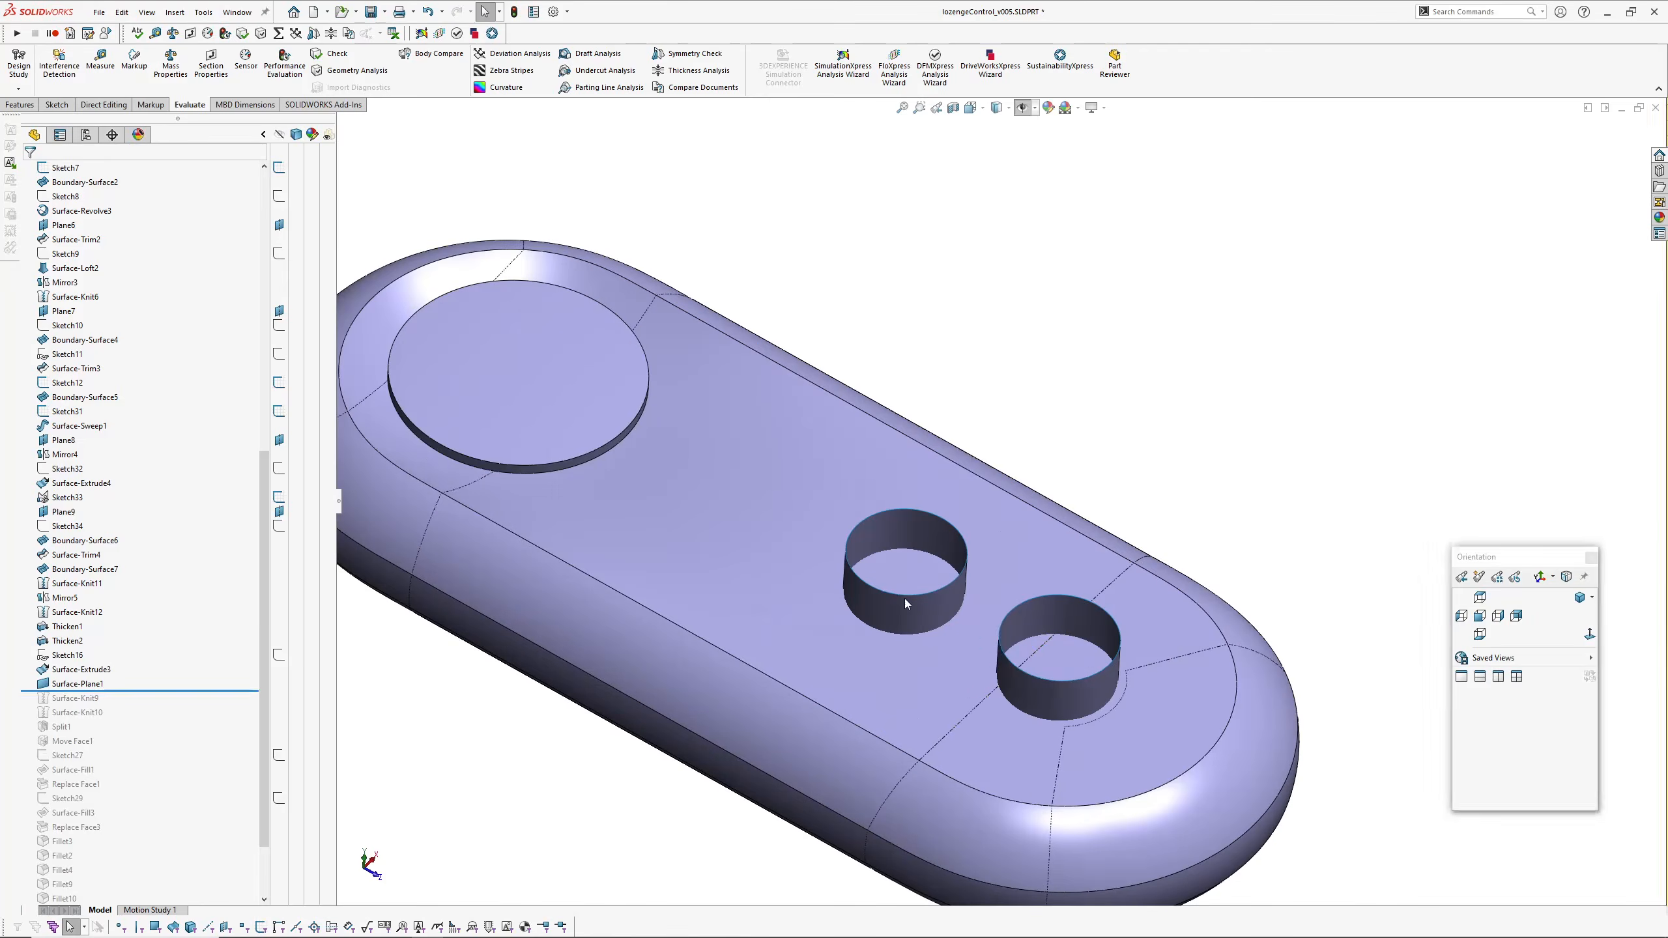
pyautogui.moveTo(123, 698)
pyautogui.mouseDown()
pyautogui.moveTo(128, 722)
pyautogui.moveTo(129, 688)
pyautogui.moveTo(75, 684)
pyautogui.mouseUp()
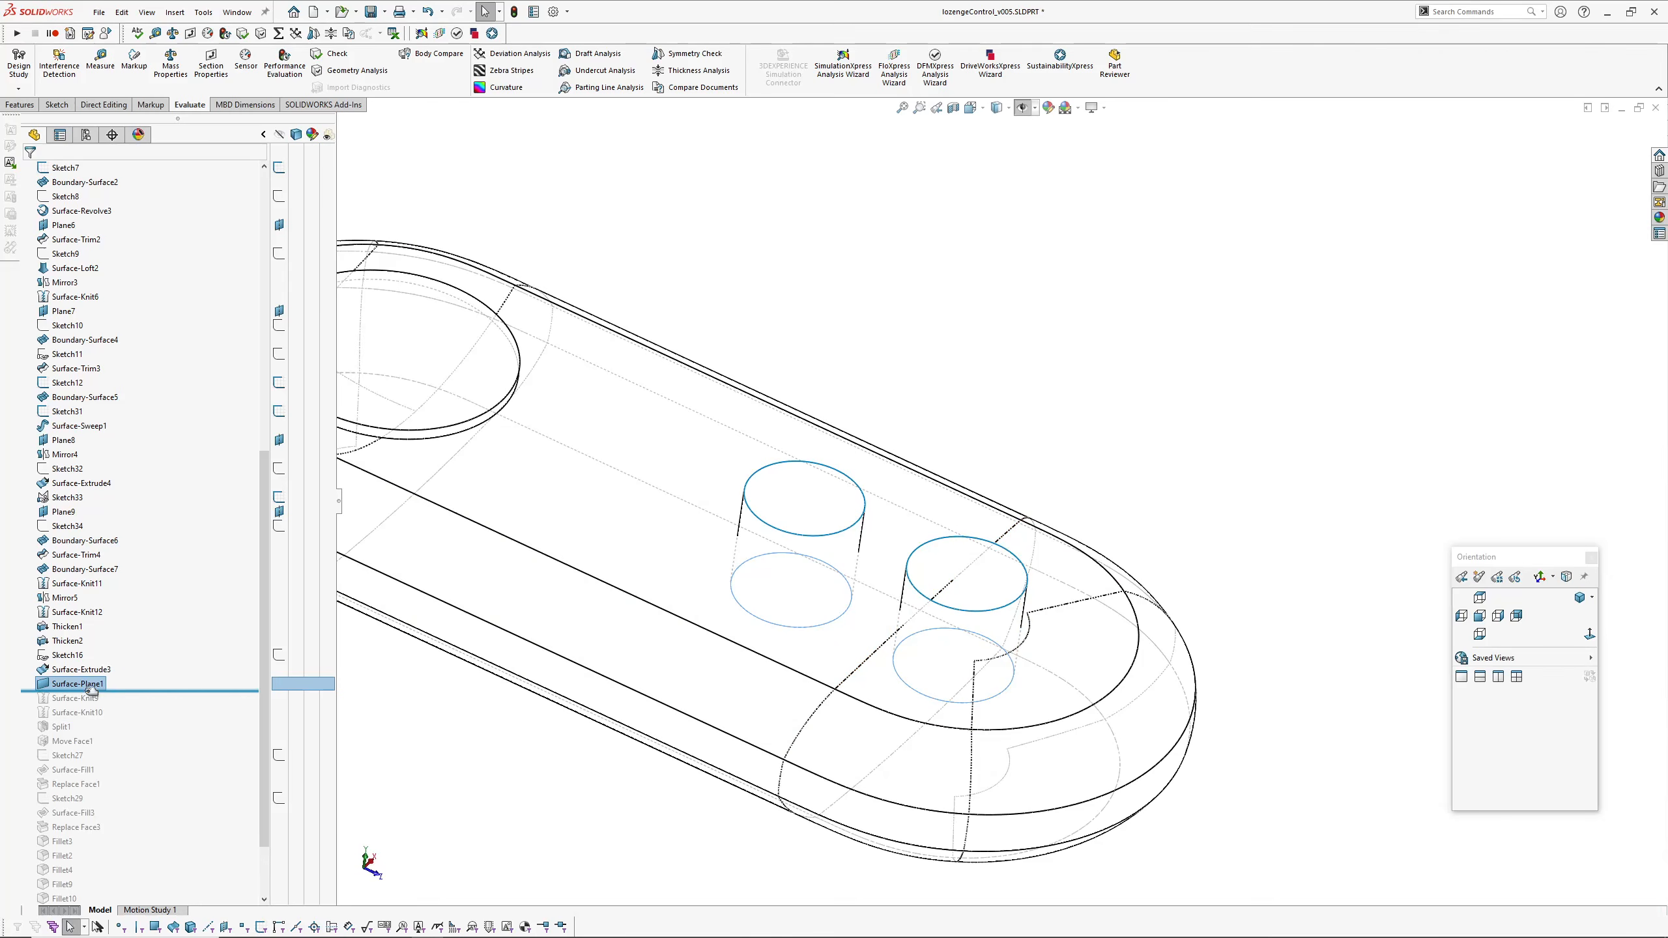
# Step: Roll the history forward past Surface-Knit9 and Surface-Knit10 to after Split1, and examine the split button bodies on the top face
pyautogui.moveTo(138, 689); pyautogui.dragTo(120, 743)
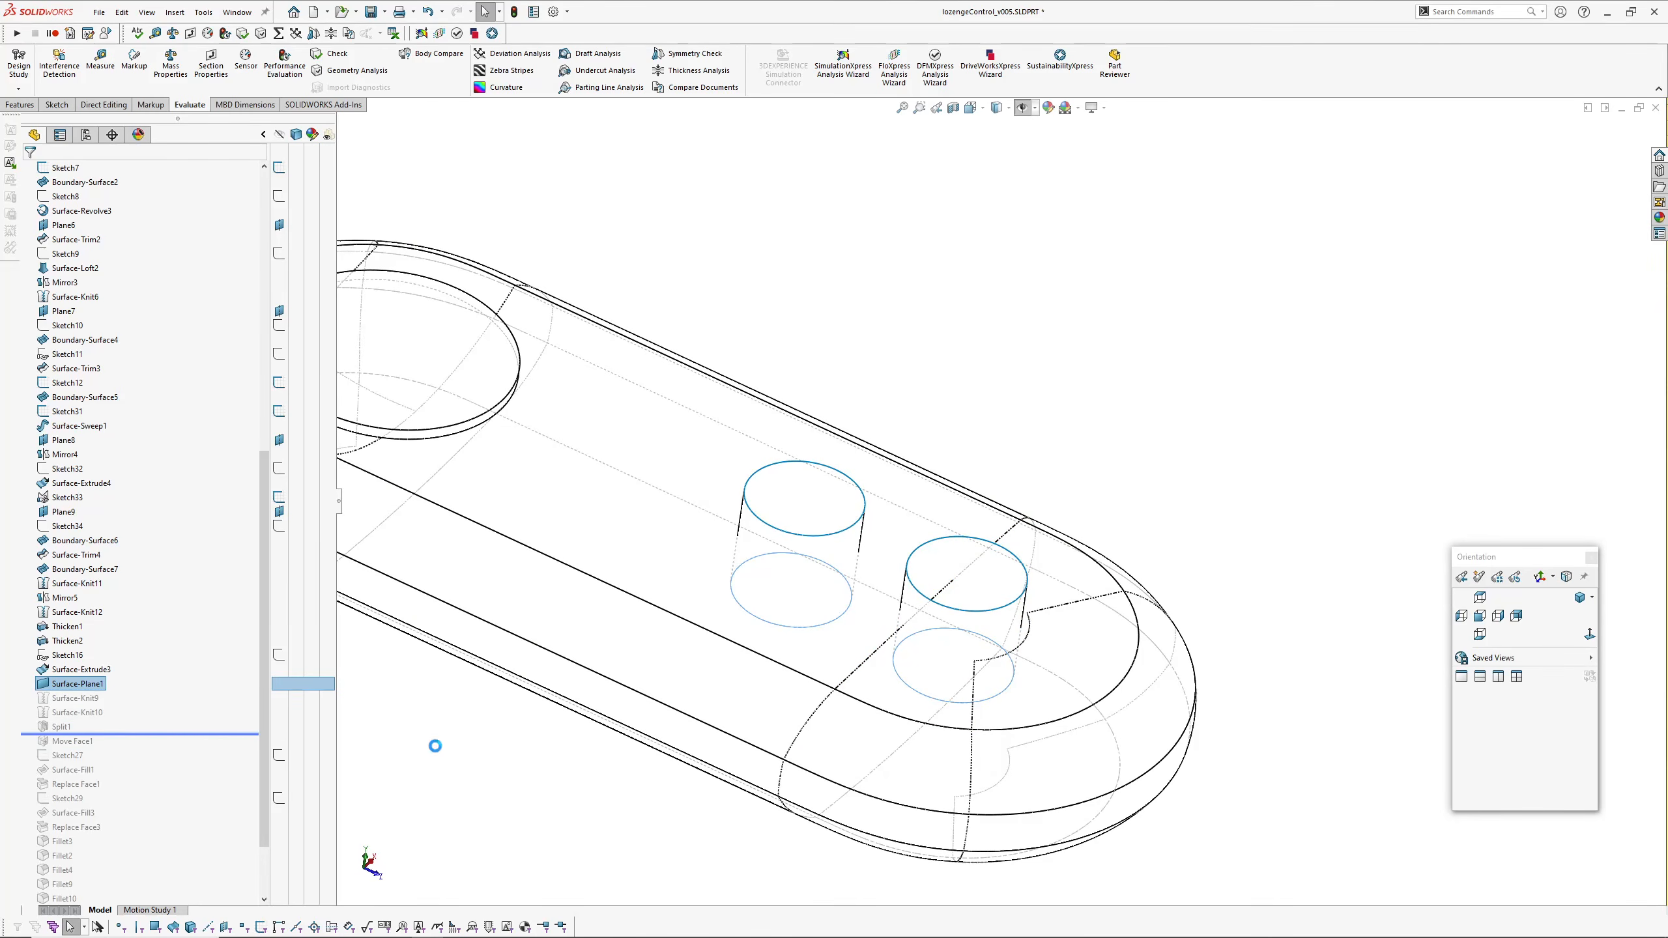
pyautogui.click(751, 477)
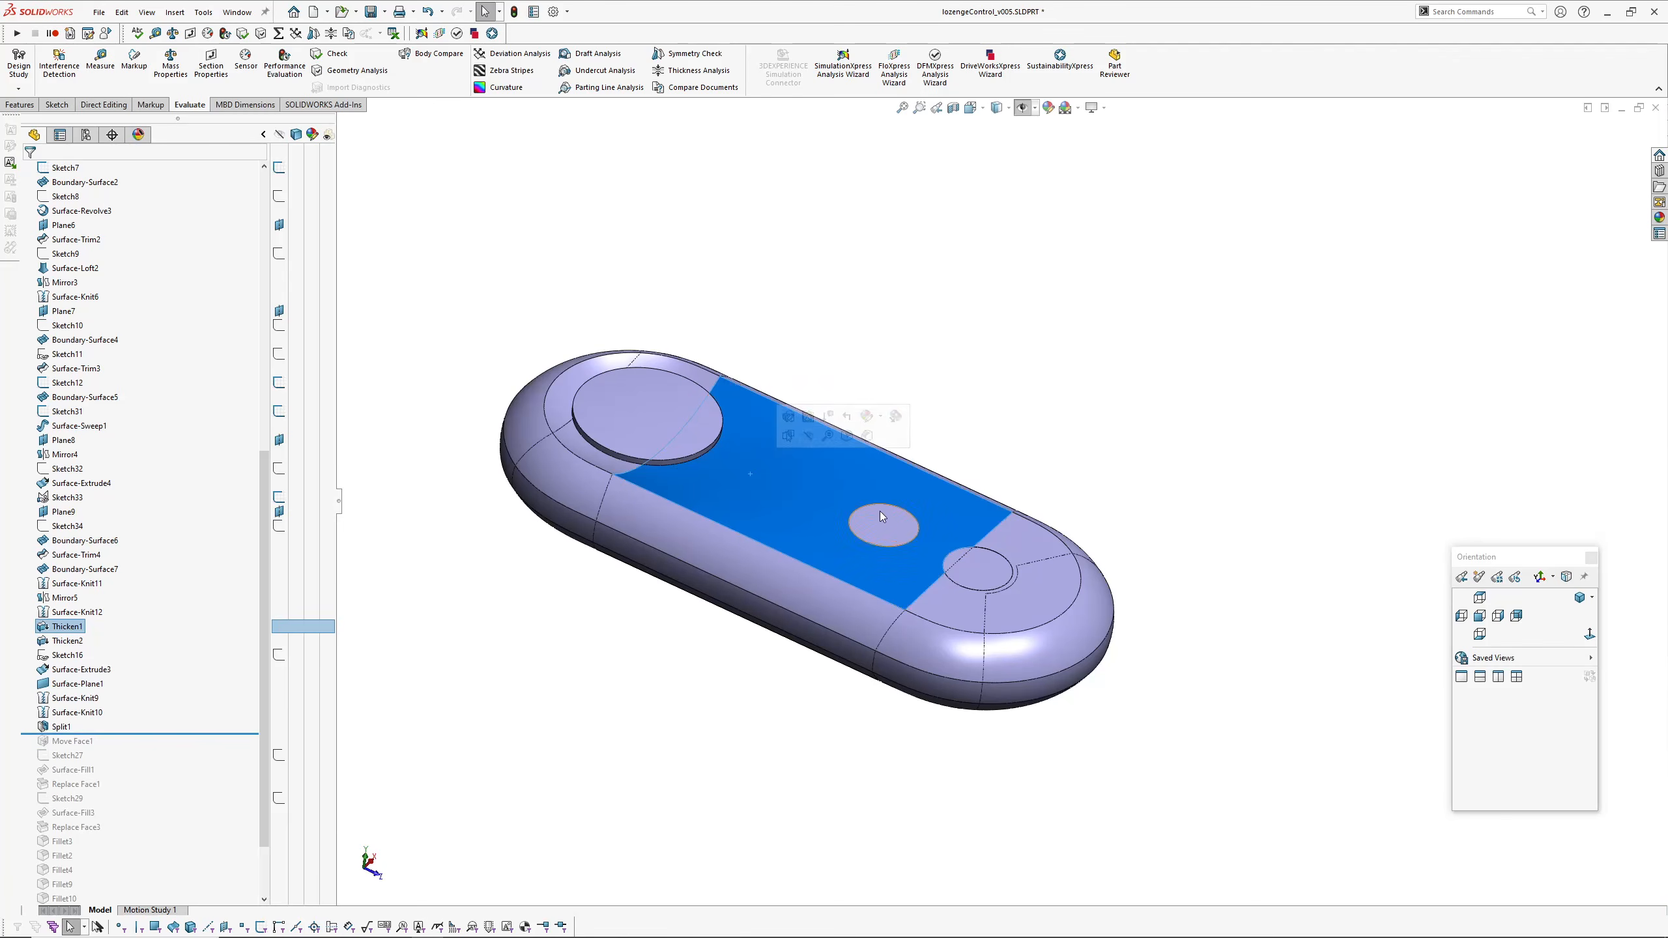
pyautogui.click(566, 724)
pyautogui.keyDown('ctrl'); pyautogui.moveTo(564, 693); pyautogui.dragTo(512, 719, button='middle'); pyautogui.keyUp('ctrl')
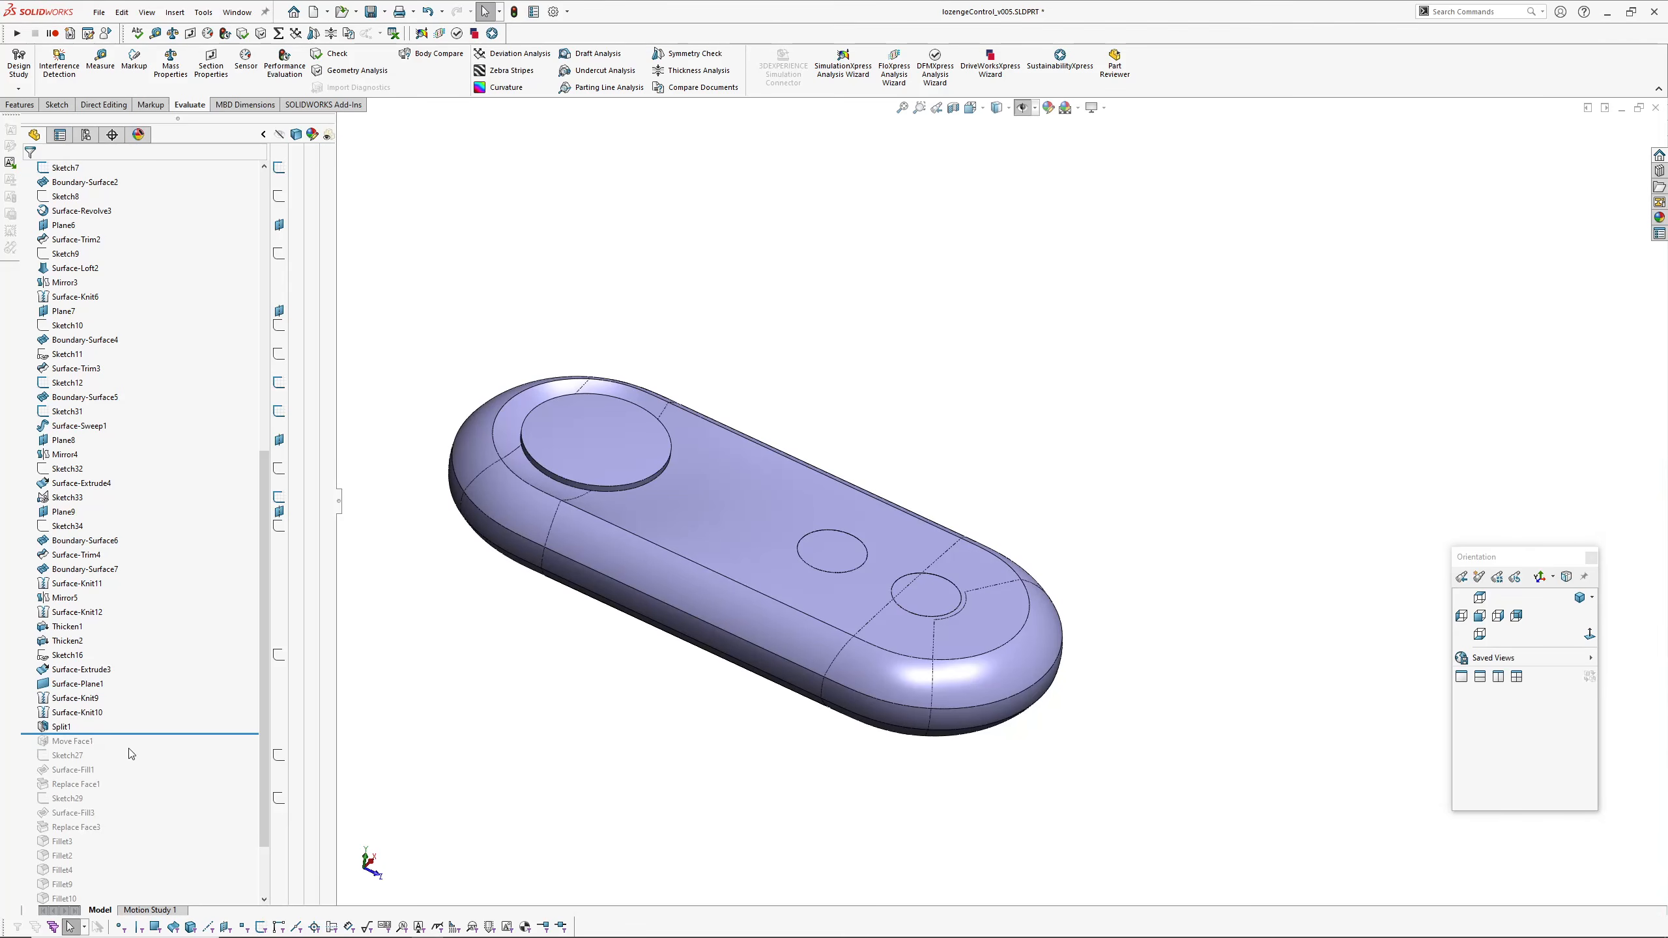
# Step: Roll the history forward past Move Face1 and examine the thin gap around the round button up close
pyautogui.moveTo(115, 735); pyautogui.dragTo(110, 749)
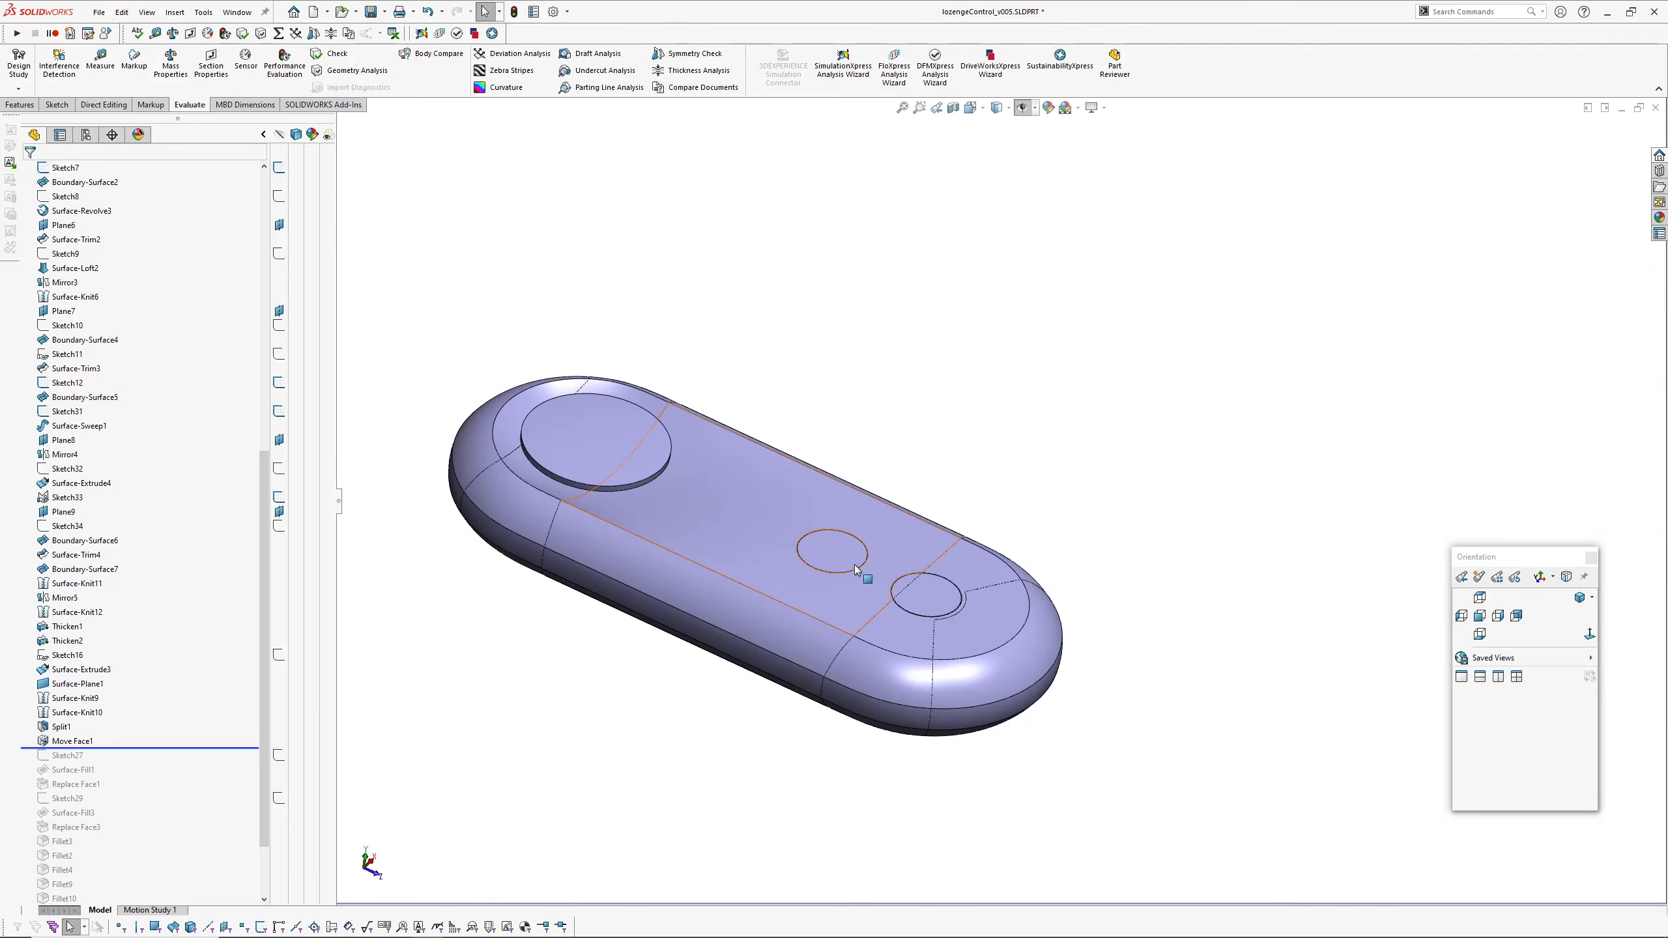
pyautogui.scroll(-10, 855, 564)
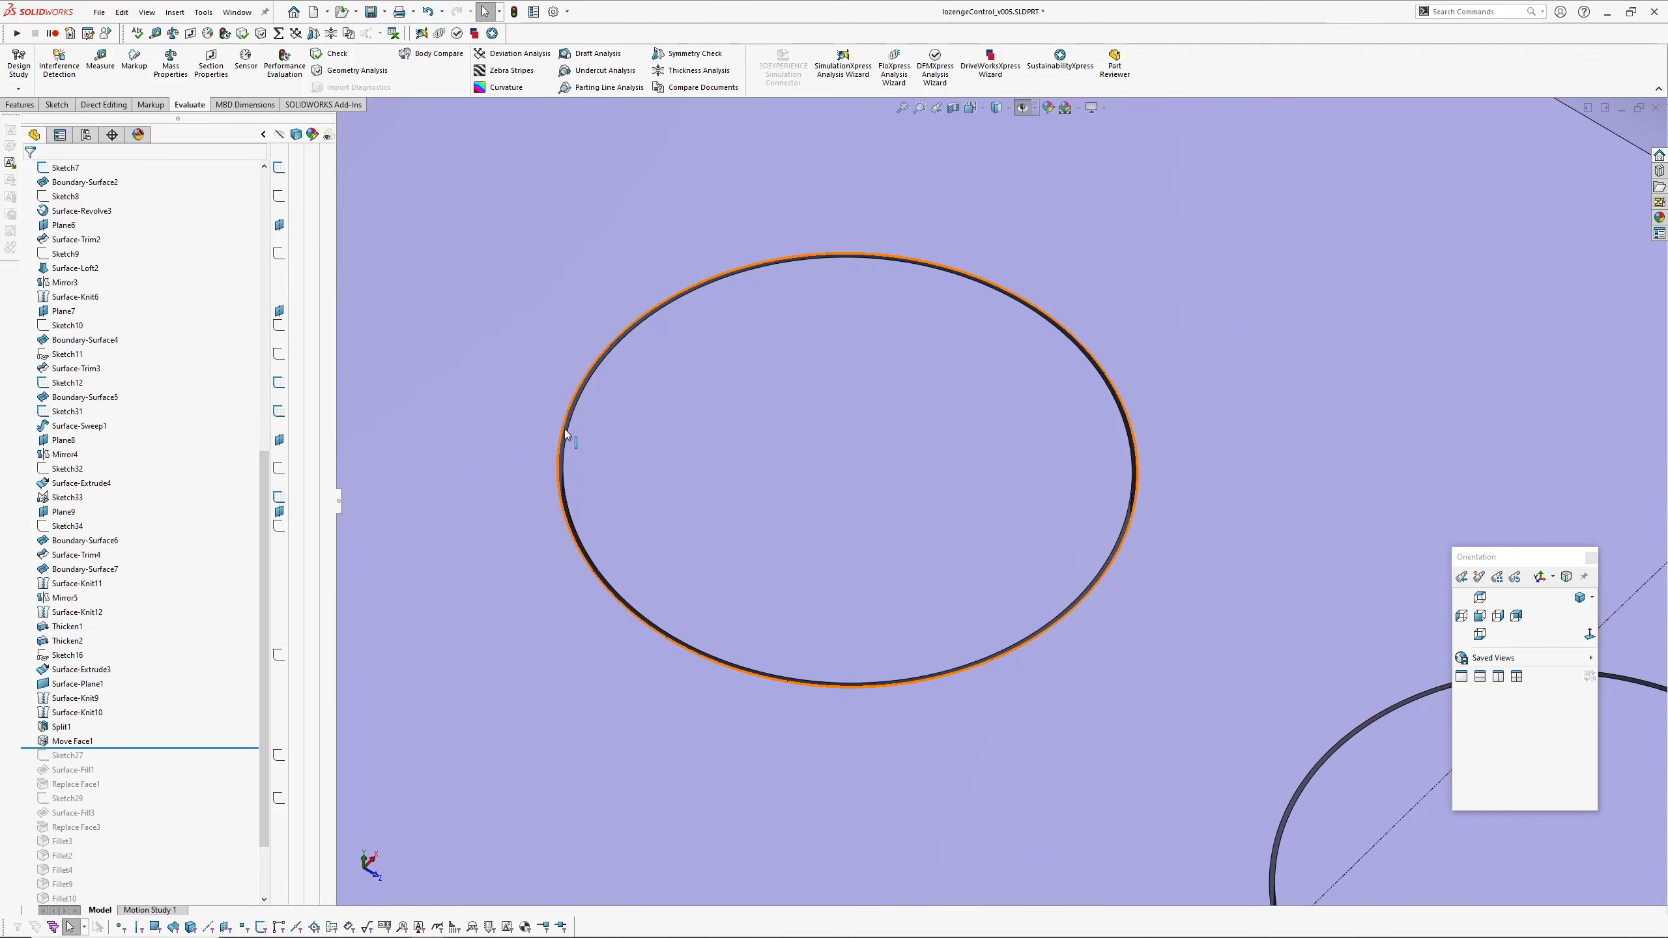
# Step: Roll the history forward past Sketch27, Surface-Fill1 and Replace Face1, and examine the inner round button's top face
pyautogui.scroll(5, 591, 442)
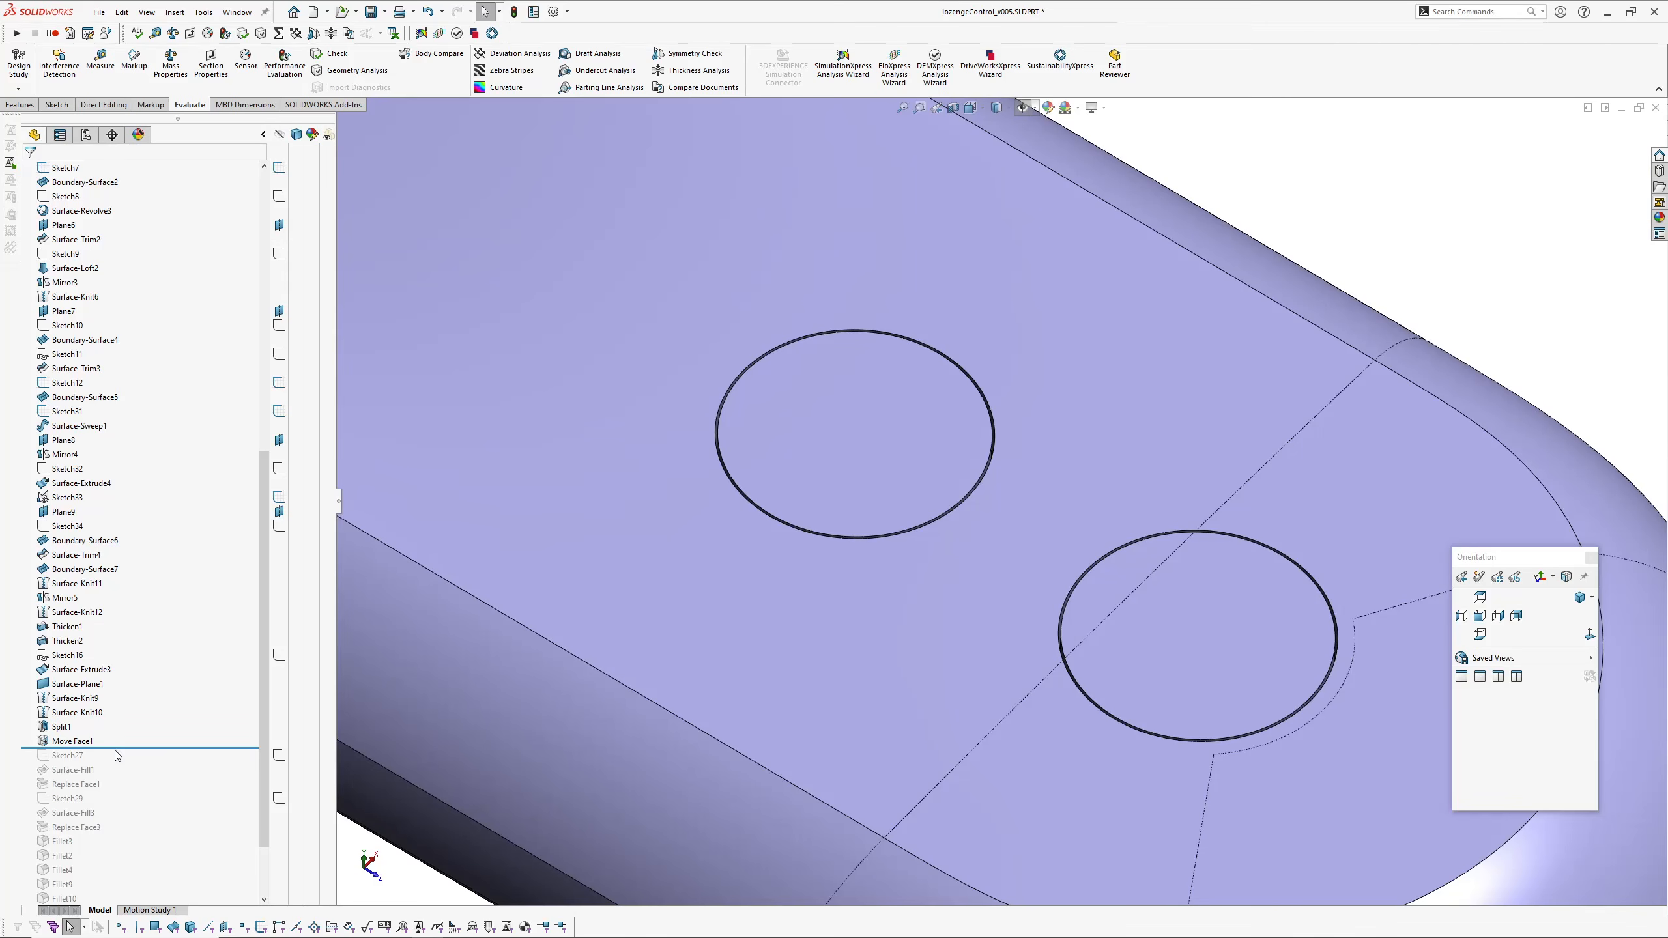
pyautogui.moveTo(121, 750); pyautogui.dragTo(118, 791)
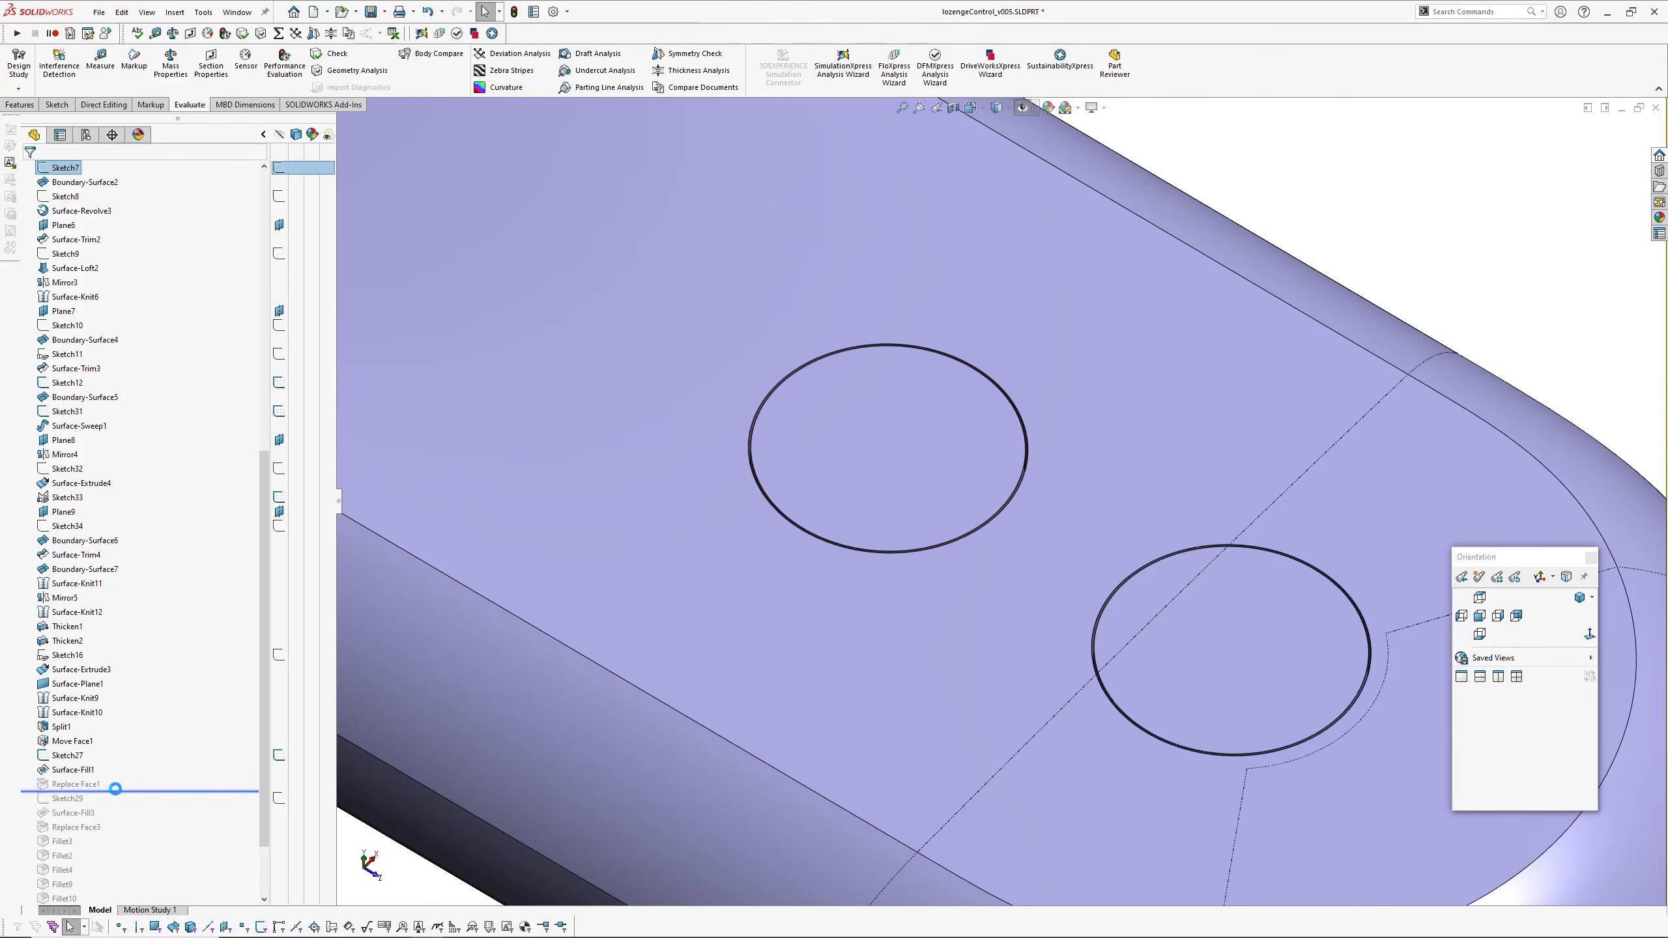
pyautogui.moveTo(841, 603); pyautogui.dragTo(972, 519, button='middle')
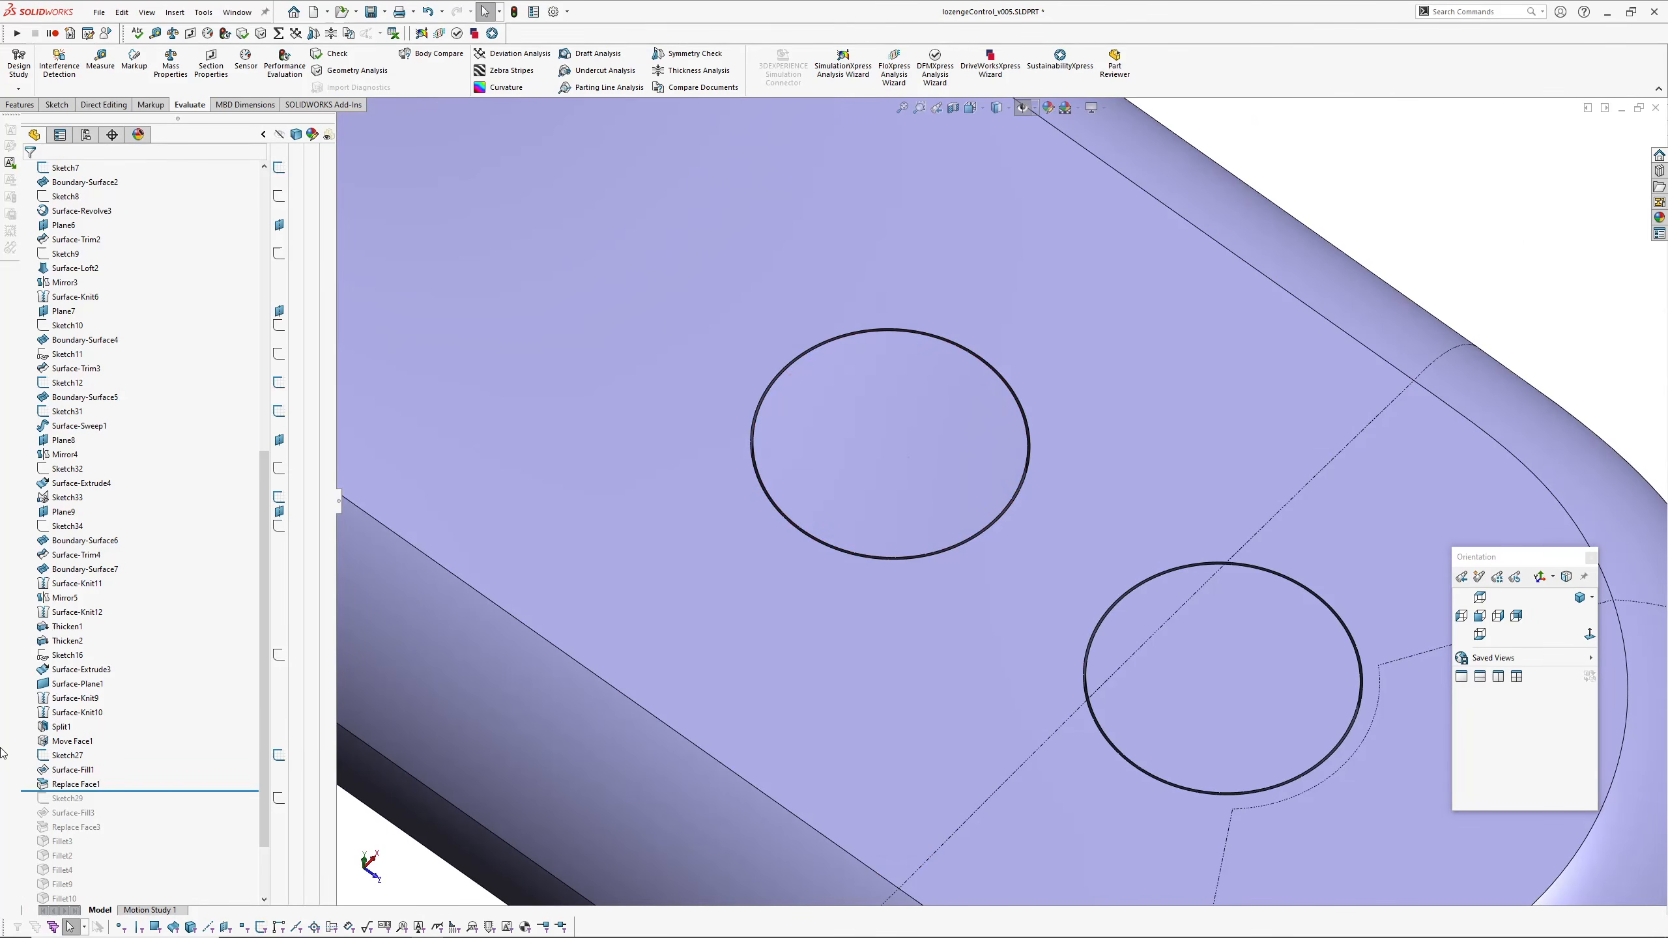
# Step: Open the definition of Surface-Fill1 and examine its Sketch27 constraint curve across the inner button
pyautogui.click(63, 770)
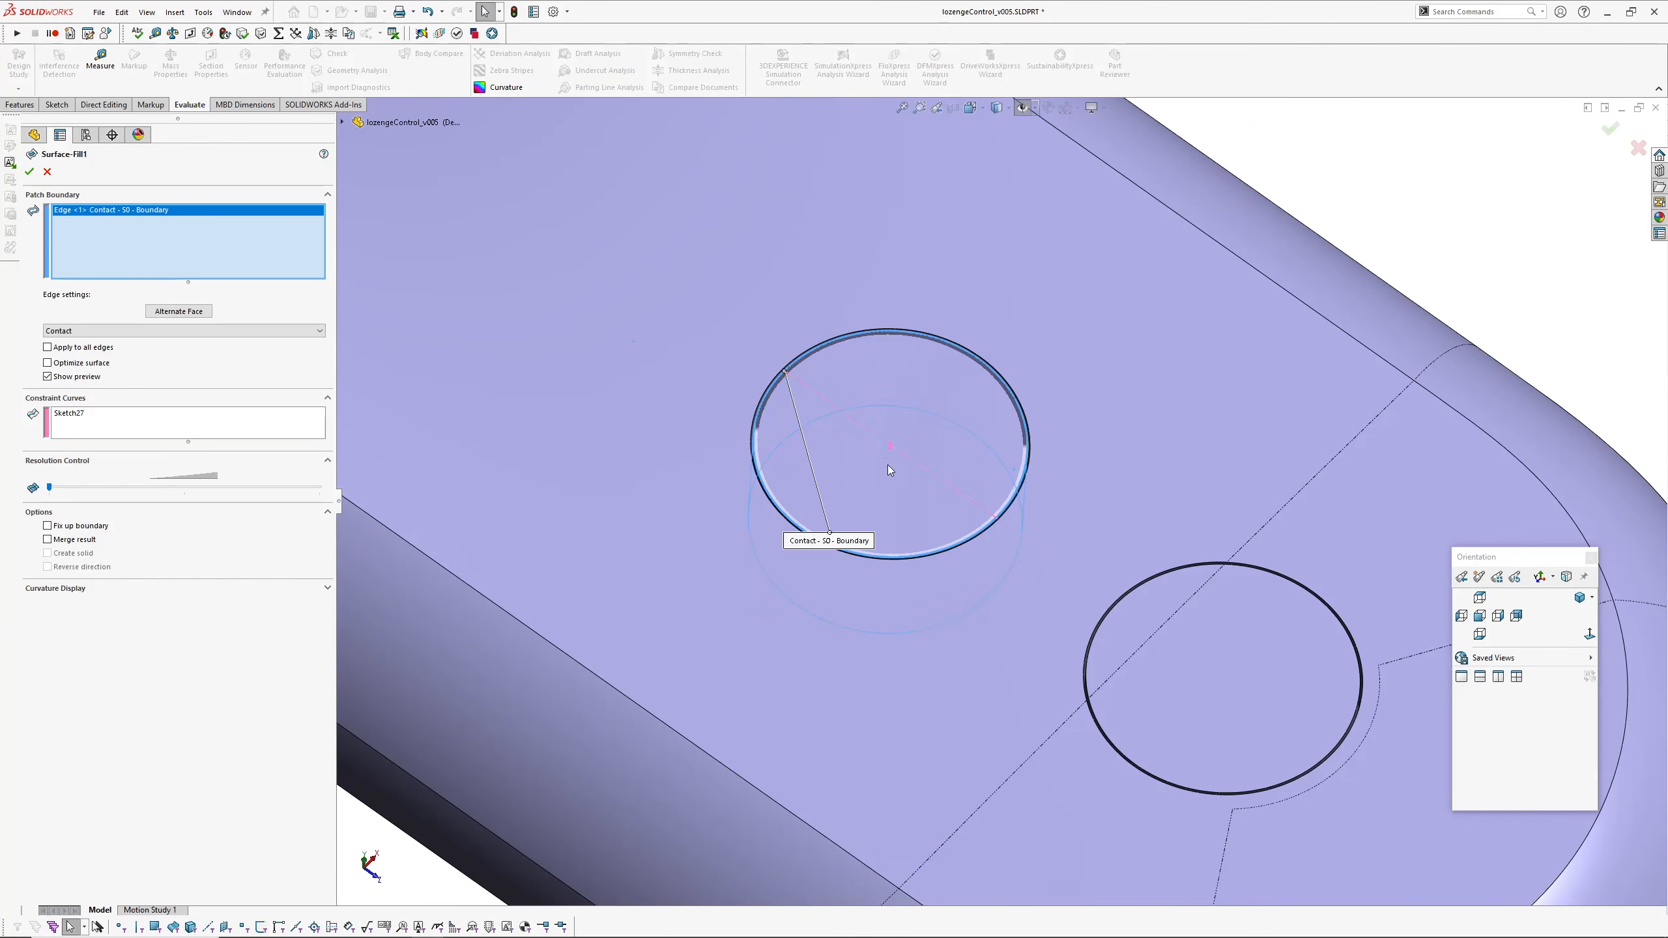
pyautogui.click(135, 422)
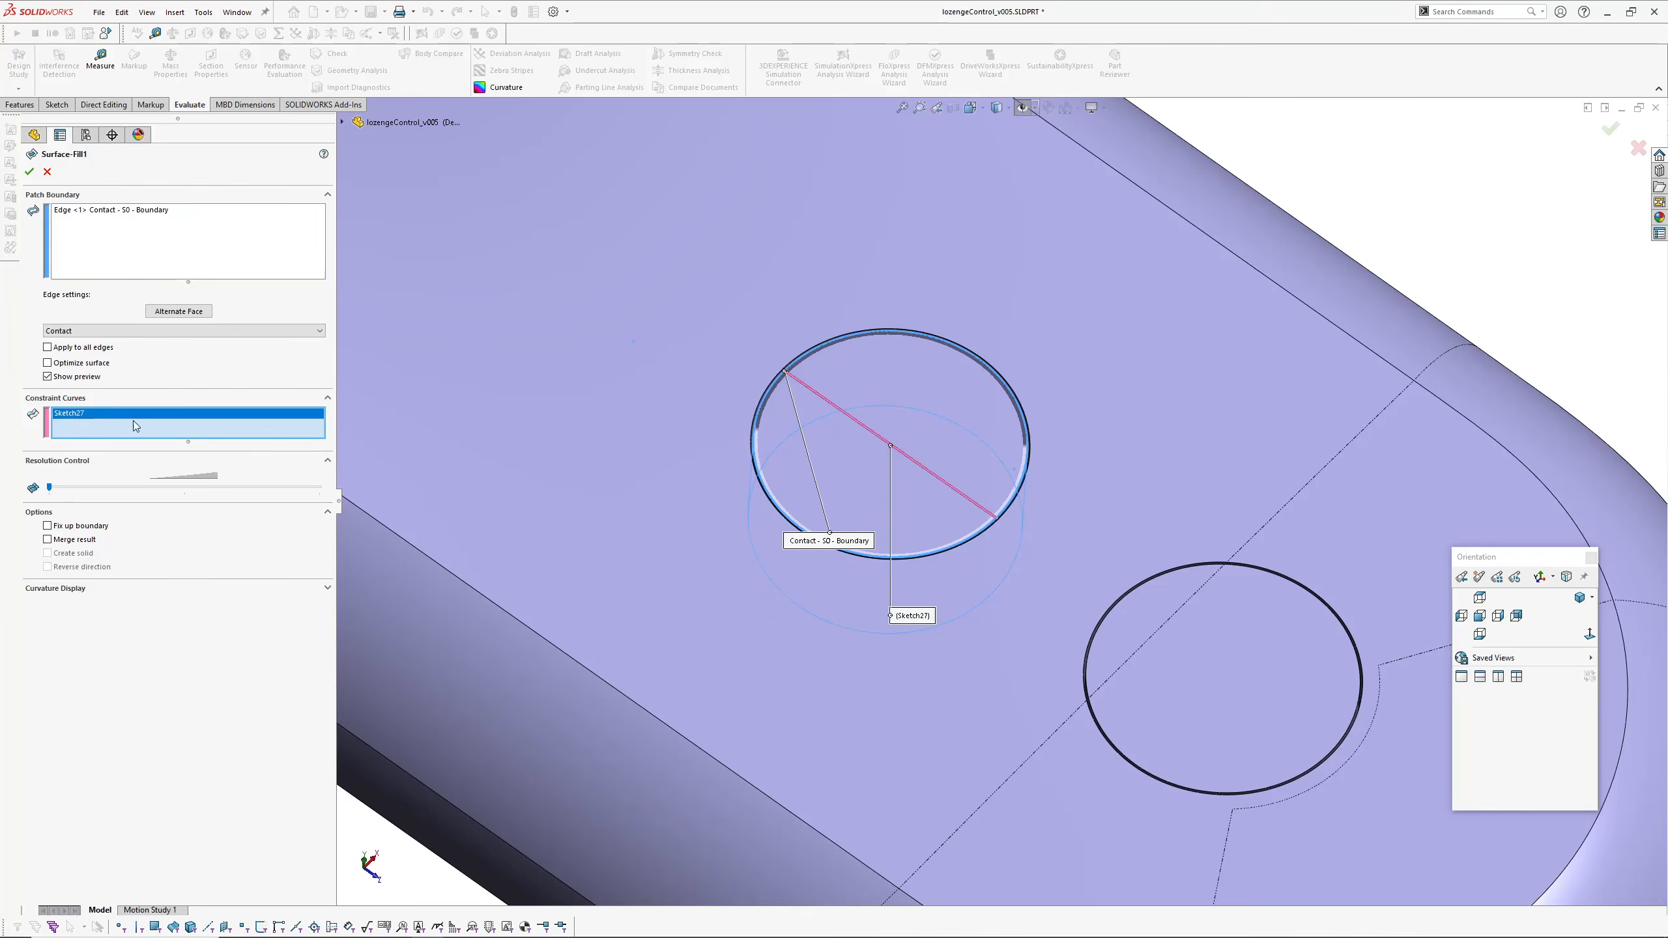
pyautogui.scroll(-4, 939, 414)
pyautogui.moveTo(894, 477); pyautogui.dragTo(898, 329, button='middle')
pyautogui.scroll(-3, 849, 516)
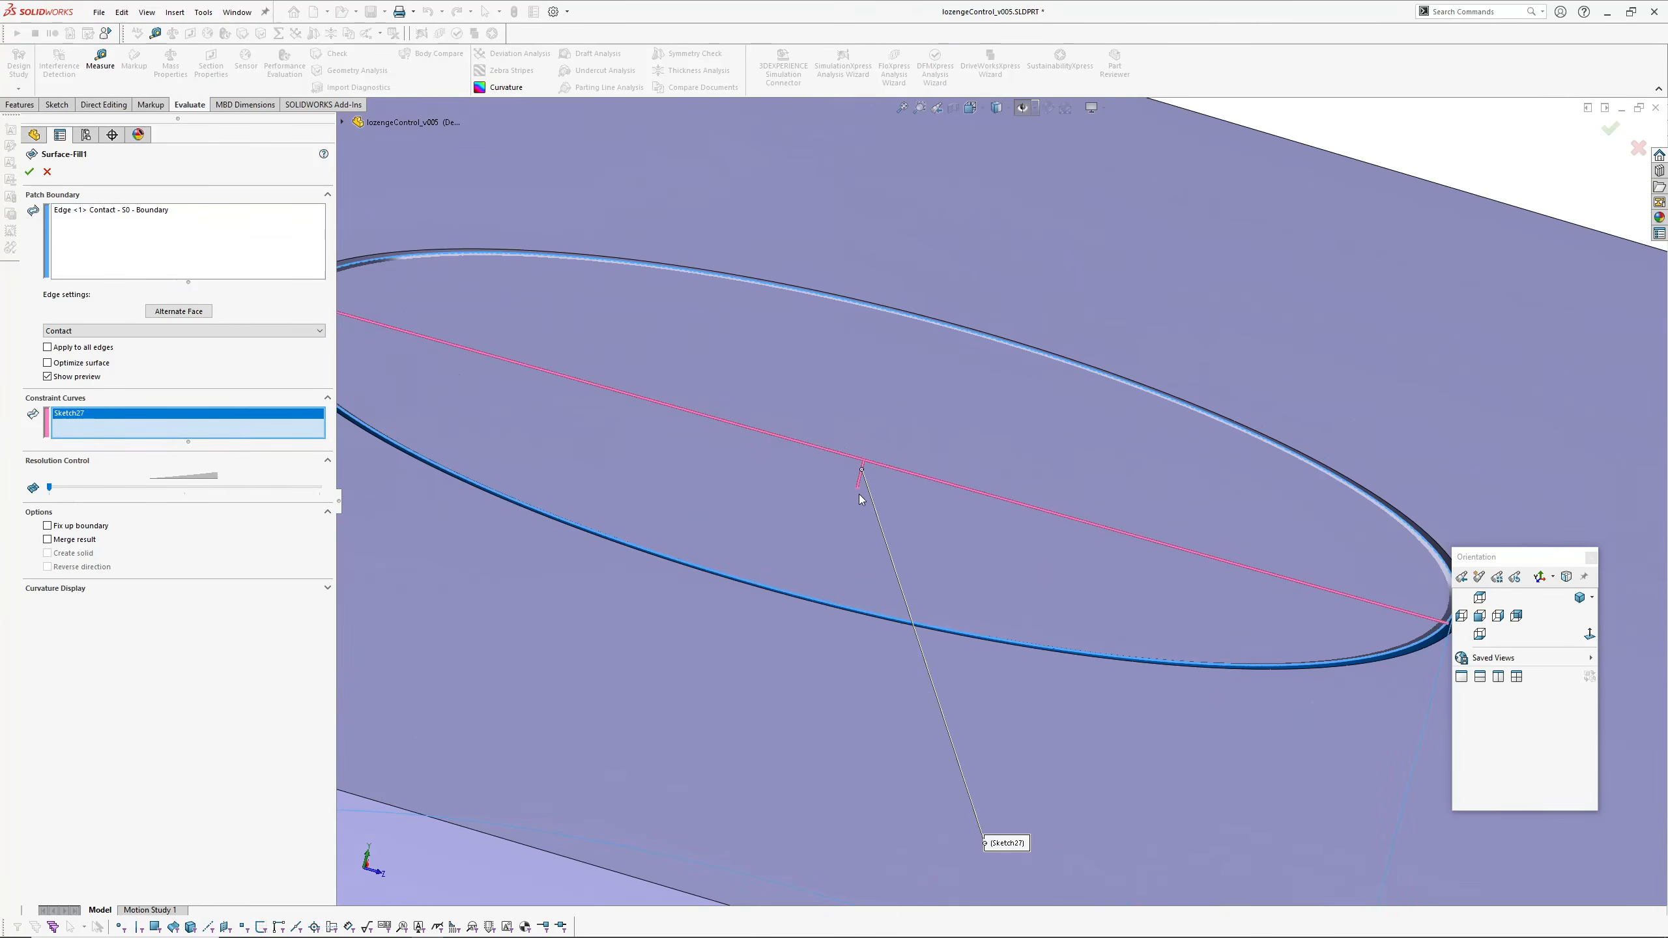
pyautogui.scroll(4, 868, 442)
pyautogui.moveTo(868, 442); pyautogui.dragTo(685, 311, button='middle')
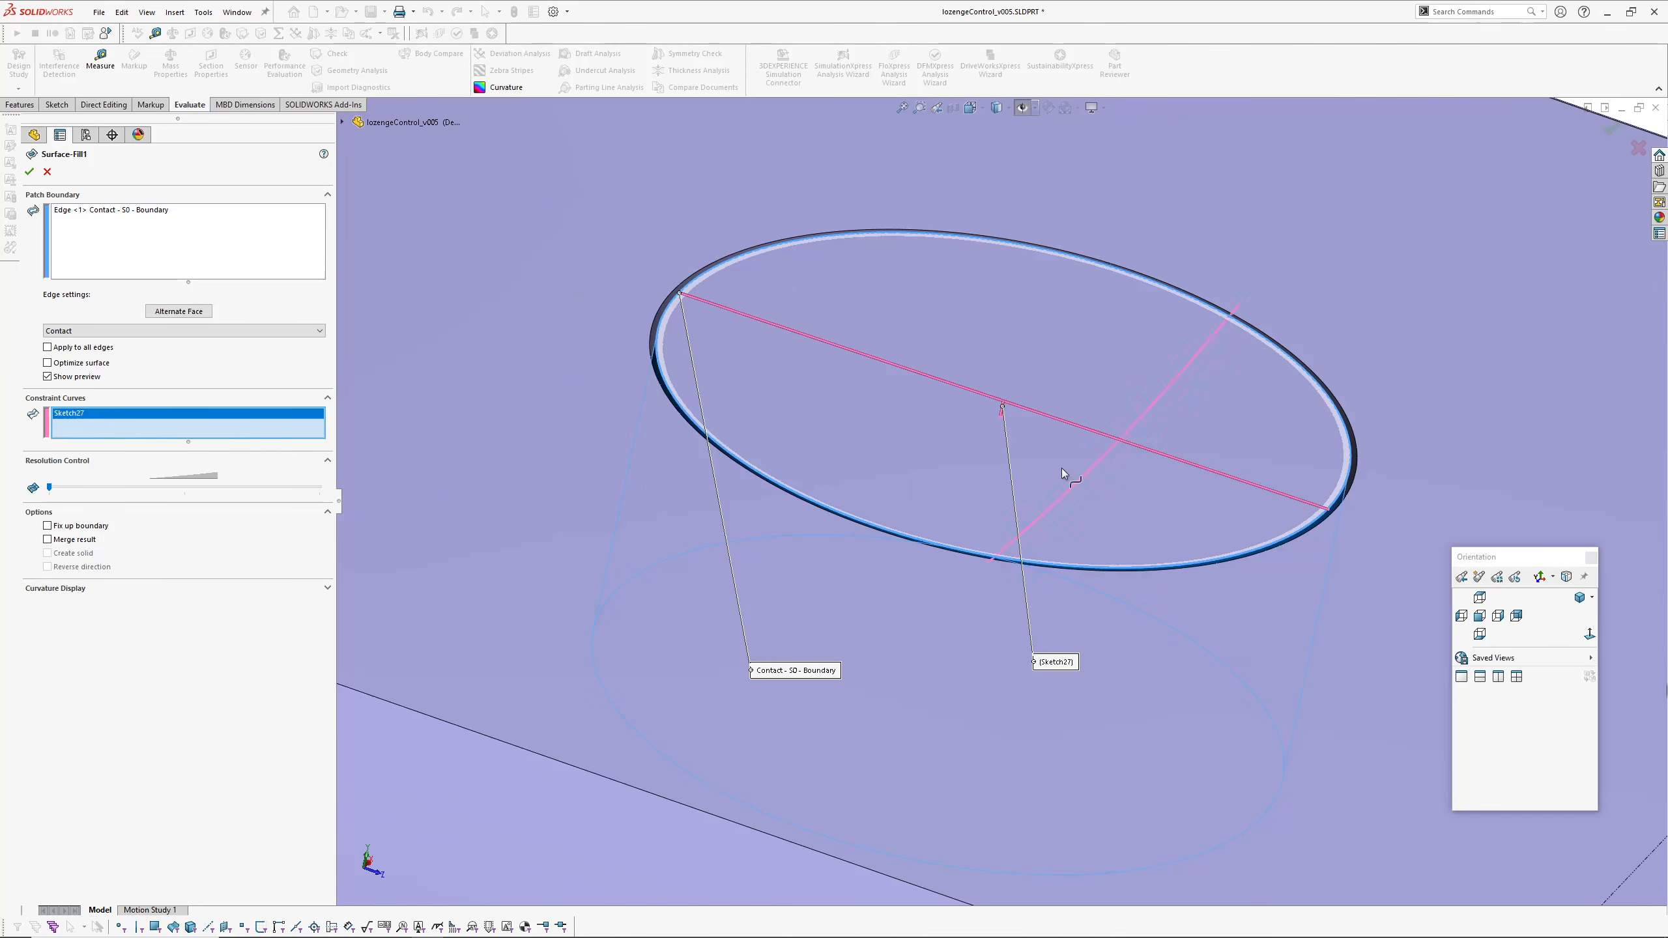
# Step: Inspect the fill's contact boundary and the middle of its constraint curve up close, and close the Surface-Fill1 definition
pyautogui.moveTo(964, 467); pyautogui.dragTo(832, 445, button='middle')
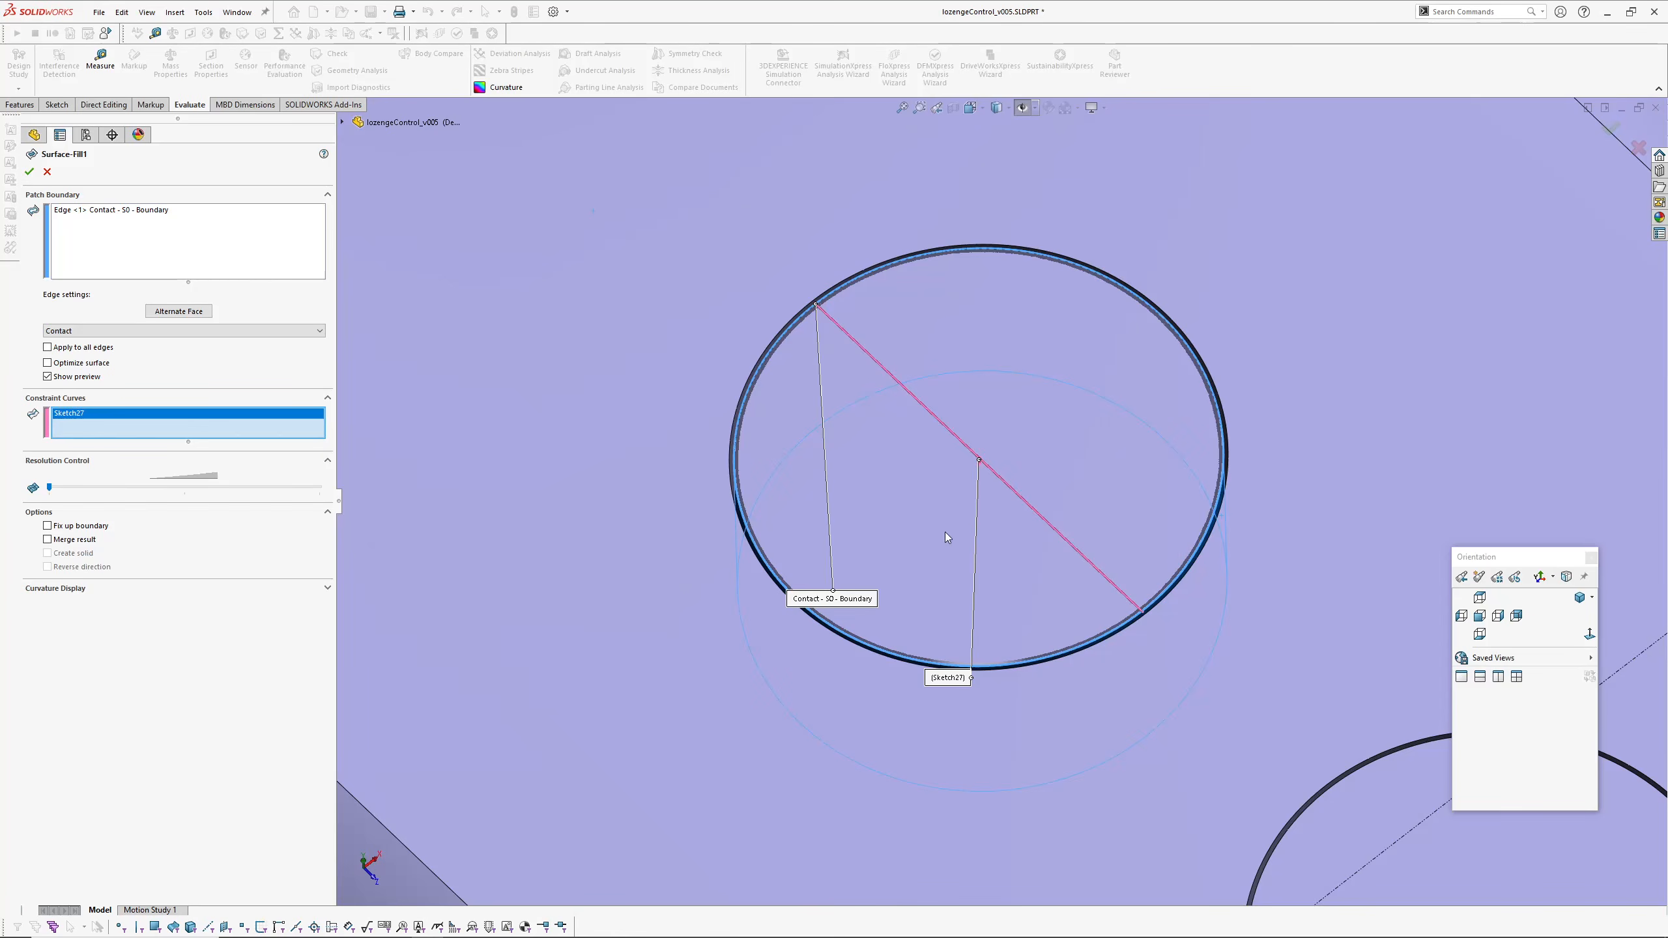
pyautogui.moveTo(946, 537)
pyautogui.mouseDown(button='middle')
pyautogui.moveTo(997, 503)
pyautogui.moveTo(939, 410)
pyautogui.moveTo(951, 511)
pyautogui.mouseUp(button='middle')
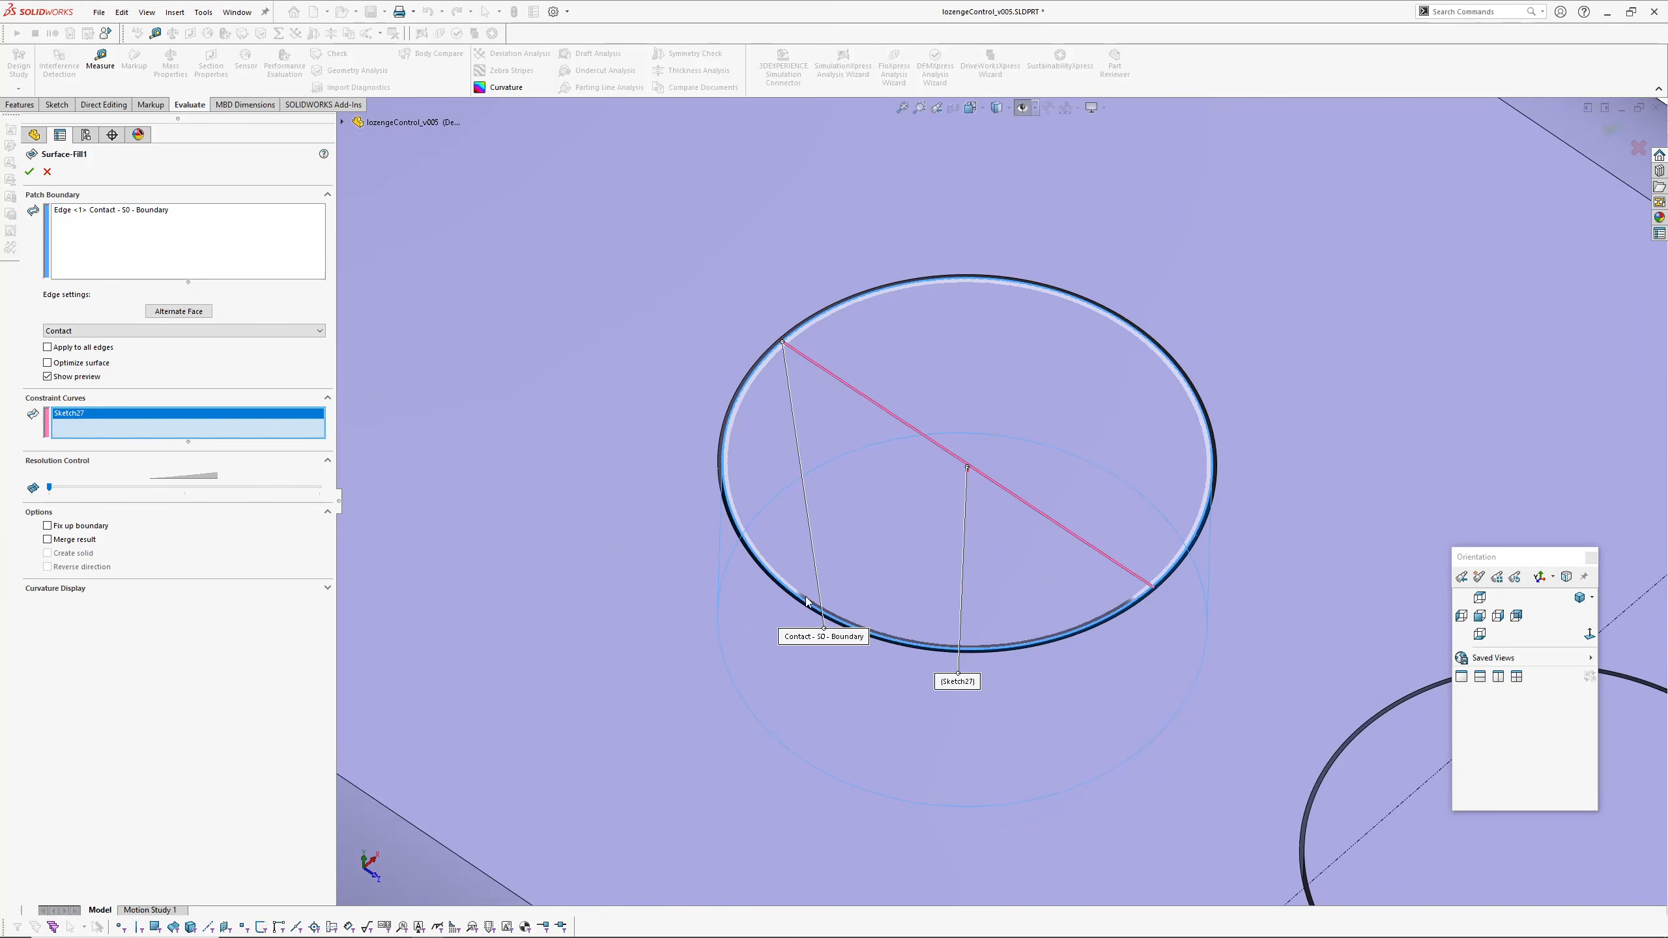
pyautogui.moveTo(992, 526)
pyautogui.mouseDown(button='middle')
pyautogui.moveTo(1020, 480)
pyautogui.moveTo(987, 518)
pyautogui.moveTo(1021, 509)
pyautogui.moveTo(971, 531)
pyautogui.mouseUp(button='middle')
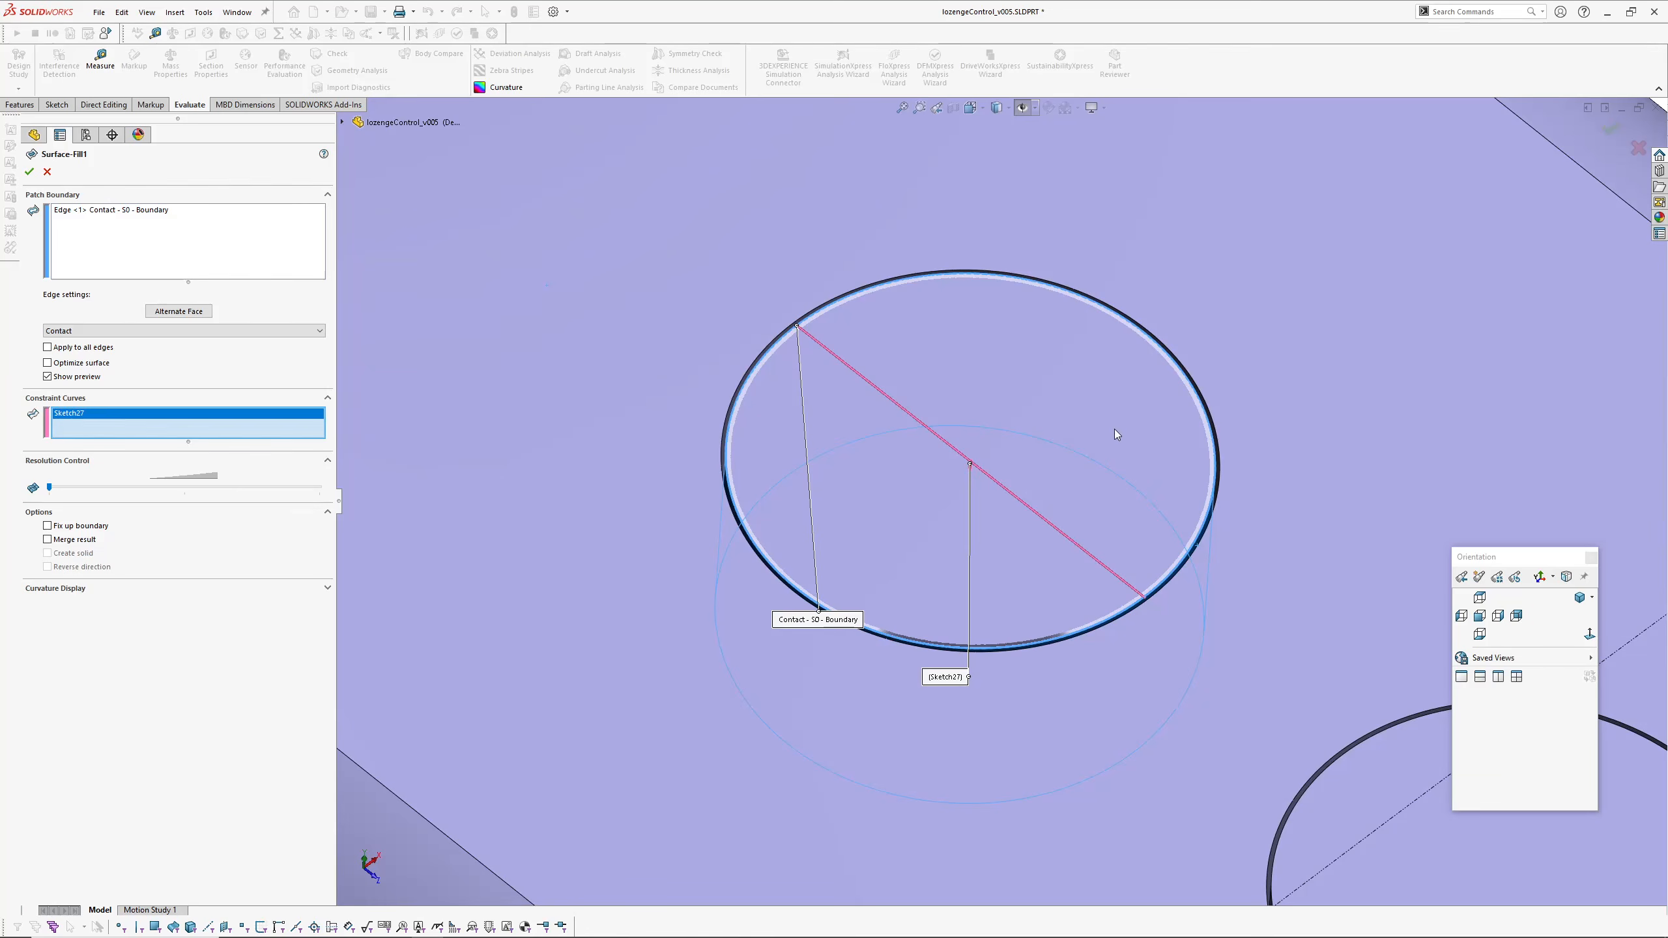
pyautogui.moveTo(946, 562); pyautogui.dragTo(964, 522, button='middle')
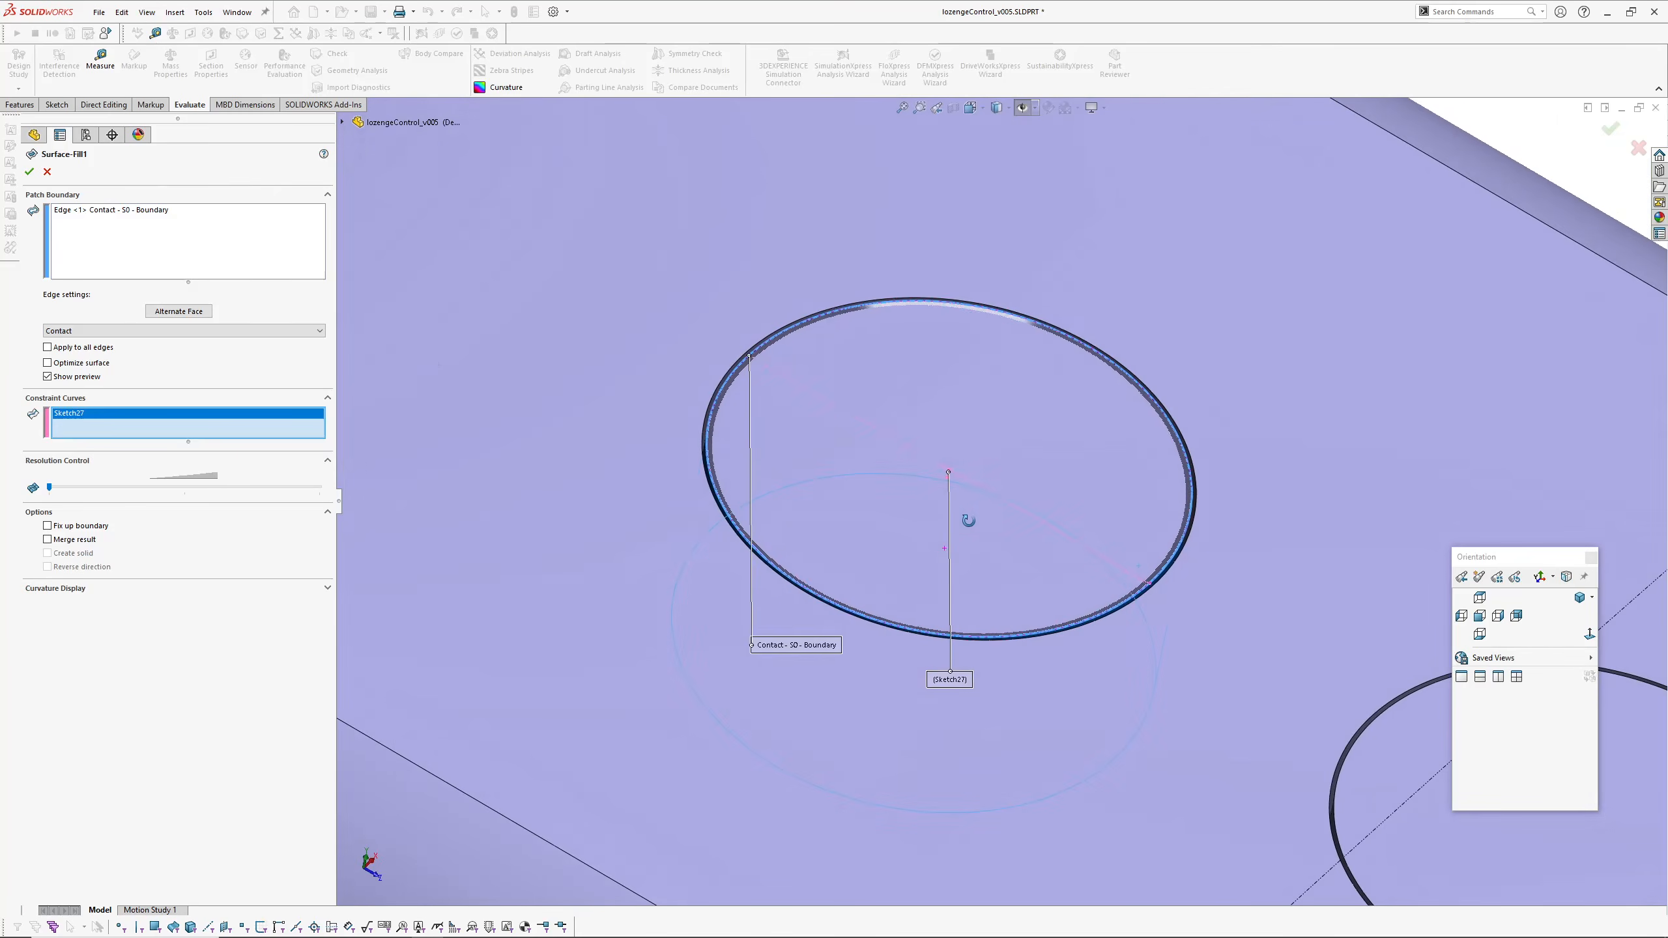
pyautogui.scroll(-3, 946, 485)
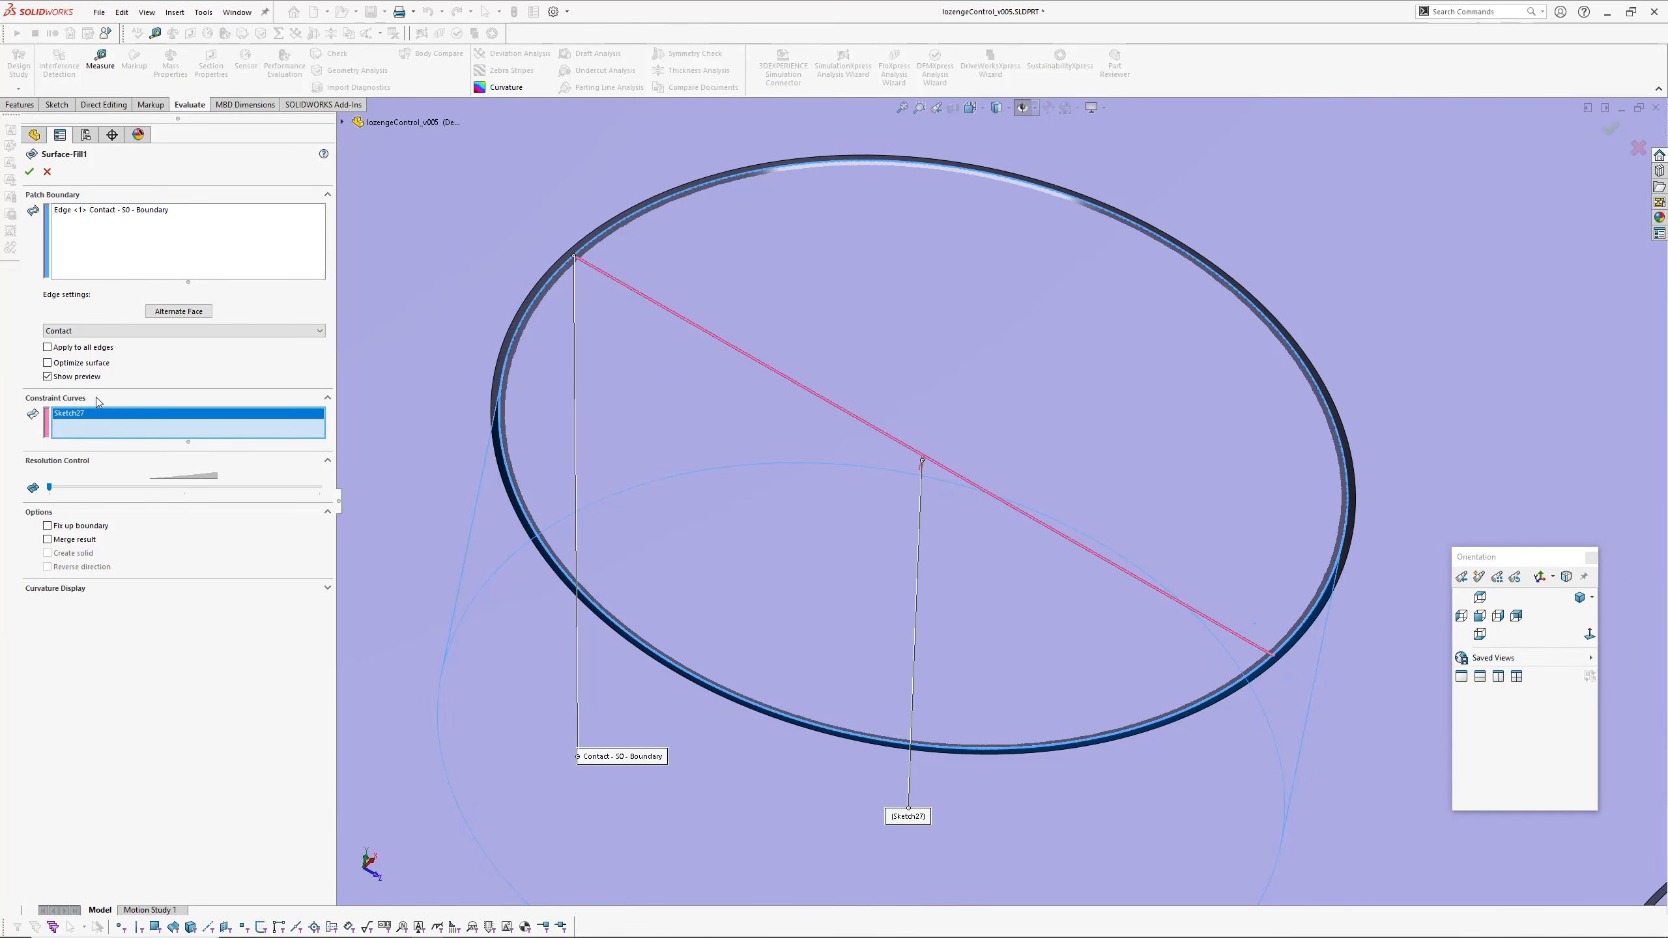
pyautogui.scroll(-3, 958, 512)
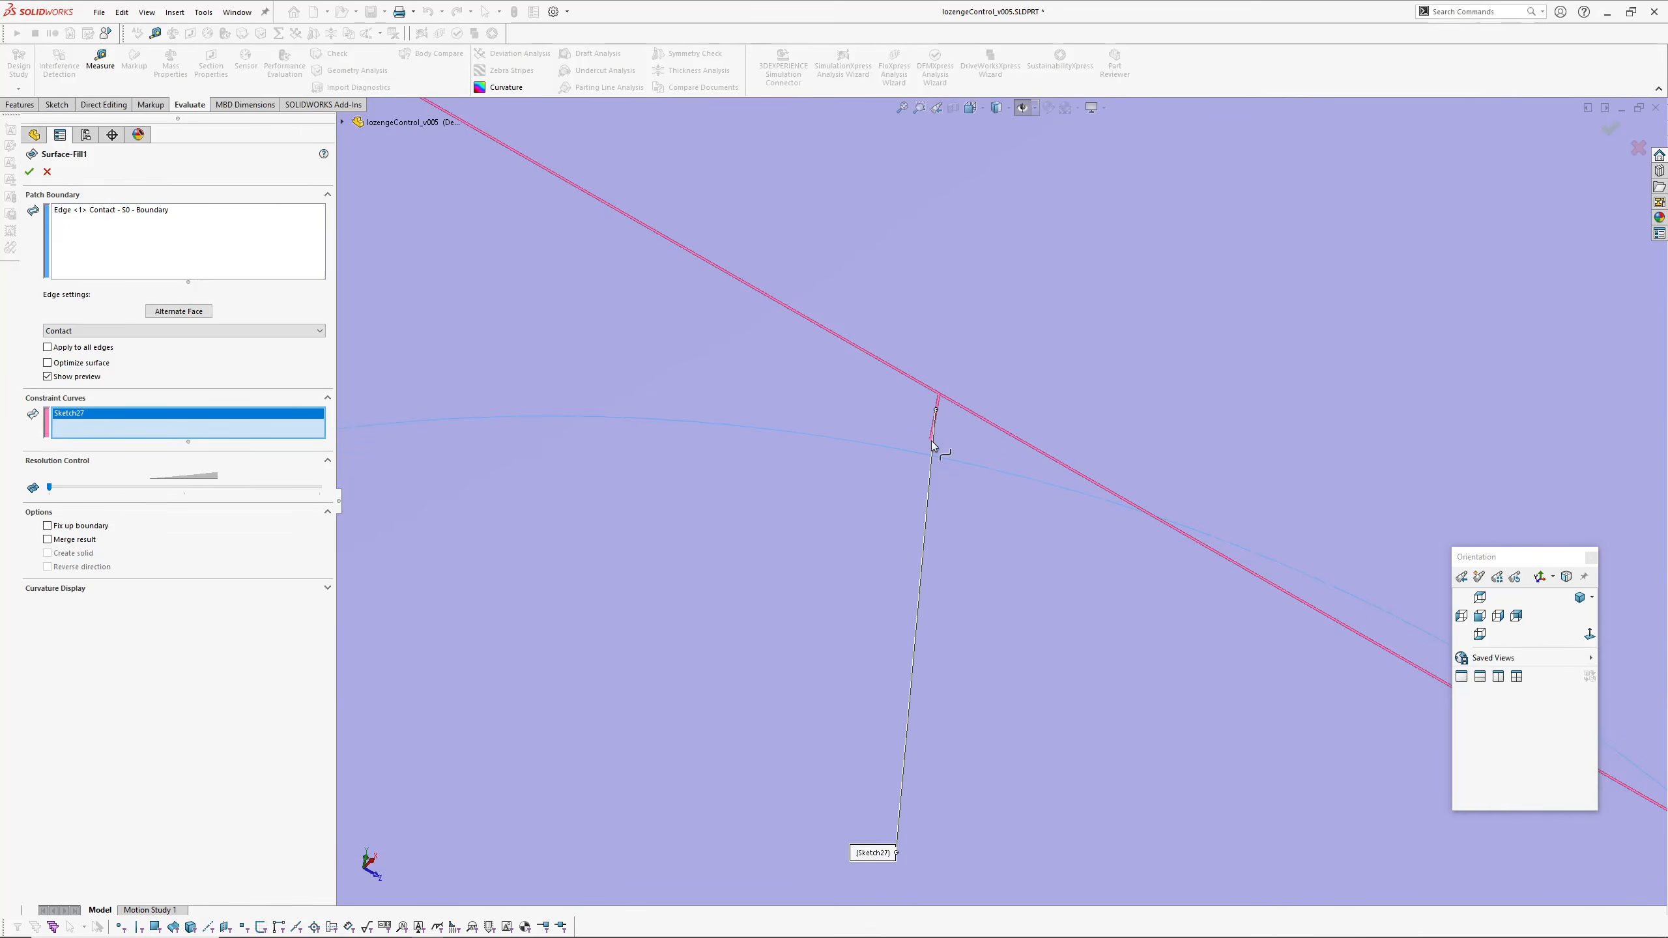
pyautogui.scroll(8, 930, 441)
pyautogui.moveTo(1043, 524); pyautogui.dragTo(977, 558, button='middle')
pyautogui.click(1612, 127)
# Step: Review the target face and replacement surface in Replace Face1's definition, then close it and examine the button's new top
pyautogui.scroll(-4, 998, 497)
pyautogui.click(65, 785)
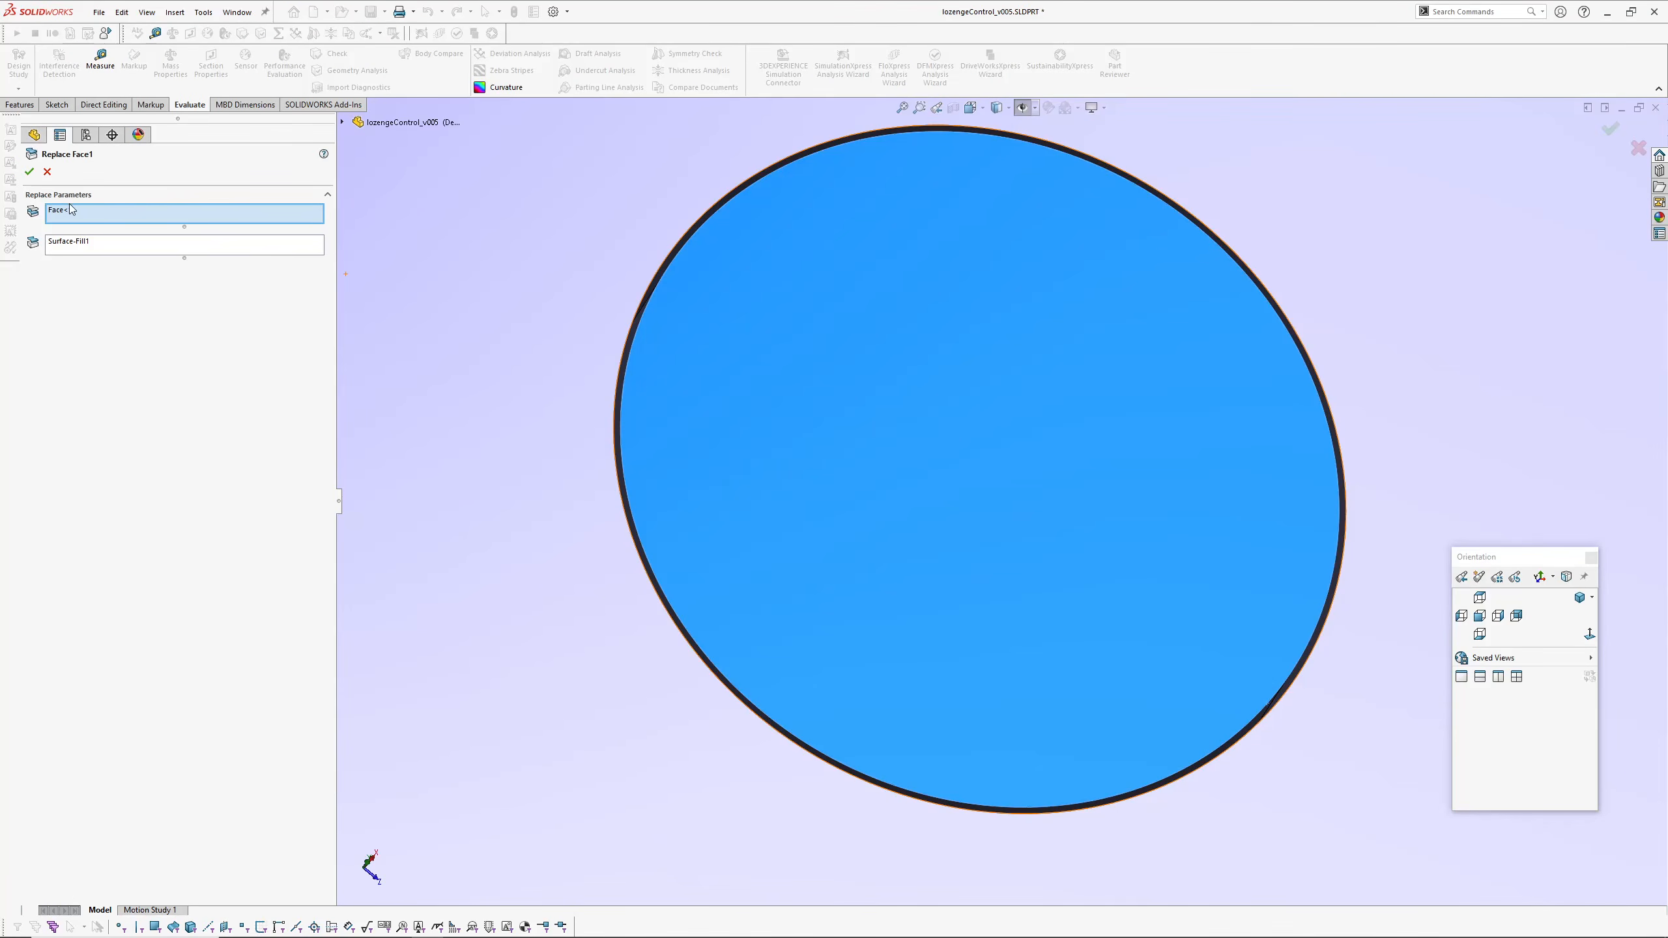
pyautogui.scroll(4, 1046, 471)
pyautogui.moveTo(1046, 471); pyautogui.dragTo(961, 358, button='middle')
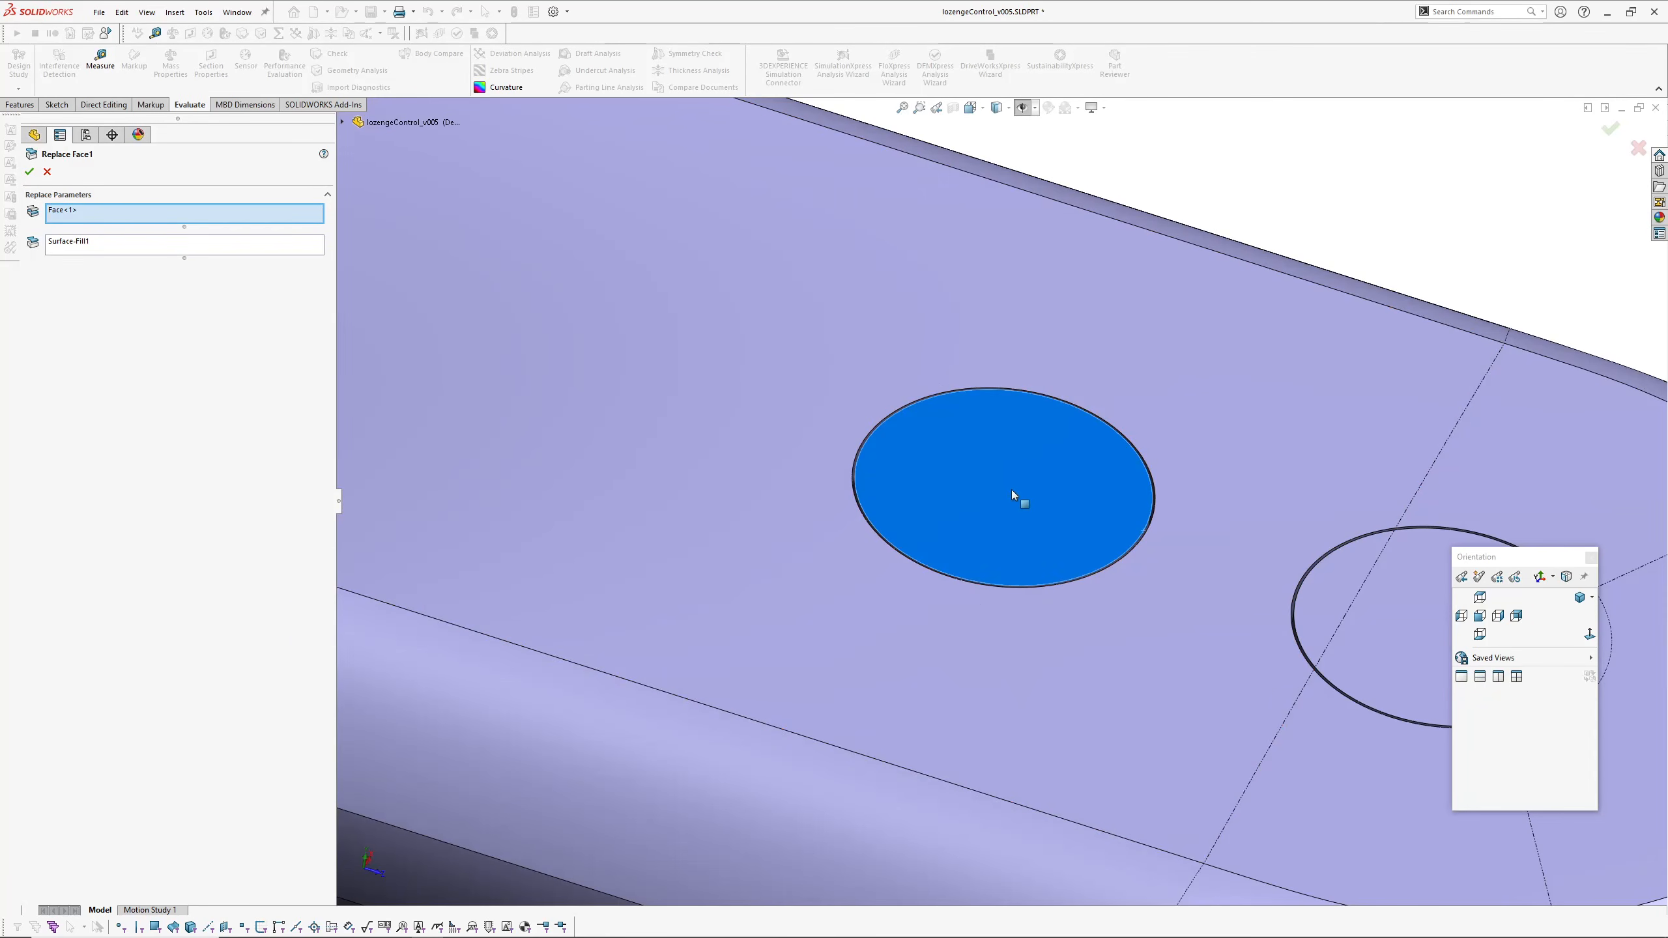
pyautogui.moveTo(1011, 495); pyautogui.dragTo(932, 424, button='middle')
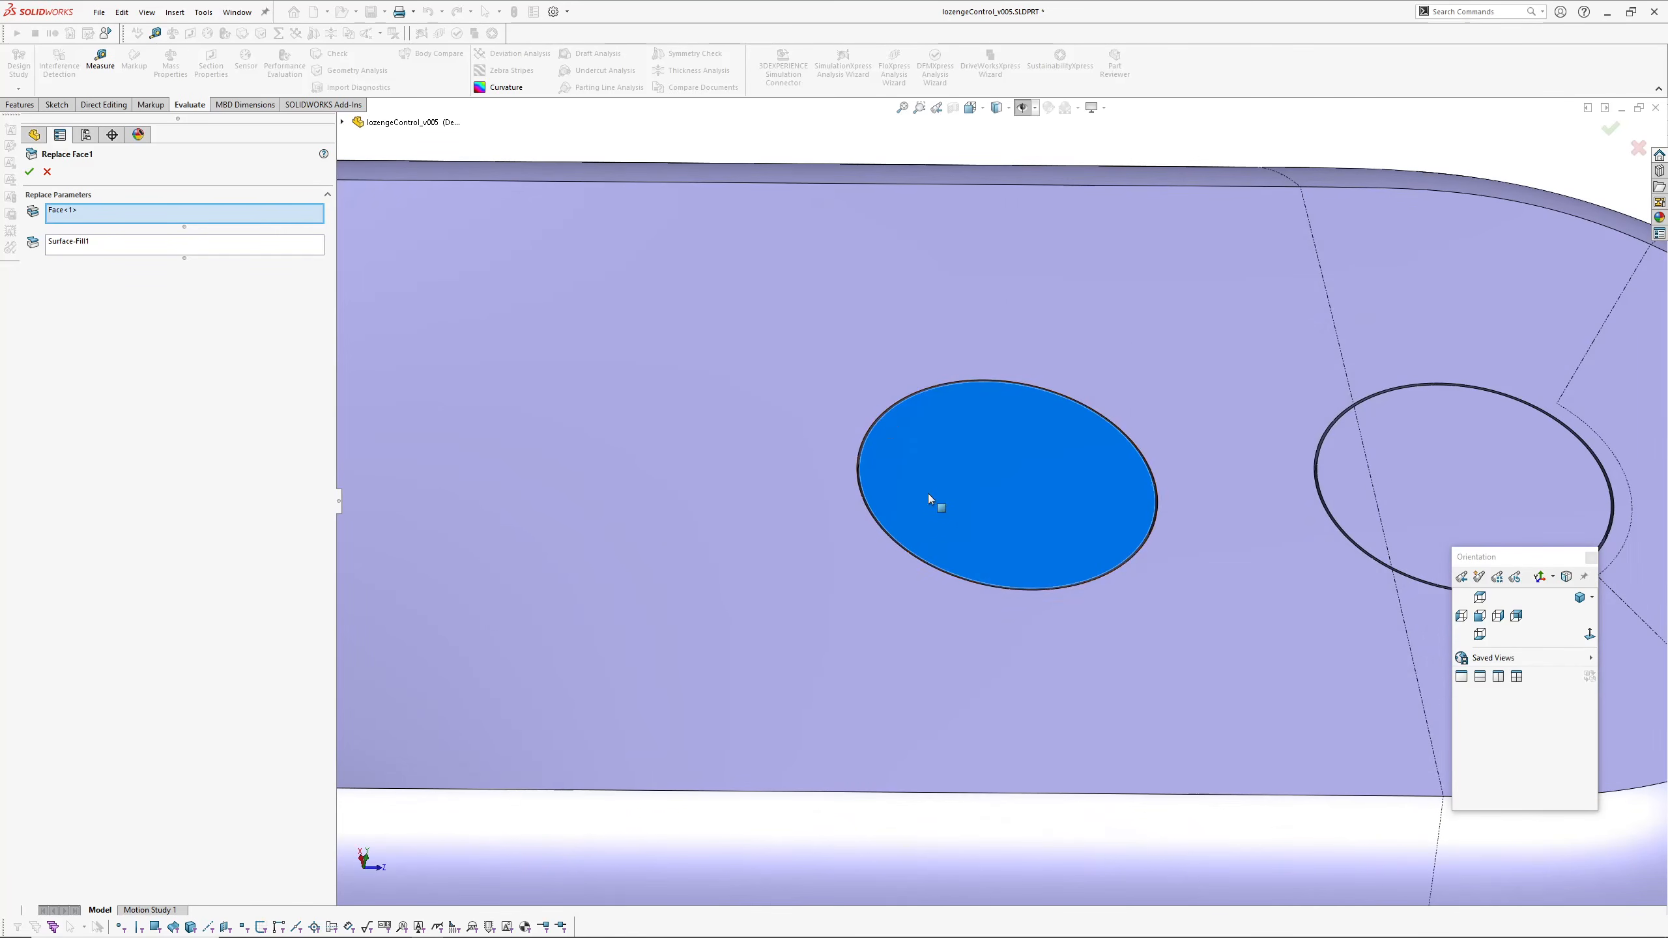
pyautogui.moveTo(494, 380); pyautogui.dragTo(536, 418, button='middle')
pyautogui.scroll(2, 1176, 417)
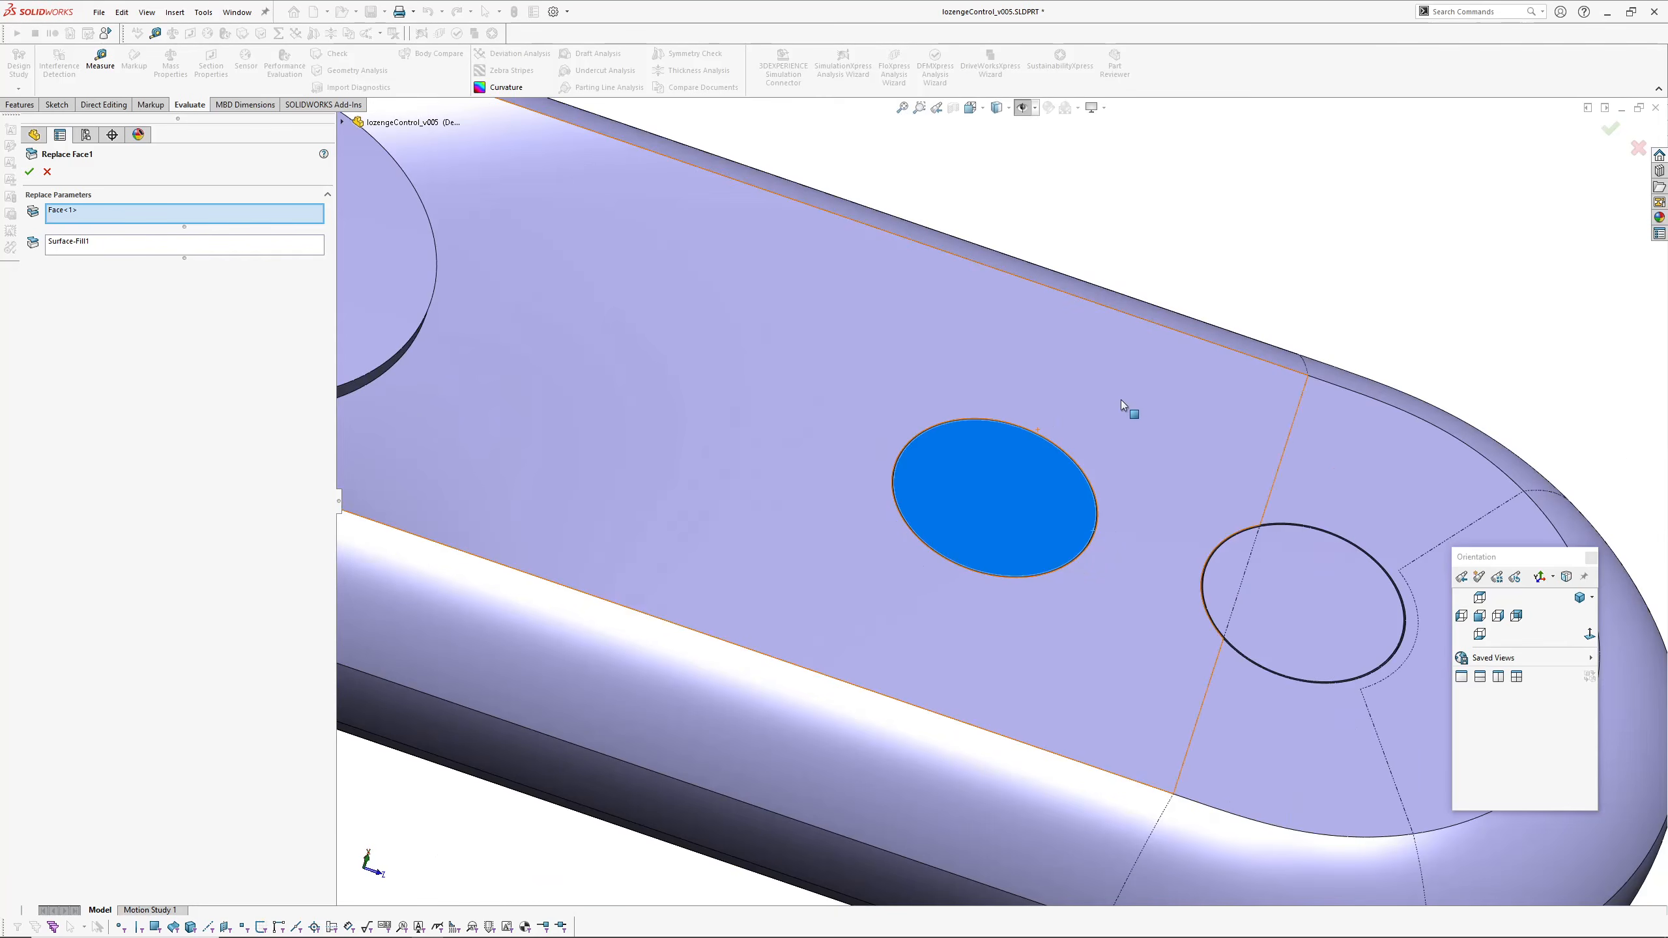
pyautogui.moveTo(1128, 406); pyautogui.dragTo(1289, 434, button='middle')
pyautogui.click(1610, 133)
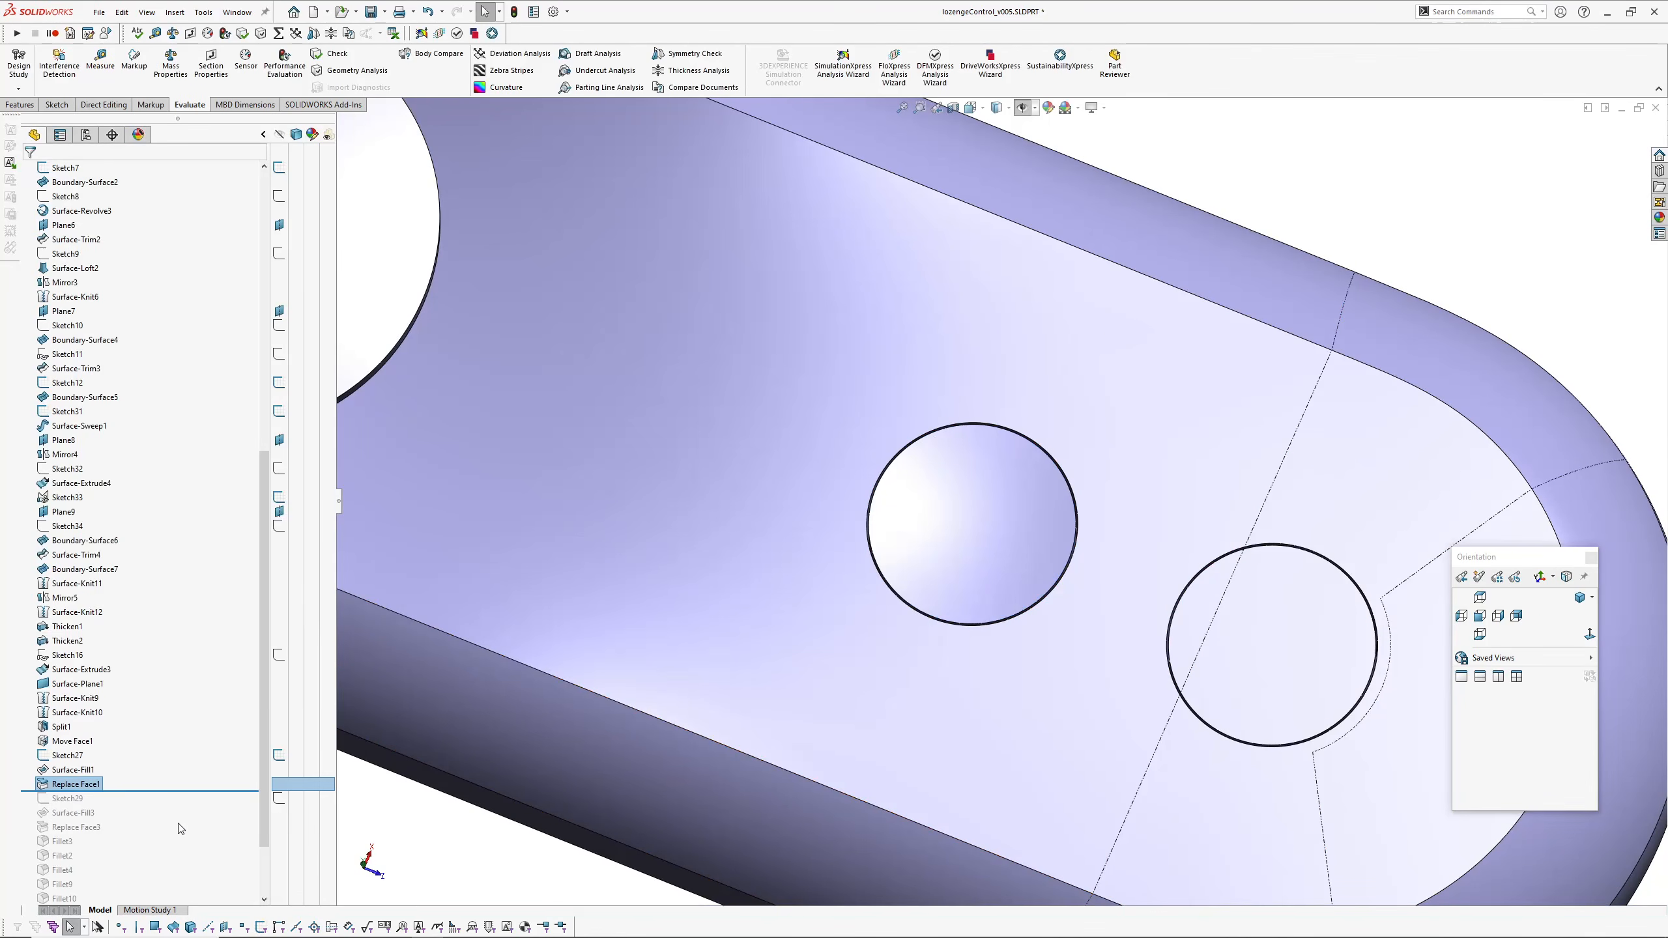
# Step: Roll the history forward past Sketch29, Surface-Fill3 and Replace Face3, and examine the domed end button from the side and above
pyautogui.scroll(-2, 121, 694)
pyautogui.moveTo(133, 703); pyautogui.dragTo(125, 732)
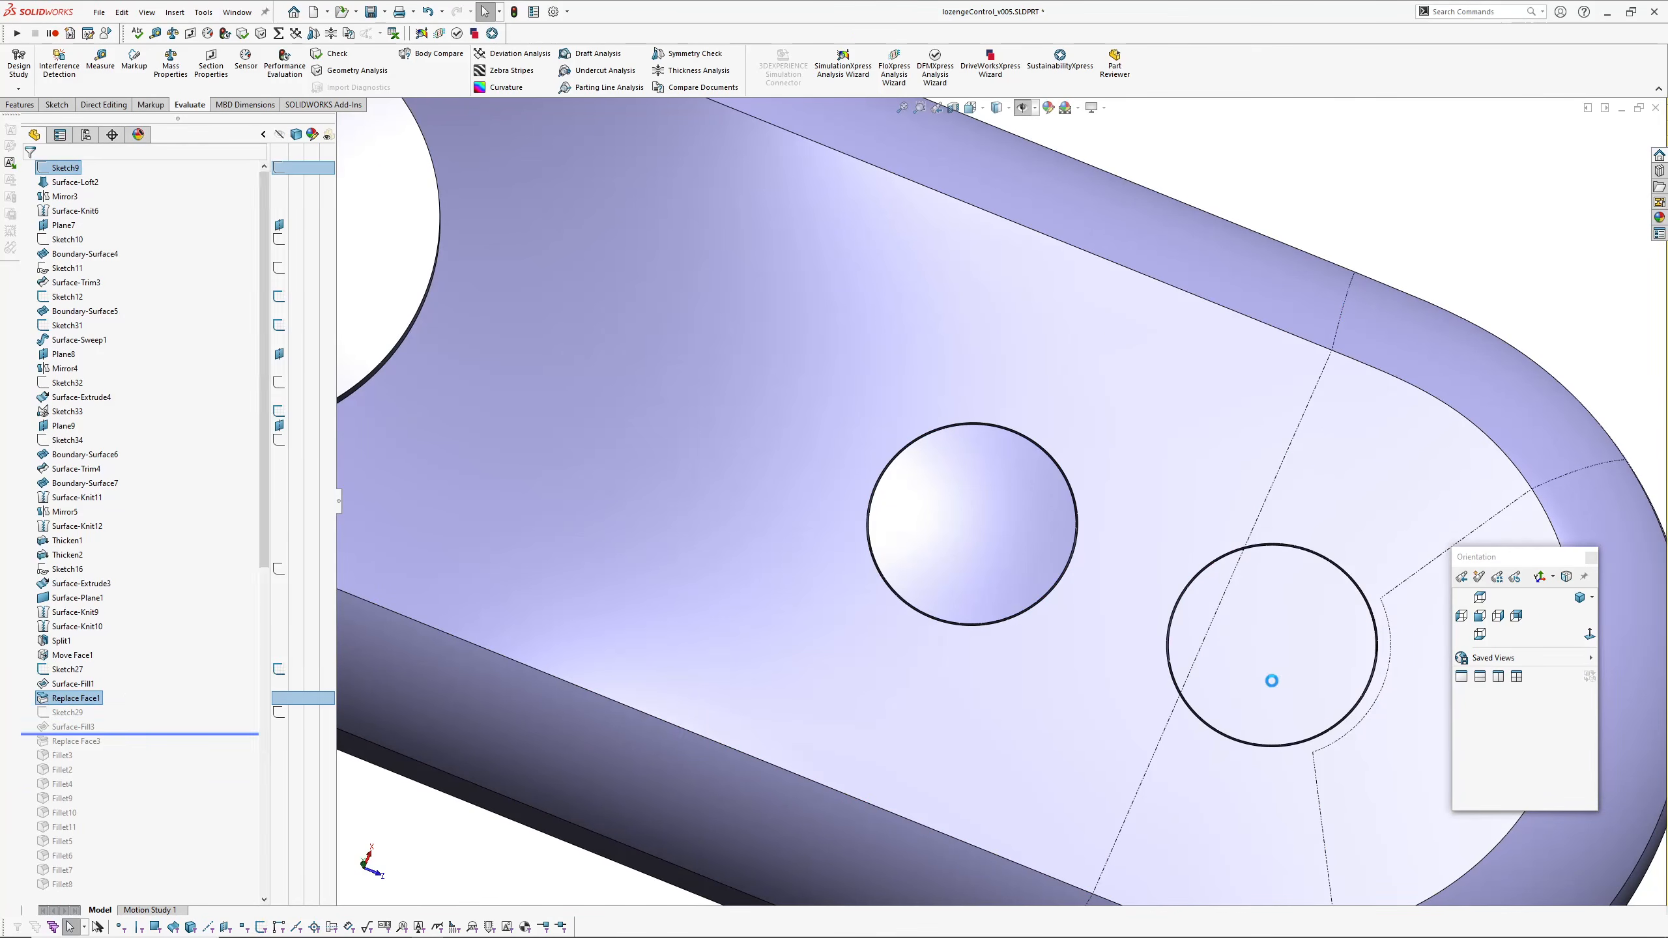
pyautogui.moveTo(1147, 682); pyautogui.dragTo(1131, 530, button='middle')
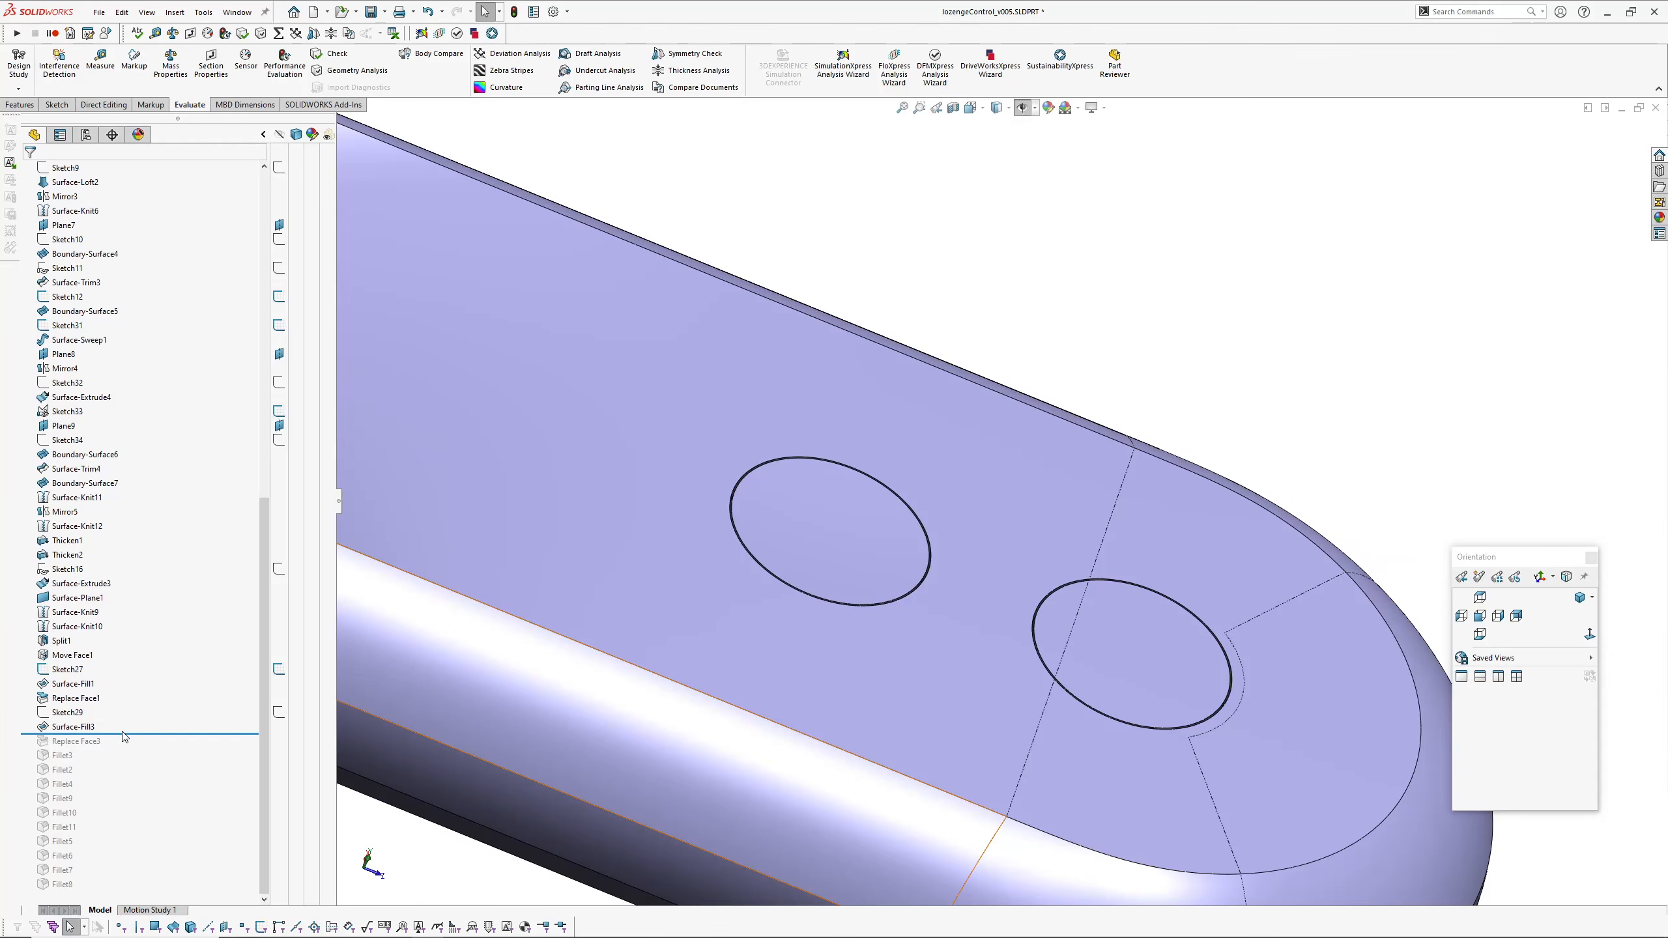
pyautogui.moveTo(121, 734); pyautogui.dragTo(121, 750)
pyautogui.moveTo(1027, 748); pyautogui.dragTo(1113, 437, button='middle')
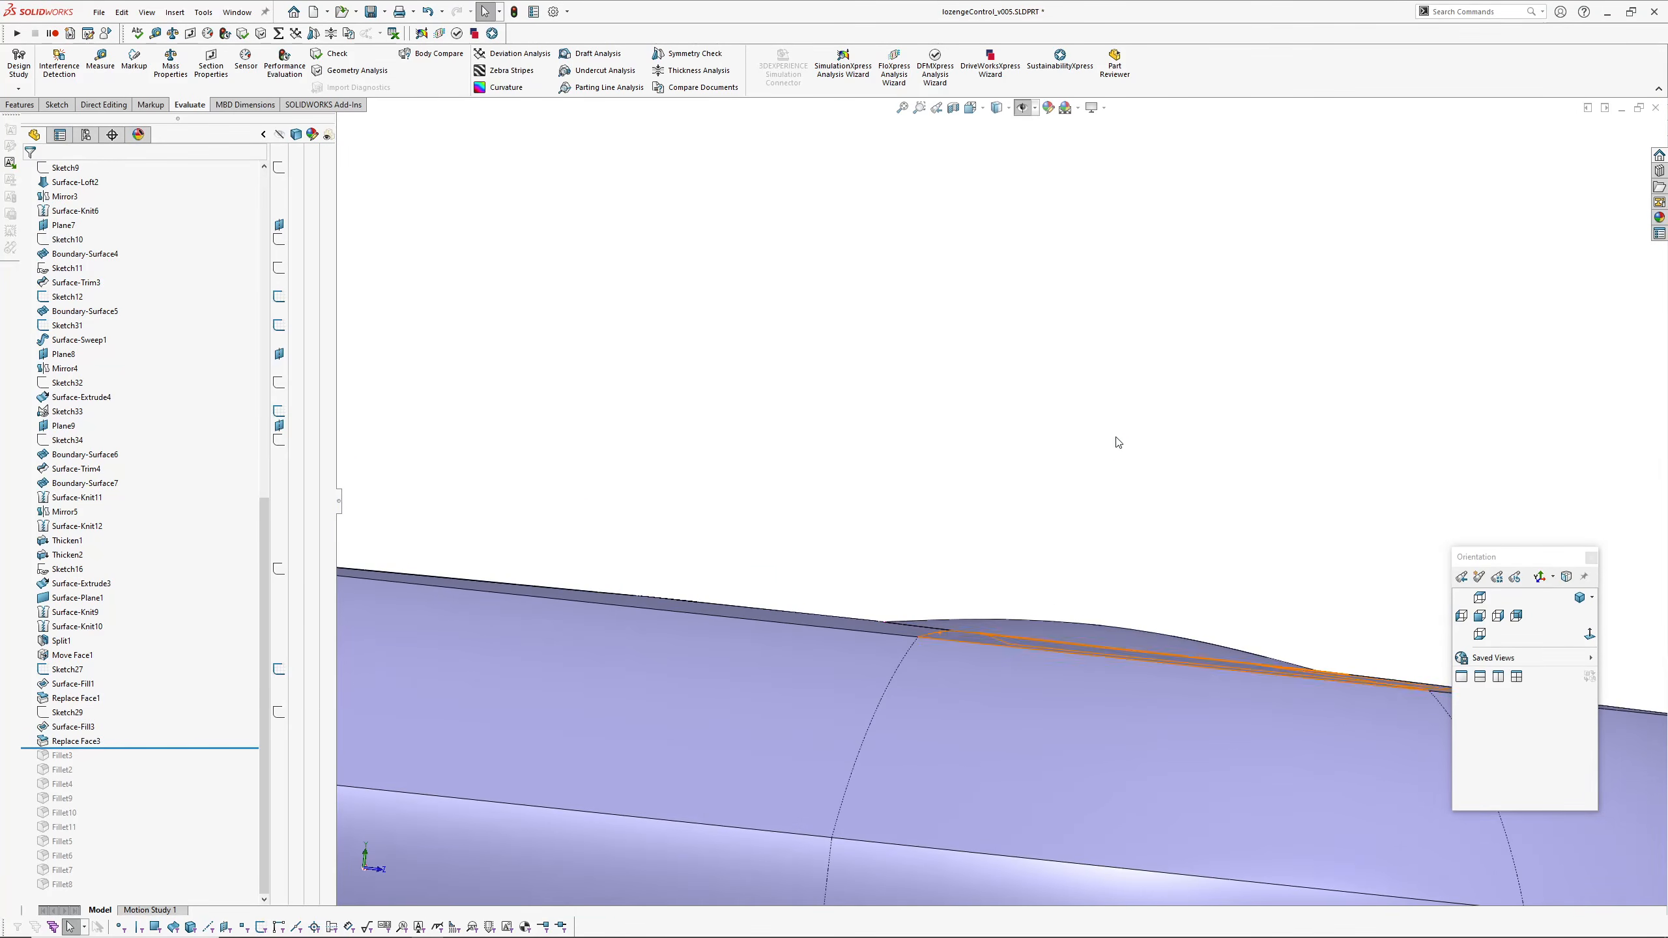
pyautogui.scroll(1, 1131, 521)
pyautogui.moveTo(1132, 522); pyautogui.dragTo(1057, 631, button='middle')
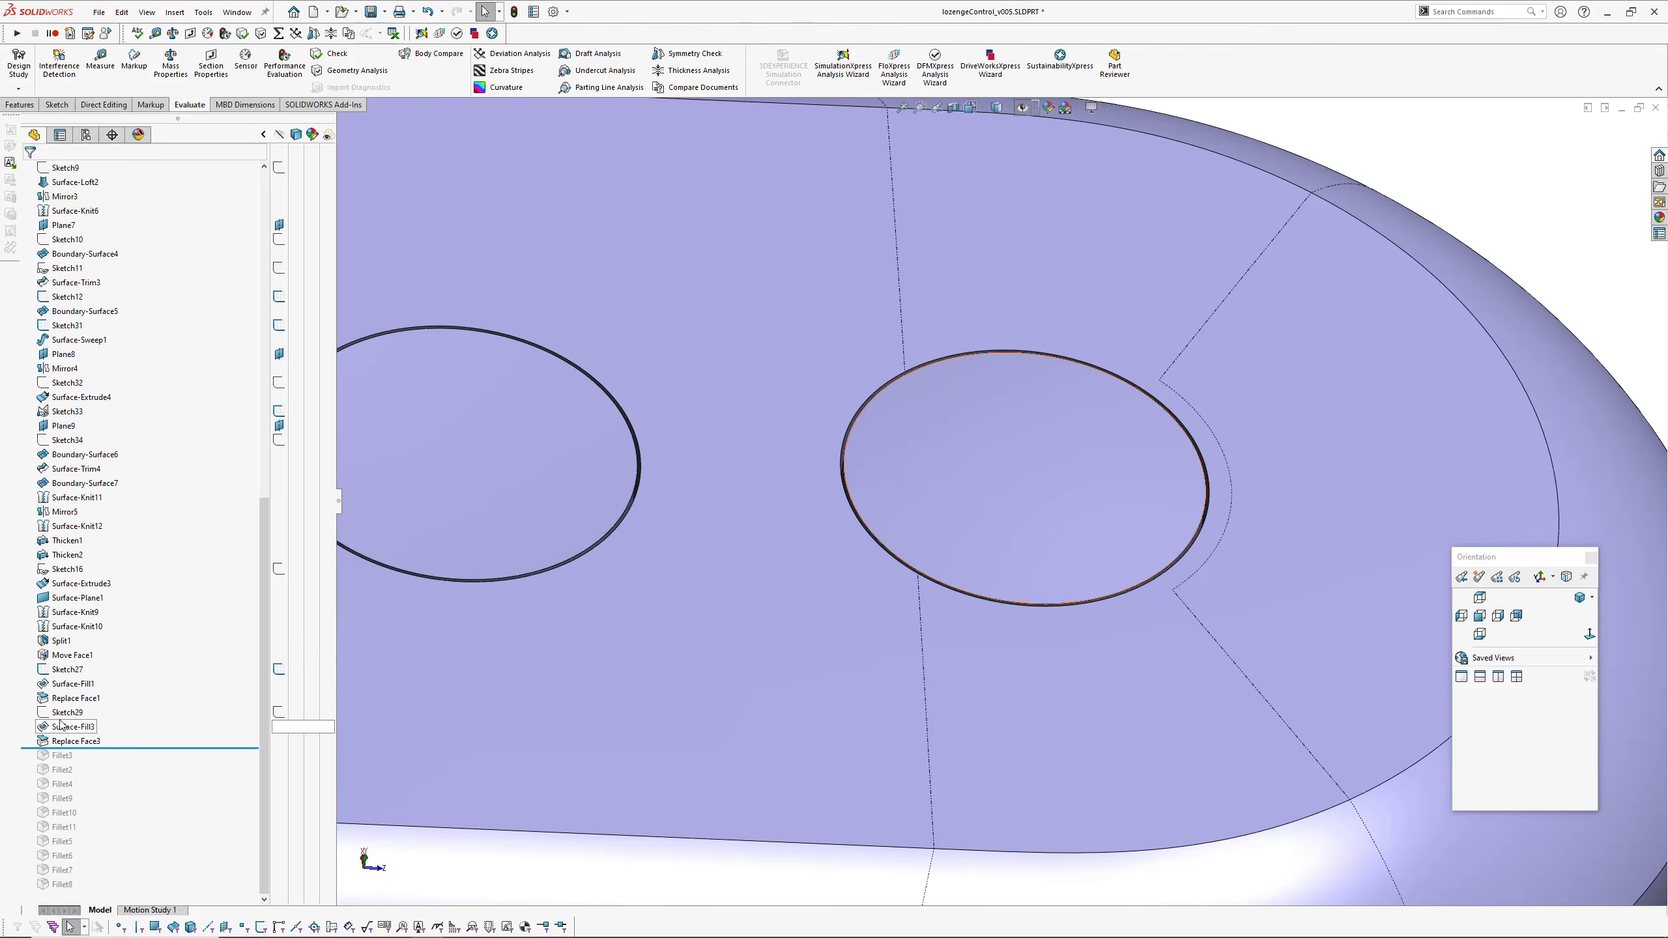
# Step: Examine Sketch29's shallow arc profile and its height dimension over the end button from the side
pyautogui.keyDown('ctrl'); pyautogui.moveTo(1083, 551); pyautogui.dragTo(1055, 384, button='middle'); pyautogui.keyUp('ctrl')
pyautogui.scroll(-6, 1025, 531)
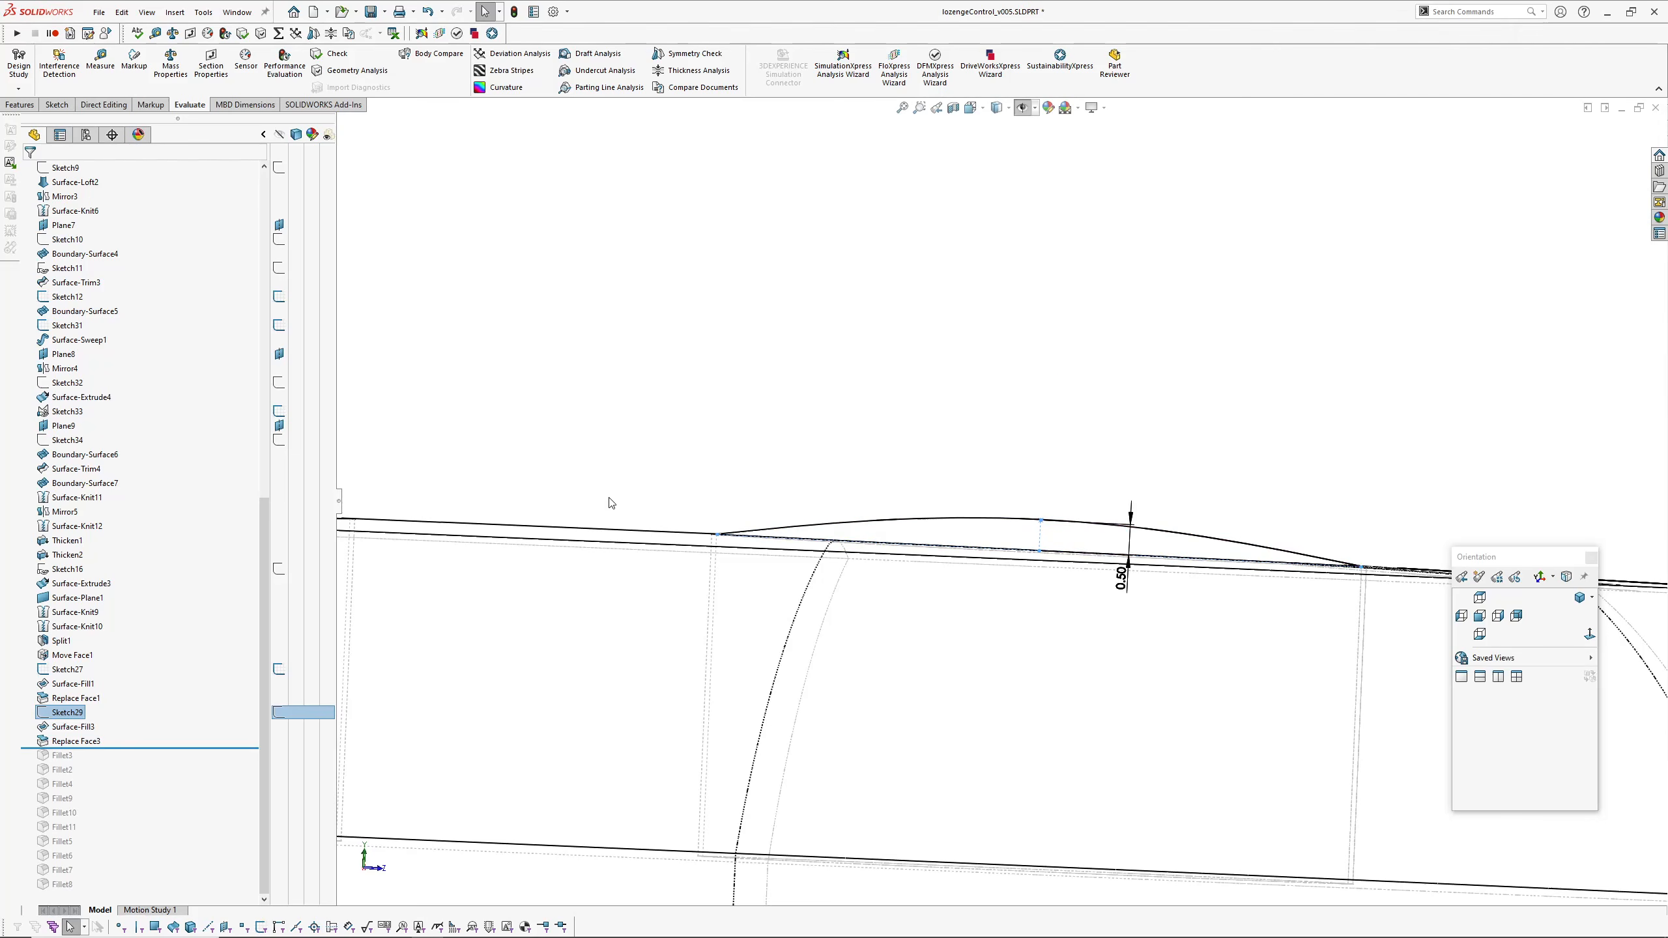
pyautogui.moveTo(1046, 485)
pyautogui.mouseDown(button='middle')
pyautogui.moveTo(1054, 436)
pyautogui.moveTo(1012, 474)
pyautogui.moveTo(1034, 436)
pyautogui.moveTo(1106, 530)
pyautogui.moveTo(1050, 633)
pyautogui.moveTo(1091, 601)
pyautogui.mouseUp(button='middle')
pyautogui.scroll(3, 1047, 505)
# Step: Check the curvature colour display on both buttons, turn it off and examine the shaded button end
pyautogui.press('c')
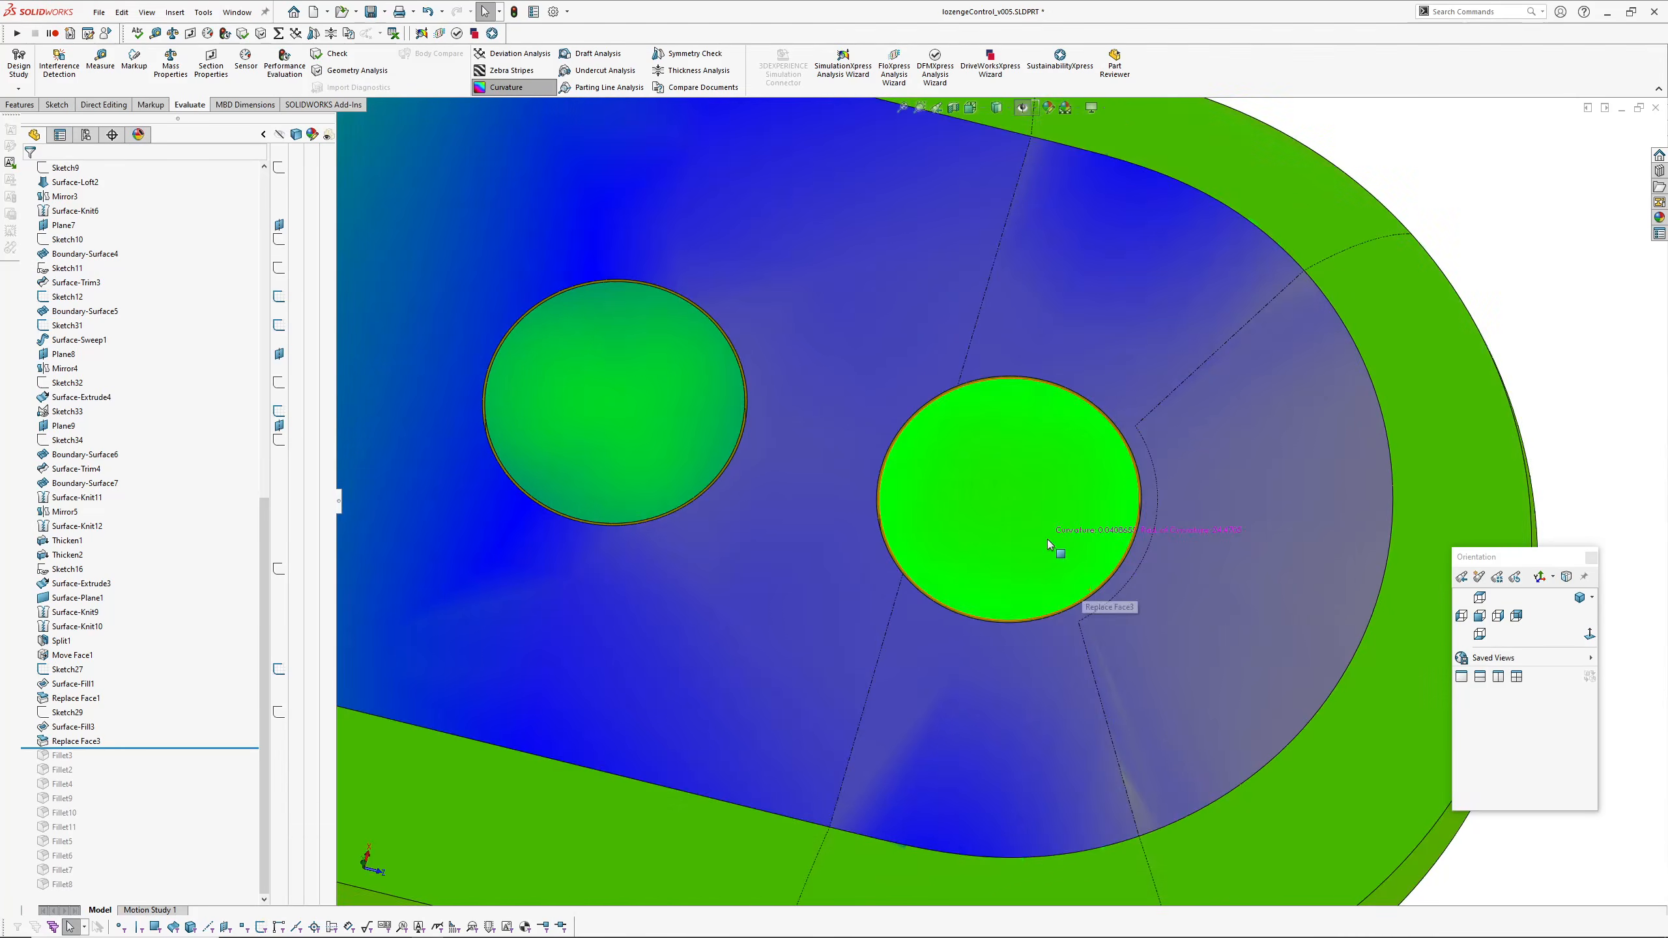
pyautogui.moveTo(1052, 541); pyautogui.dragTo(1049, 475, button='middle')
pyautogui.press('c')
pyautogui.scroll(2, 1049, 475)
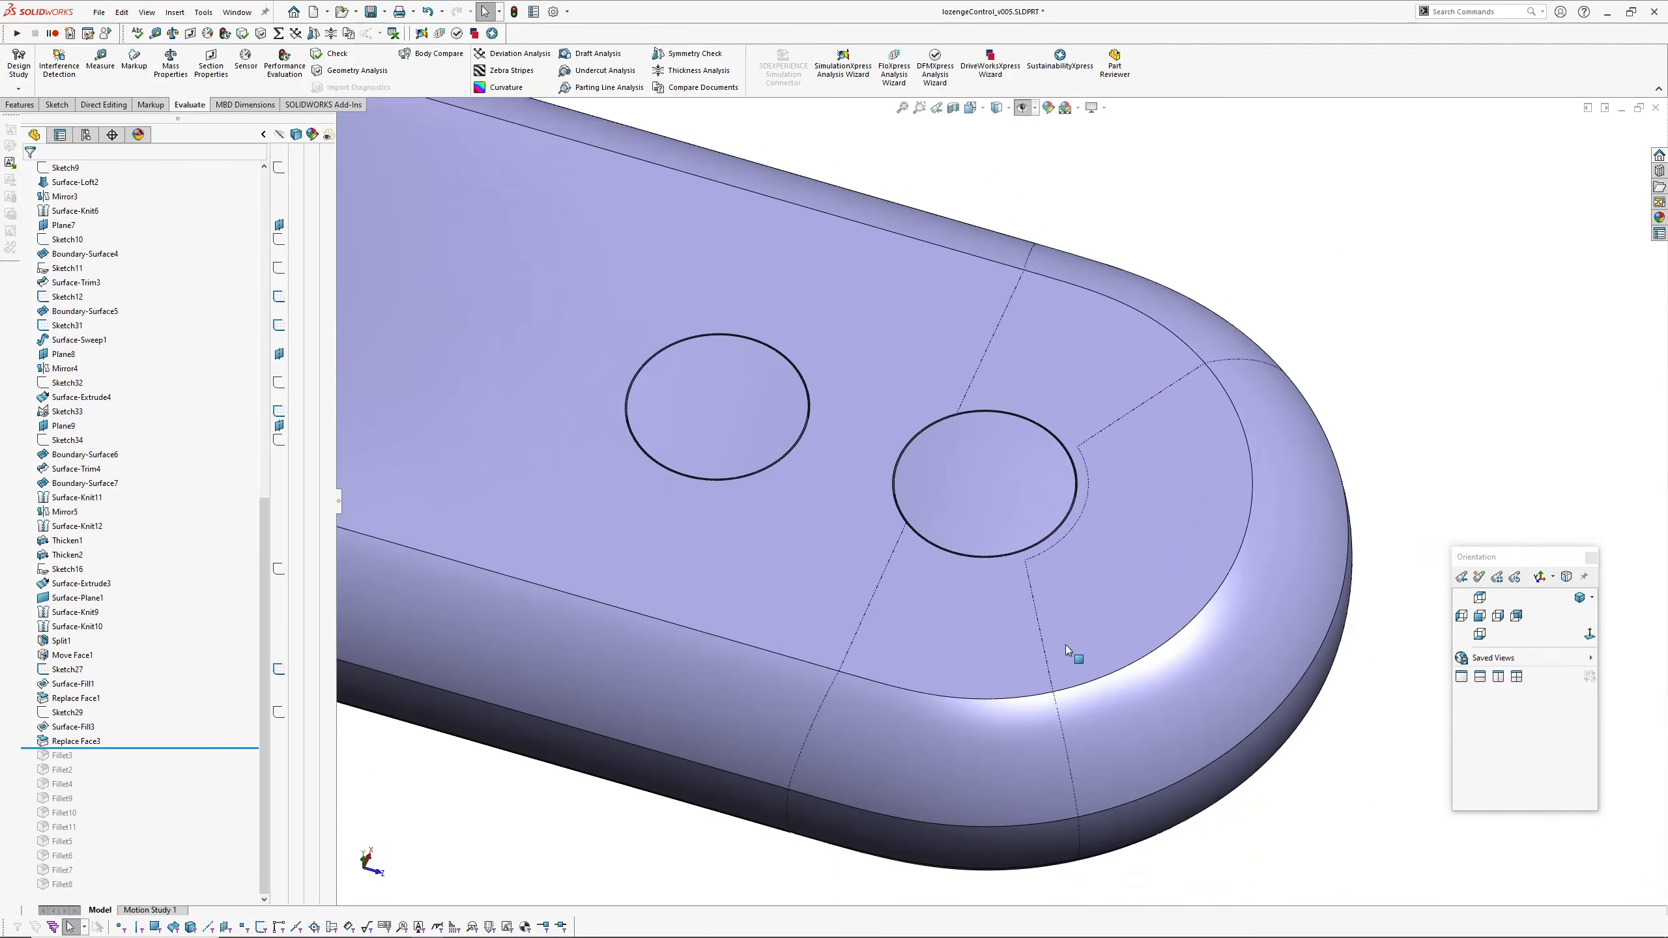
pyautogui.moveTo(1066, 644); pyautogui.dragTo(907, 466, button='middle')
pyautogui.scroll(1, 999, 499)
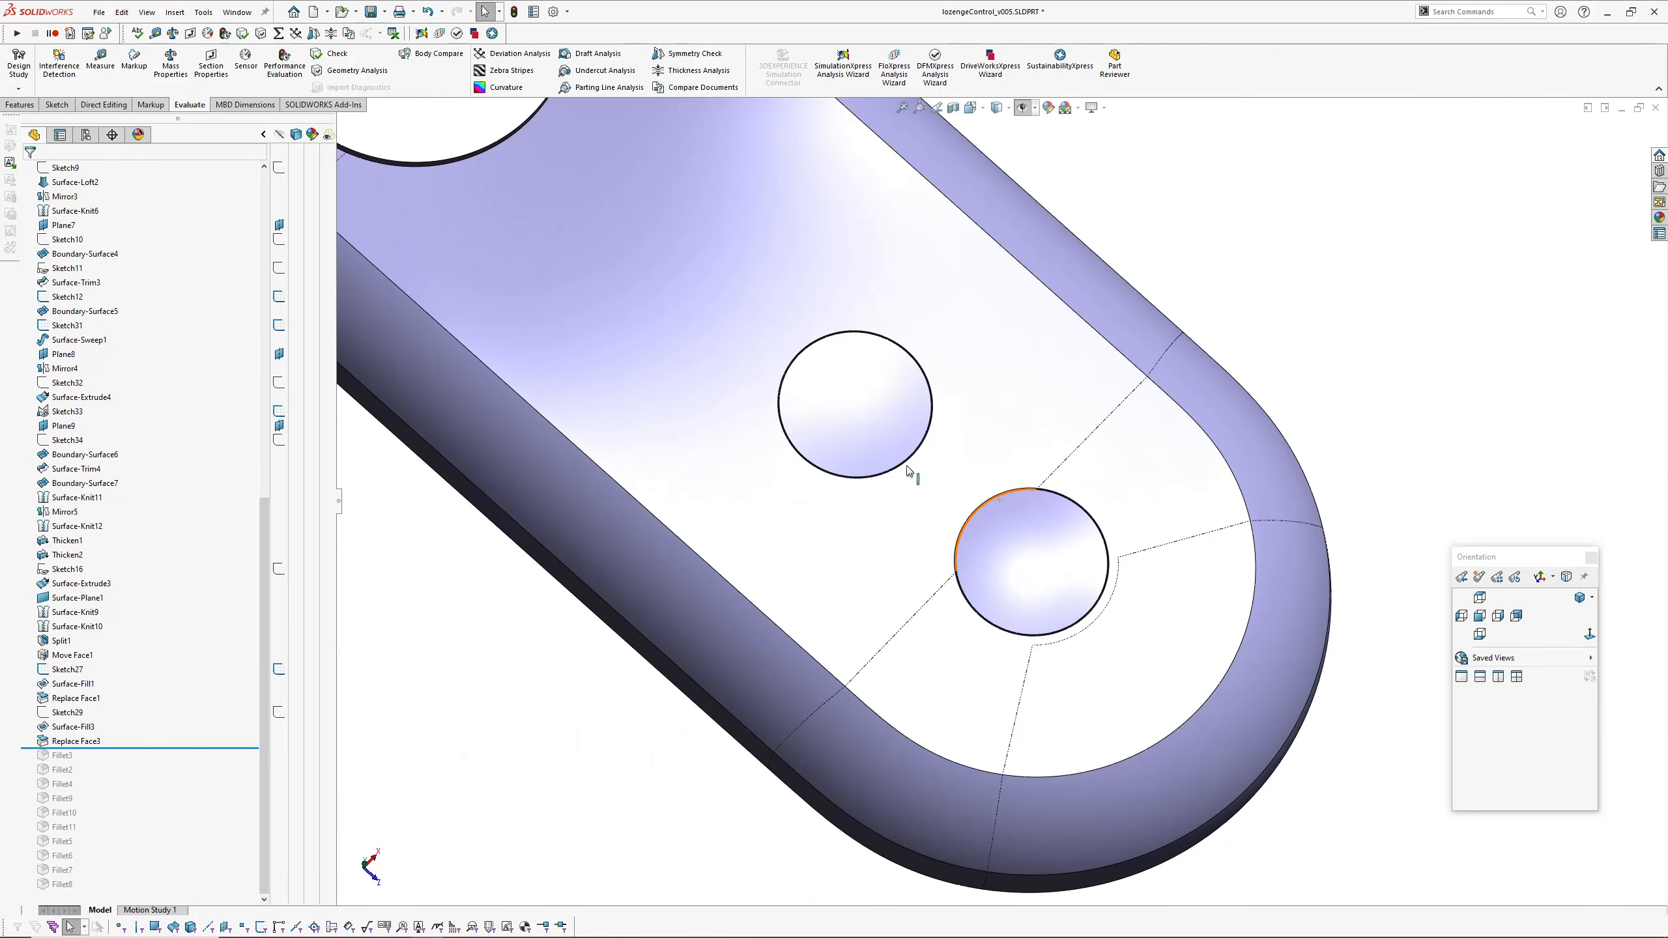
pyautogui.click(175, 12)
pyautogui.moveTo(211, 65)
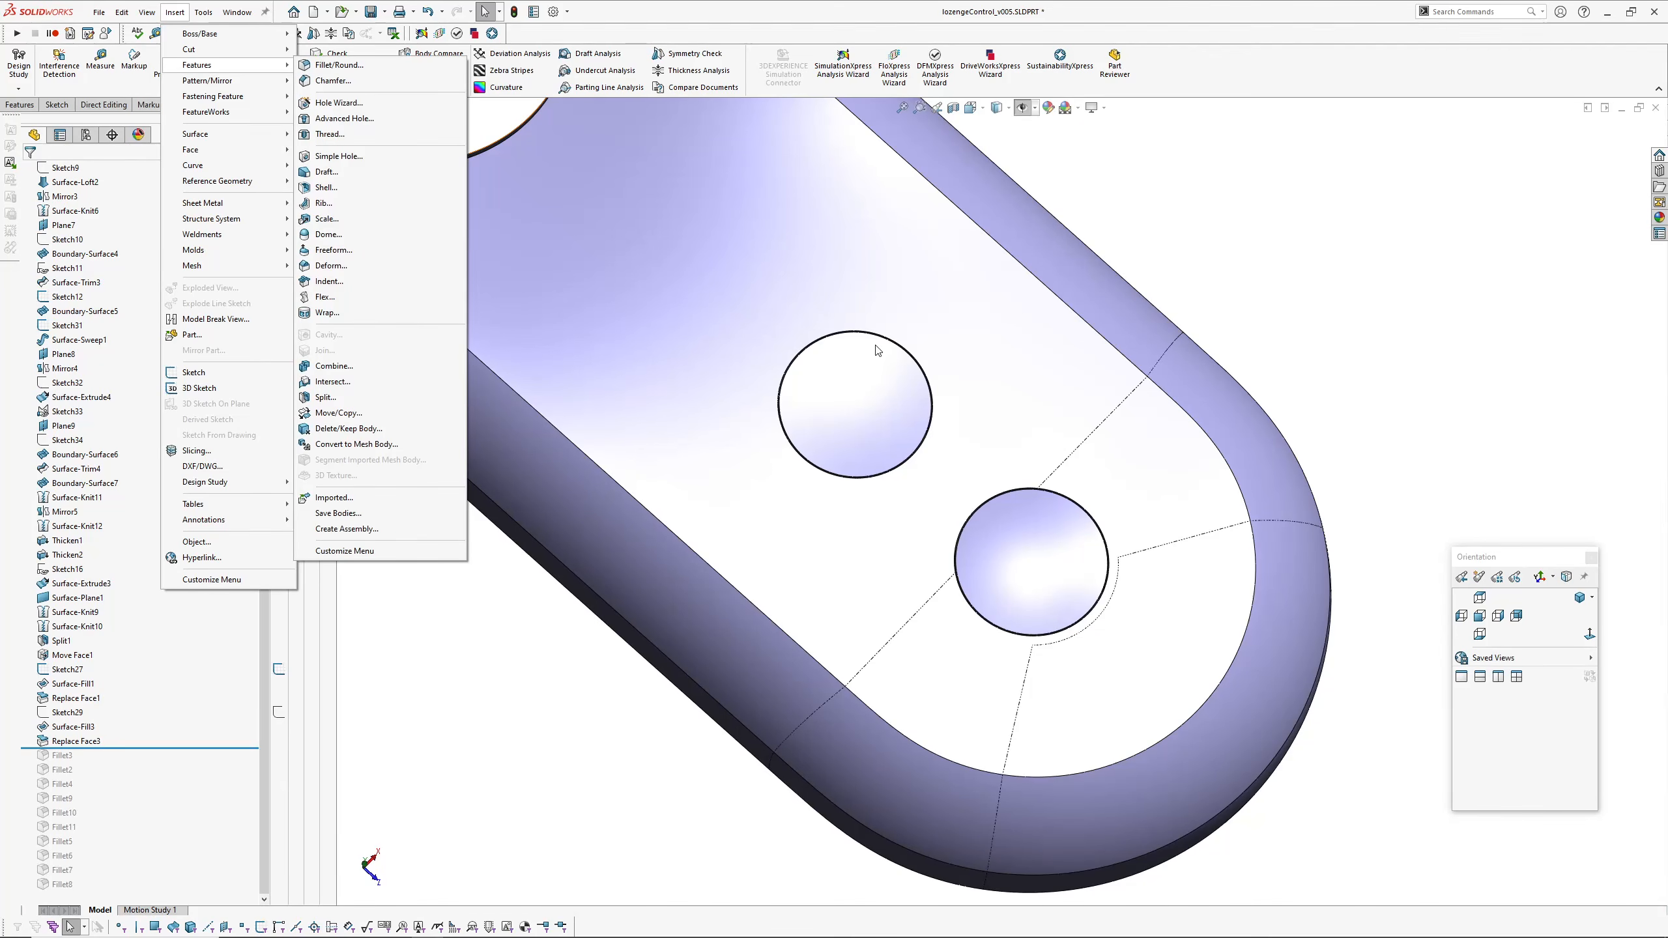
pyautogui.click(722, 823)
# Step: Roll the history forward past all the fillets to the end, and examine the finished control from above
pyautogui.moveTo(1051, 628)
pyautogui.mouseDown(button='middle')
pyautogui.moveTo(1079, 589)
pyautogui.moveTo(1077, 608)
pyautogui.mouseUp(button='middle')
pyautogui.moveTo(158, 749); pyautogui.dragTo(135, 821)
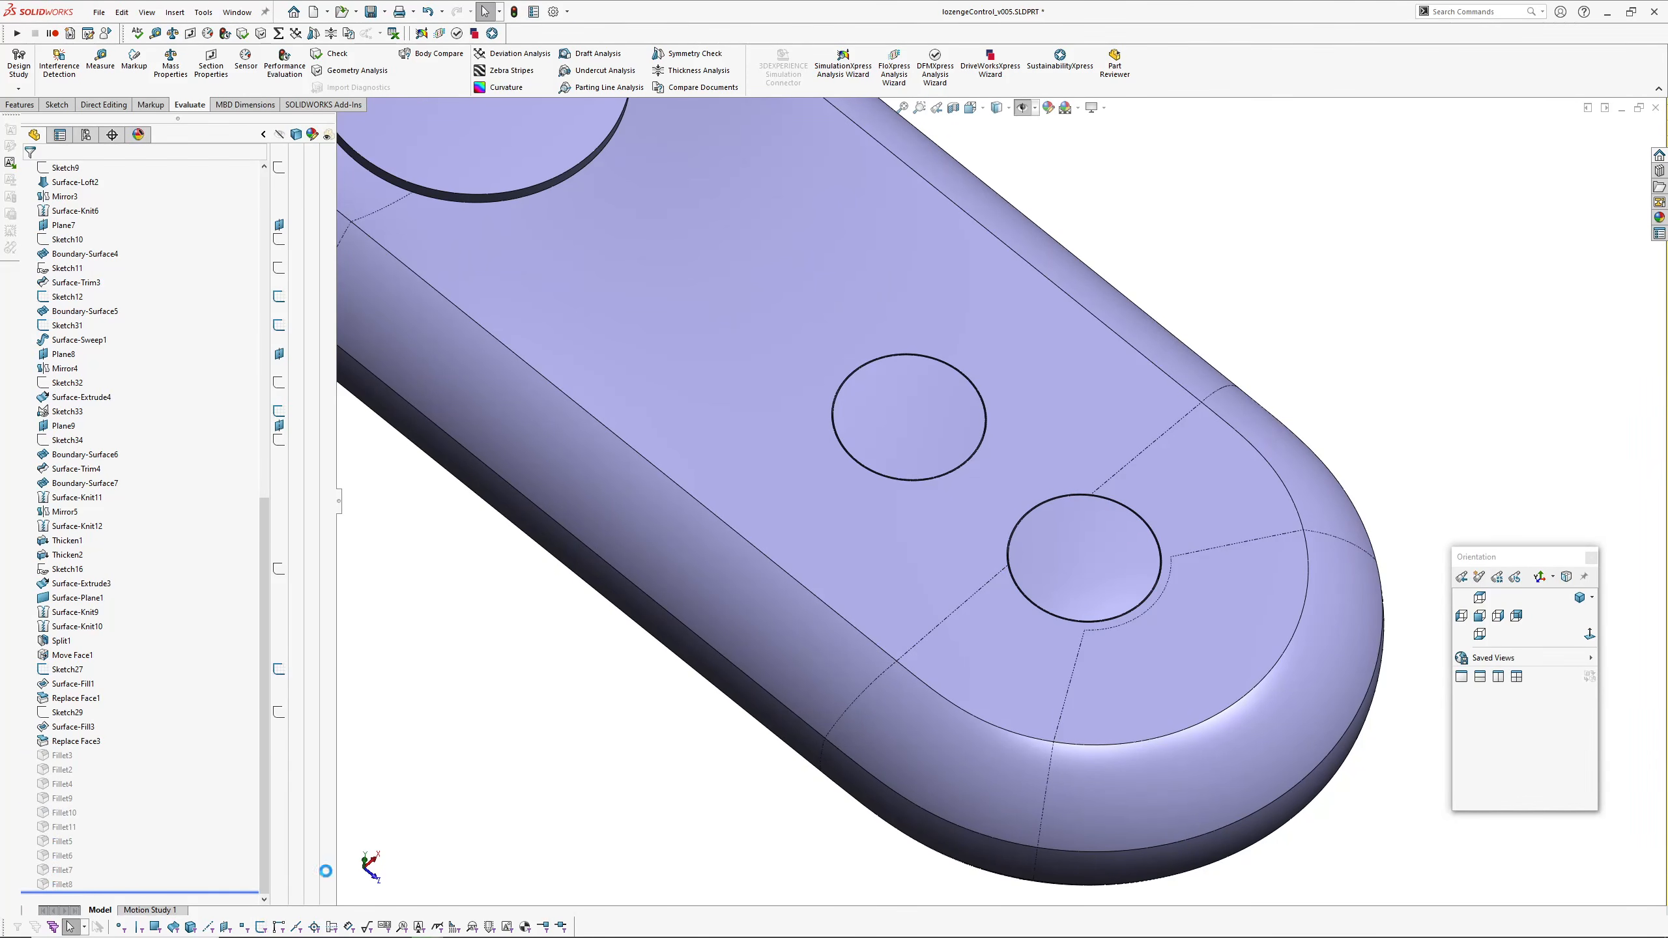
pyautogui.scroll(2, 1043, 606)
pyautogui.moveTo(1043, 606); pyautogui.dragTo(952, 555, button='middle')
pyautogui.moveTo(952, 556)
pyautogui.keyDown('ctrl'); pyautogui.mouseDown(button='middle')
pyautogui.moveTo(1058, 626)
pyautogui.moveTo(1001, 552)
pyautogui.moveTo(823, 417)
pyautogui.moveTo(902, 742)
pyautogui.moveTo(880, 560)
pyautogui.moveTo(905, 447)
pyautogui.moveTo(942, 410)
pyautogui.moveTo(961, 626)
pyautogui.moveTo(946, 675)
pyautogui.moveTo(959, 657)
pyautogui.mouseUp(button='middle'); pyautogui.keyUp('ctrl')
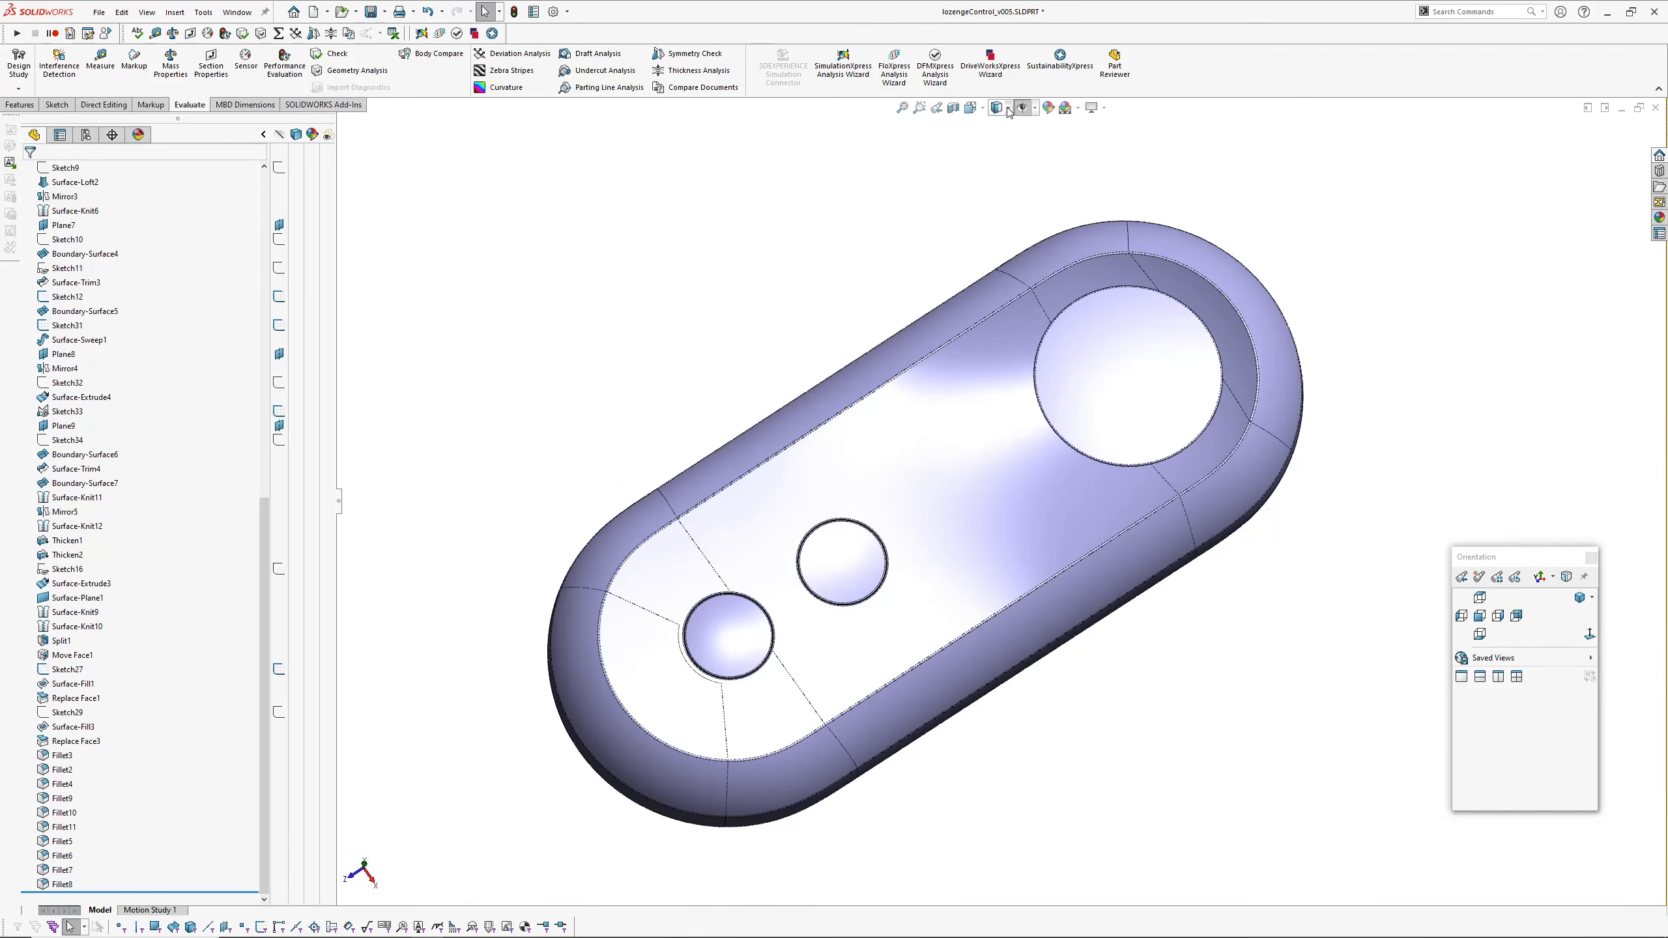
# Step: Show the control shaded without edges and check its top surfaces with zebra stripes, closing the analysis again
pyautogui.click(998, 142)
pyautogui.moveTo(1053, 185)
pyautogui.mouseDown(button='middle')
pyautogui.moveTo(852, 373)
pyautogui.moveTo(815, 309)
pyautogui.mouseUp(button='middle')
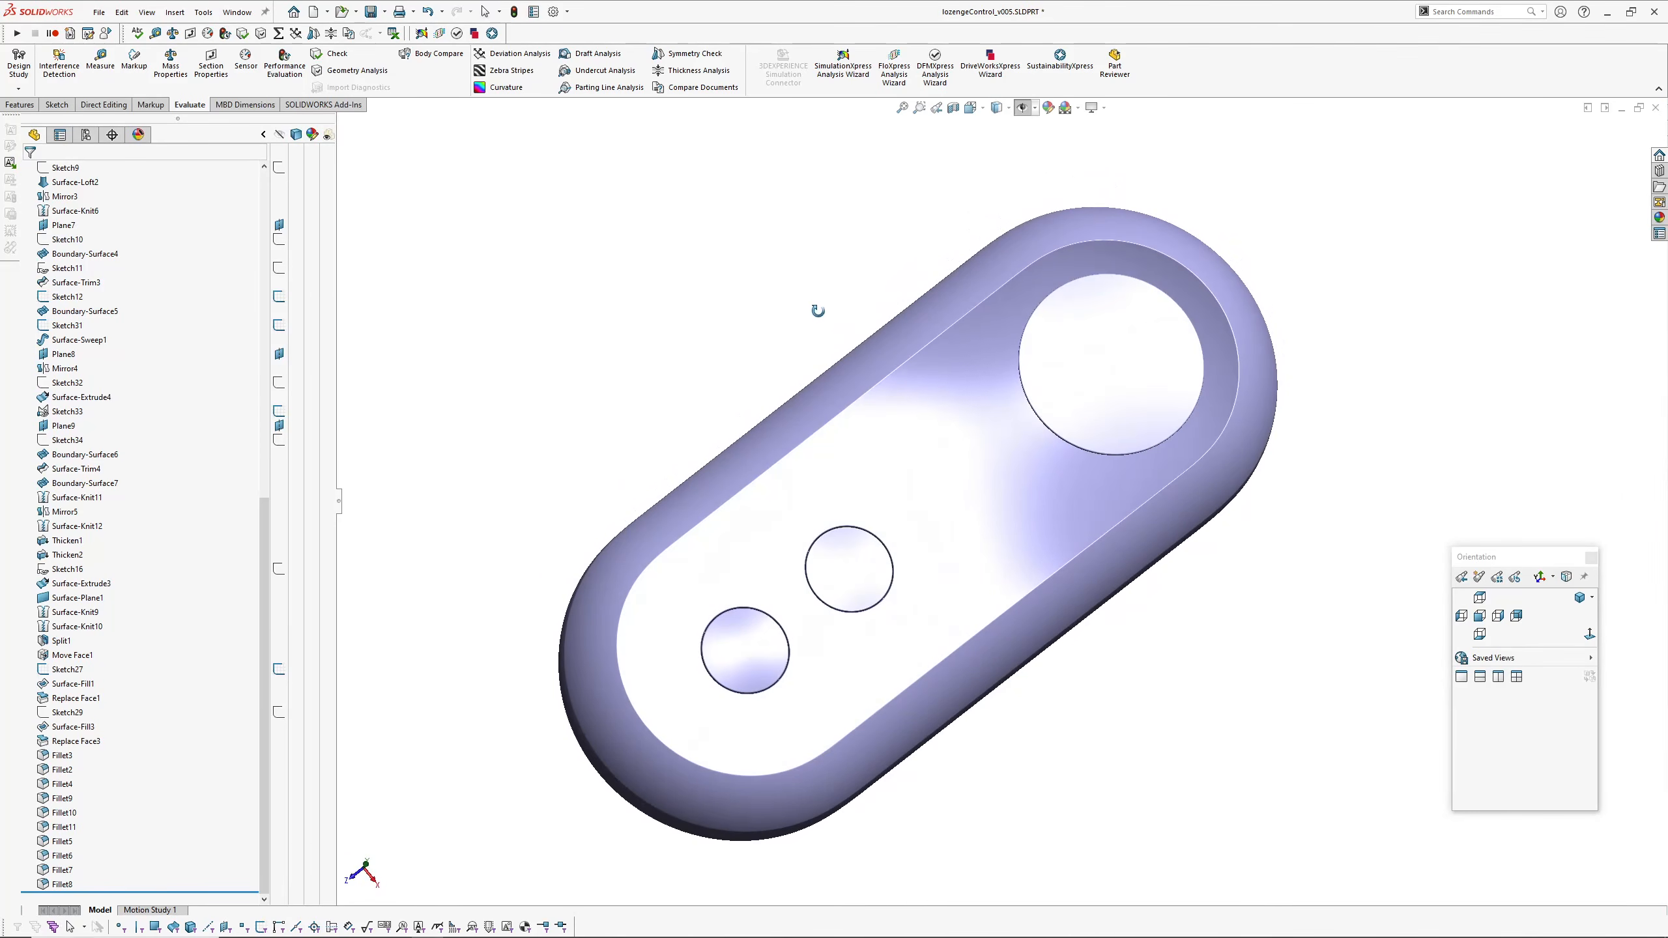
pyautogui.press('z')
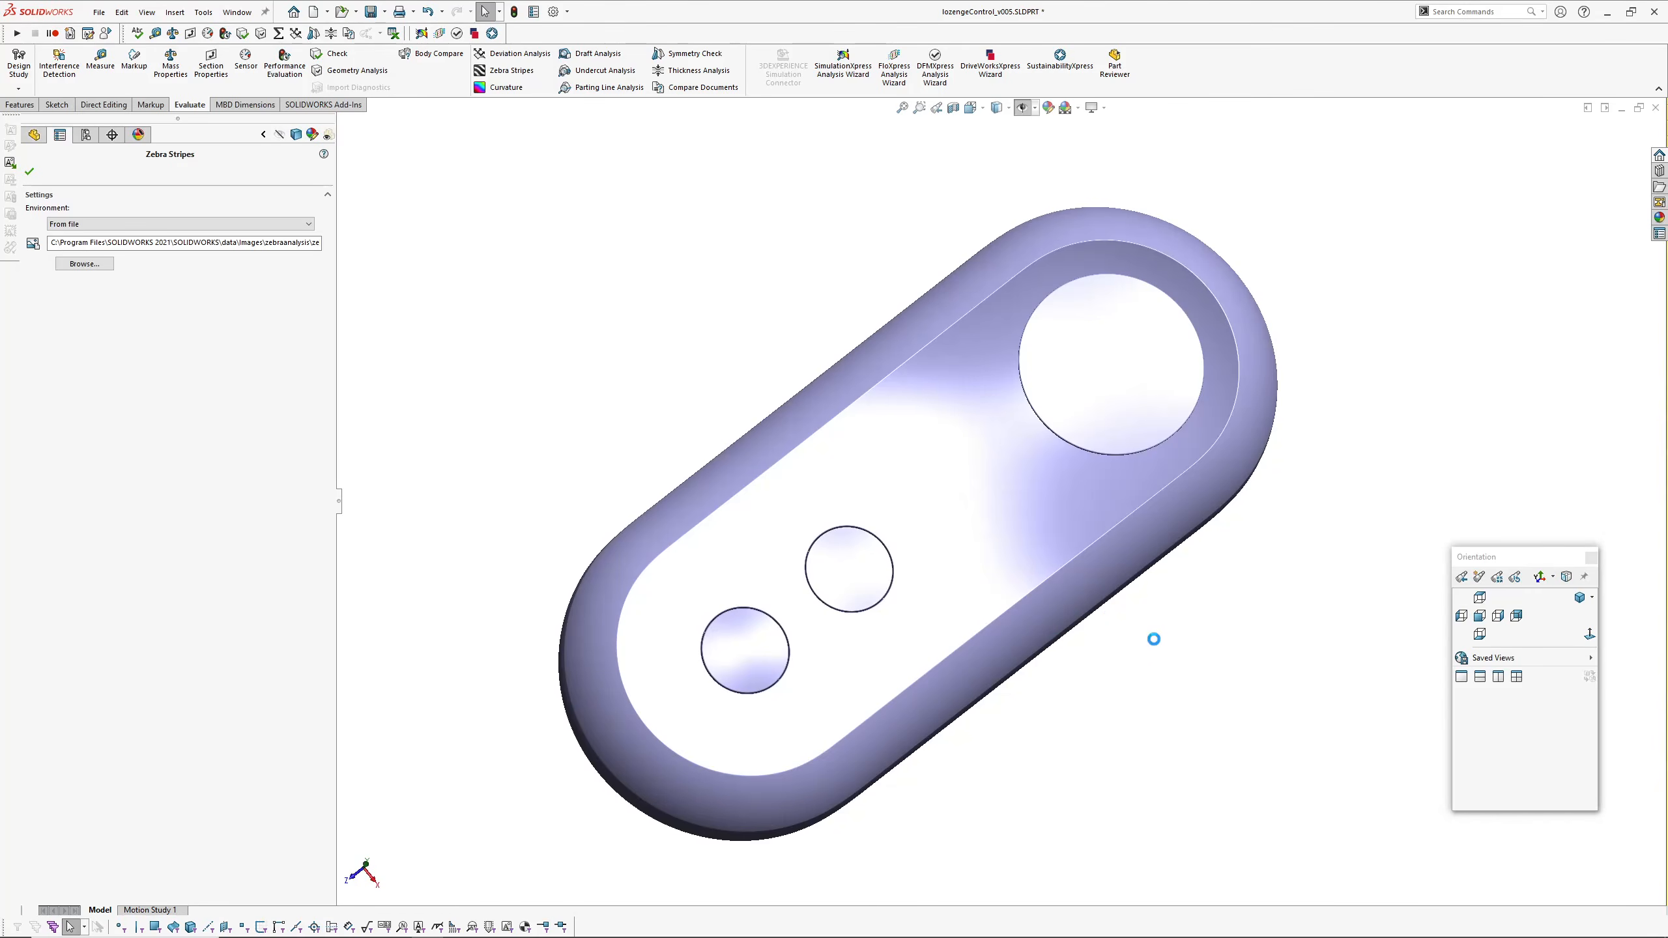
pyautogui.moveTo(1118, 637); pyautogui.dragTo(880, 666, button='middle')
pyautogui.press('Return')
pyautogui.scroll(-3, 877, 576)
pyautogui.middleClick(877, 572)
pyautogui.moveTo(851, 487); pyautogui.dragTo(999, 325, button='middle')
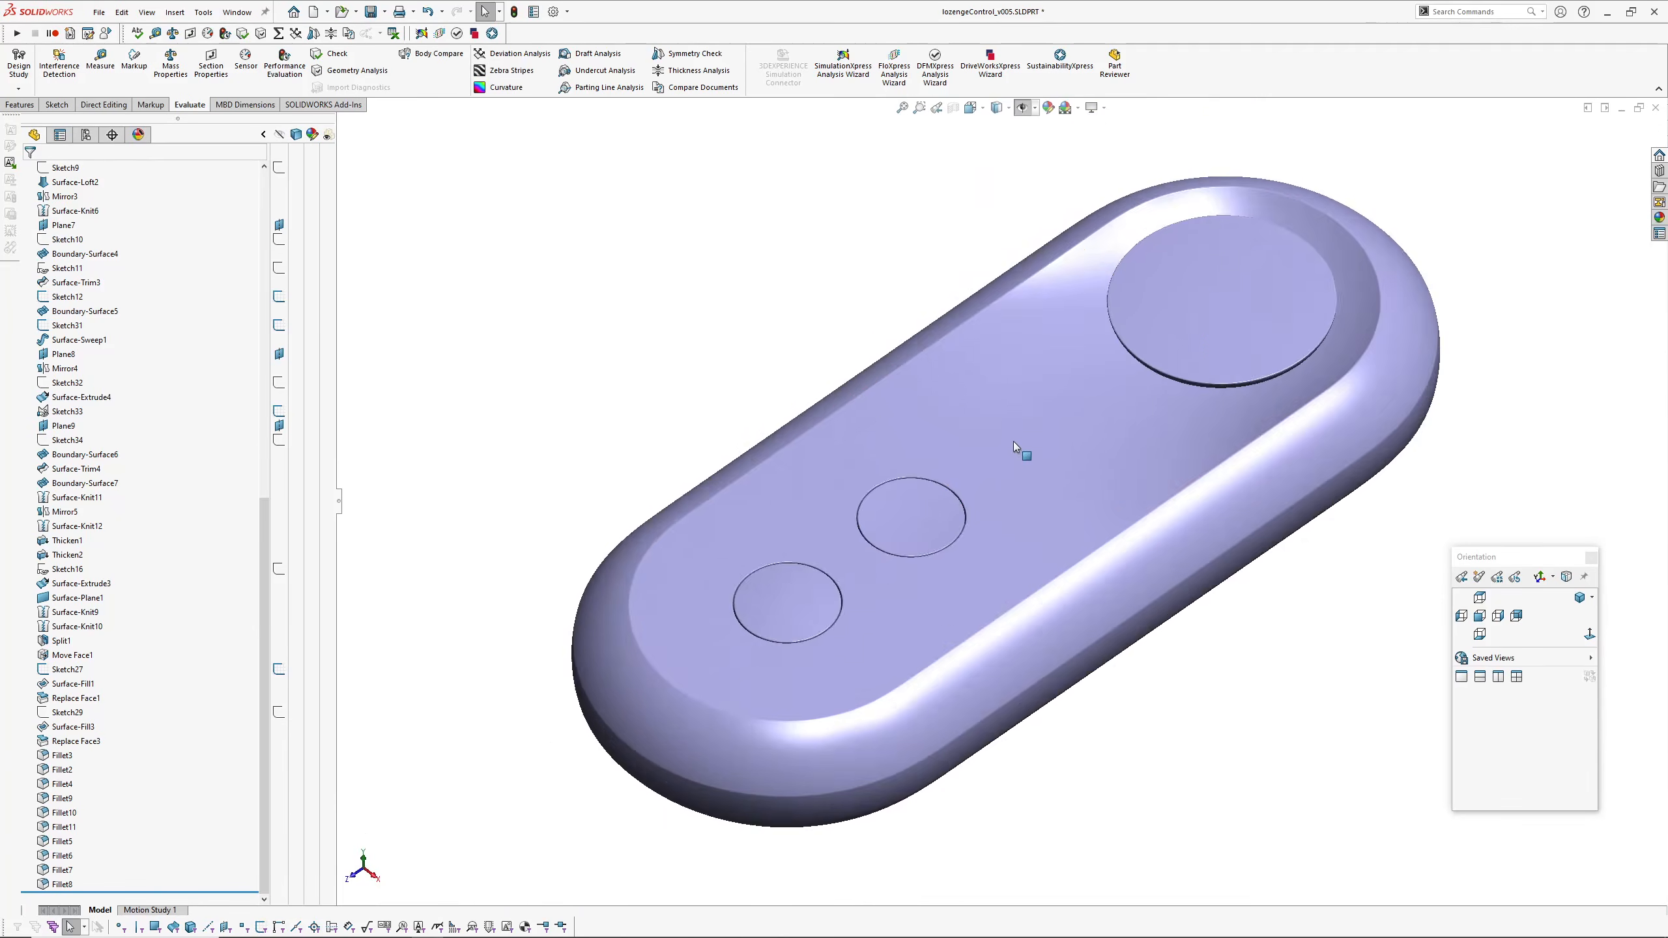
# Step: Set dimension D2 of Sketch13-arcEndControl, at the end button, to 0.70 mm
pyautogui.moveTo(1014, 441); pyautogui.dragTo(1024, 656, button='middle')
pyautogui.scroll(15, 117, 383)
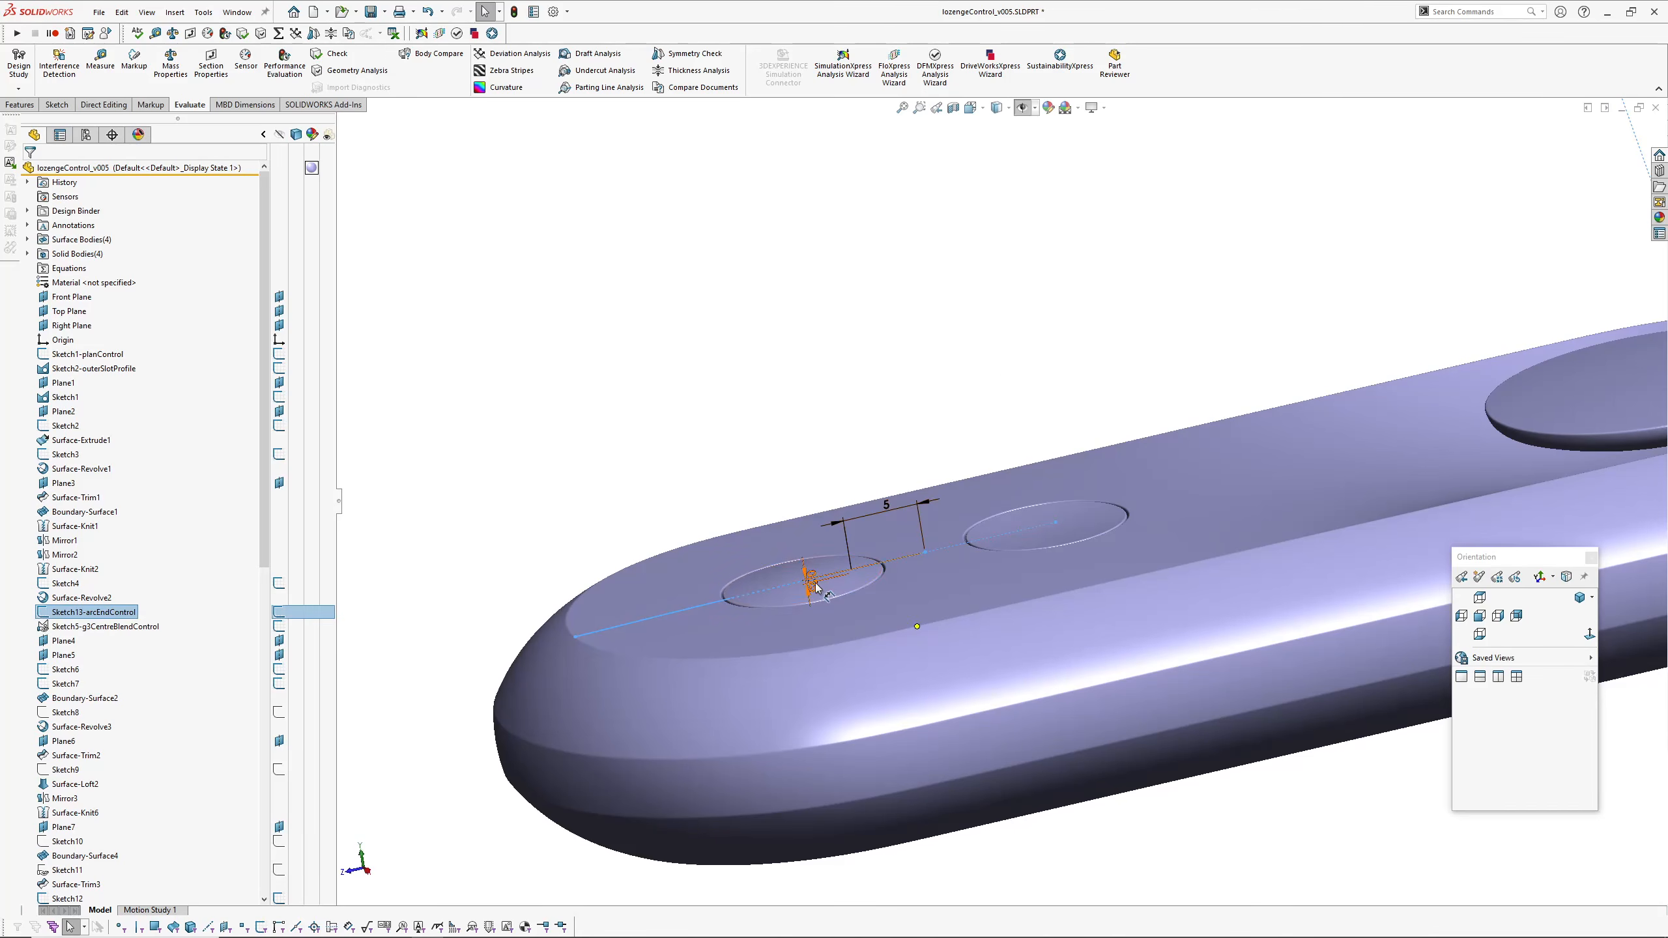
pyautogui.doubleClick(815, 587)
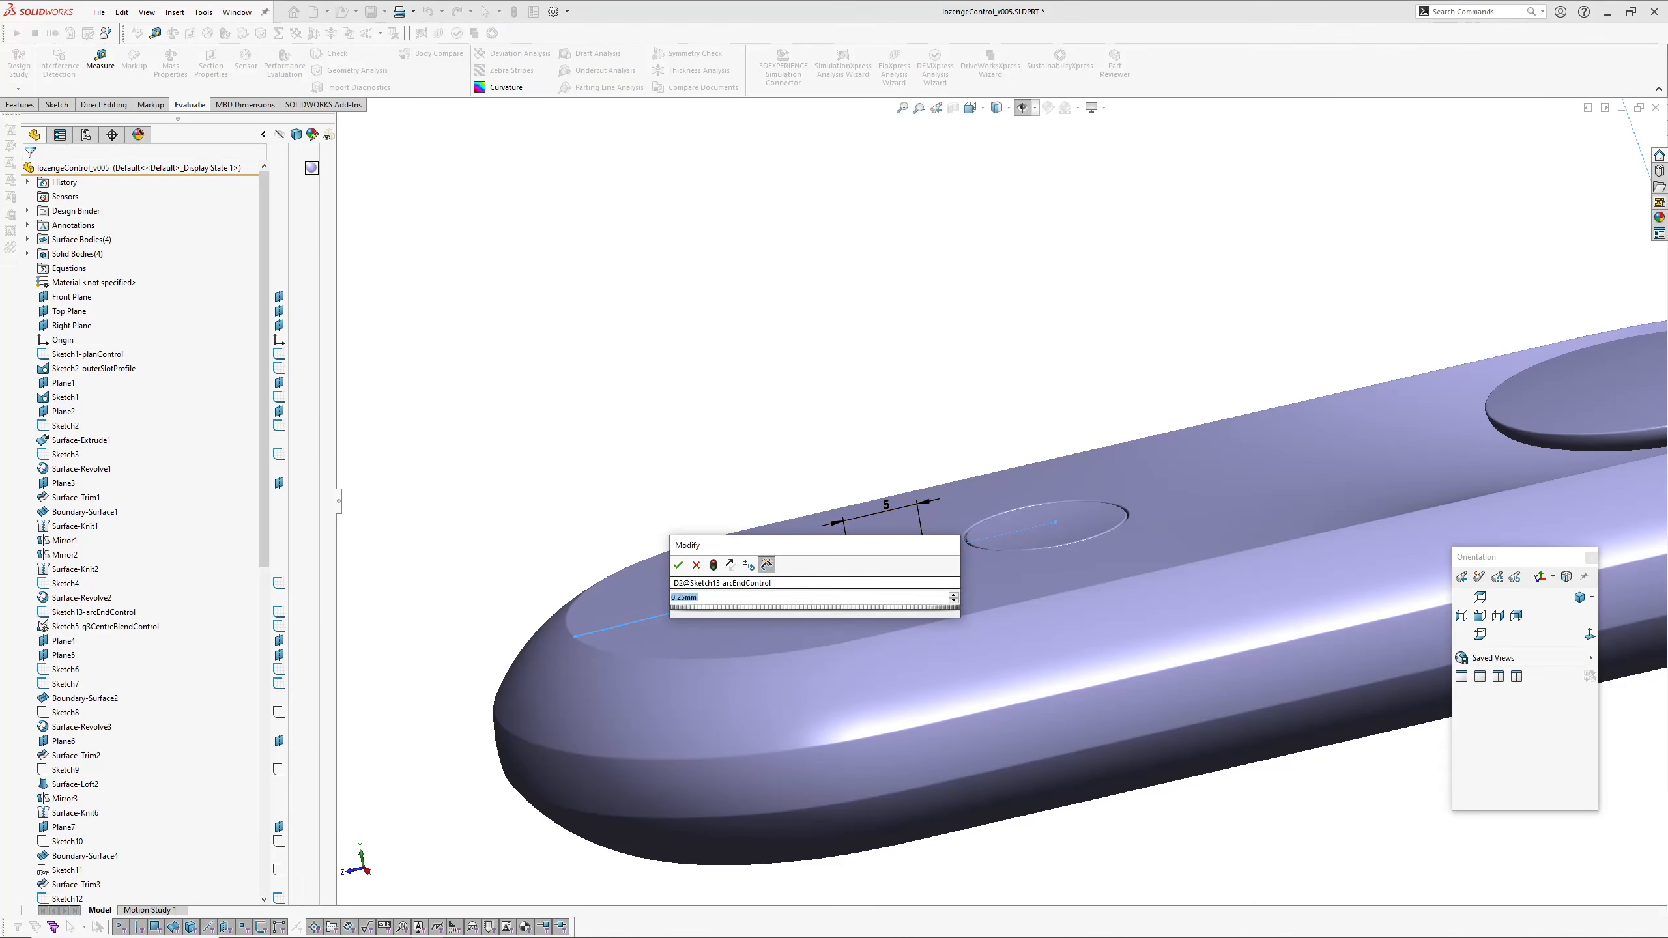
pyautogui.press('Return')
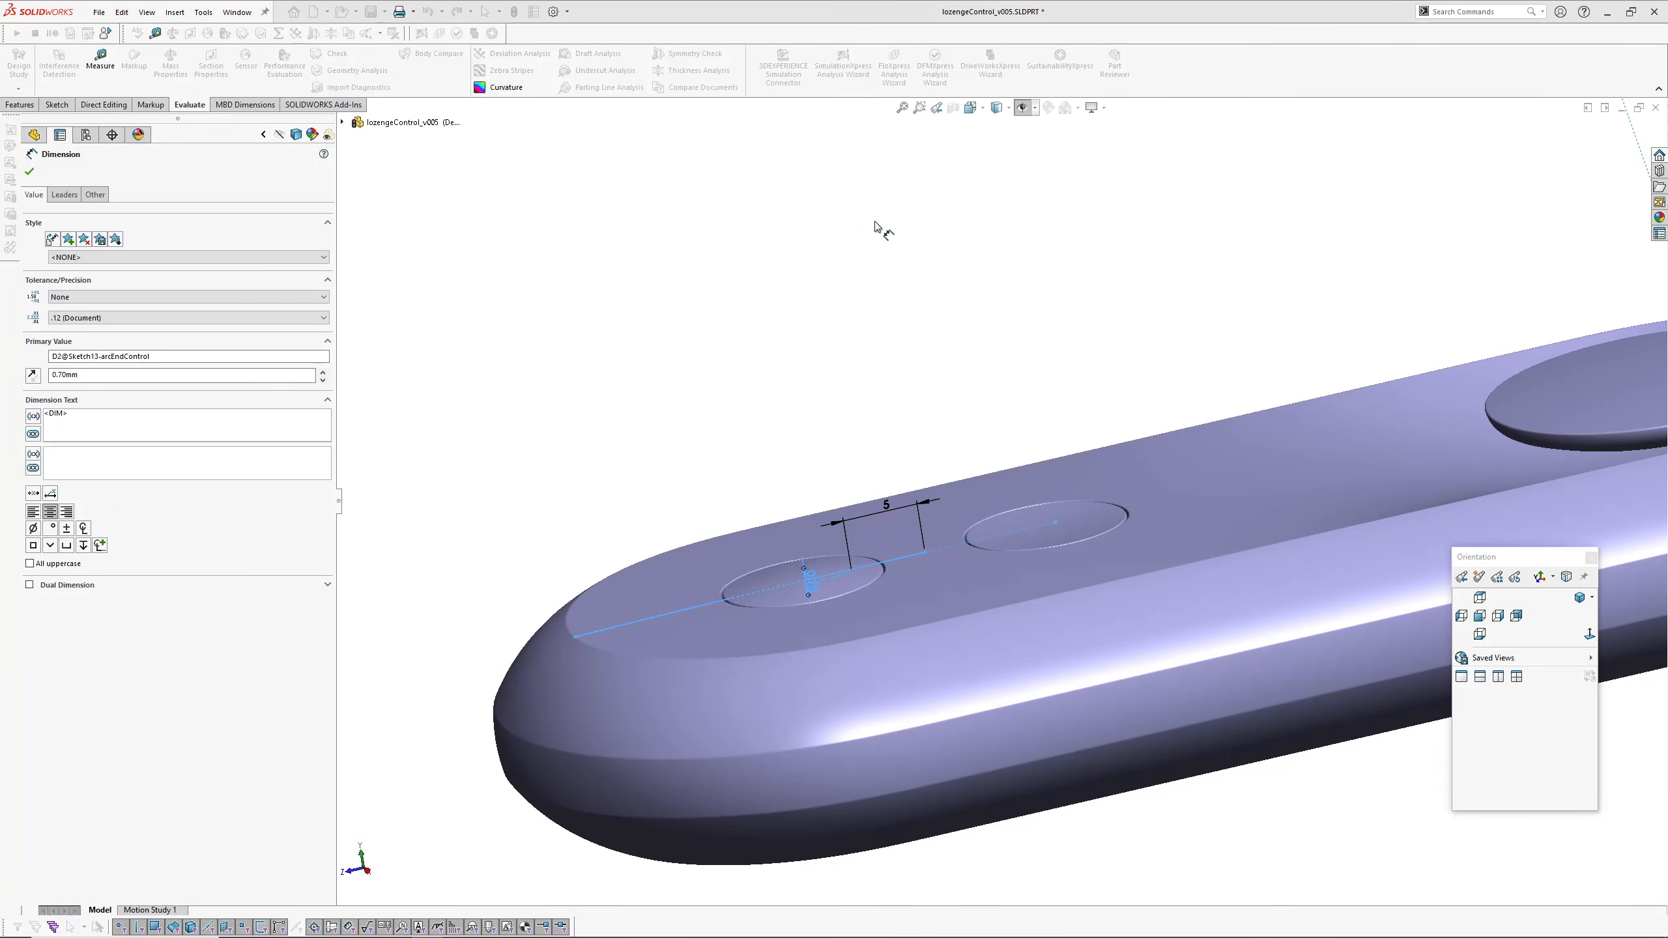
# Step: Close the dimension settings and examine the top surface around the two small buttons
pyautogui.click(881, 230)
pyautogui.scroll(5, 949, 436)
pyautogui.scroll(-4, 1074, 521)
pyautogui.moveTo(1074, 524)
pyautogui.mouseDown(button='middle')
pyautogui.moveTo(1087, 606)
pyautogui.moveTo(849, 473)
pyautogui.moveTo(965, 550)
pyautogui.moveTo(905, 477)
pyautogui.moveTo(887, 481)
pyautogui.moveTo(1028, 578)
pyautogui.moveTo(879, 514)
pyautogui.moveTo(853, 526)
pyautogui.moveTo(870, 506)
pyautogui.moveTo(813, 475)
pyautogui.mouseUp(button='middle')
pyautogui.click(786, 474)
pyautogui.moveTo(785, 475); pyautogui.dragTo(1039, 544, button='middle')
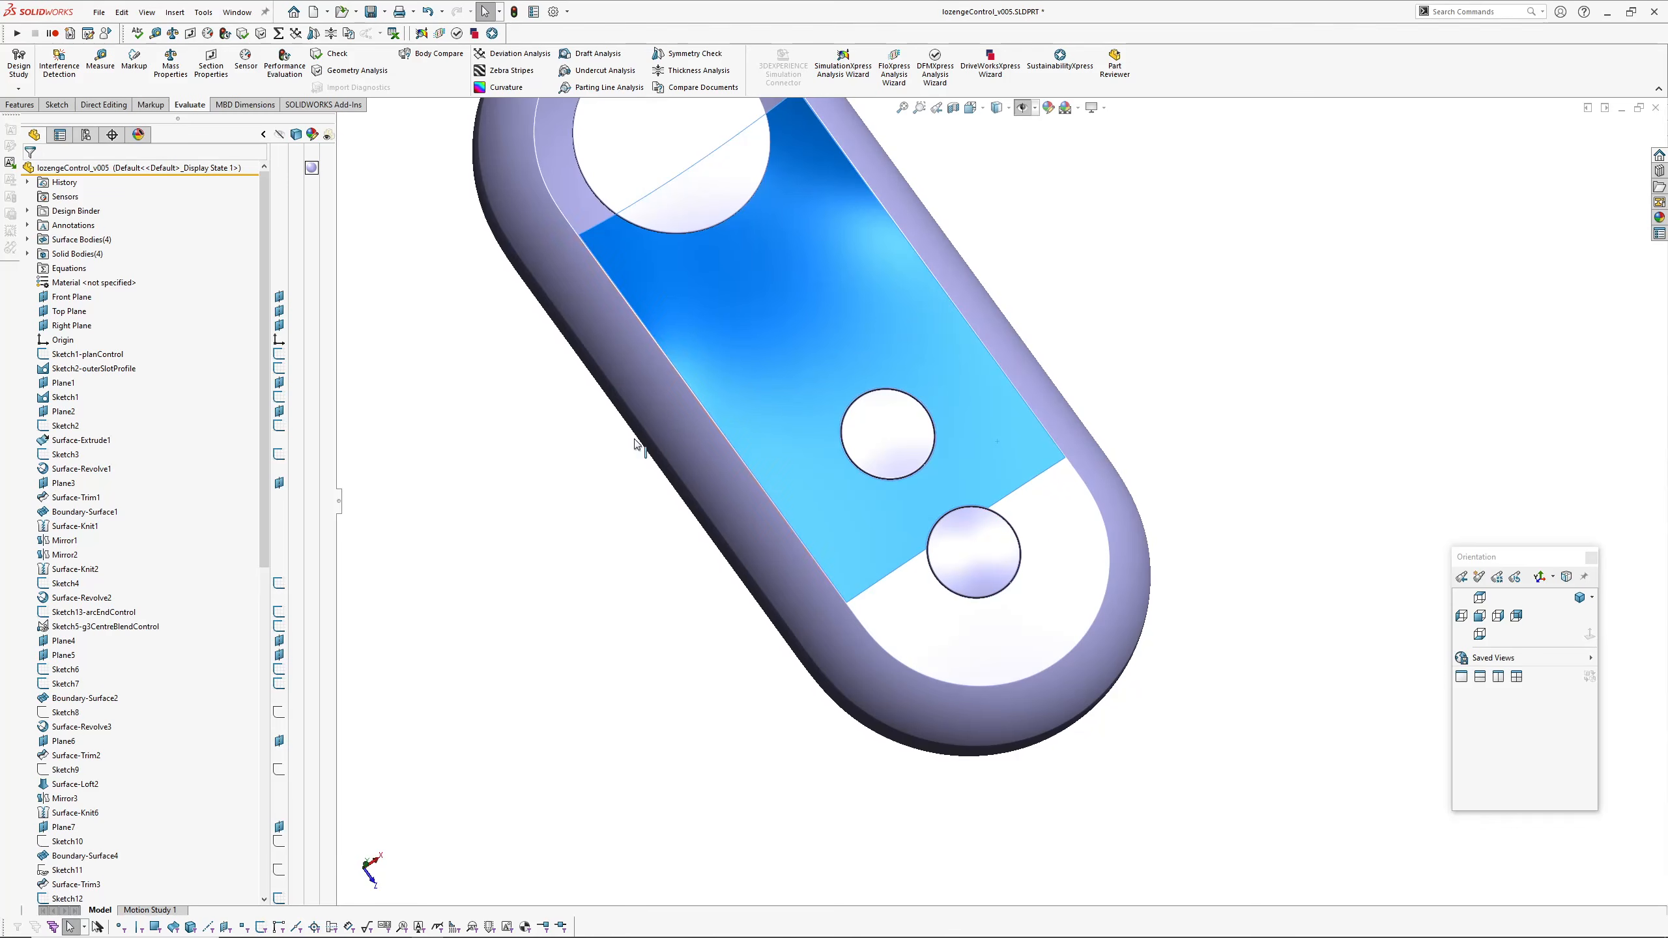
# Step: Start a zebra stripes check of the top surfaces, close it and inspect the shaded body from the side and above
pyautogui.moveTo(787, 436)
pyautogui.mouseDown(button='middle')
pyautogui.moveTo(819, 463)
pyautogui.moveTo(886, 342)
pyautogui.moveTo(689, 198)
pyautogui.mouseUp(button='middle')
pyautogui.click(1062, 286)
pyautogui.press('z')
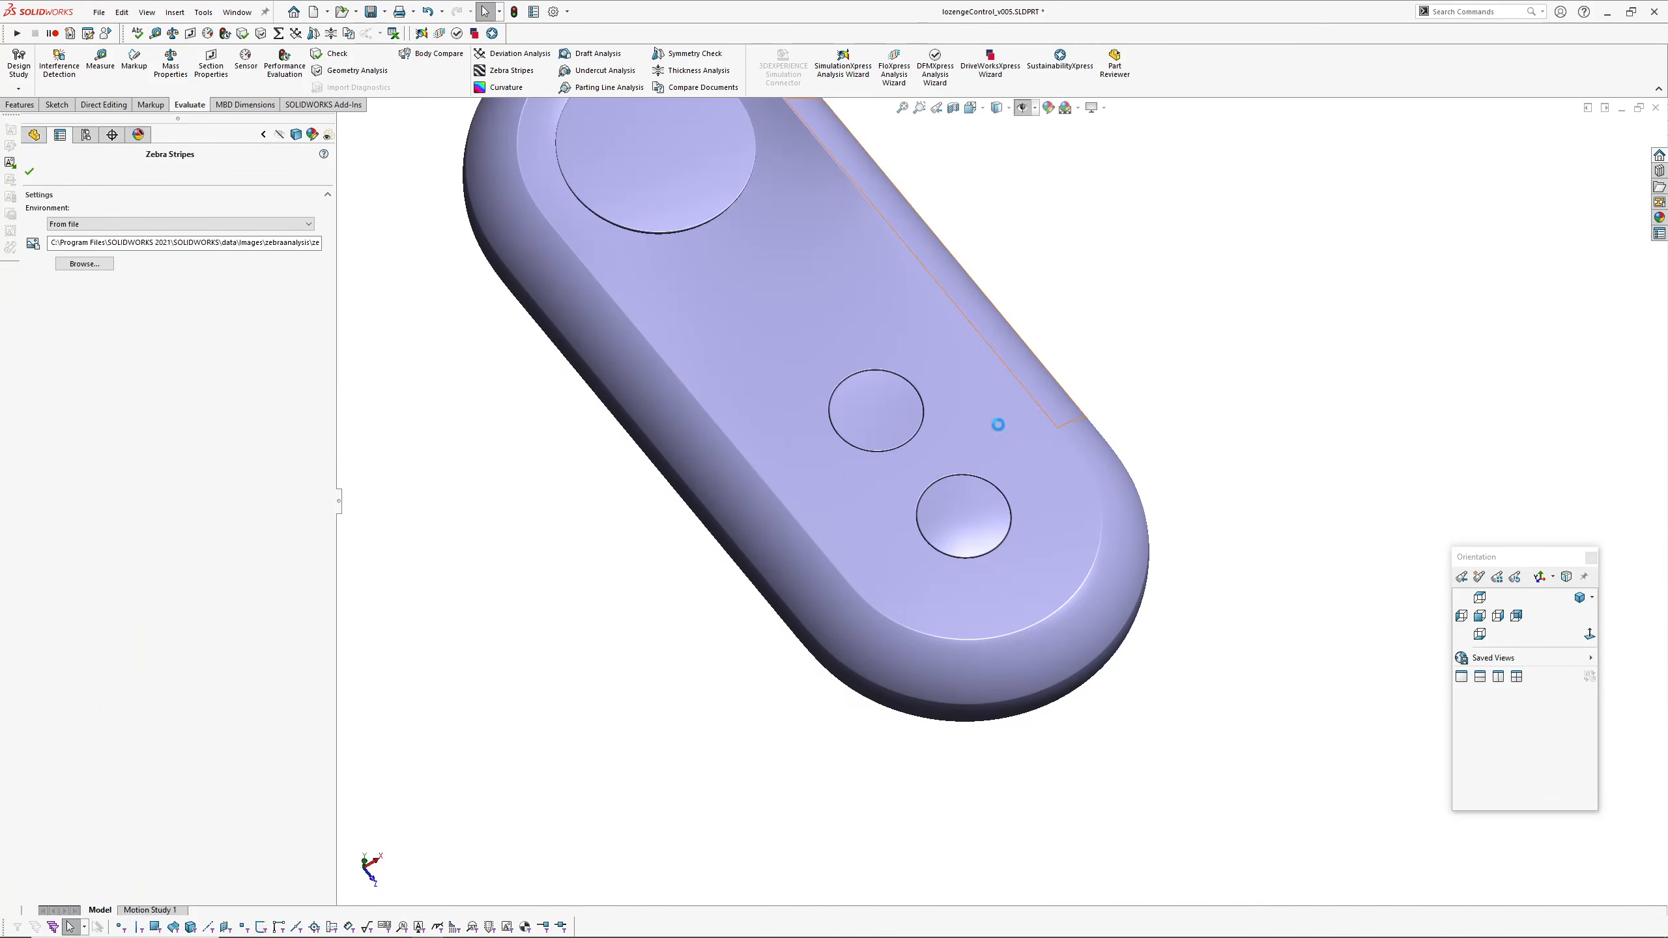
pyautogui.moveTo(836, 405)
pyautogui.mouseDown(button='middle')
pyautogui.moveTo(982, 537)
pyautogui.moveTo(991, 420)
pyautogui.mouseUp(button='middle')
pyautogui.scroll(5, 995, 399)
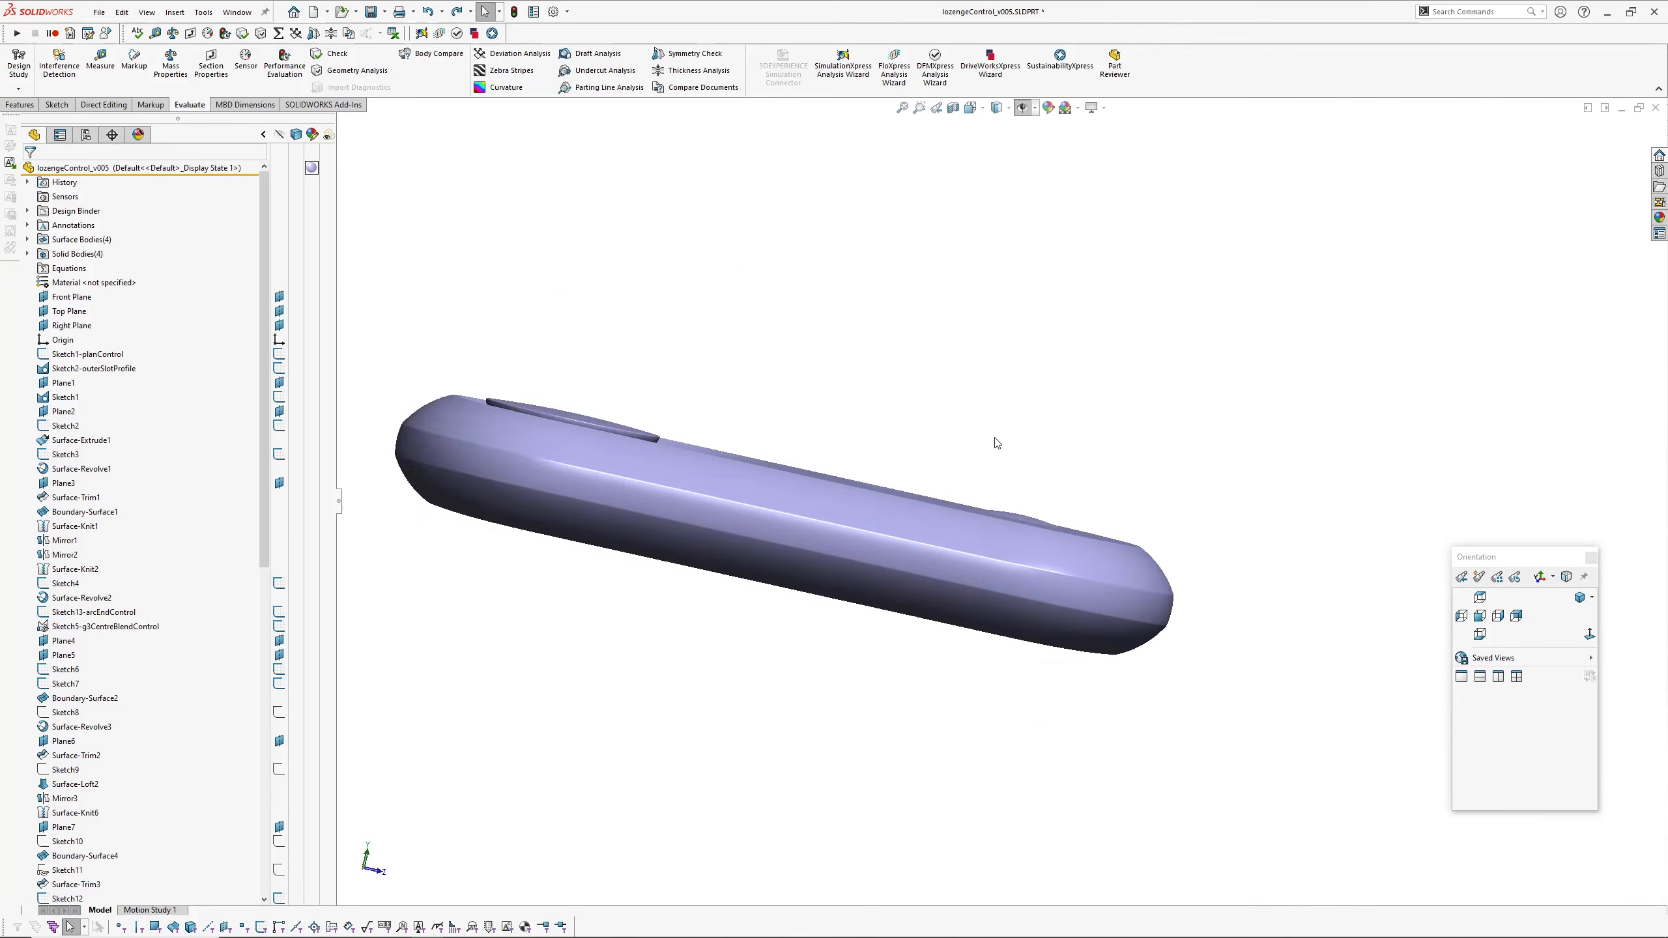
pyautogui.moveTo(995, 440)
pyautogui.mouseDown(button='middle')
pyautogui.moveTo(893, 618)
pyautogui.moveTo(830, 584)
pyautogui.moveTo(932, 613)
pyautogui.mouseUp(button='middle')
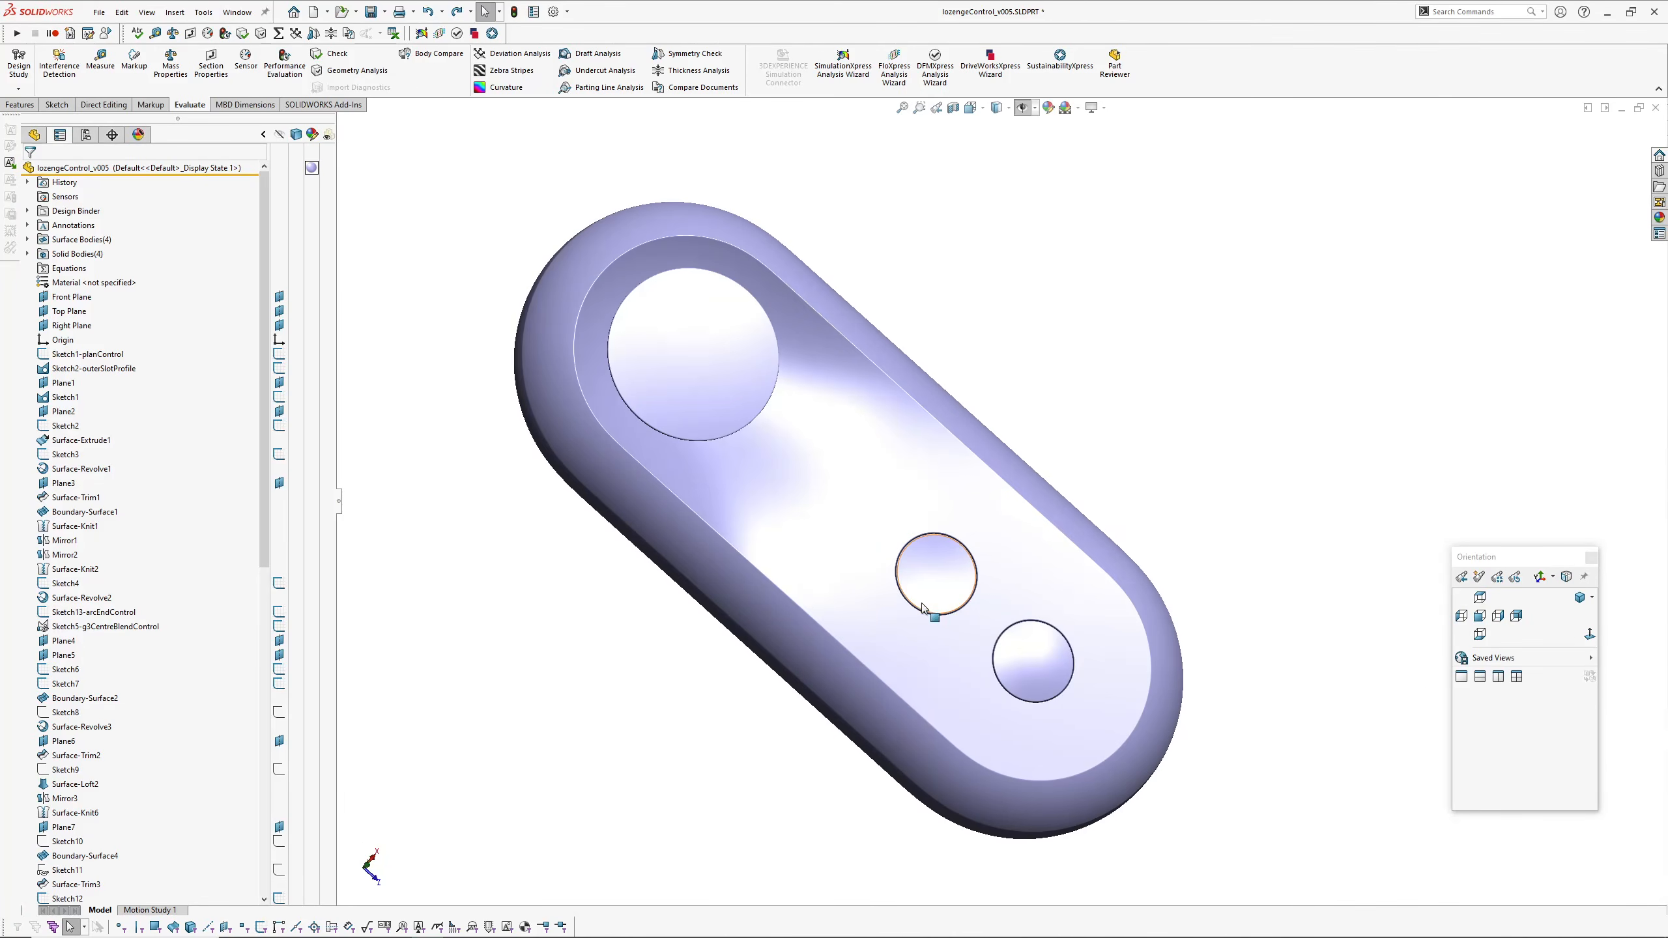
# Step: Show zebra stripes using the HDR-WHITEsoft-2 image from the zebraanalysis folder as the environment
pyautogui.press('z')
pyautogui.click(84, 264)
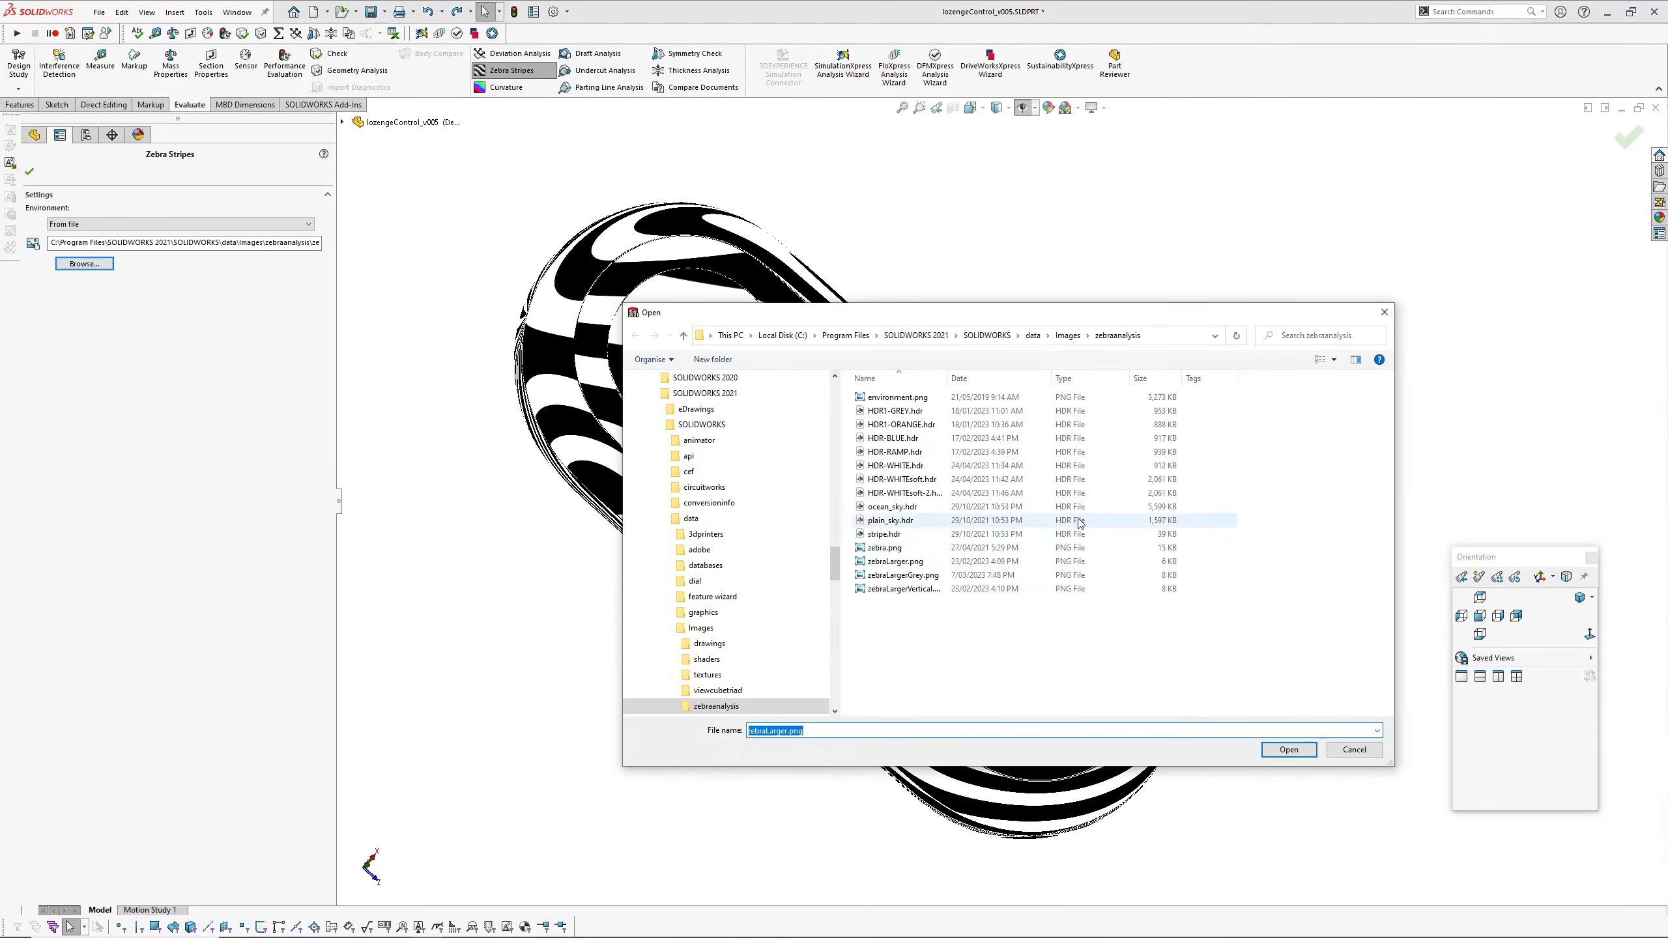
pyautogui.doubleClick(879, 493)
pyautogui.press('Escape')
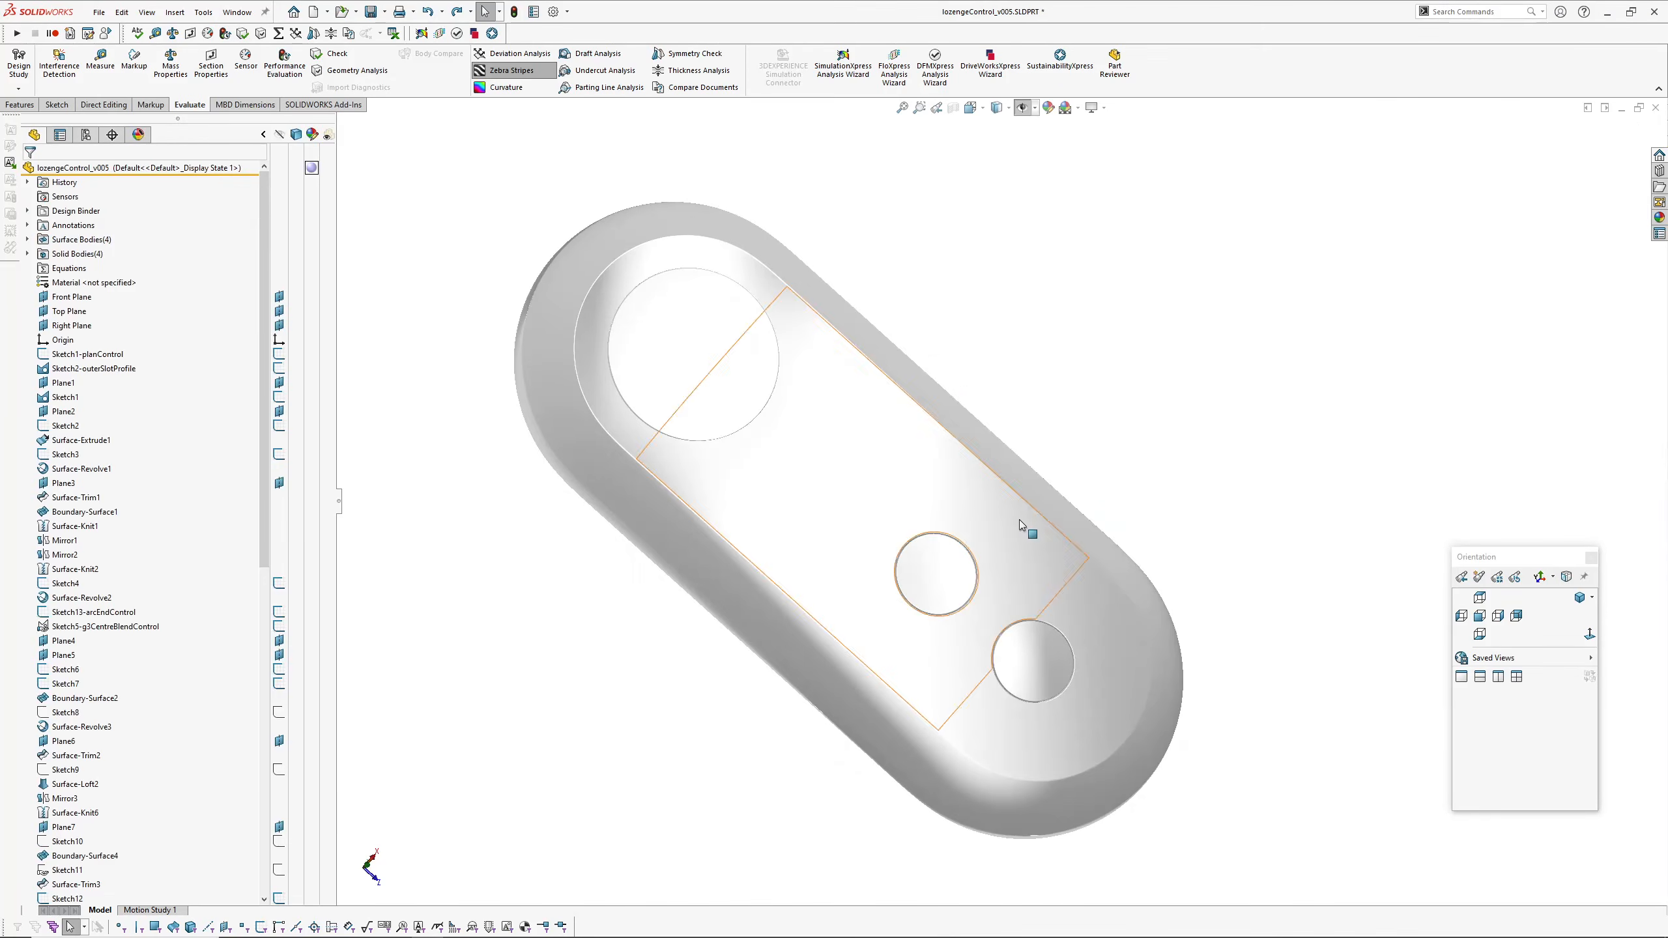
# Step: Examine the soft white reflections across the top surfaces, turn off the zebra display and inspect the shaded body
pyautogui.moveTo(1020, 521)
pyautogui.mouseDown(button='middle')
pyautogui.moveTo(745, 547)
pyautogui.moveTo(890, 717)
pyautogui.moveTo(849, 584)
pyautogui.moveTo(860, 562)
pyautogui.moveTo(764, 554)
pyautogui.moveTo(930, 443)
pyautogui.moveTo(968, 663)
pyautogui.moveTo(842, 590)
pyautogui.moveTo(952, 560)
pyautogui.moveTo(988, 630)
pyautogui.moveTo(898, 462)
pyautogui.moveTo(1062, 421)
pyautogui.moveTo(961, 570)
pyautogui.moveTo(1006, 510)
pyautogui.moveTo(976, 458)
pyautogui.moveTo(1032, 475)
pyautogui.moveTo(949, 477)
pyautogui.moveTo(890, 321)
pyautogui.moveTo(852, 488)
pyautogui.mouseUp(button='middle')
pyautogui.scroll(3, 981, 533)
pyautogui.click(846, 563)
pyautogui.press('z')
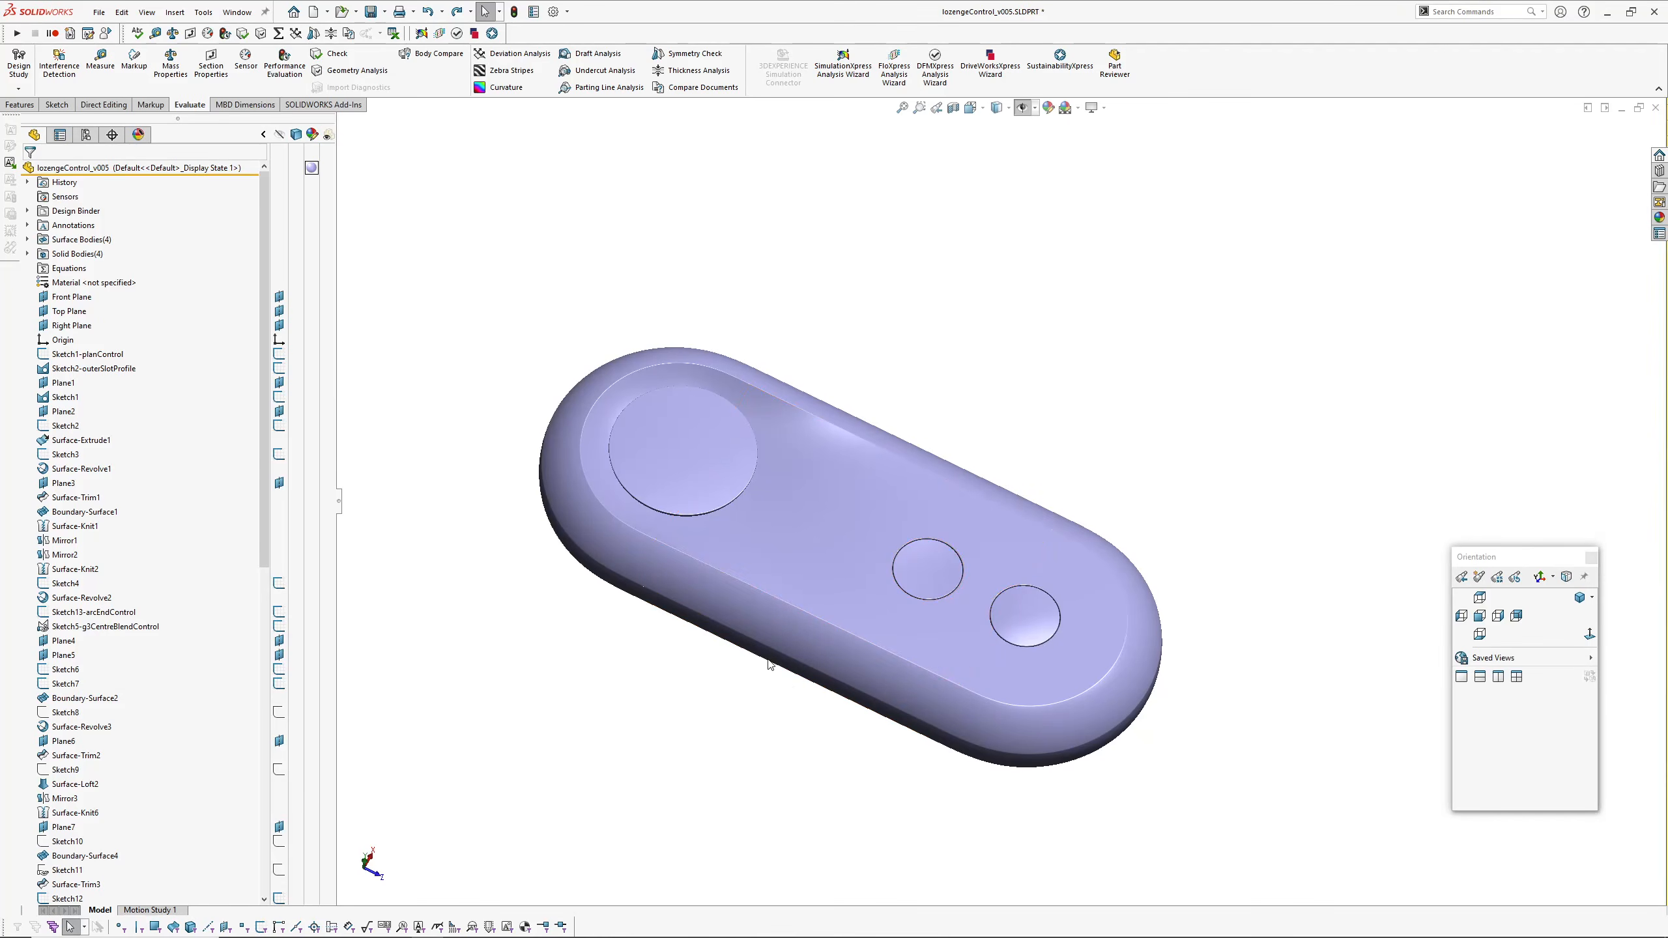
pyautogui.moveTo(771, 667); pyautogui.dragTo(875, 722, button='middle')
pyautogui.scroll(2, 875, 723)
pyautogui.scroll(-3, 940, 654)
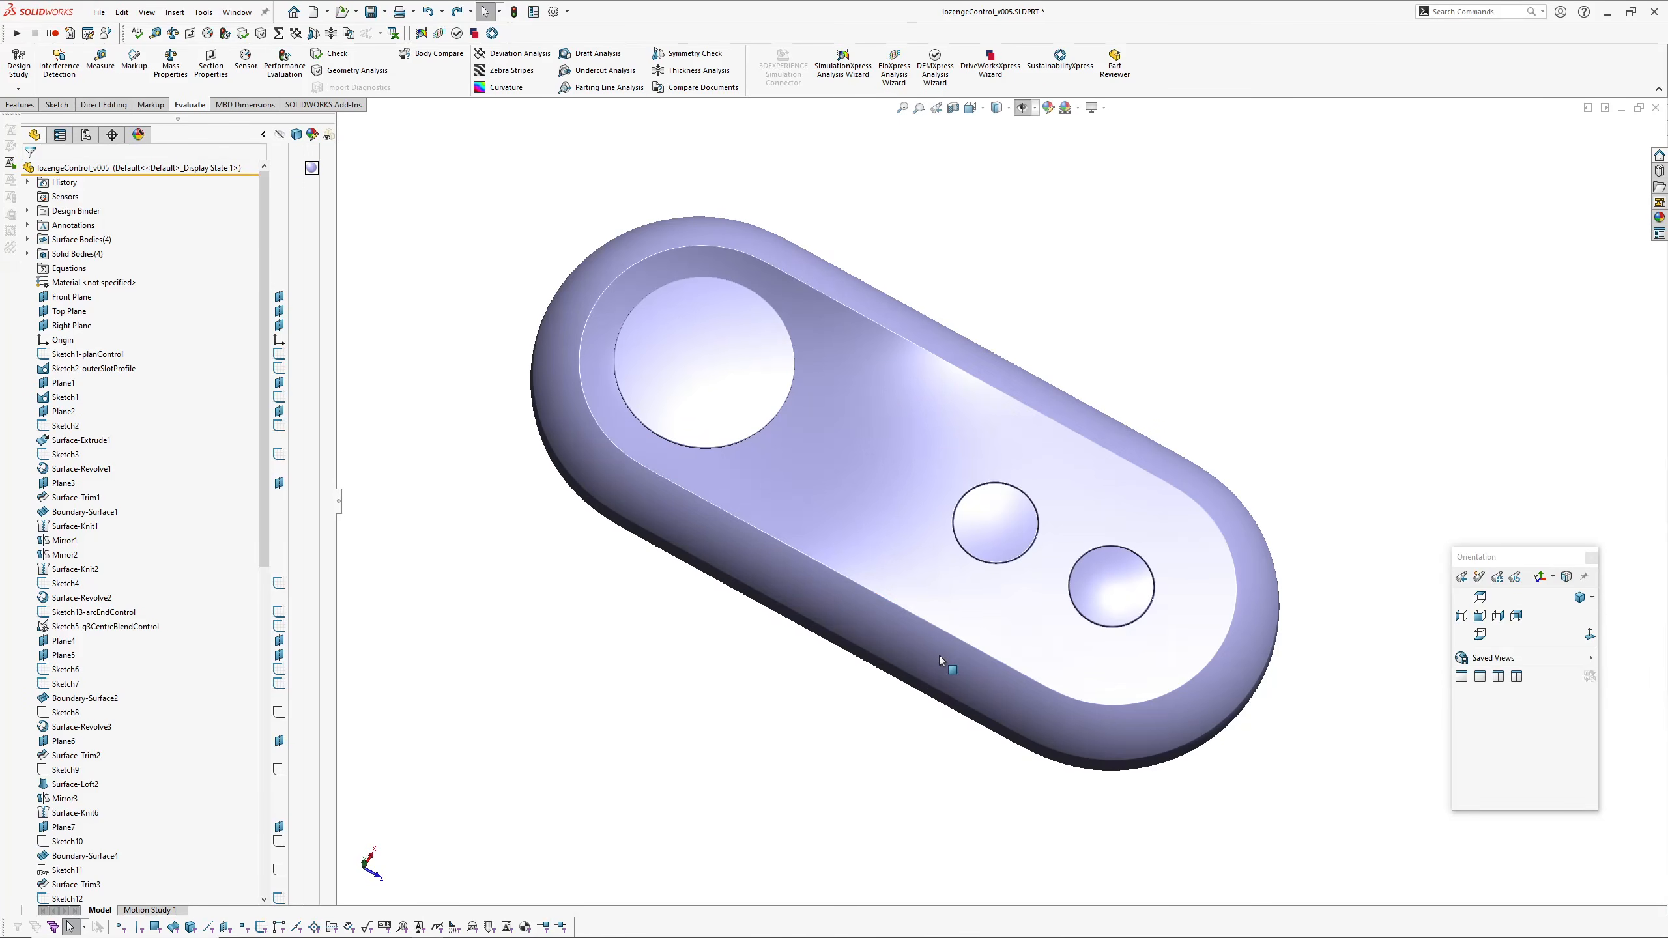